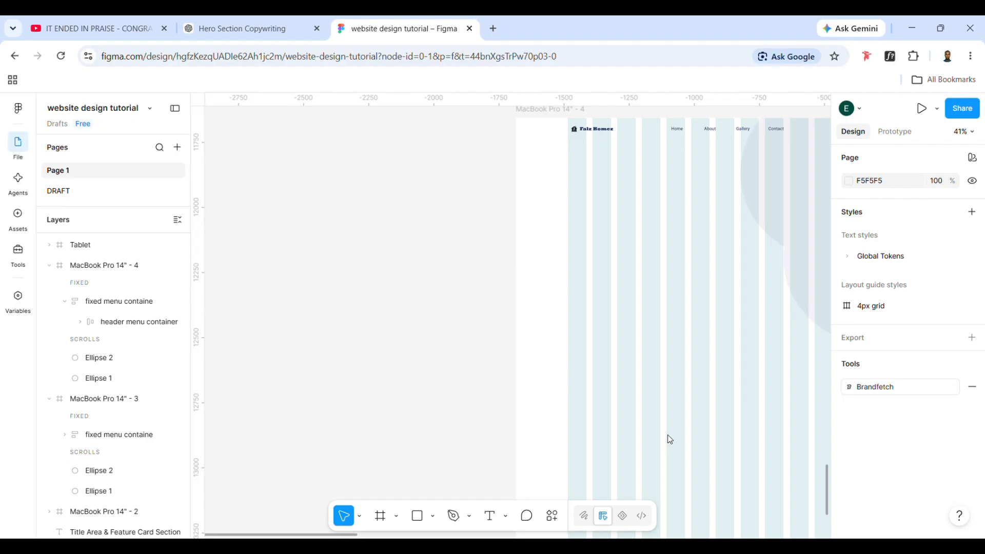
Paste the hero copy and wrap it into a text block about 1097 wide beside the MacBook Pro 14" - 4 frame
key(ctrl+v)
scroll(518, 368, down, 3)
scroll(718, 376, right, 1)
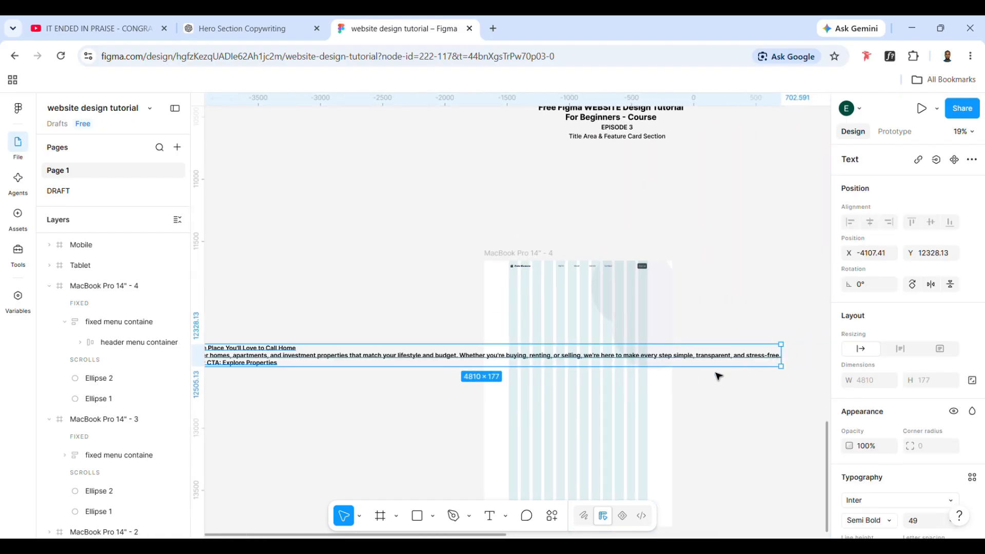
drag(781, 355, 622, 286)
scroll(361, 393, left, 2)
scroll(362, 370, up, 3)
scroll(620, 290, right, 3)
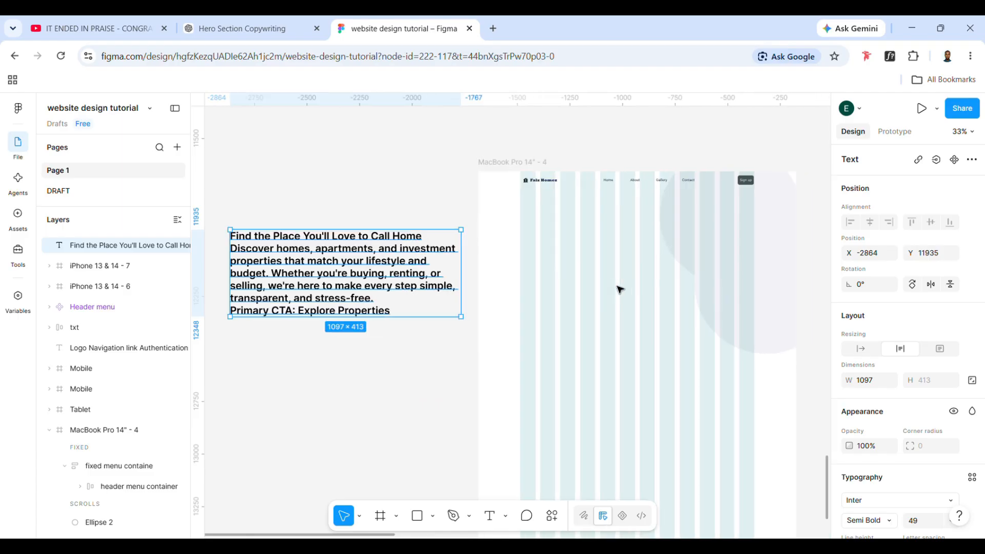
scroll(620, 290, right, 3)
drag(281, 268, 271, 304)
scroll(296, 351, left, 3)
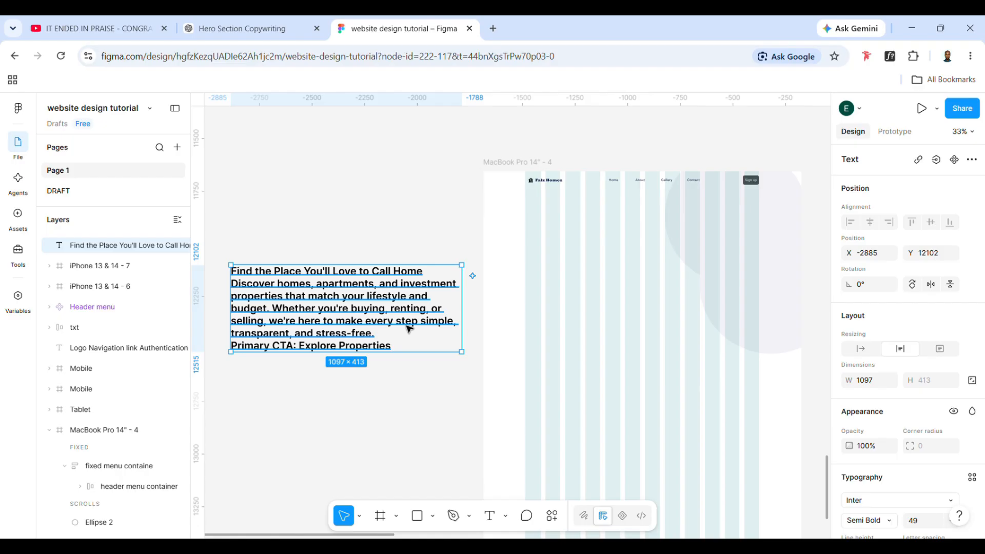
Duplicate the copy block into the MacBook Pro 14" - 4 frame and trim it to the headline "Find the Place You'll Love to Call Home"
key(ctrl+d)
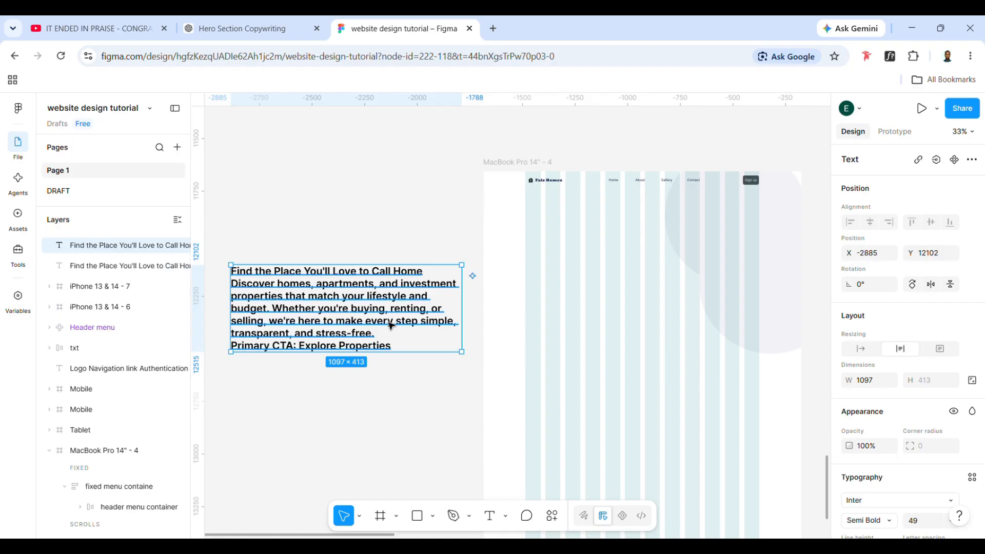
drag(388, 322, 663, 380)
triple_click(662, 380)
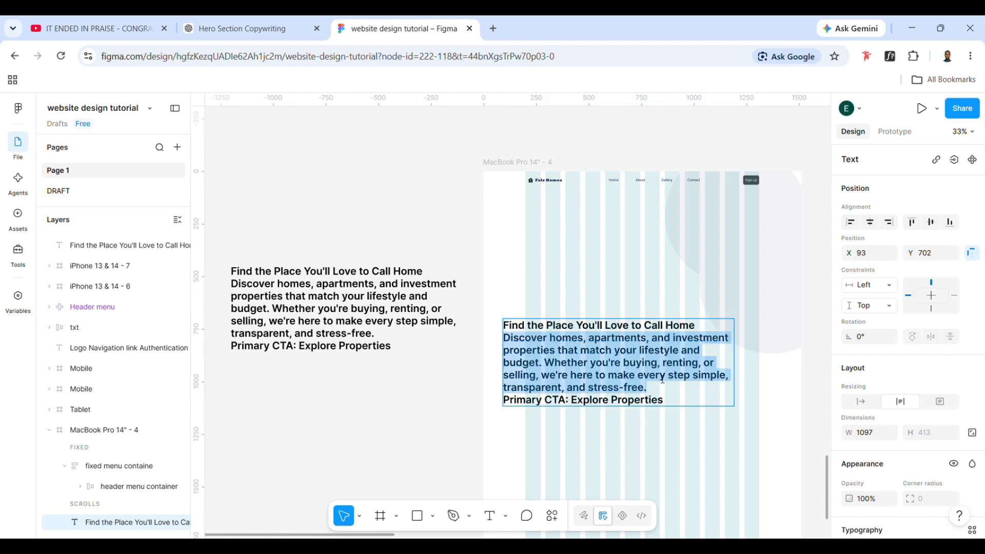
key(BackSpace)
key(ctrl+a)
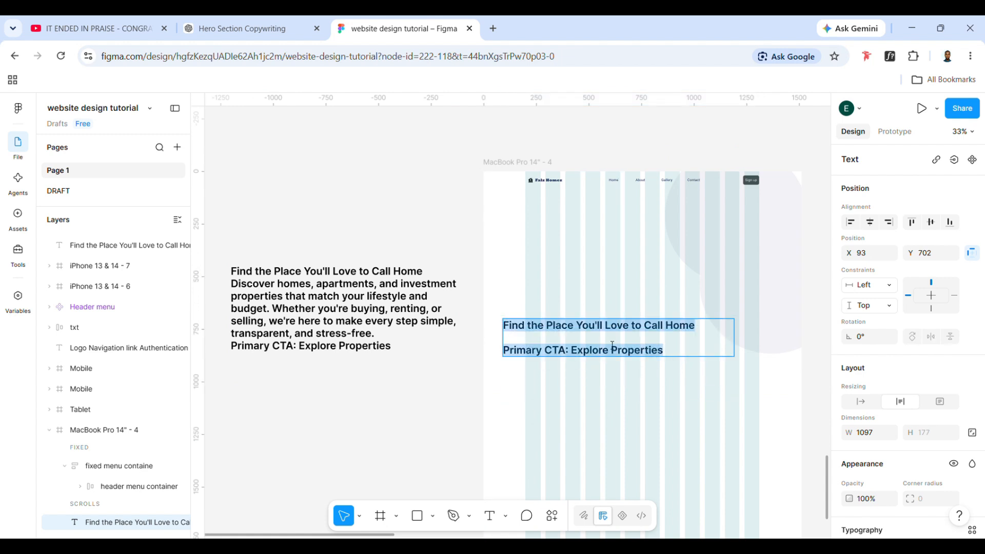
click(690, 357)
drag(689, 357, 504, 361)
key(BackSpace)
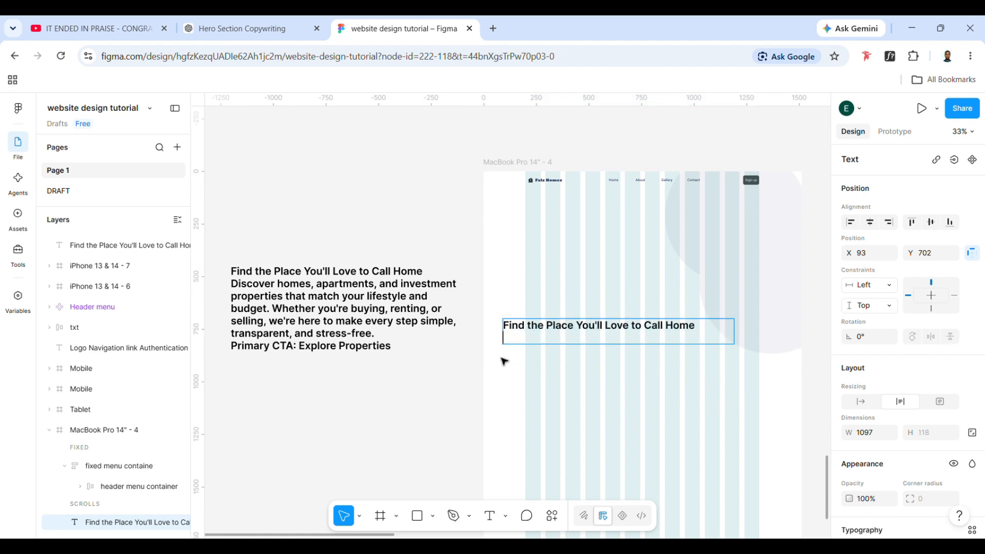
key(BackSpace)
key(Escape)
double_click(738, 330)
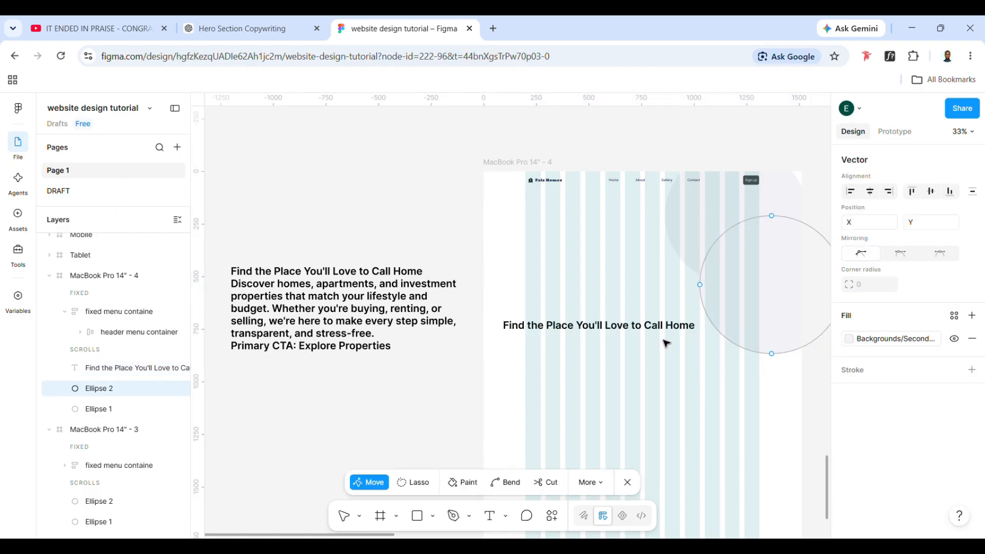
key(Escape)
Narrow the headline to about 367 wide and place it below the Falz Homez logo at about X 212, Y 267
click(660, 331)
scroll(660, 341, right, 1)
scroll(662, 343, up, 4)
scroll(662, 342, down, 1)
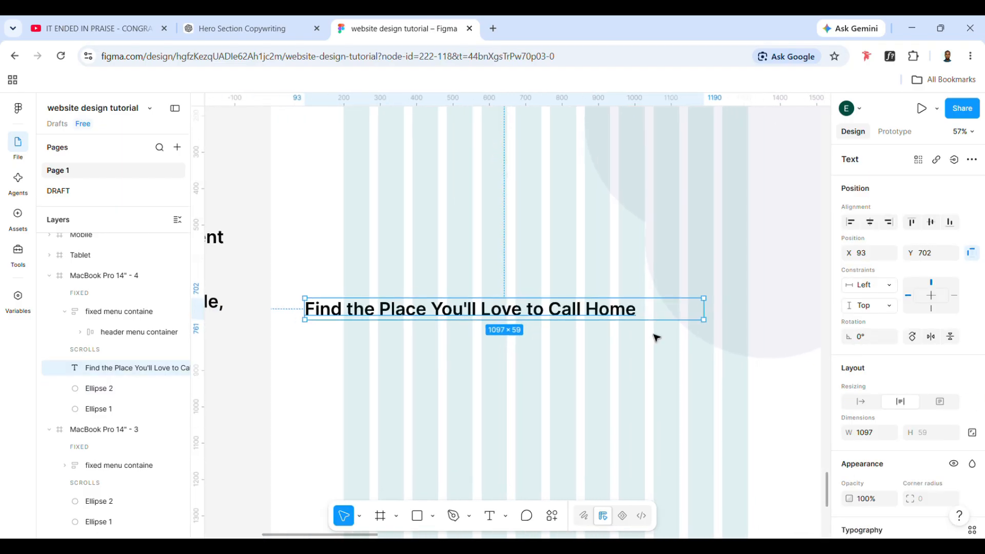
drag(705, 318, 519, 190)
scroll(616, 190, left, 1)
scroll(616, 190, up, 1)
scroll(519, 191, up, 1)
scroll(519, 190, right, 1)
scroll(531, 228, right, 1)
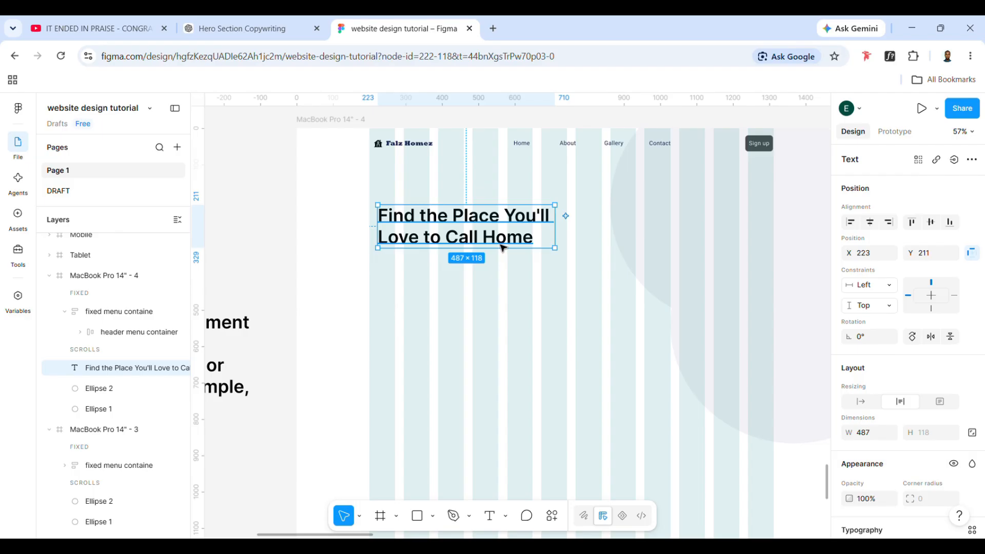
drag(524, 230, 519, 280)
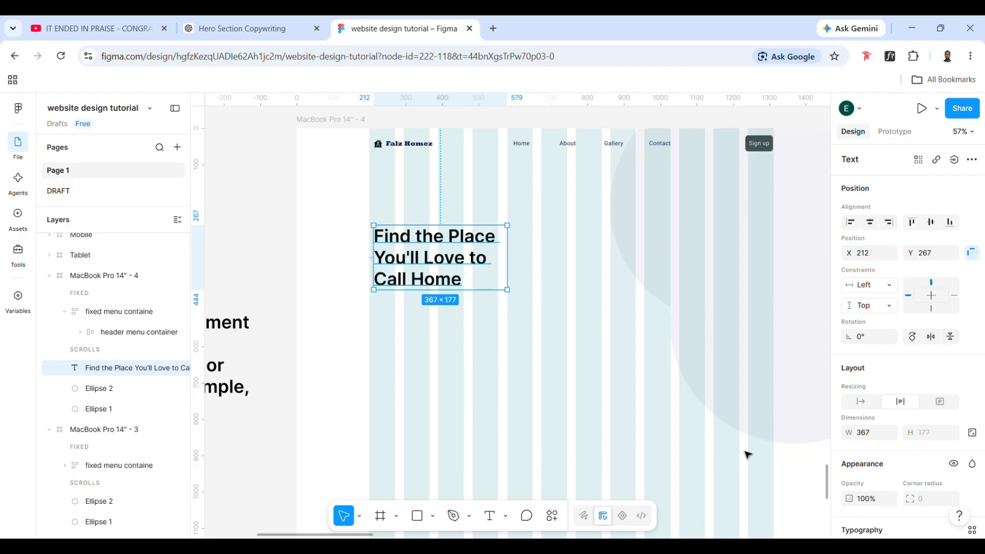
Set the headline's font size to 66
click(732, 397)
scroll(881, 434, down, 1)
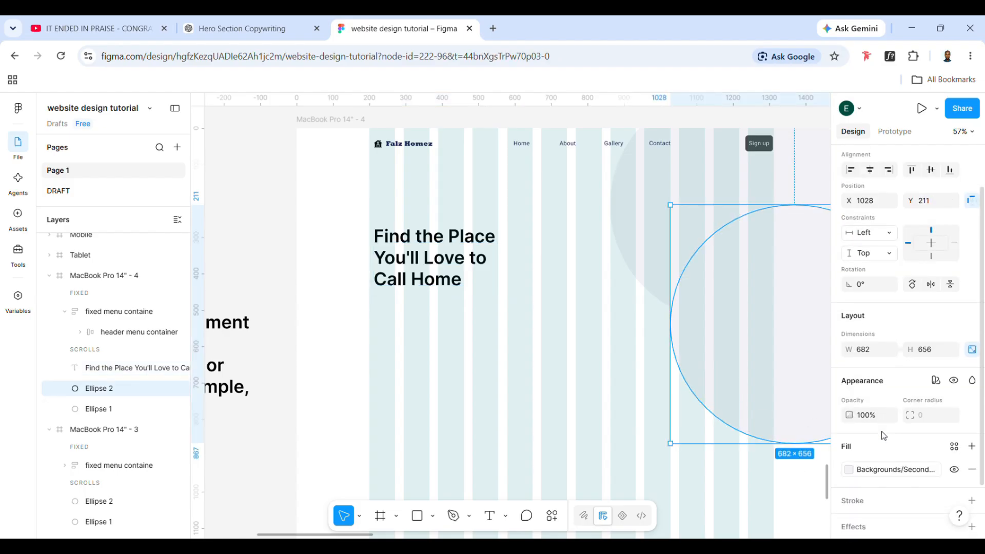
click(554, 373)
click(471, 278)
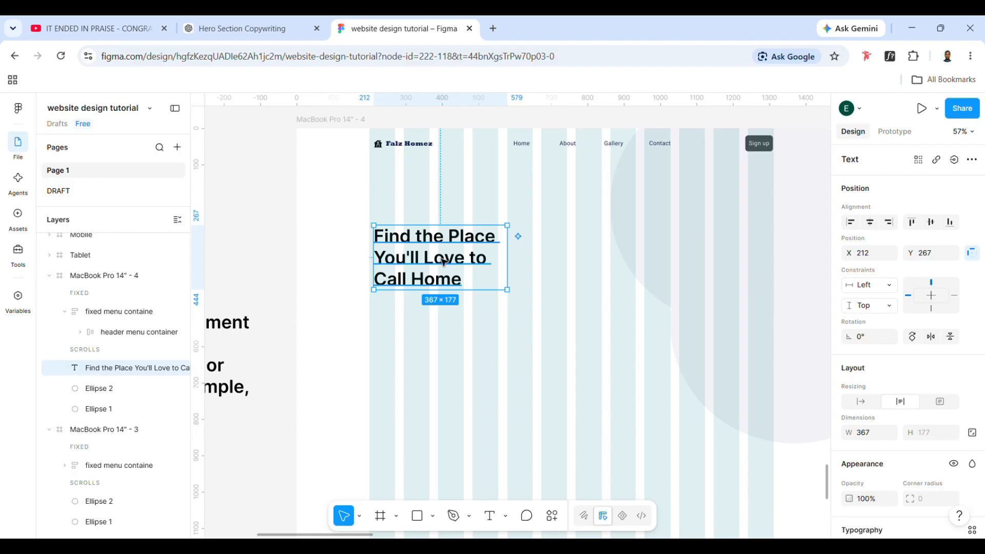
scroll(934, 449, down, 5)
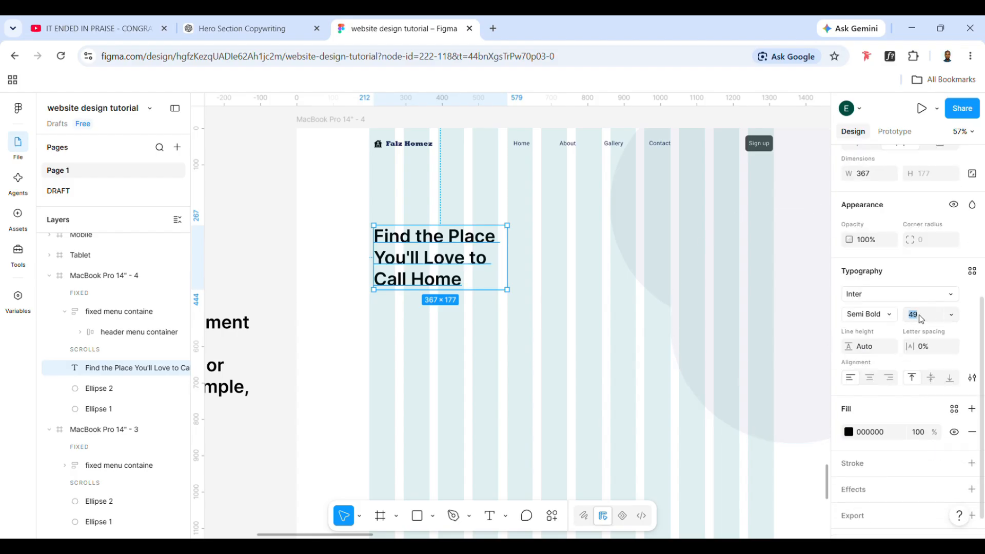
key(Return)
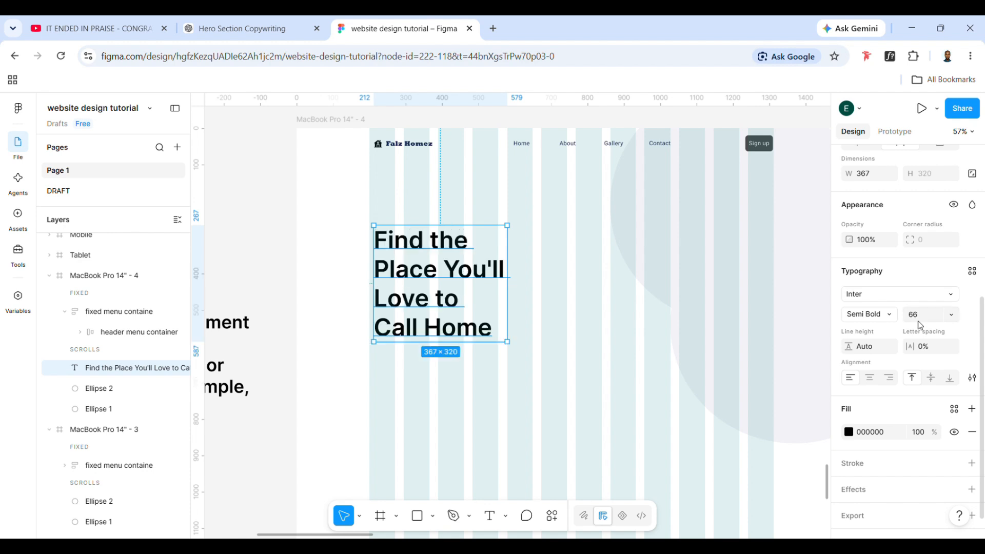
Set the headline's line height to 61
click(875, 346)
key(Return)
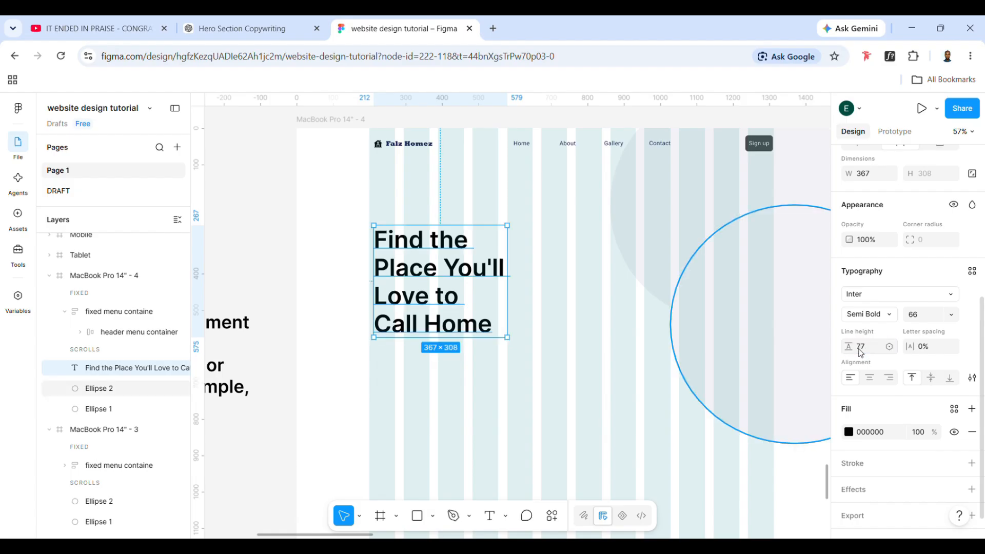
click(860, 350)
key(Down)
key(Down)
key(Down)
key(Down)
key(Down)
key(Down)
key(Down)
key(Down)
key(Down)
key(Down)
key(Down)
key(Down)
key(Down)
key(Down)
key(Down)
key(Up)
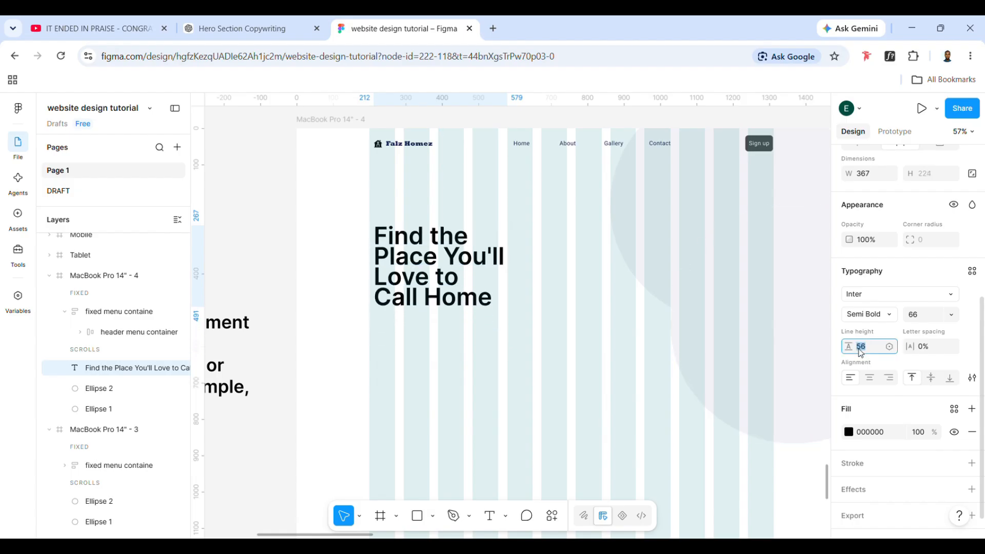
key(Down)
key(Down)
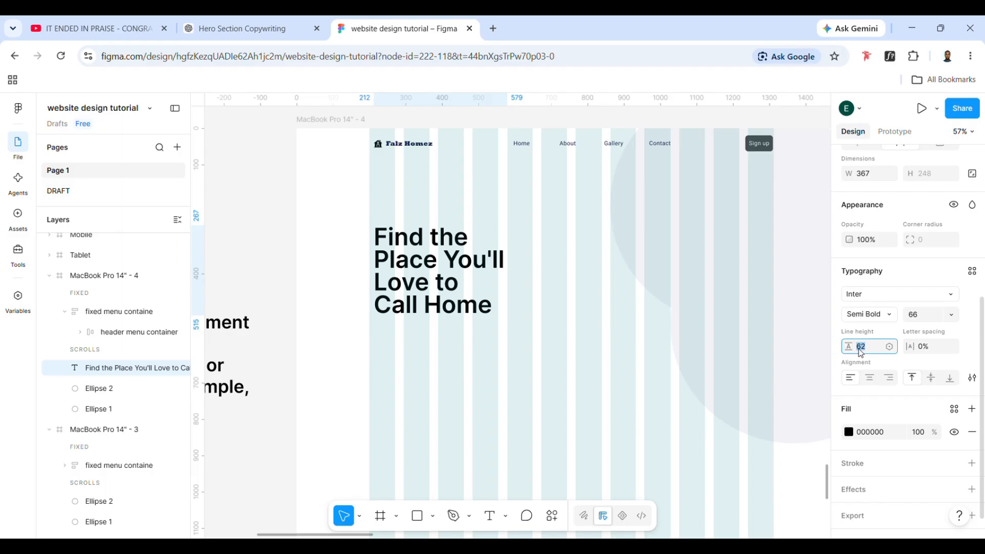
Move the headline up to about Y 145 and widen its text box to about 451
drag(426, 266, 426, 222)
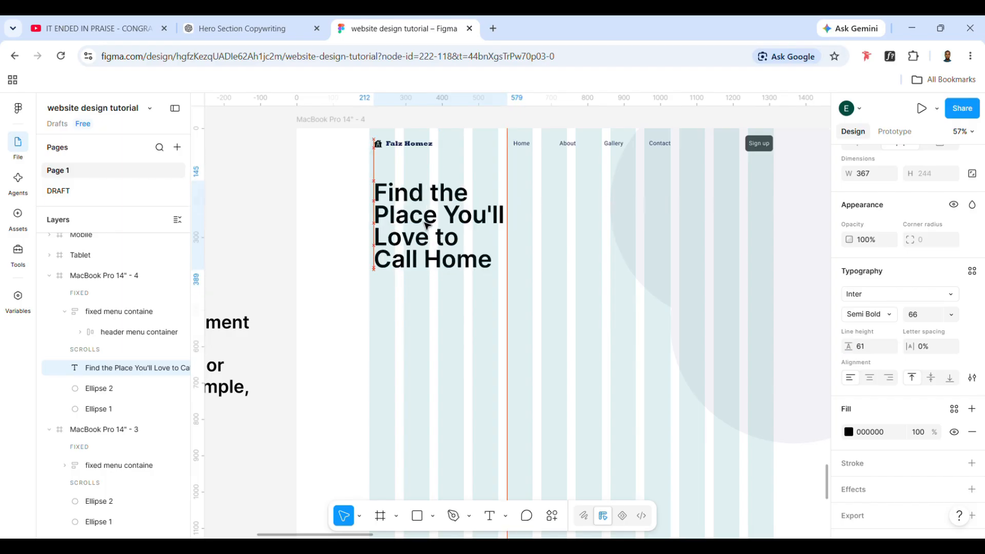
drag(515, 240, 537, 239)
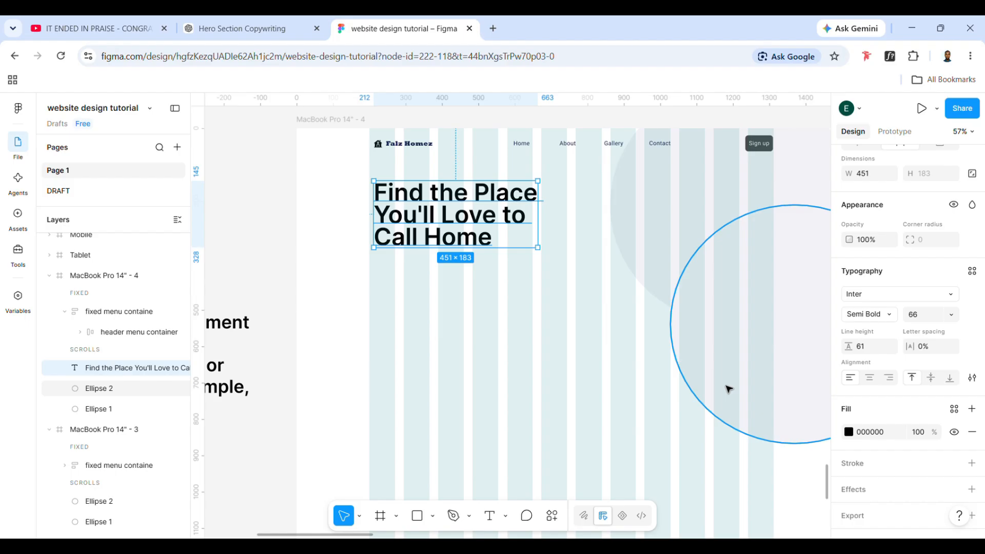
Increase the headline's line height to 65
click(868, 347)
key(Up)
key(Up)
key(Up)
key(Up)
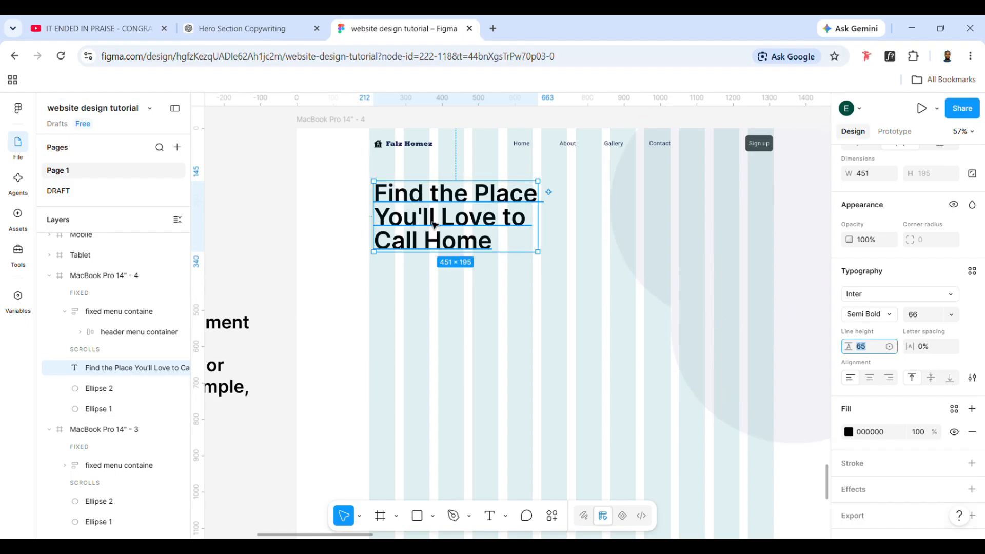
Create a text style from the headline named "header 1" with the description "main title are"
scroll(970, 287, down, 1)
scroll(975, 280, up, 3)
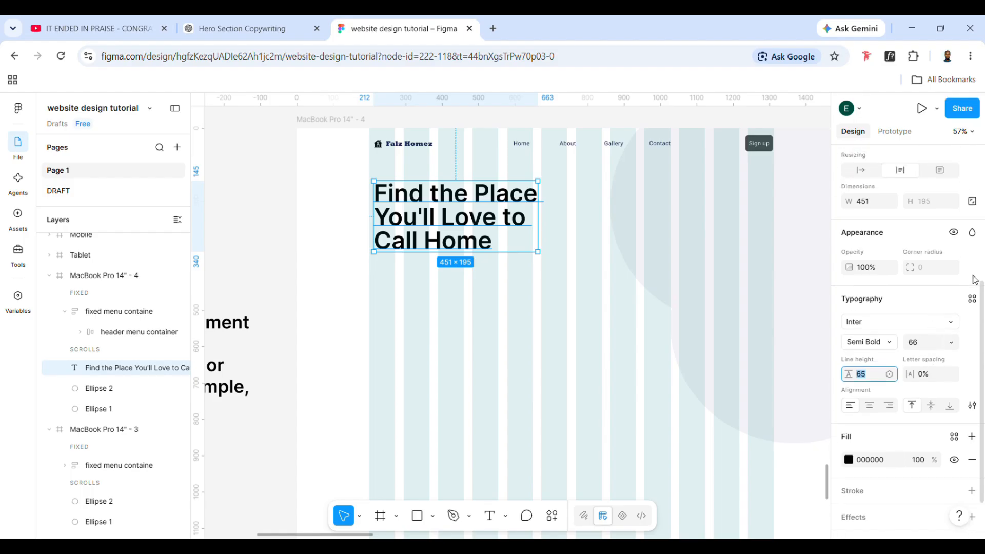
click(719, 290)
click(475, 190)
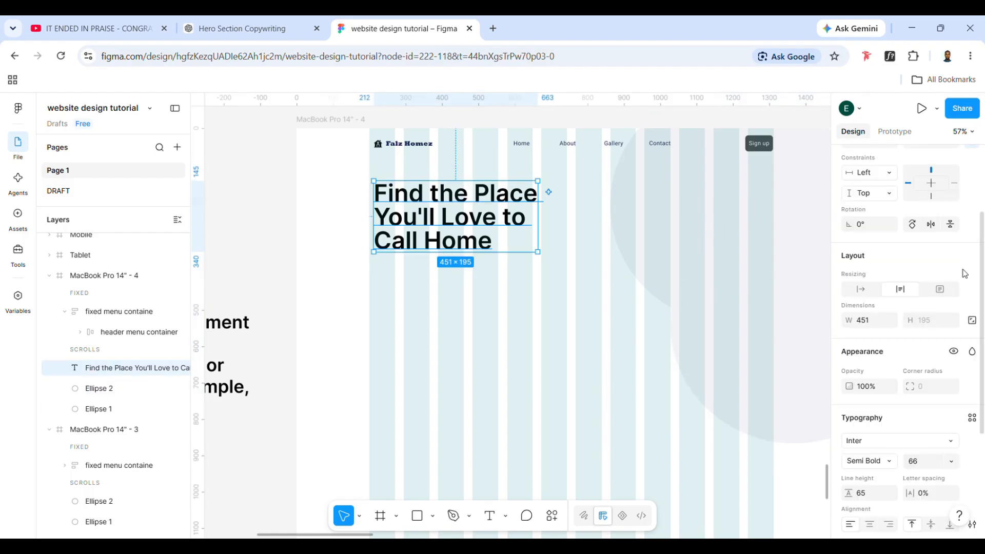
scroll(914, 387, down, 2)
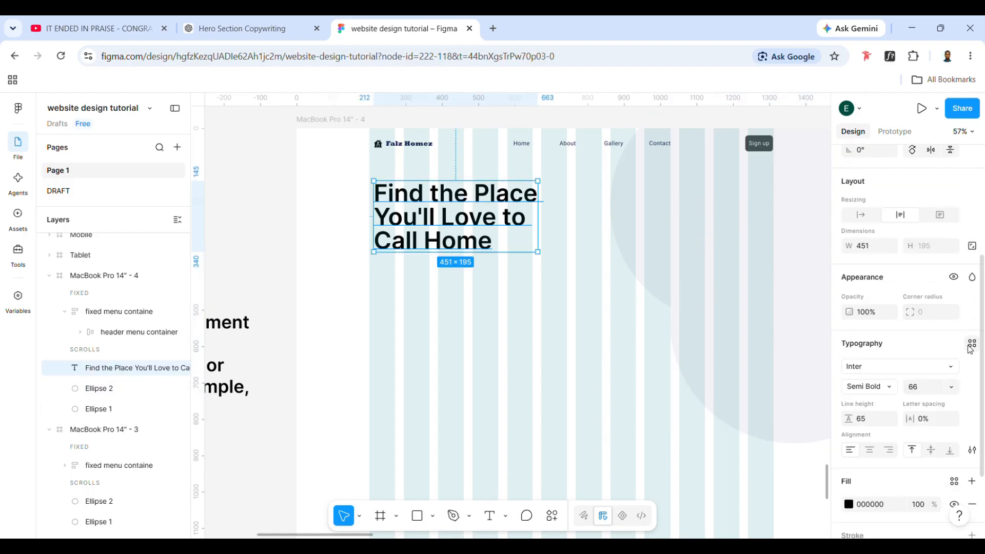
click(971, 345)
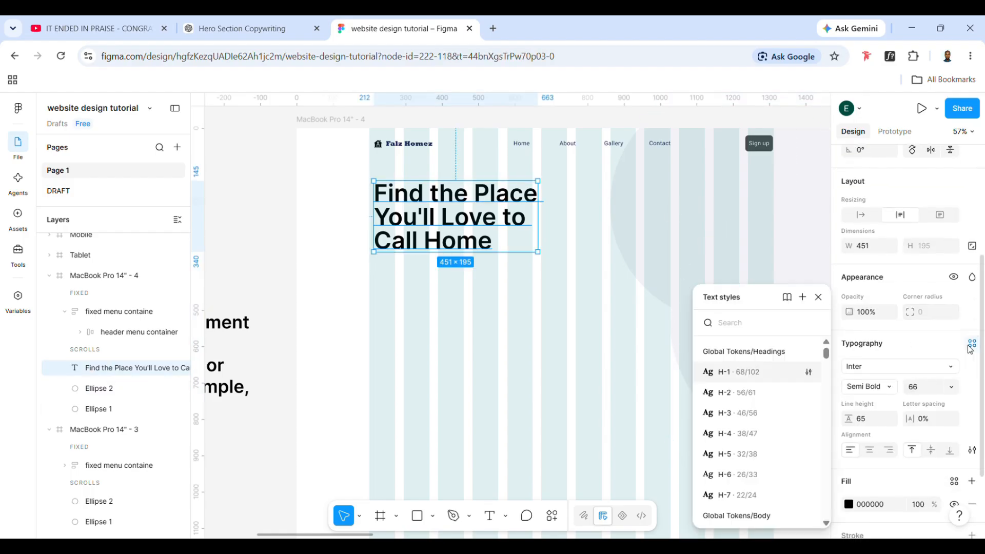
click(803, 298)
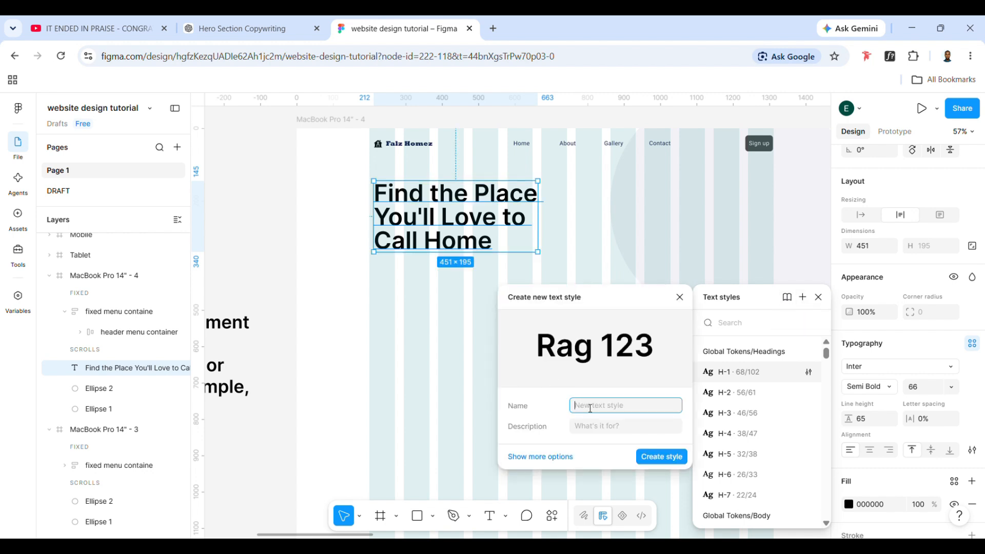
text(header 1)
click(611, 433)
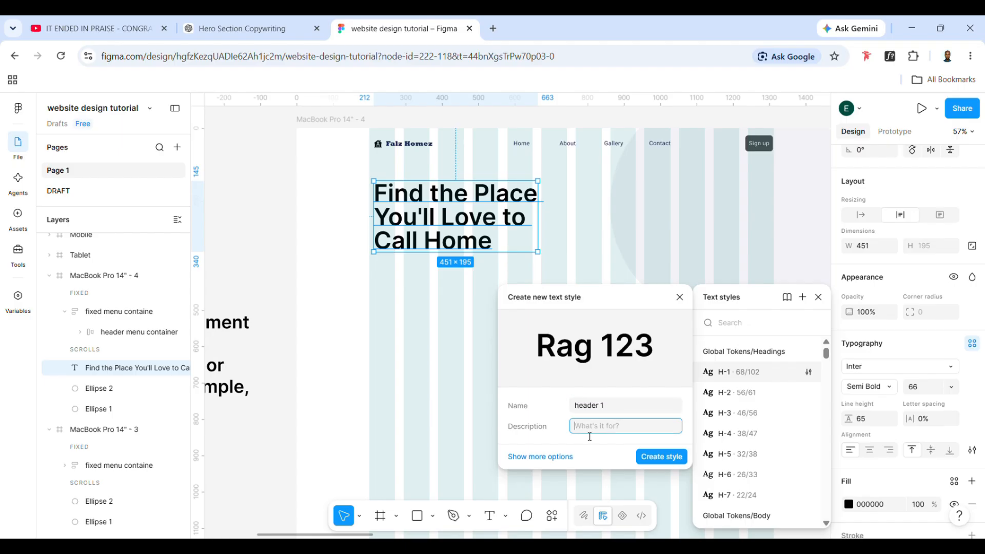
text(main title are)
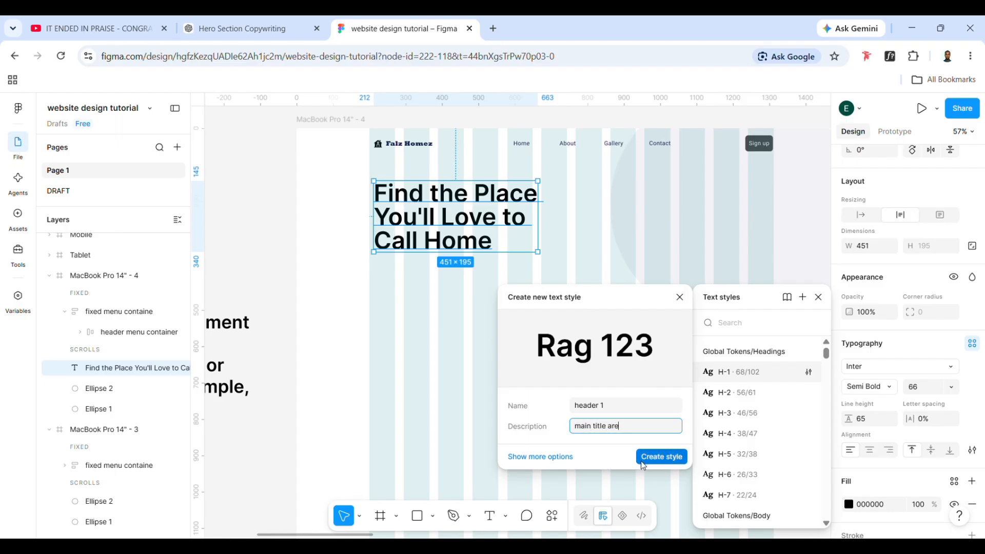
click(662, 456)
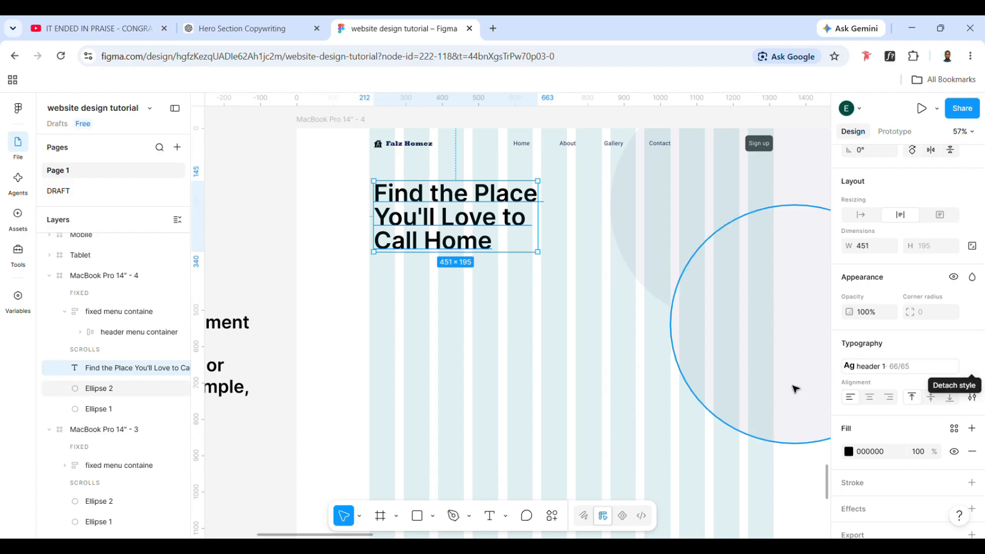
key(Escape)
Add a text layer reading "Hello" below the headline at about X 397, Y 532
click(230, 405)
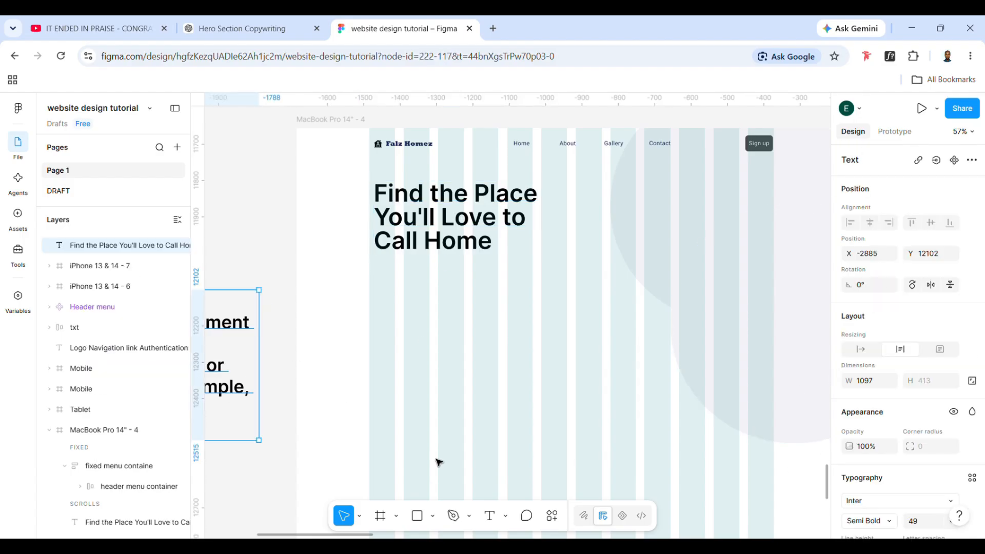
click(490, 516)
click(445, 327)
text(hthth)
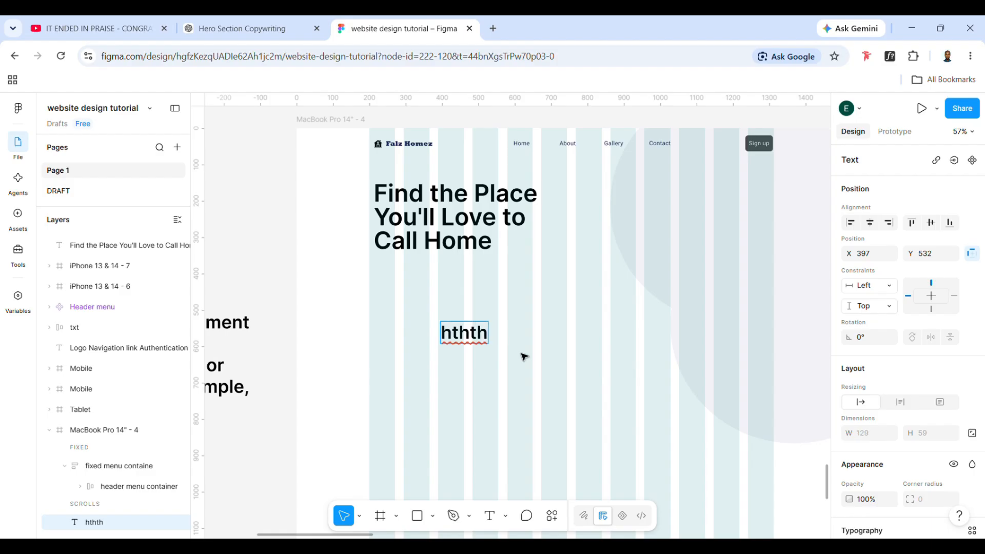
key(Escape)
key(Return)
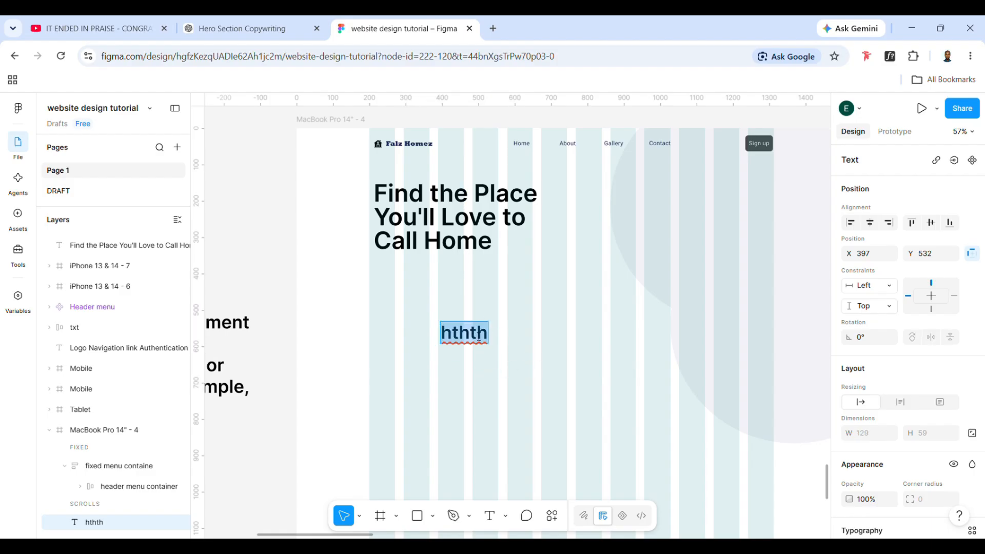
text(Hello)
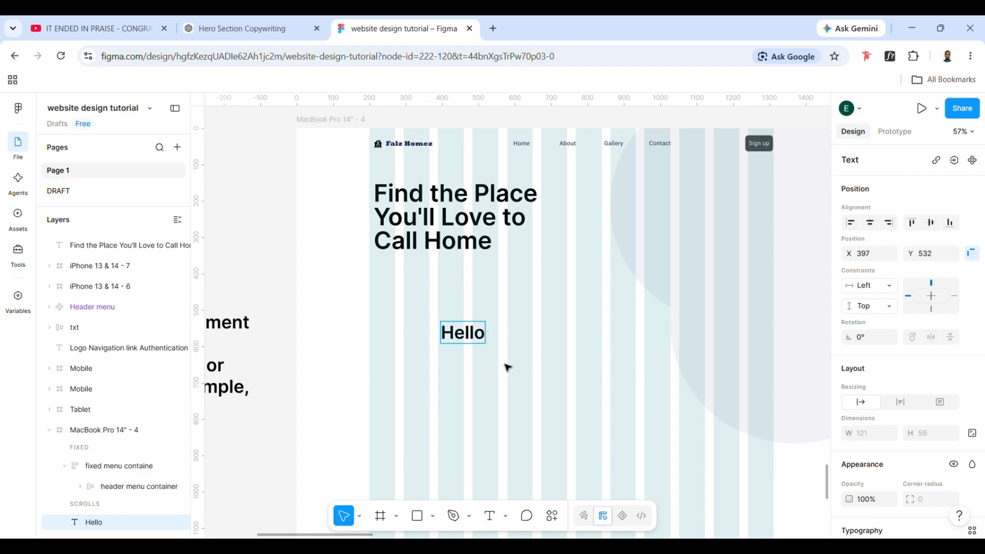
key(Escape)
Apply the "header 1" text style to the Hello text, and delete that test layer
scroll(927, 446, down, 5)
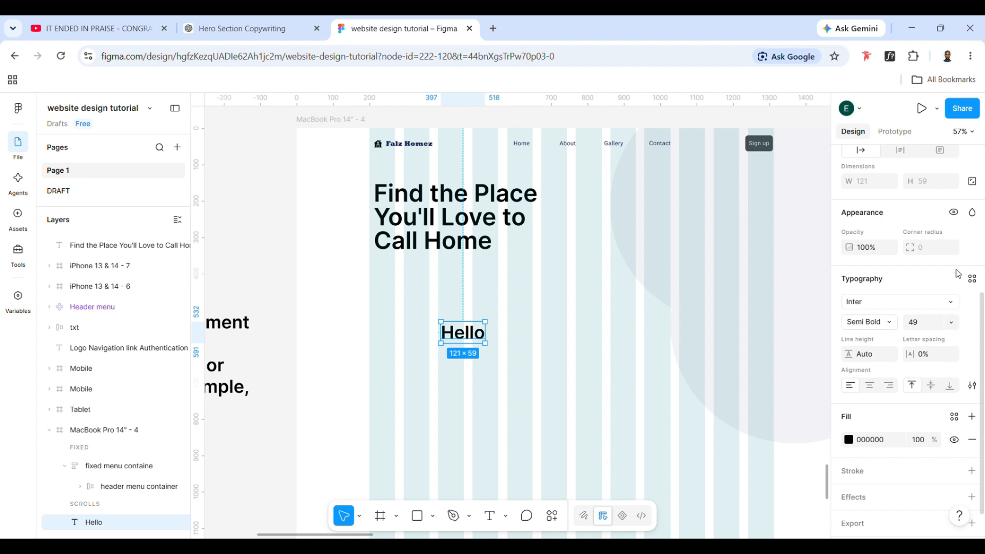
click(972, 278)
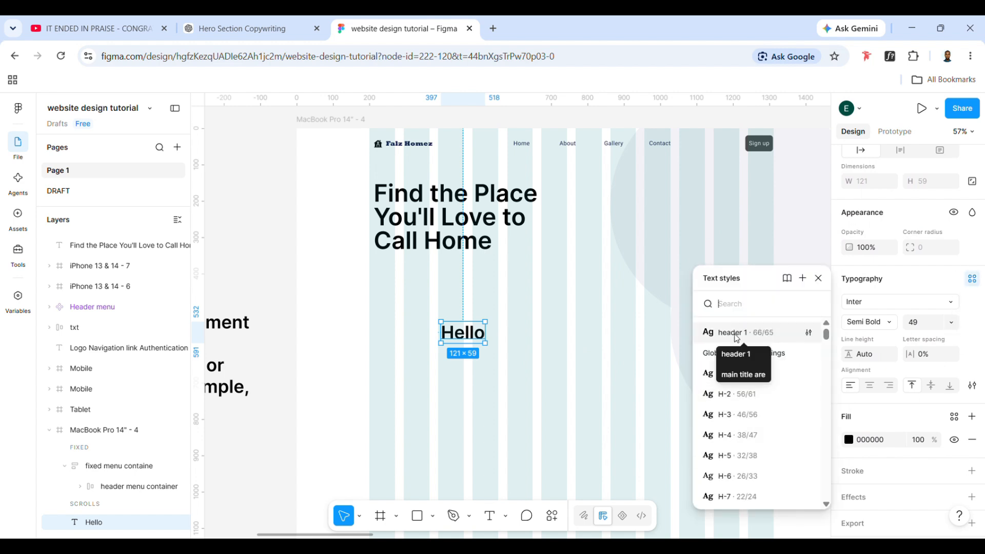
click(747, 332)
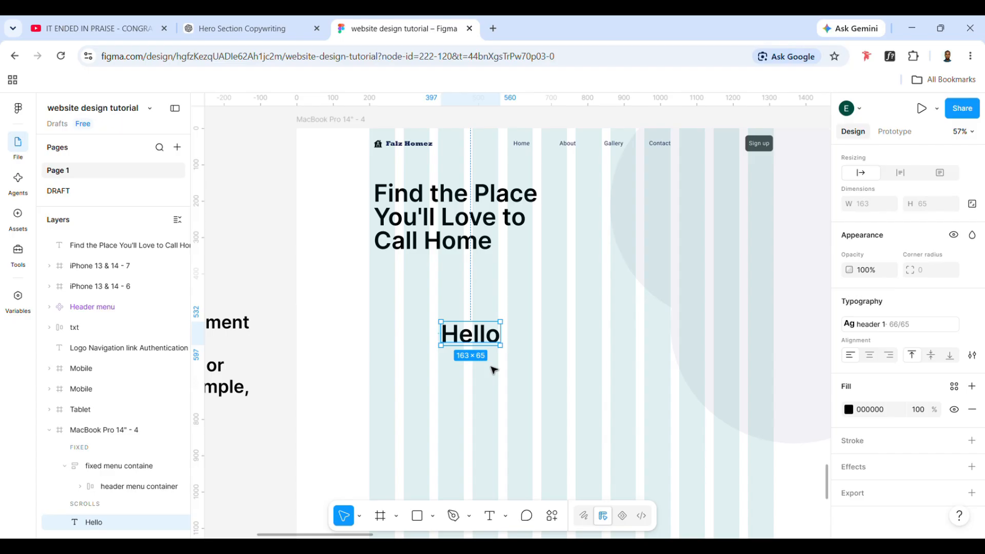
key(Delete)
Detach the headline from the "header 1" text style
click(430, 241)
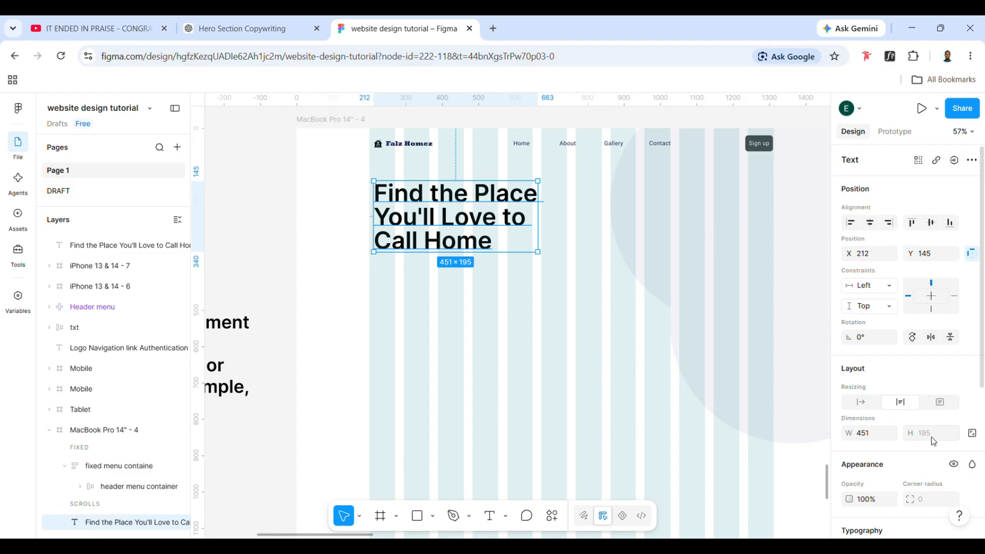
scroll(933, 441, down, 2)
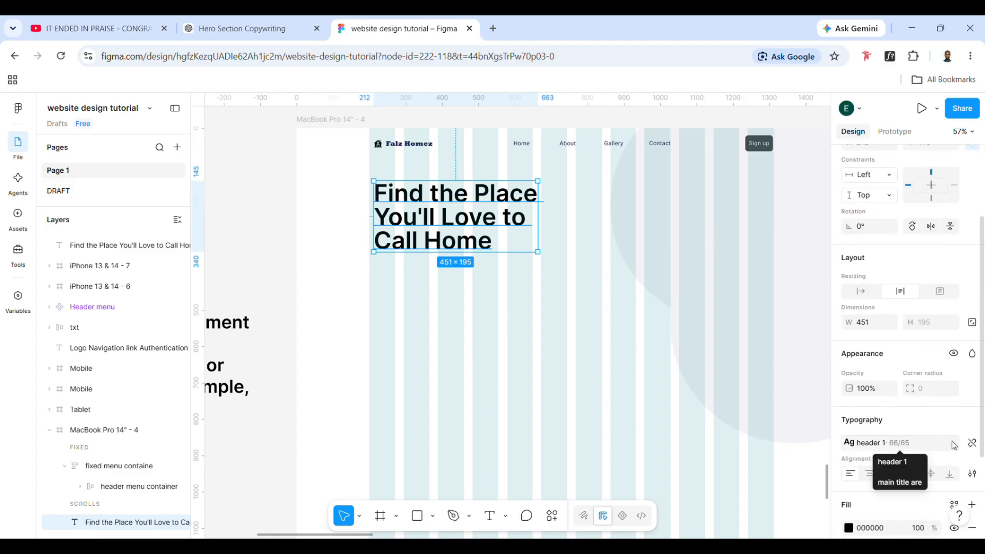
click(918, 450)
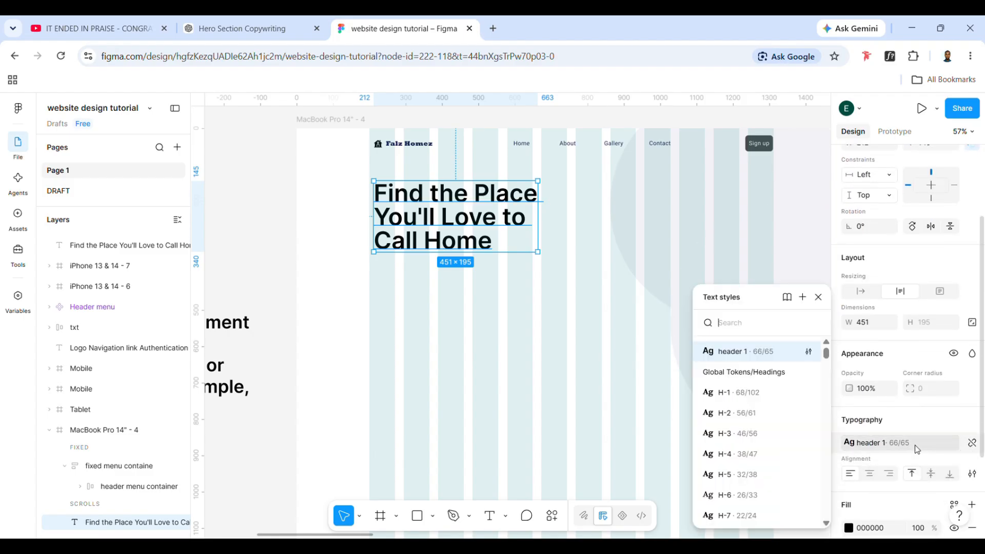
click(971, 446)
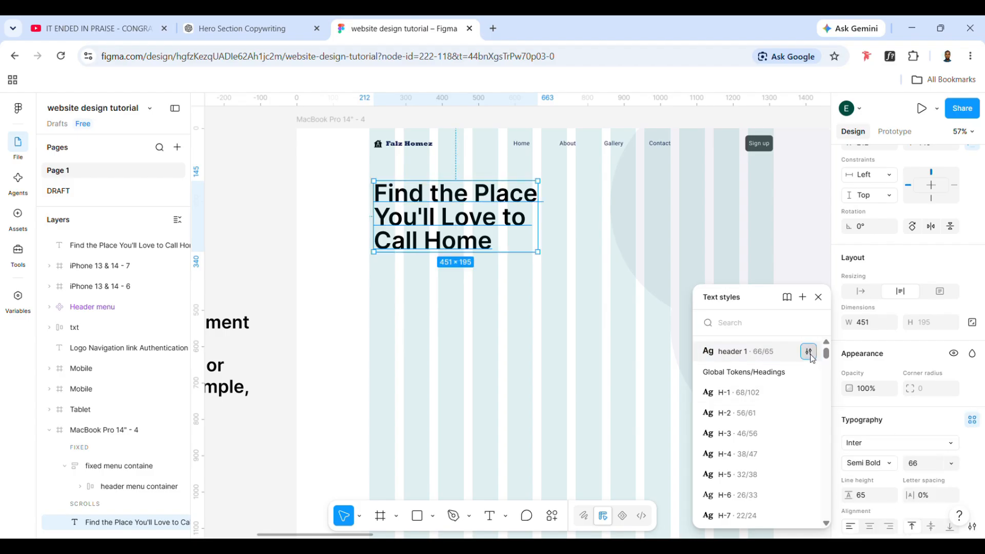
Delete the "header 1" text style from the file's text styles
click(809, 352)
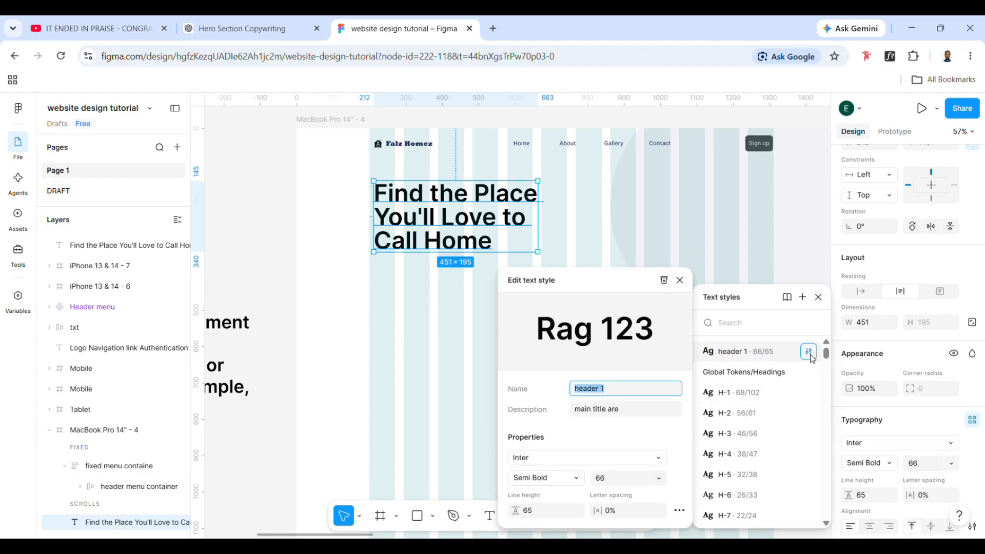
click(679, 511)
click(679, 512)
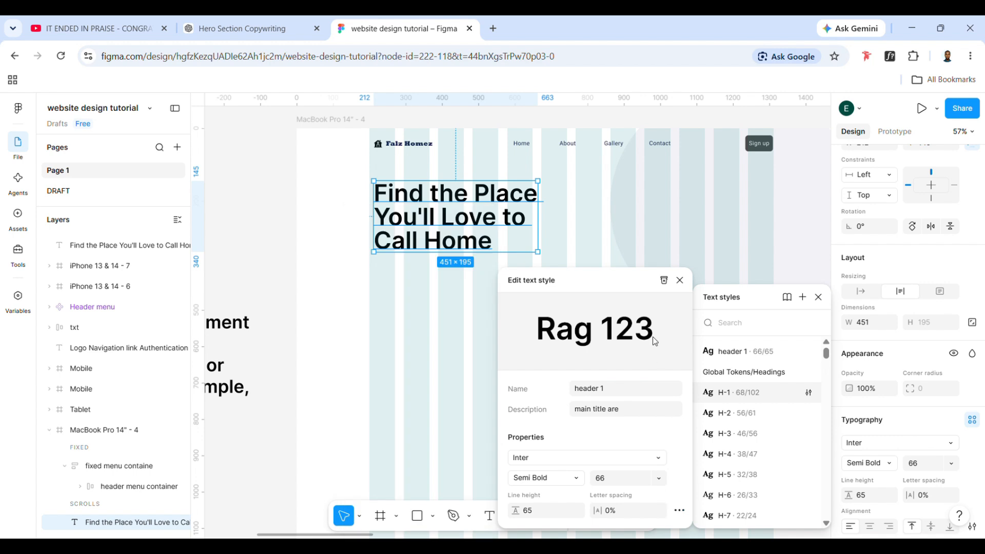
click(665, 281)
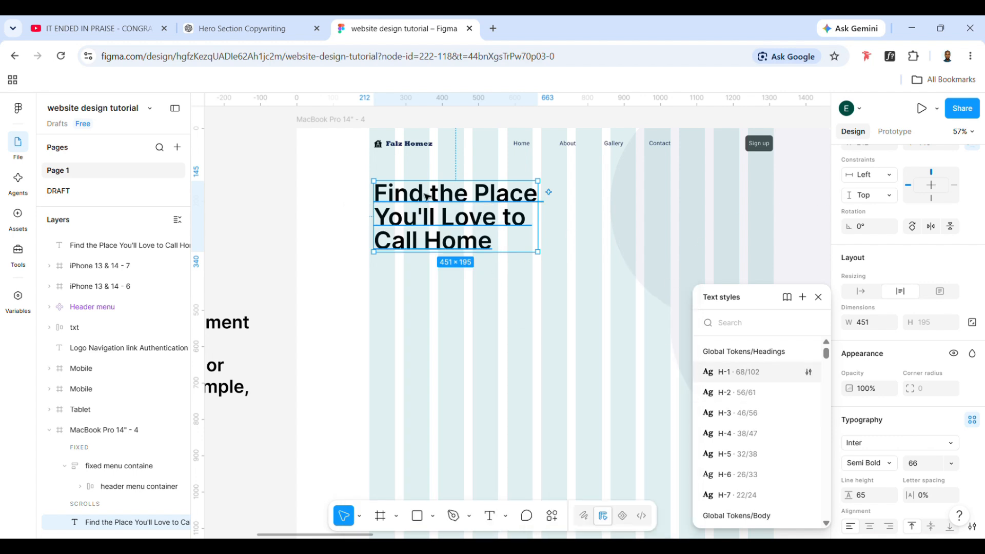
click(616, 323)
Apply the H-1 style from Global Tokens/Headings to the headline
click(513, 229)
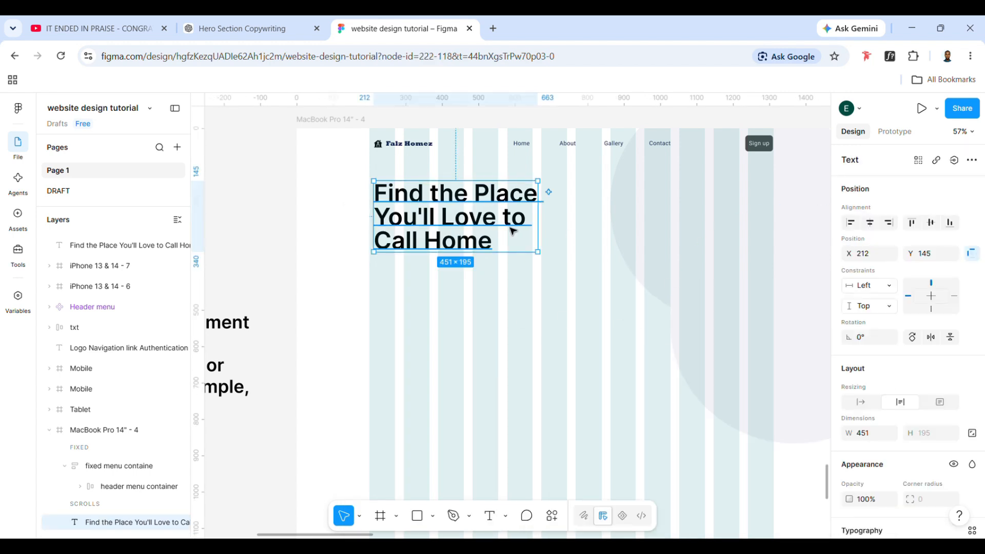
scroll(662, 303, right, 1)
scroll(891, 380, down, 5)
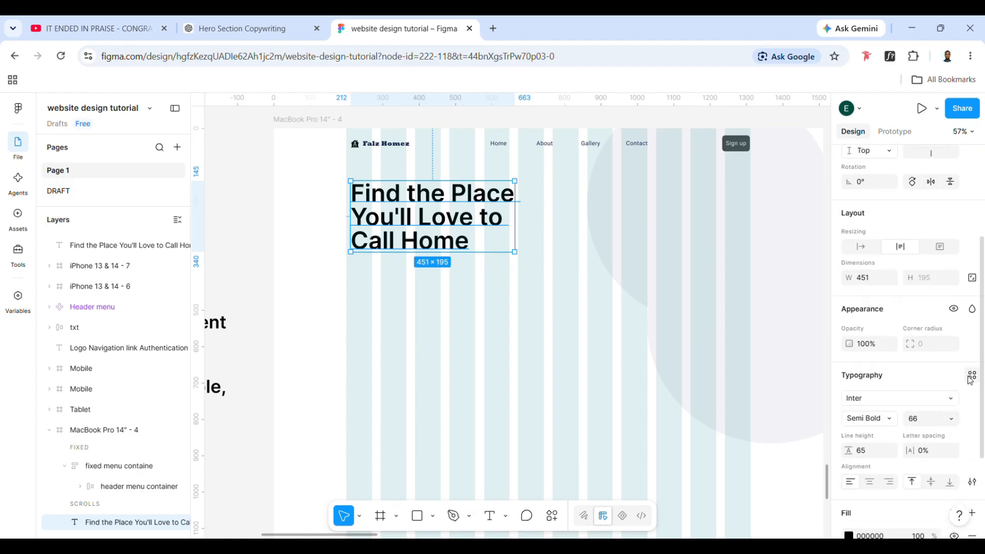
click(971, 375)
click(739, 372)
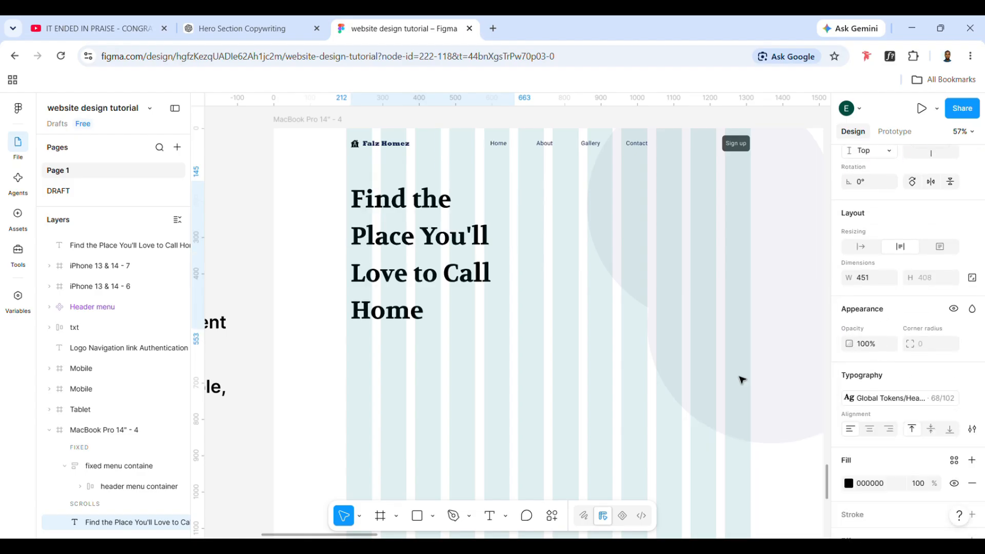
Detach the headline from the H-1 style and apply the Material 3 Design Kit style M3/display/large
click(971, 399)
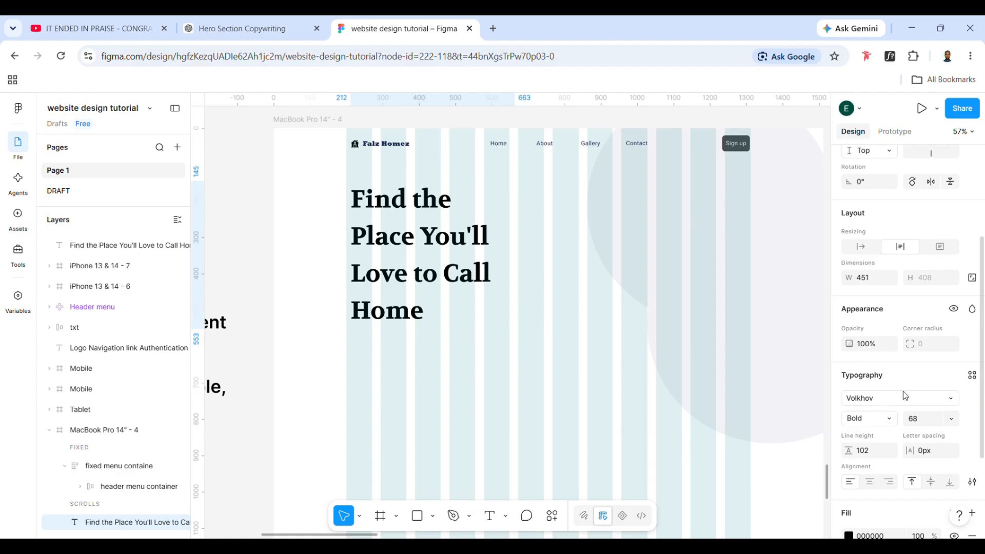
click(972, 375)
scroll(731, 400, down, 8)
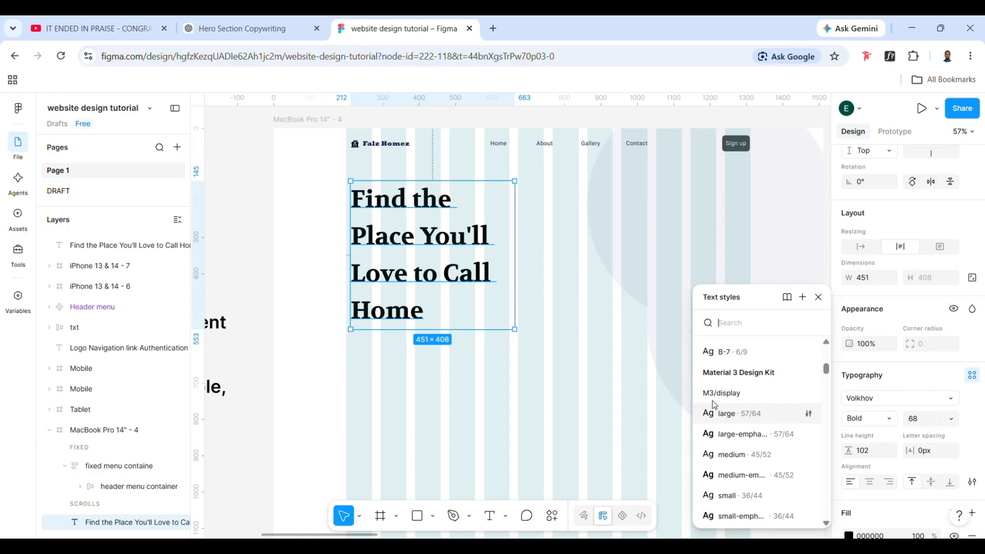
scroll(725, 397, up, 8)
scroll(731, 442, down, 6)
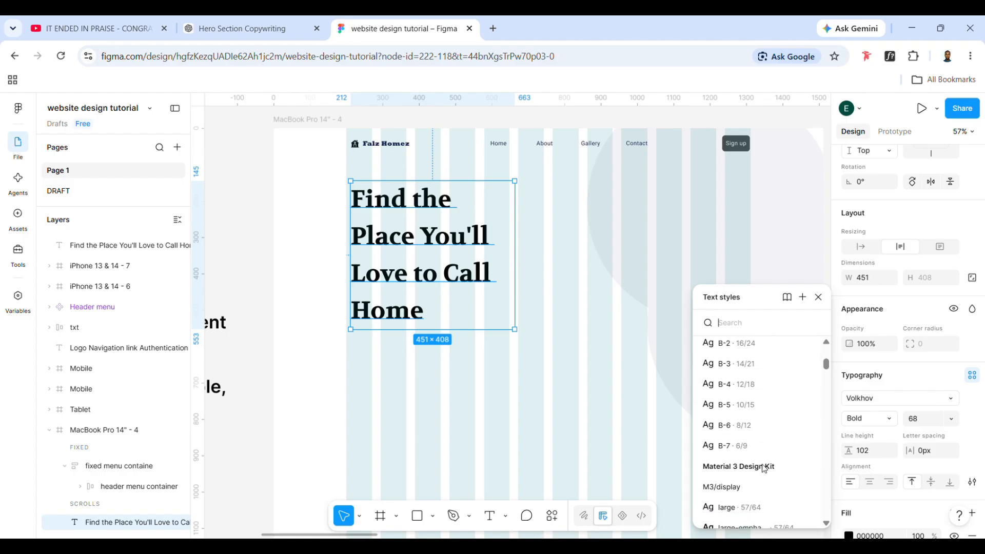
scroll(731, 442, down, 2)
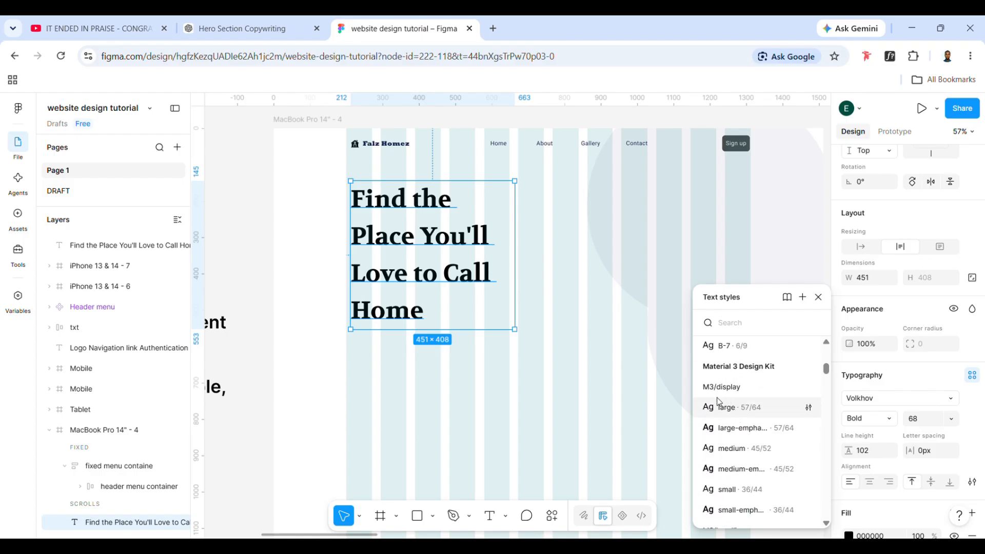
scroll(719, 403, down, 6)
scroll(747, 436, up, 9)
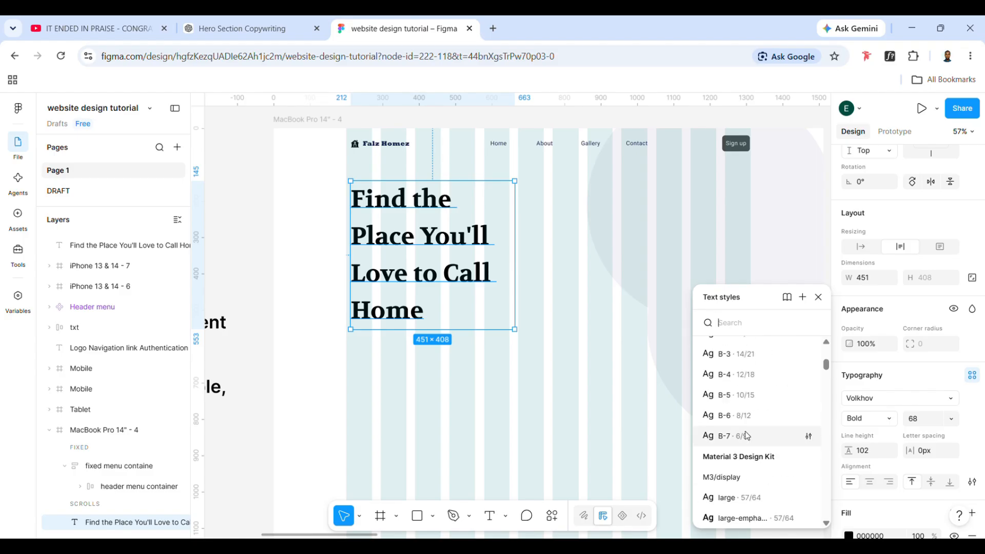
scroll(750, 493, down, 1)
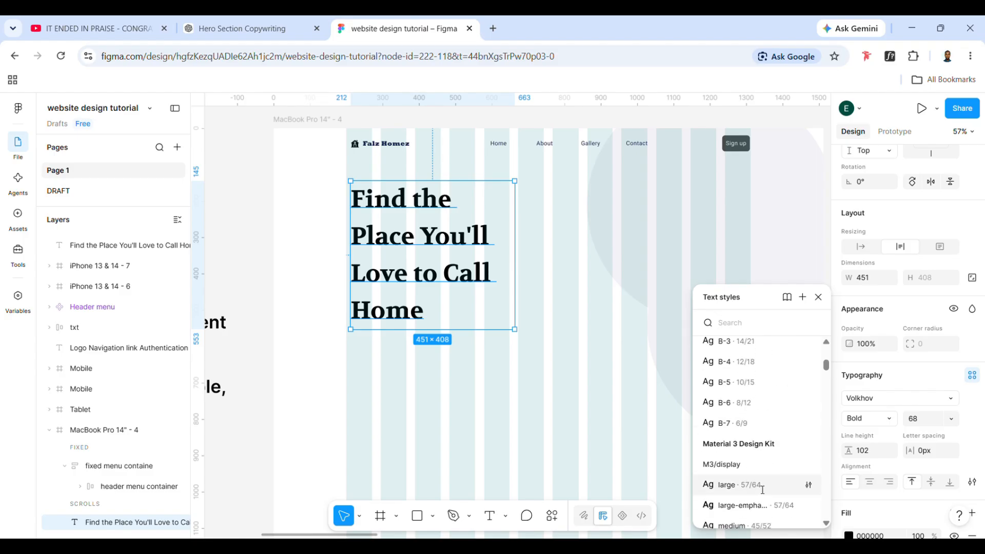
click(762, 490)
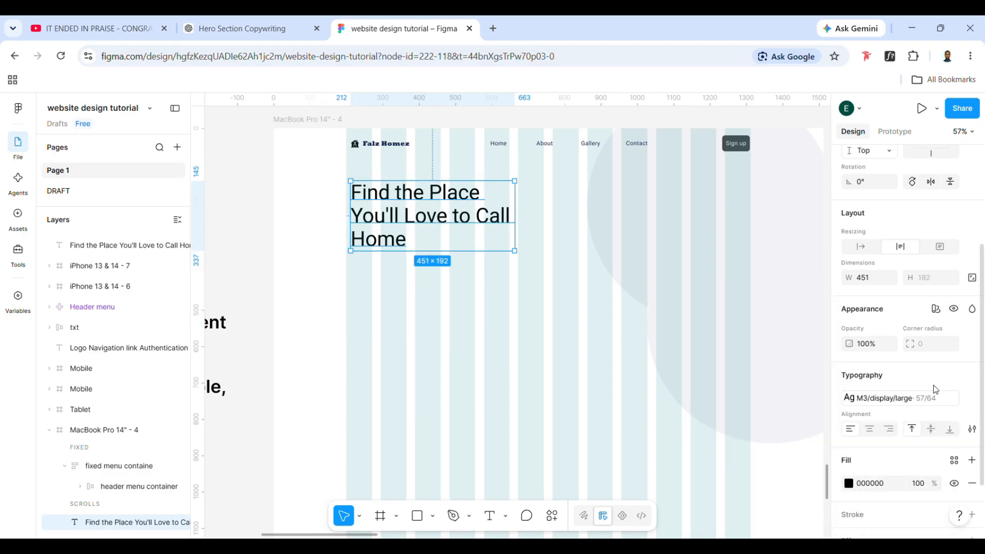
Switch the headline to the large-emphasized text style from M3/display
click(889, 397)
scroll(754, 465, down, 3)
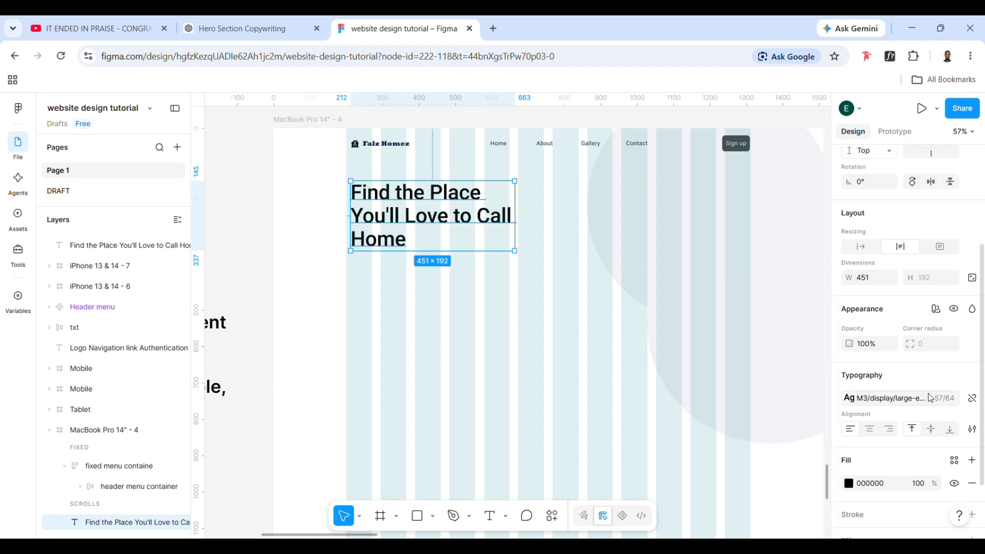
click(898, 399)
scroll(747, 495, down, 2)
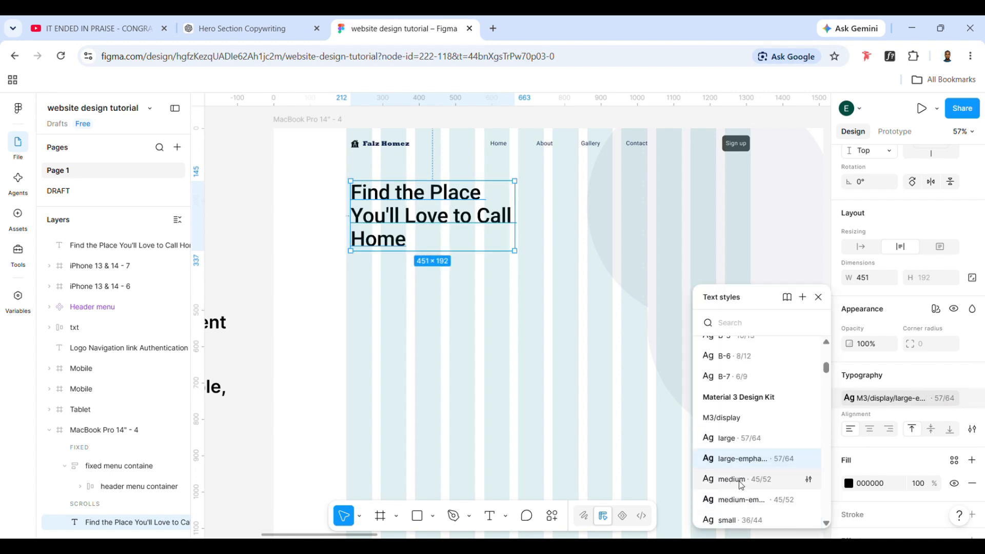
scroll(744, 489, down, 3)
click(582, 454)
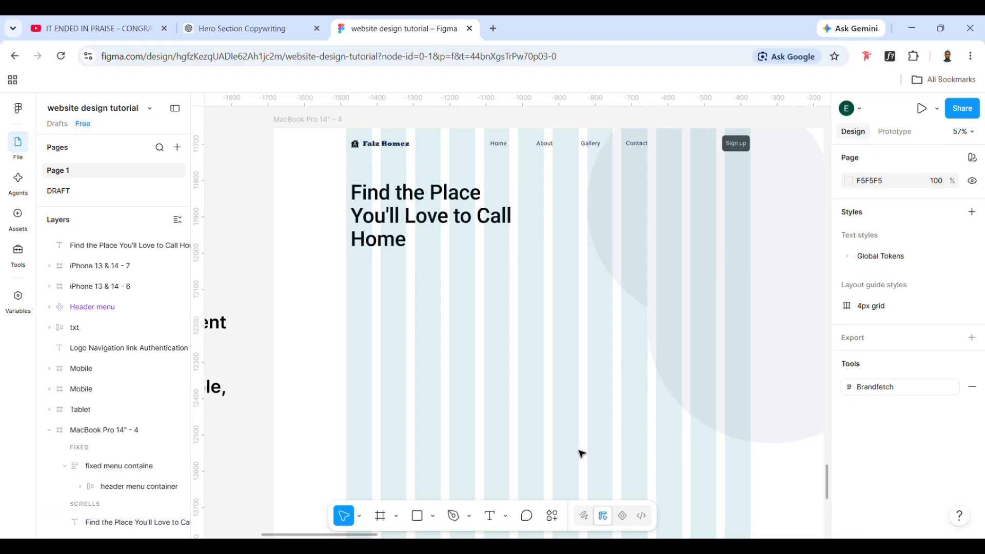
Move the headline down to about Y 160 and wrap it in an auto layout frame
click(397, 183)
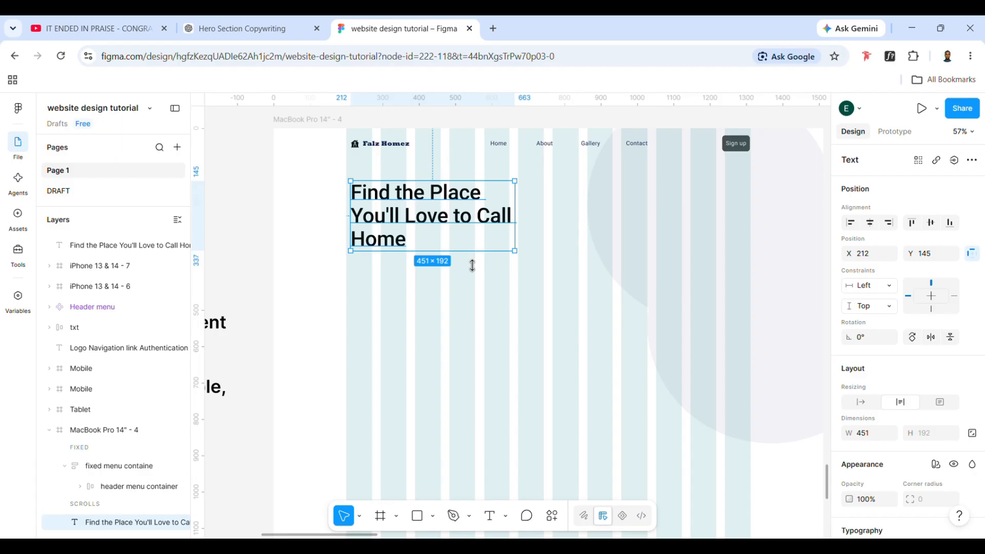
drag(446, 201, 445, 207)
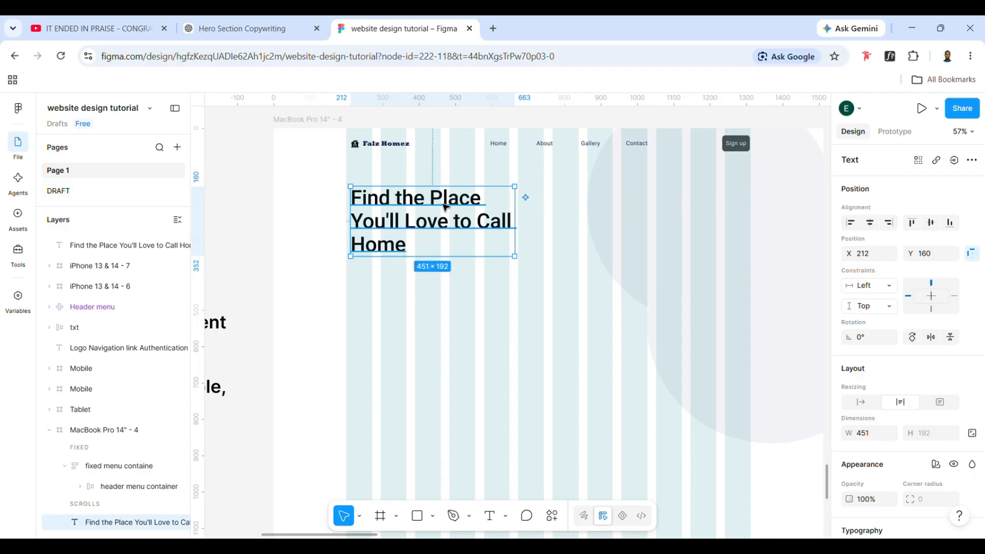
key(shift+a)
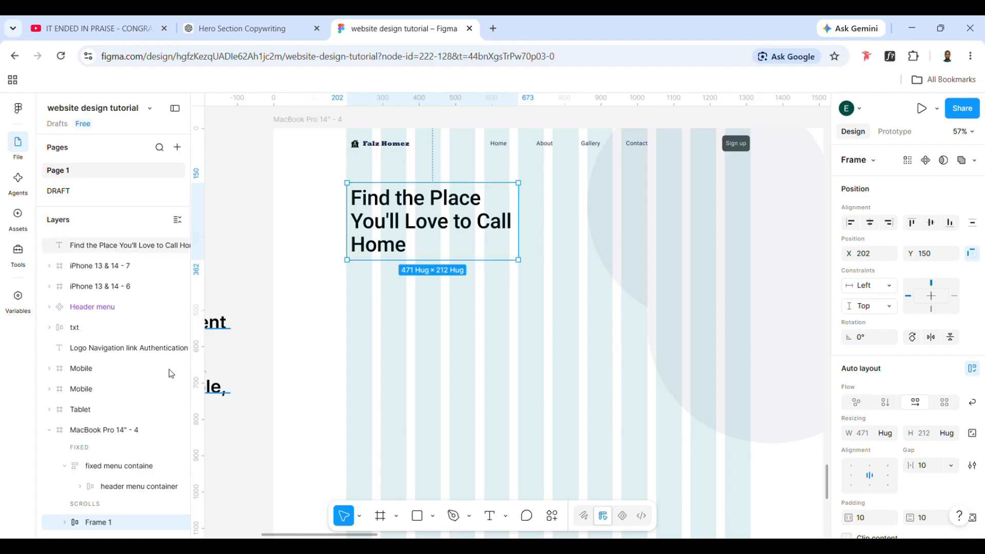
click(417, 325)
click(404, 254)
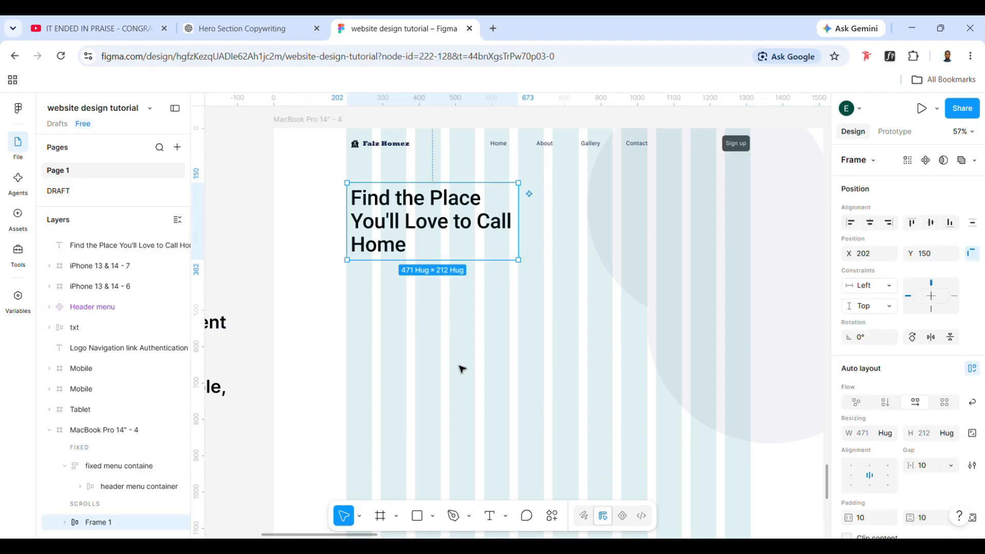
Rename the headline's auto layout frame as "text"
scroll(77, 452, down, 4)
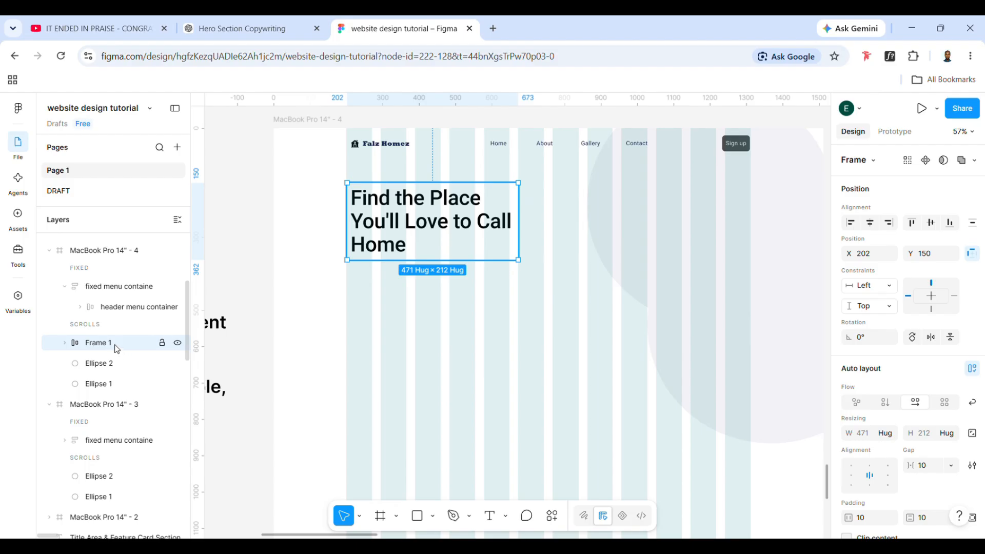
double_click(110, 347)
text(Title text)
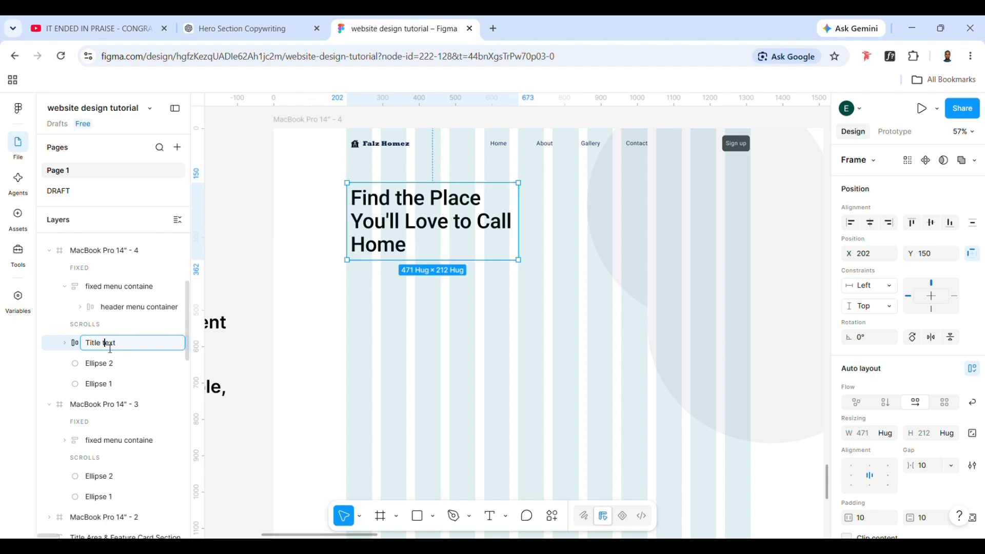
key(BackSpace)
key(BackSpace)
key(BackSpace)
key(BackSpace)
key(BackSpace)
key(BackSpace)
key(BackSpace)
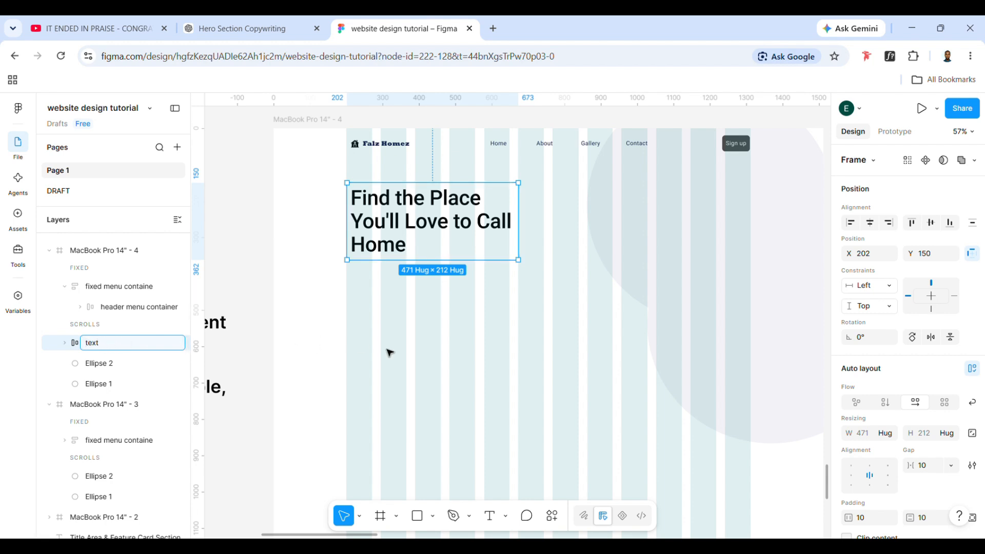
click(402, 353)
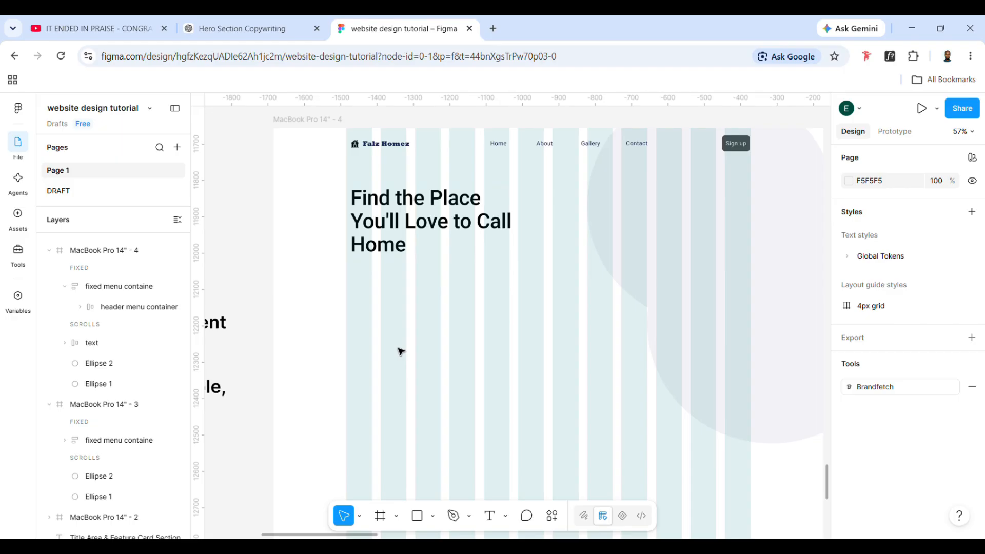
Duplicate the hero copy text outside the frame and move the copy below the headline at about X 152, Y 433
click(445, 200)
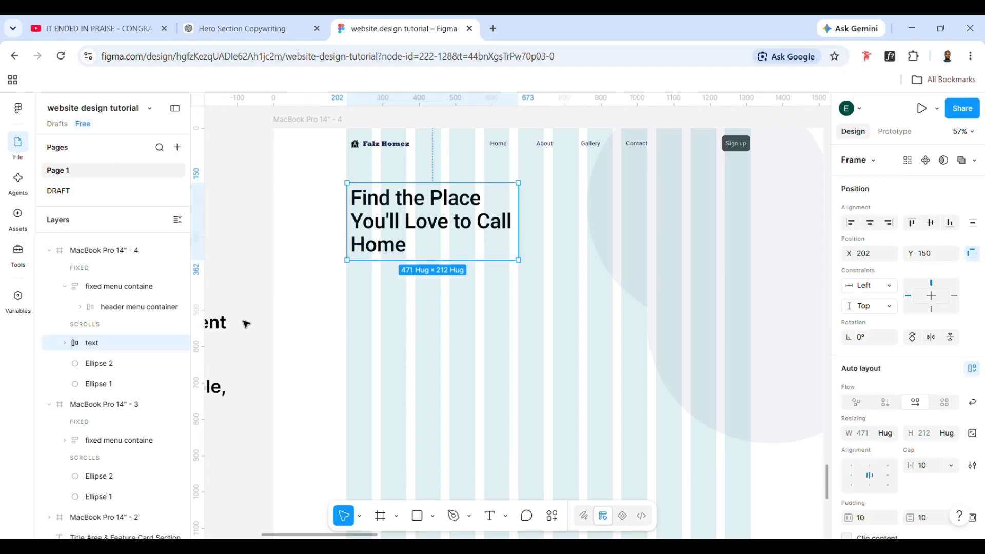
click(228, 329)
key(ctrl+d)
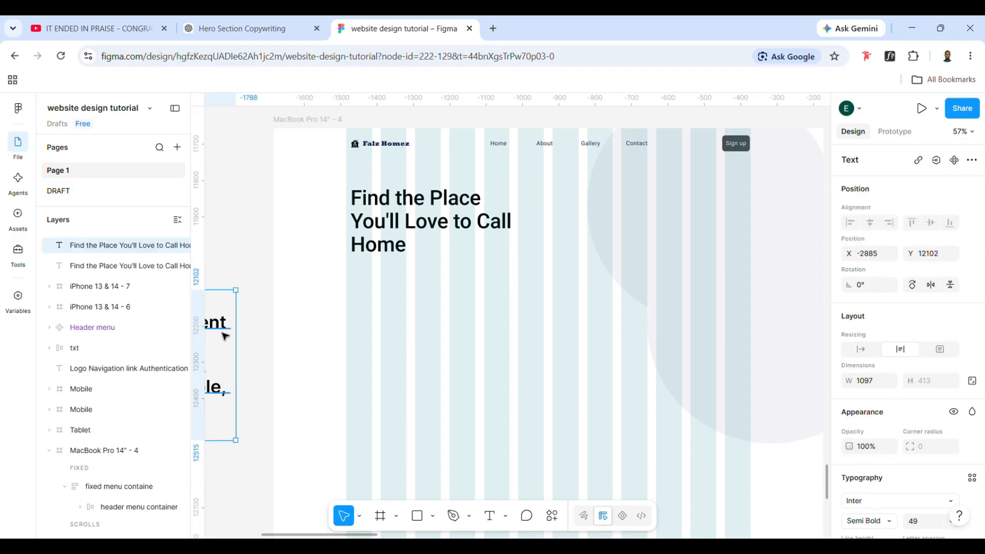
drag(224, 335, 717, 331)
Remove the "Primary CTA: Explore Properties" line from the duplicated hero copy
triple_click(716, 331)
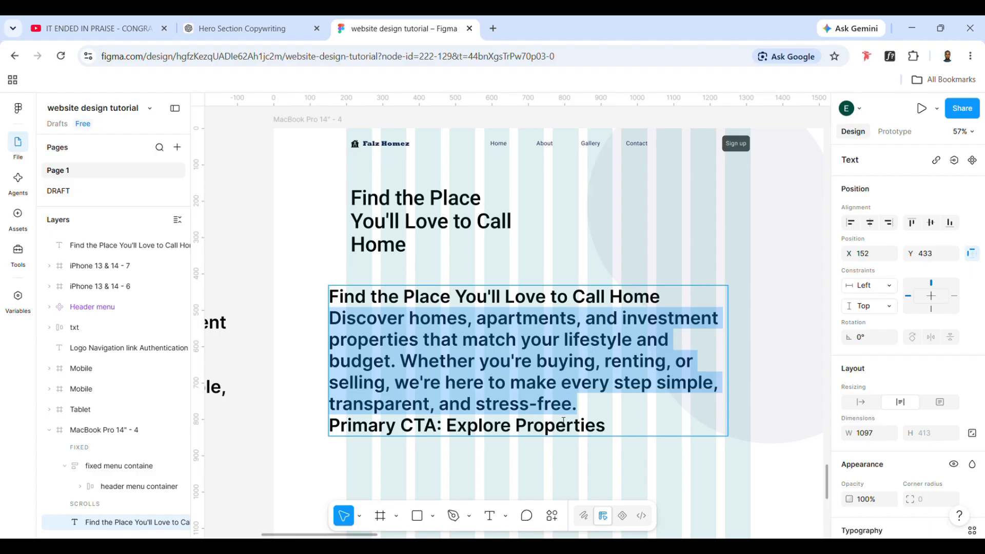
drag(619, 430, 307, 447)
key(BackSpace)
key(BackSpace)
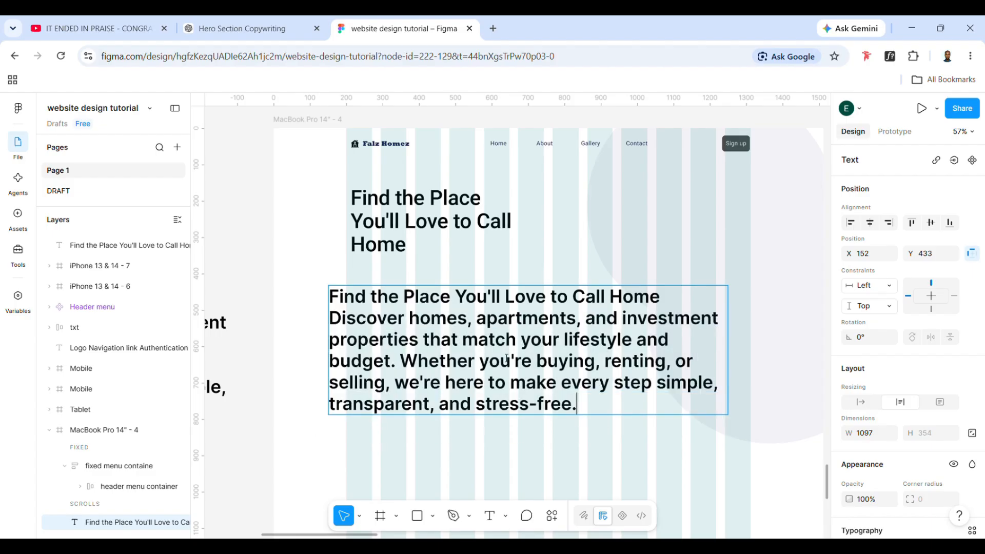
Remove the headline line from the duplicated hero copy and resize its text box to about 827 × 410
drag(690, 285, 329, 298)
key(BackSpace)
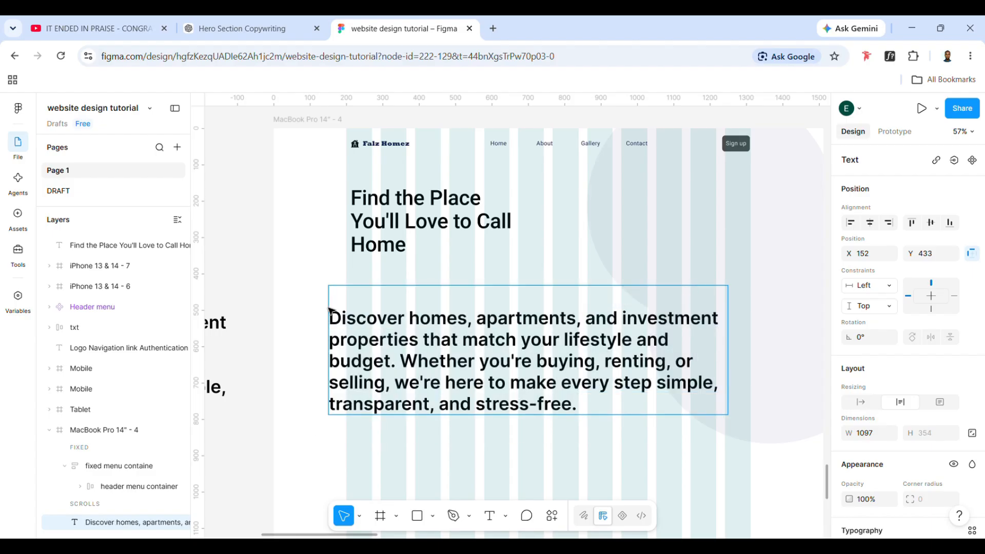
key(BackSpace)
key(Escape)
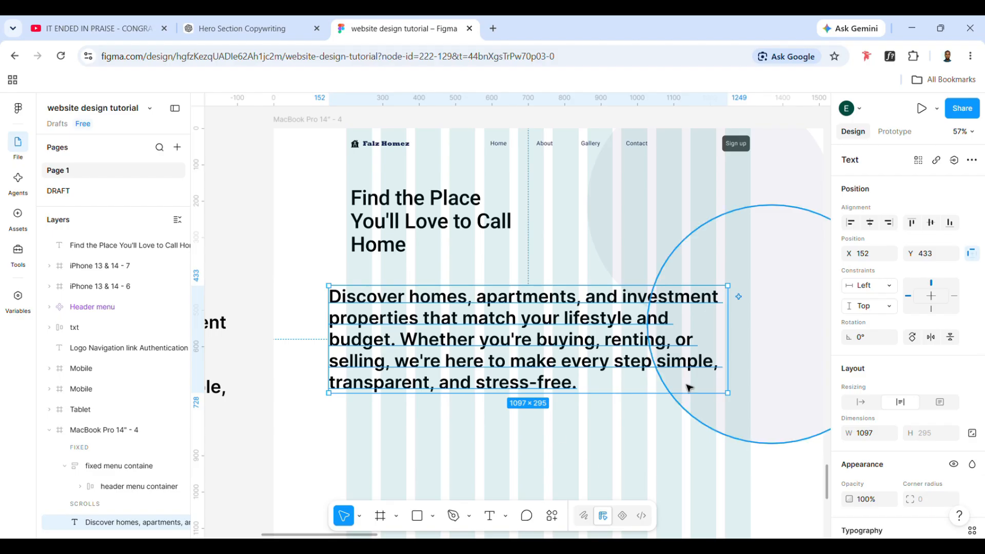
drag(736, 403, 639, 446)
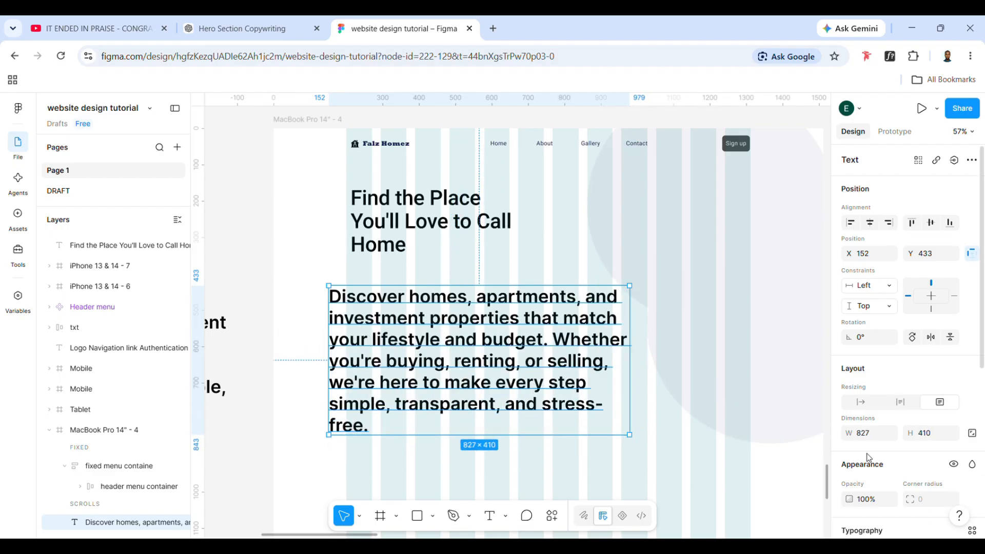
Apply the emphasized M3/display/medium text style (45/52) to the description
scroll(869, 458, down, 3)
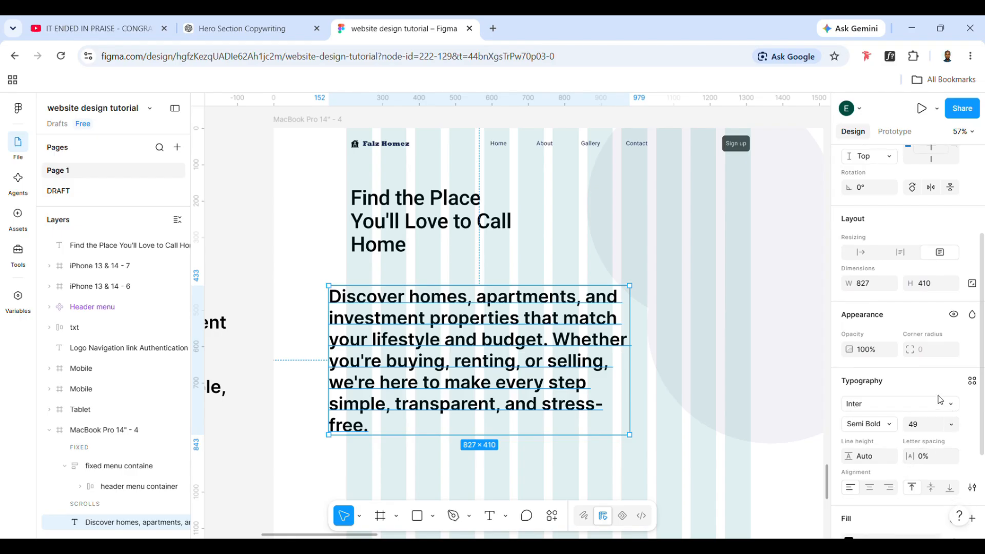
click(971, 381)
scroll(718, 469, down, 5)
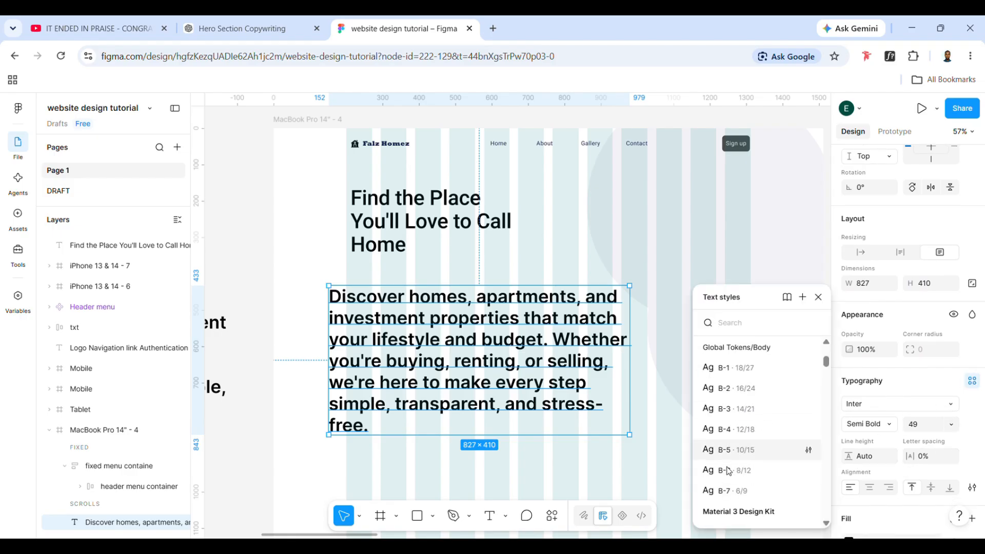
scroll(723, 468, down, 3)
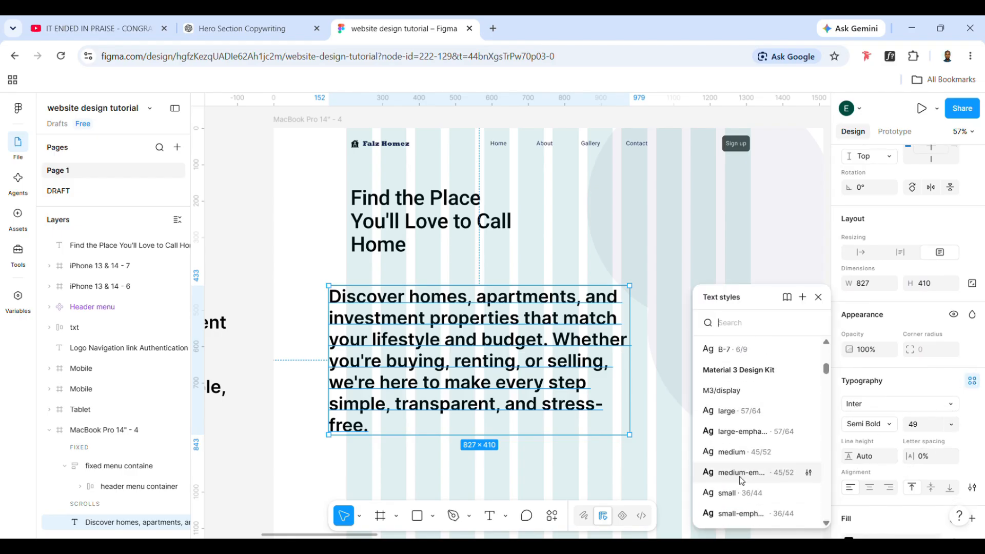
scroll(740, 481, down, 1)
scroll(742, 464, down, 1)
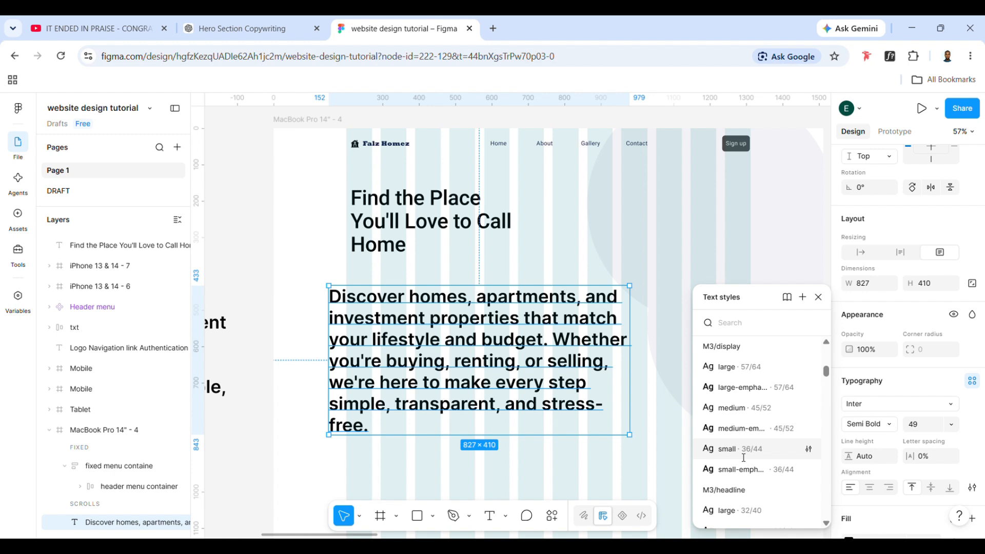
scroll(744, 458, down, 2)
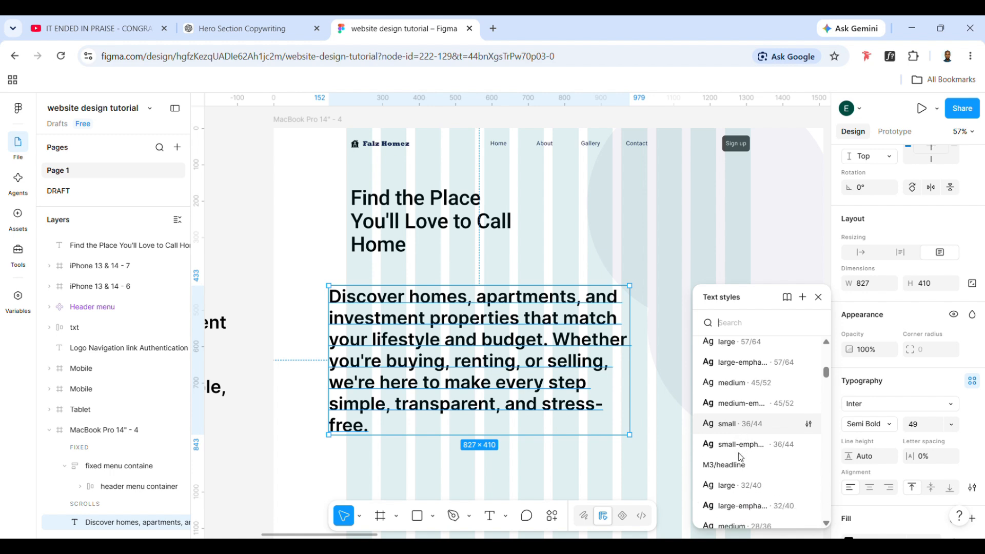
click(748, 399)
Try the M3/display/medium text style and the emphasized M3/display/small style on the description
click(898, 404)
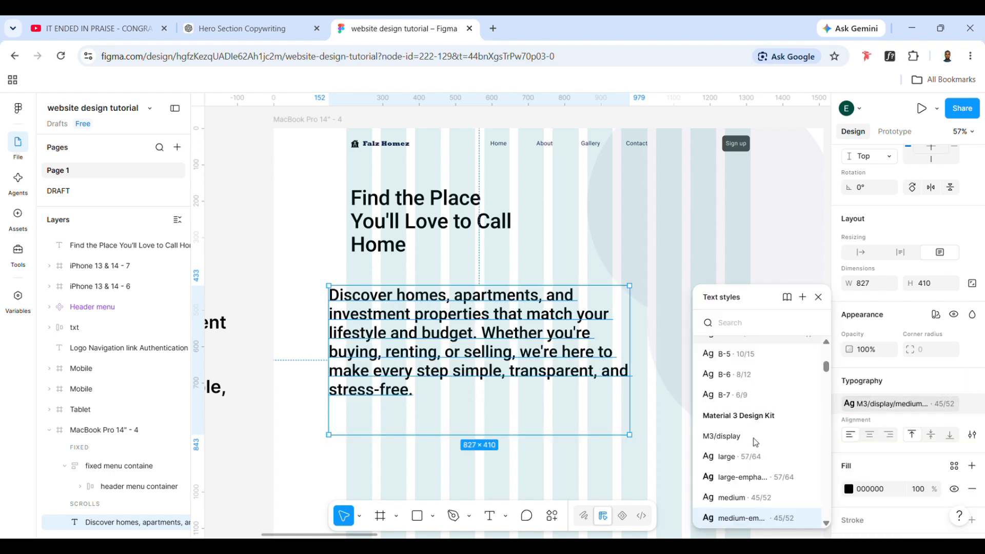
scroll(752, 477, down, 2)
click(738, 453)
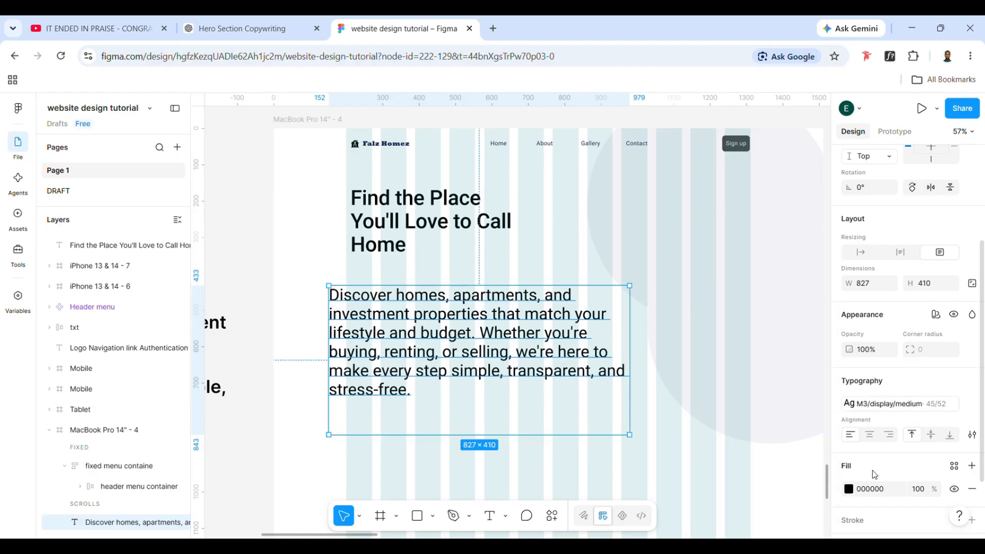
click(910, 401)
scroll(736, 506, down, 3)
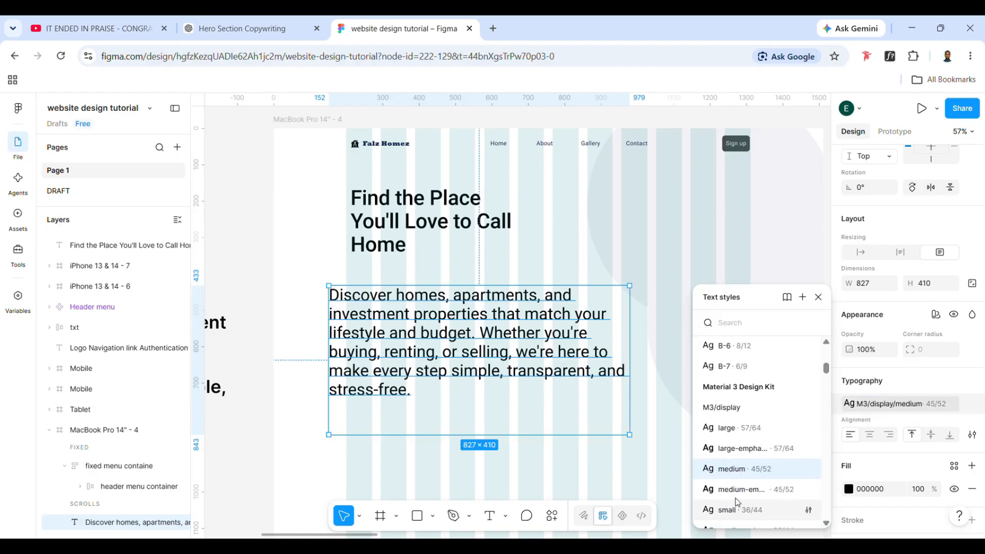
click(737, 459)
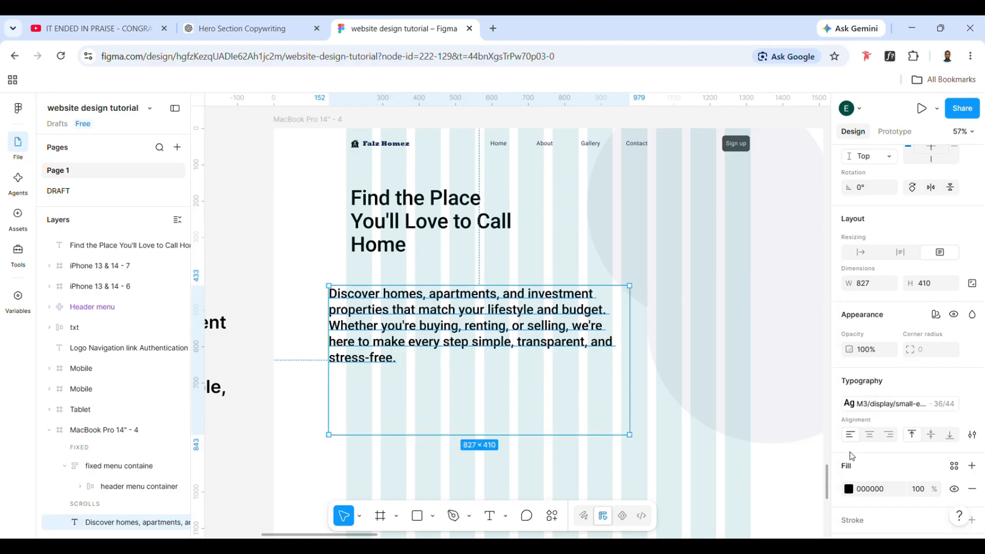
Apply M3/display/small to the description, then place it under the headline at about X 213, Y 373, sized about 571 × 286
click(893, 407)
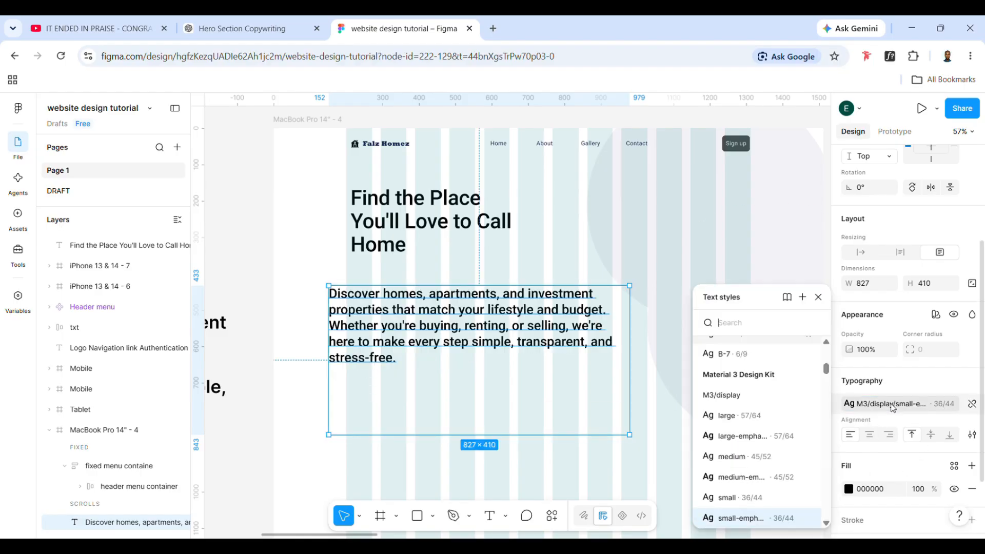
click(736, 499)
scroll(636, 433, right, 2)
drag(589, 434, 464, 378)
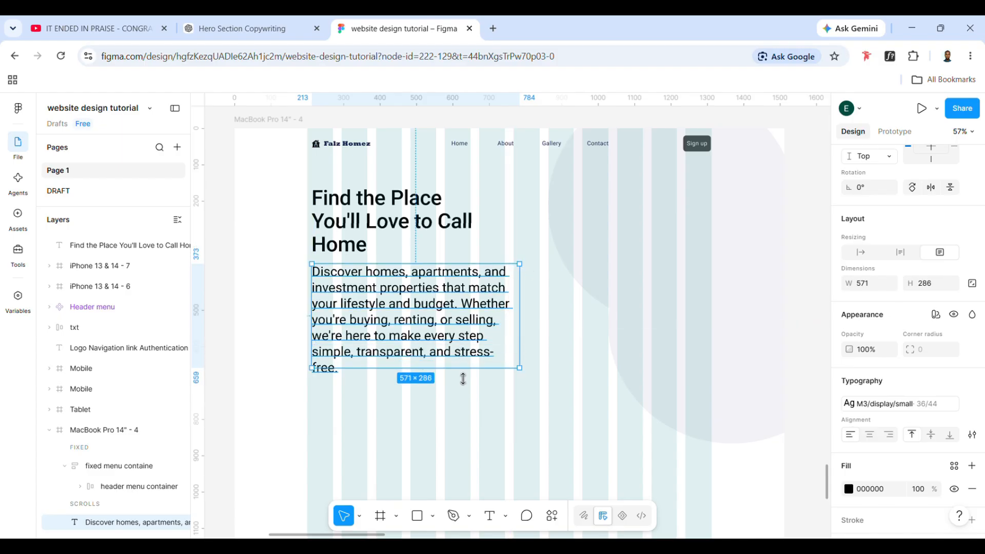
Apply the M3/headline/large text style (32/40) to the description
click(873, 405)
scroll(733, 411, down, 3)
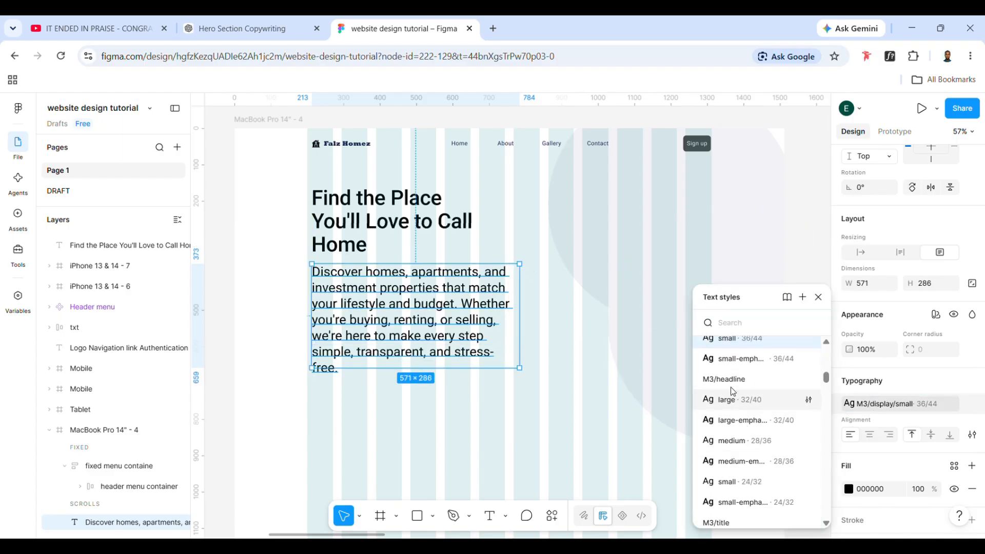
scroll(730, 387, up, 2)
scroll(730, 386, down, 5)
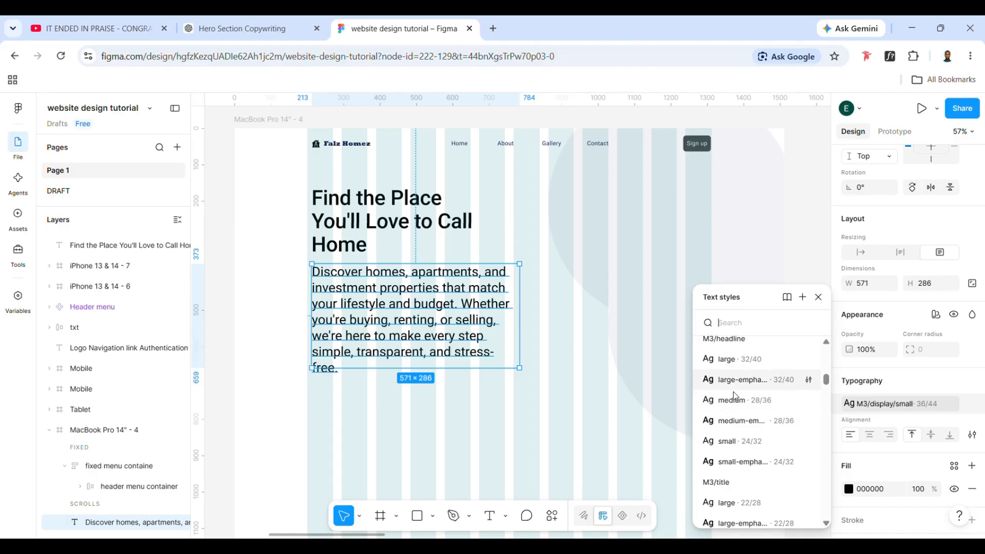
scroll(734, 390, up, 2)
click(737, 376)
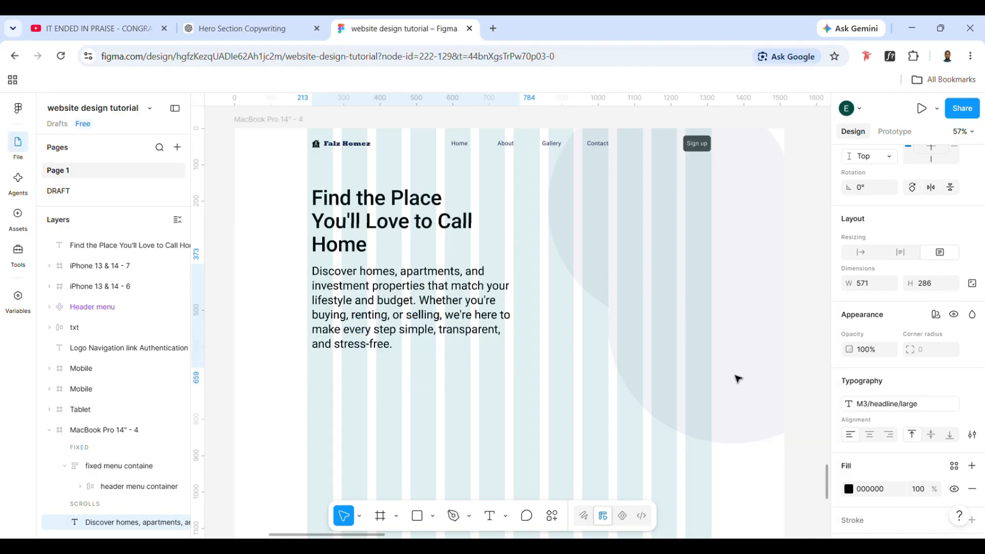
Apply the M3/headline/medium text style to the description and shorten its text box to about 571 × 180
click(854, 404)
scroll(768, 468, down, 3)
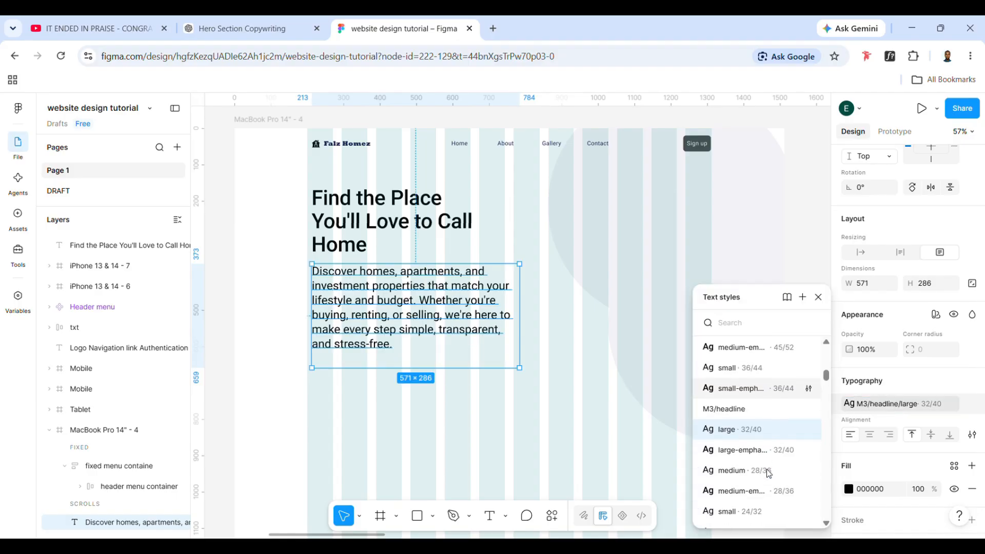
click(768, 470)
drag(471, 380, 454, 340)
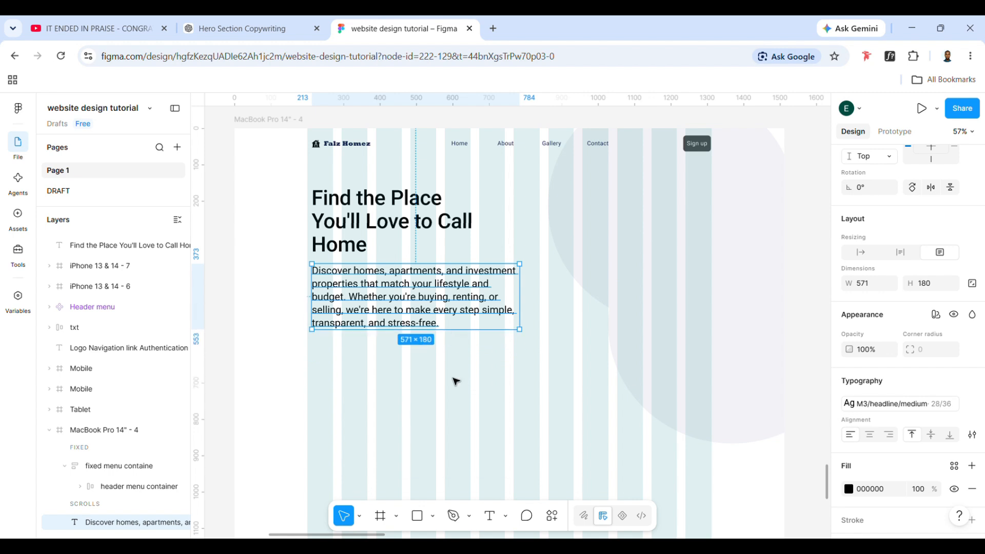
Wrap the description text in an auto layout frame
click(430, 339)
click(428, 314)
scroll(922, 502, down, 1)
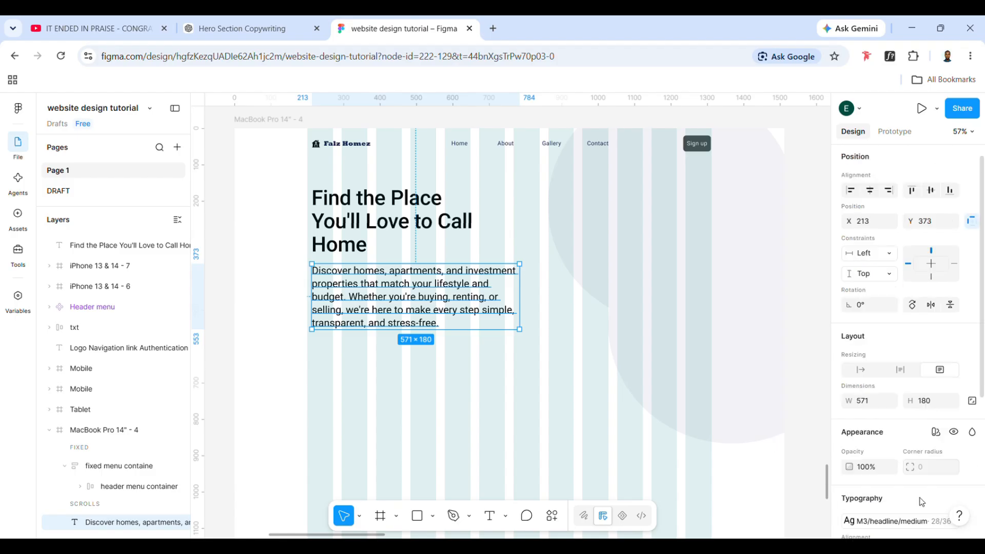
scroll(922, 502, down, 1)
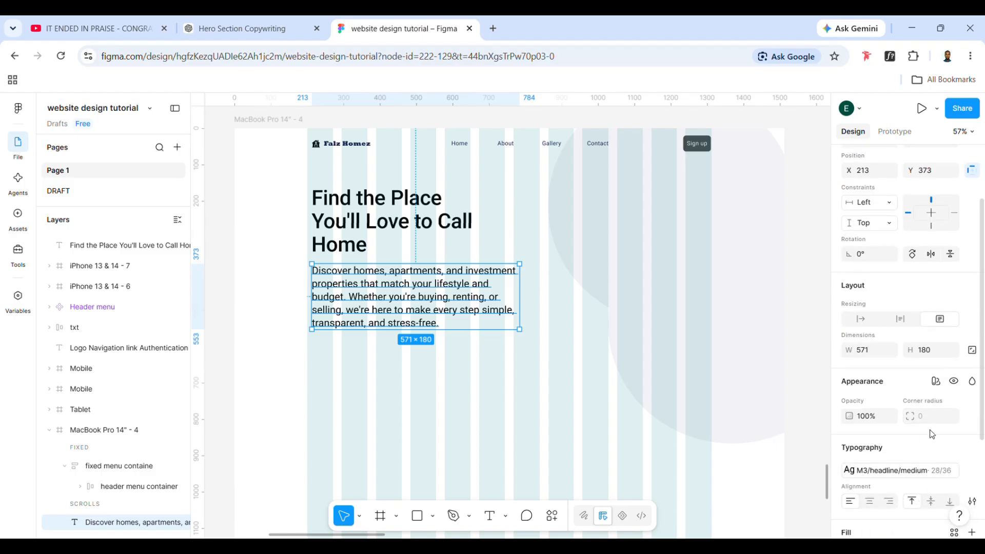
mouse_move(972, 474)
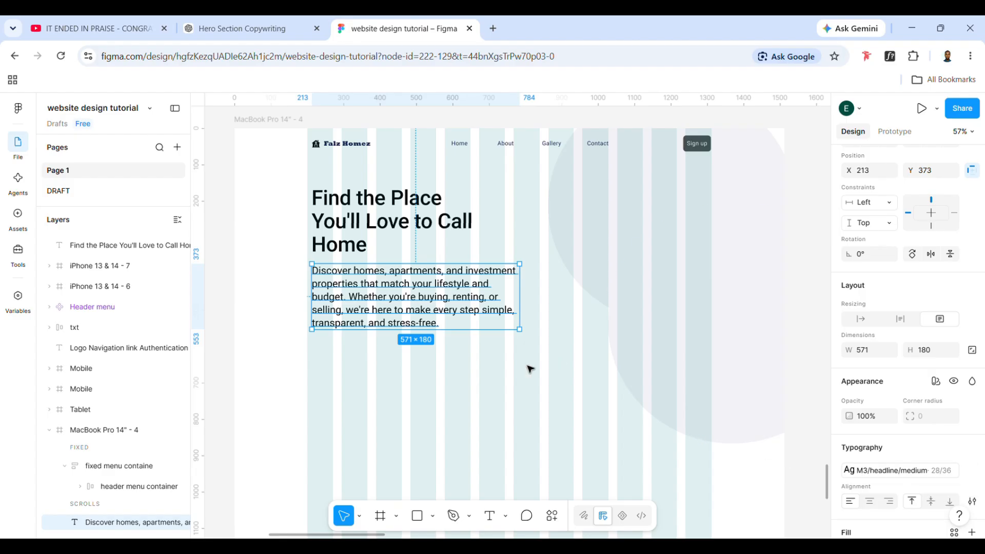
key(shift+a)
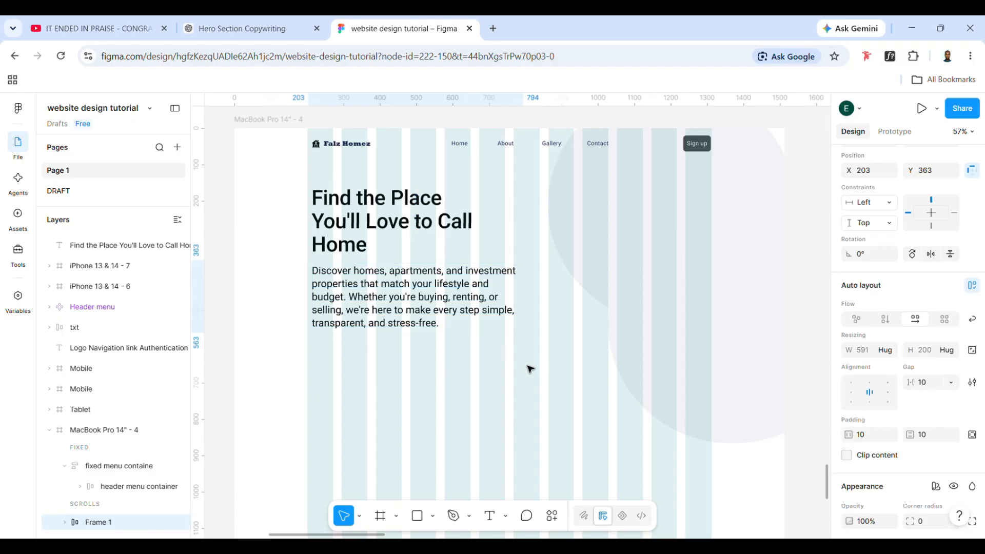
Rename the description's auto layout frame as "body text"
scroll(77, 398, down, 2)
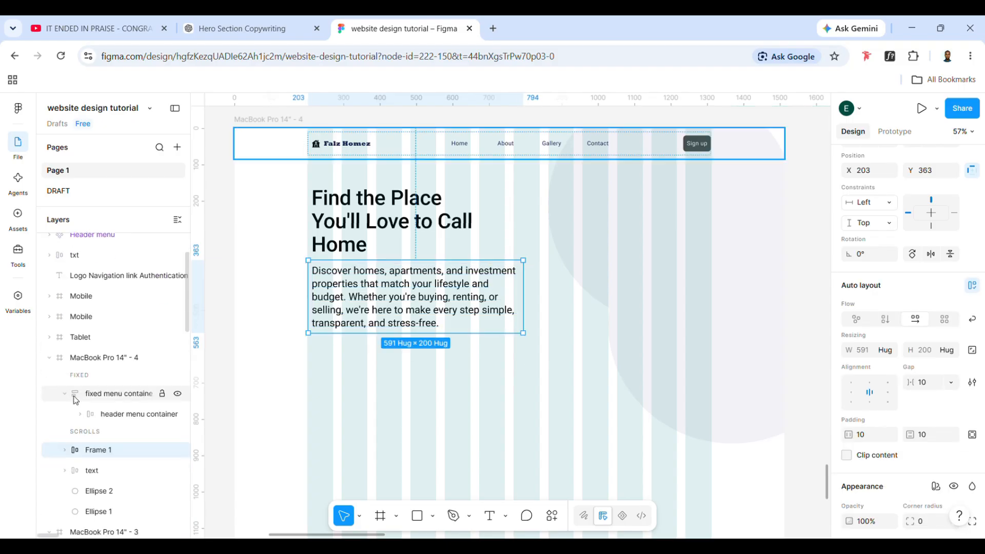
right_click(90, 450)
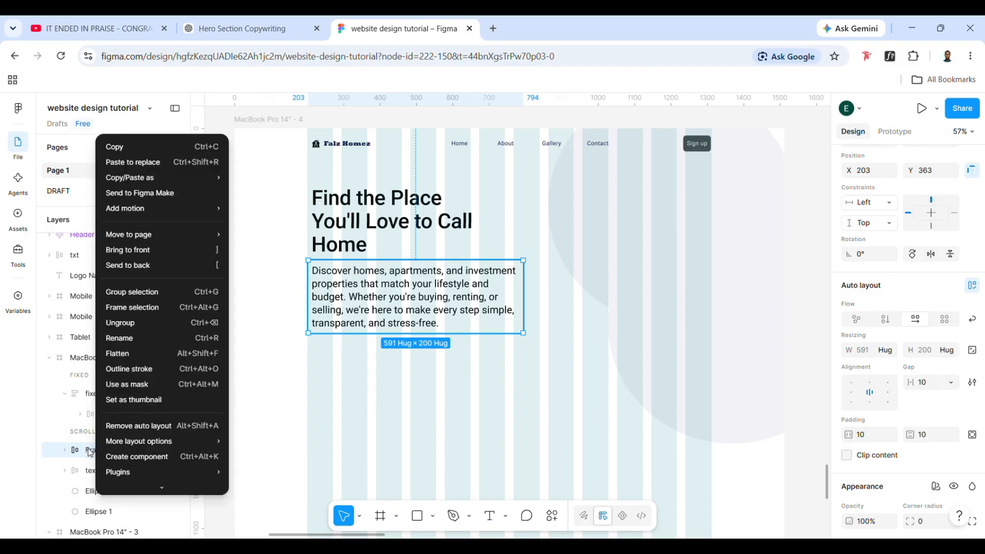
click(90, 450)
double_click(92, 450)
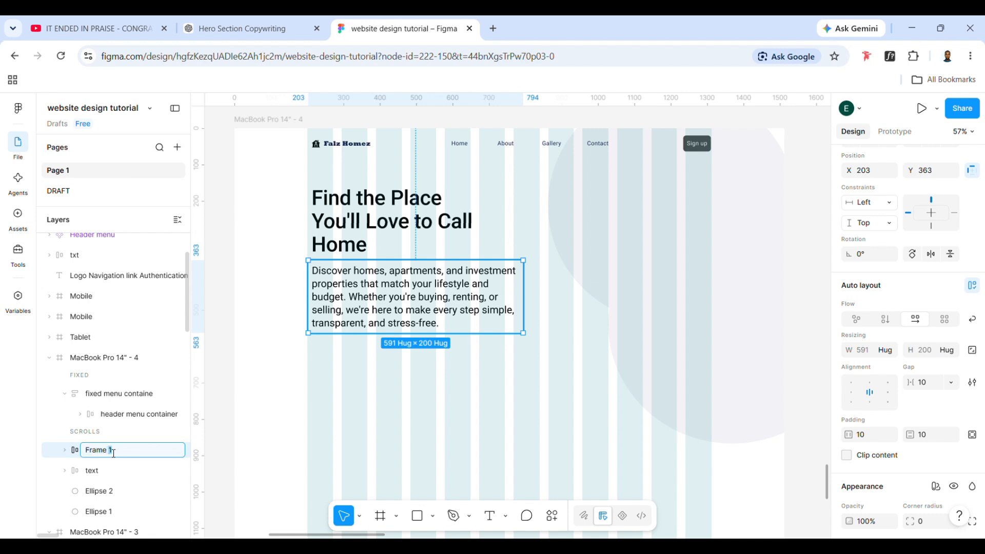
text(body text)
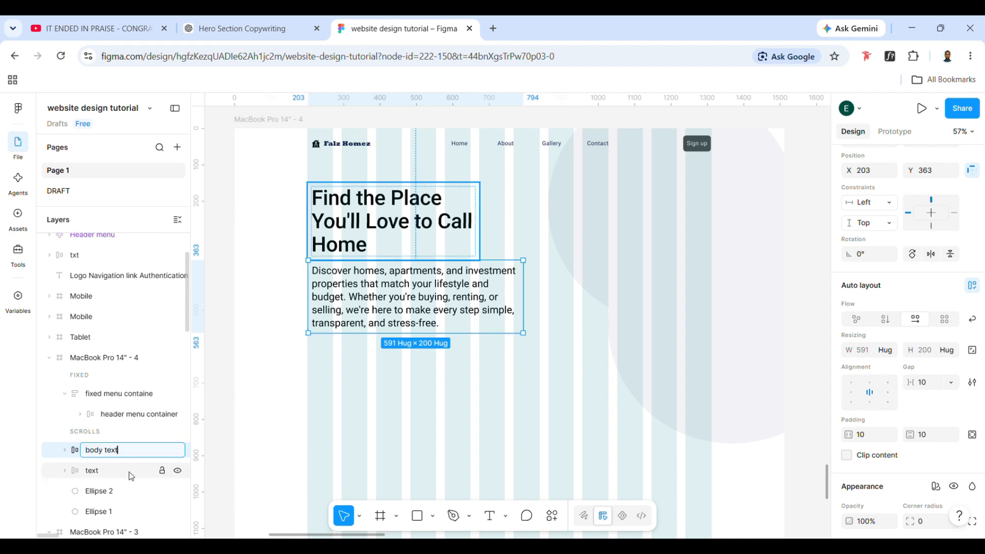
click(475, 372)
Duplicate the header's Sign up button, place the copy below the description, and widen it
drag(429, 310, 428, 310)
click(378, 221)
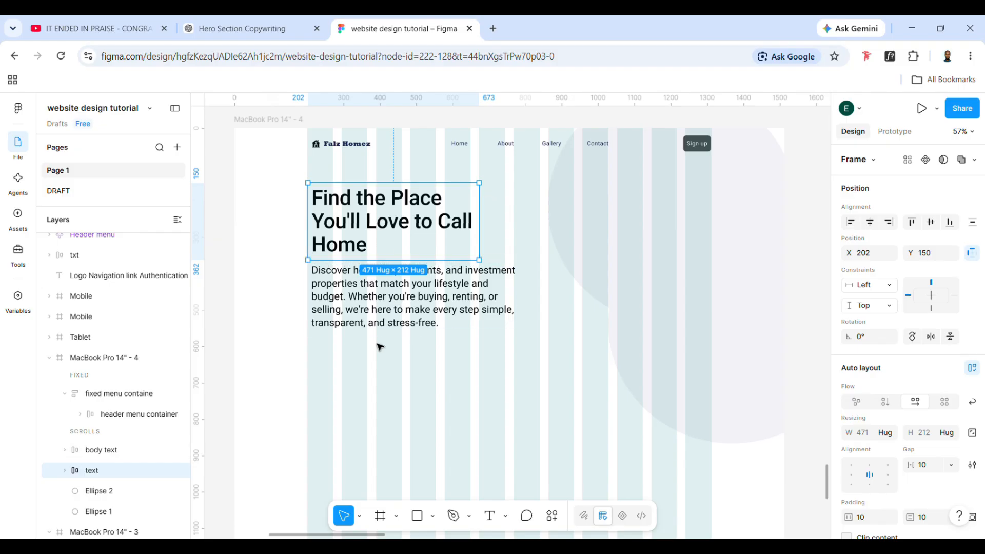
click(698, 147)
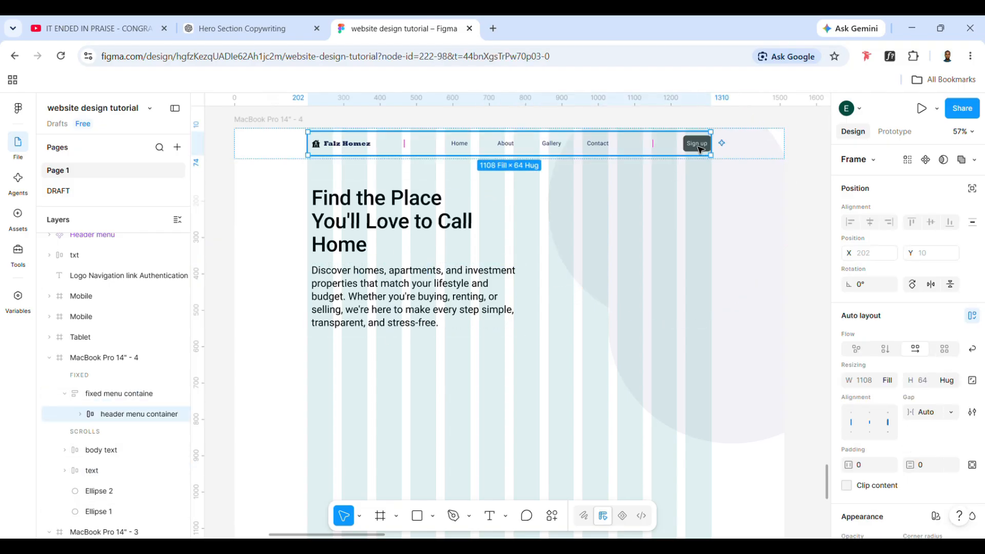
click(699, 149)
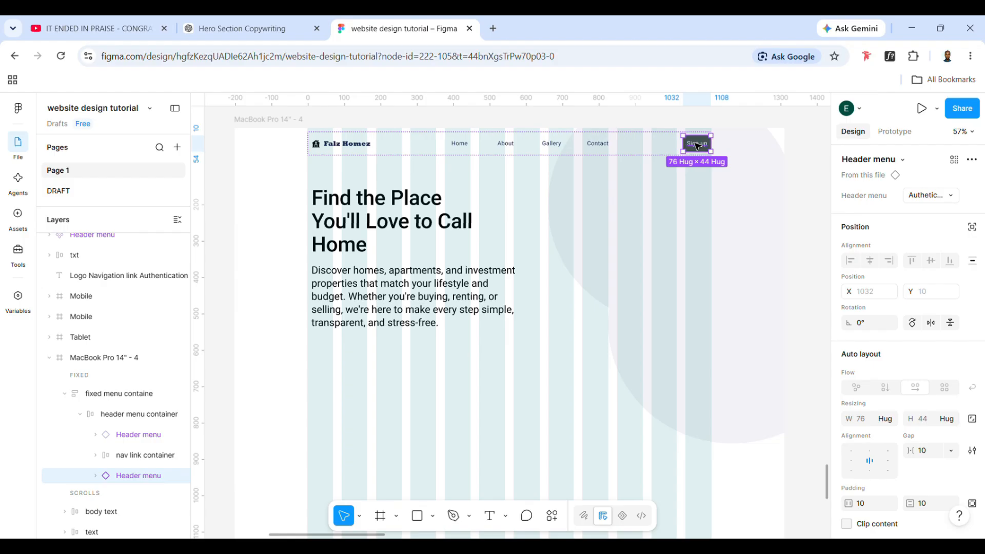
key(ctrl+d)
drag(696, 147, 406, 352)
Change the duplicated button's label to "Explore Properties"
double_click(375, 351)
double_click(372, 347)
scroll(354, 345, left, 8)
scroll(354, 345, down, 2)
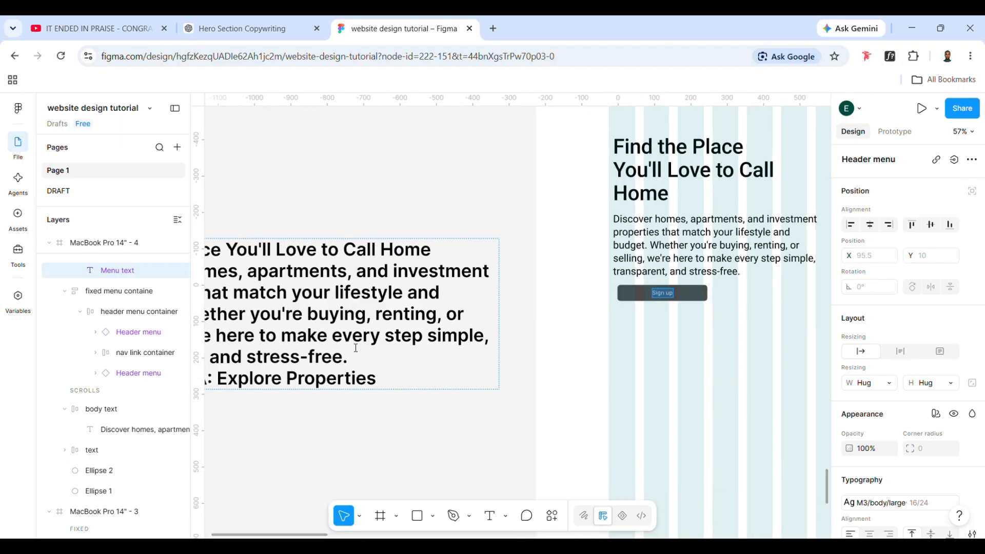
scroll(353, 346, right, 7)
scroll(356, 348, right, 1)
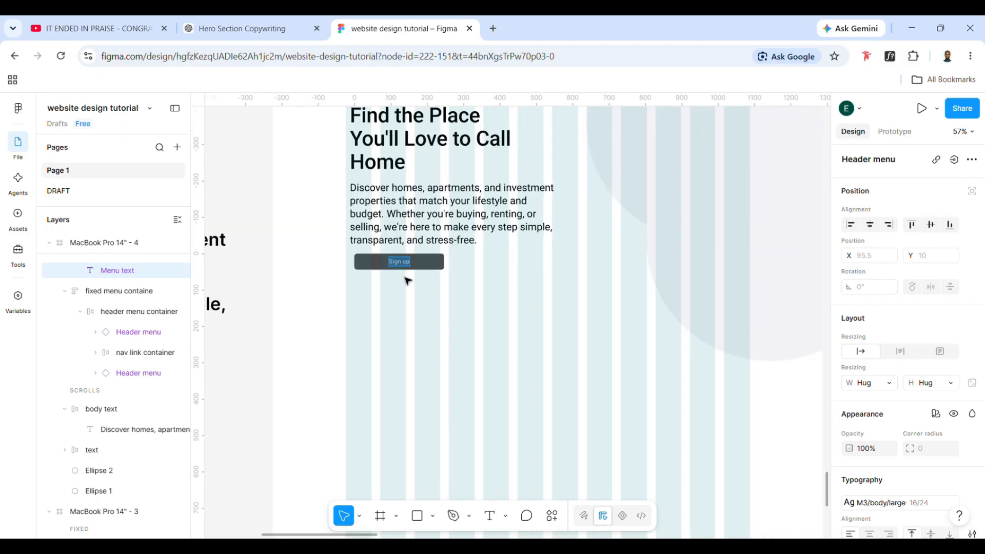
text(Explore Proper)
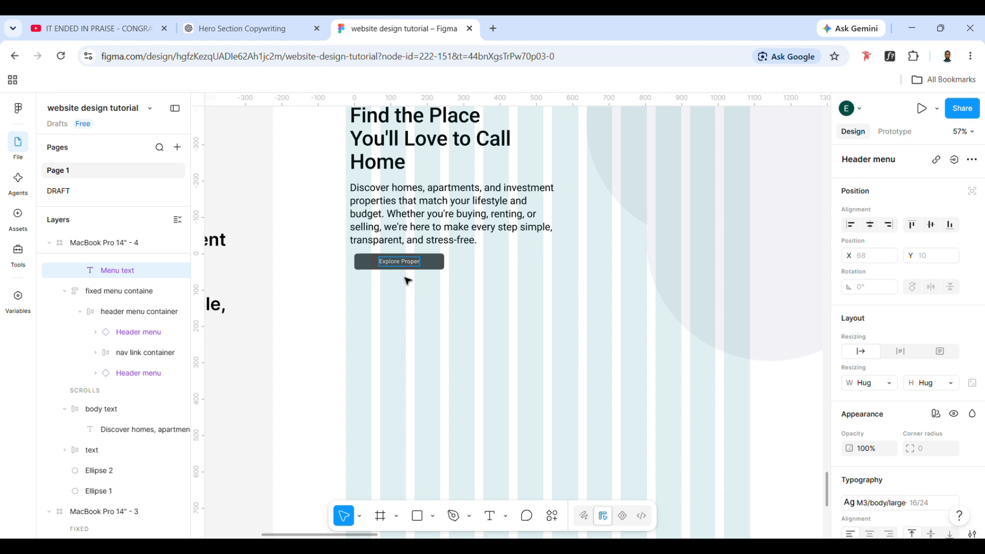
text(ties)
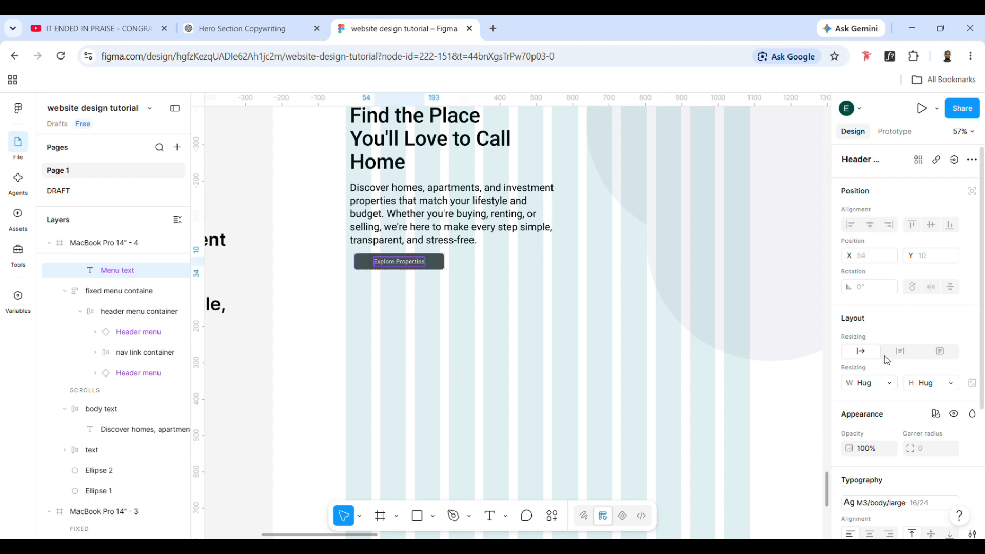
scroll(889, 385, down, 3)
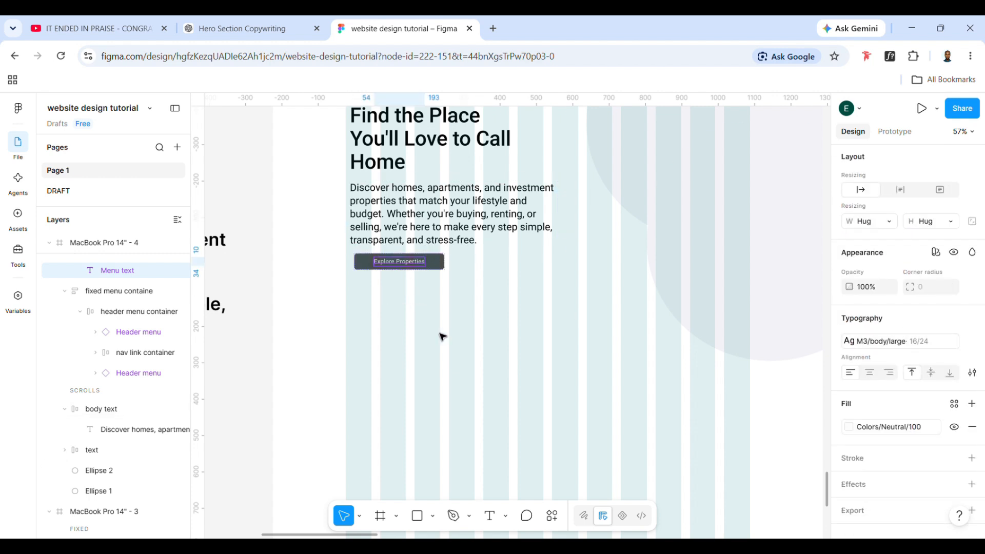
Apply the M3/body large emphasized 16/24 text style to the Explore Properties label and align the button with the description's left edge
click(908, 341)
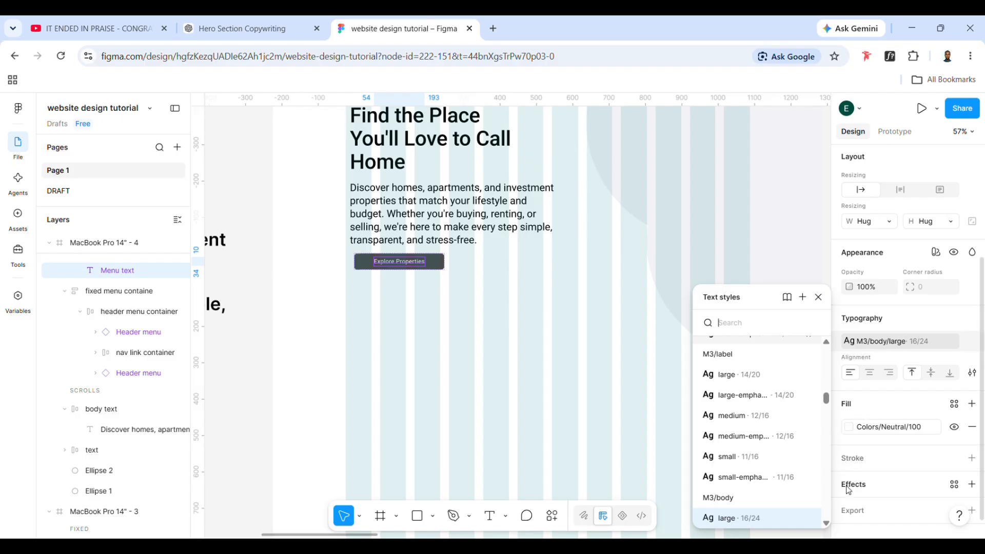
scroll(749, 452, down, 3)
click(742, 415)
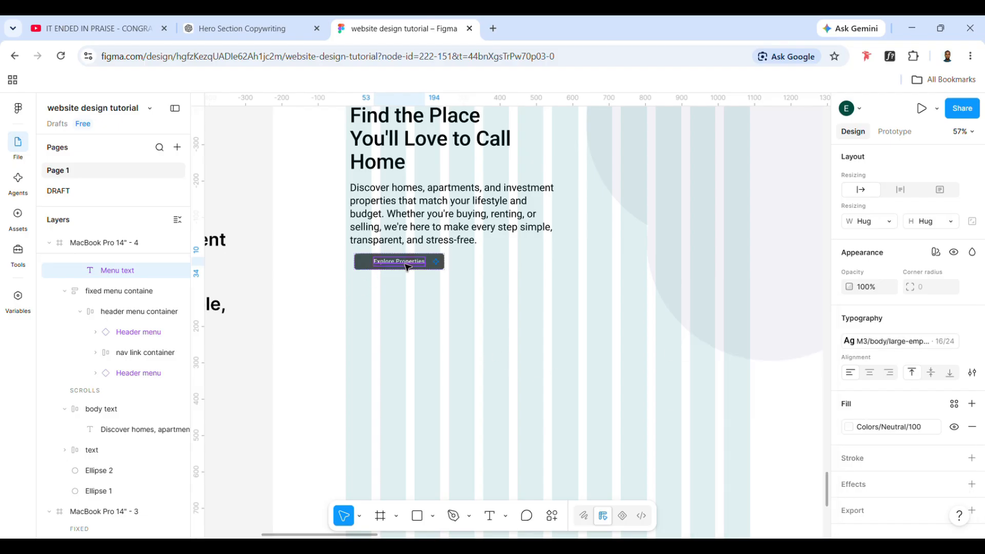
click(387, 291)
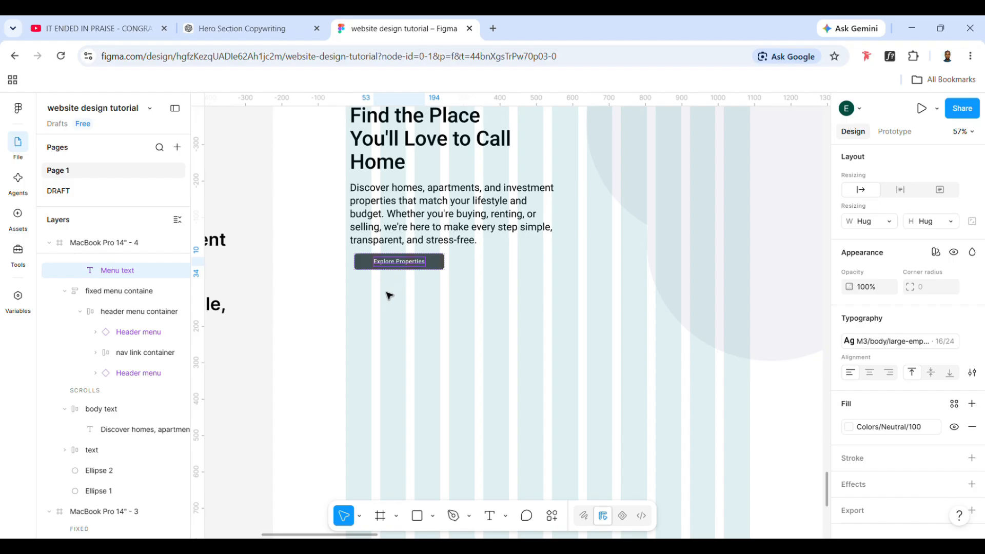
drag(382, 267, 382, 281)
click(503, 324)
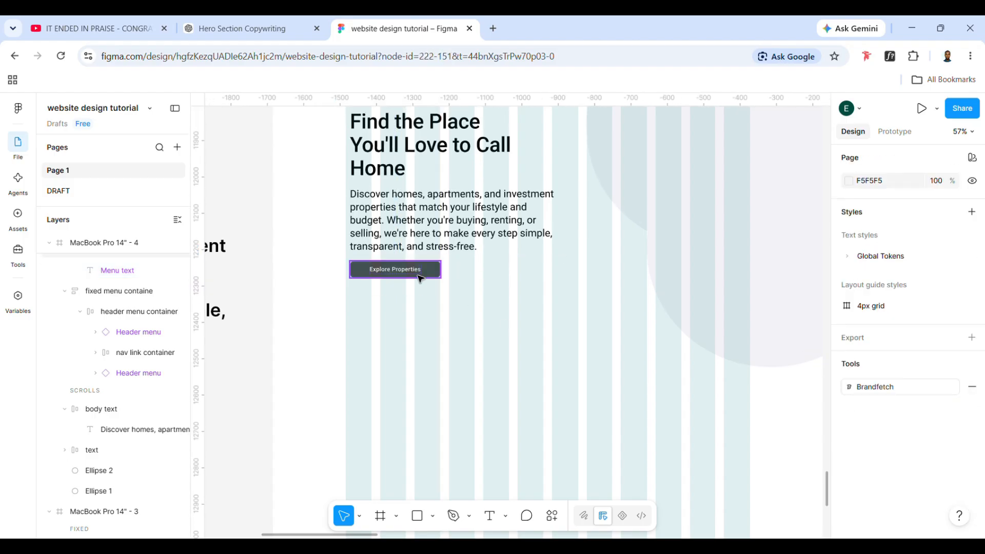
Wrap the headline, the description and the Explore Properties button together in a vertical auto layout frame
click(419, 275)
scroll(87, 340, up, 2)
scroll(439, 280, up, 3)
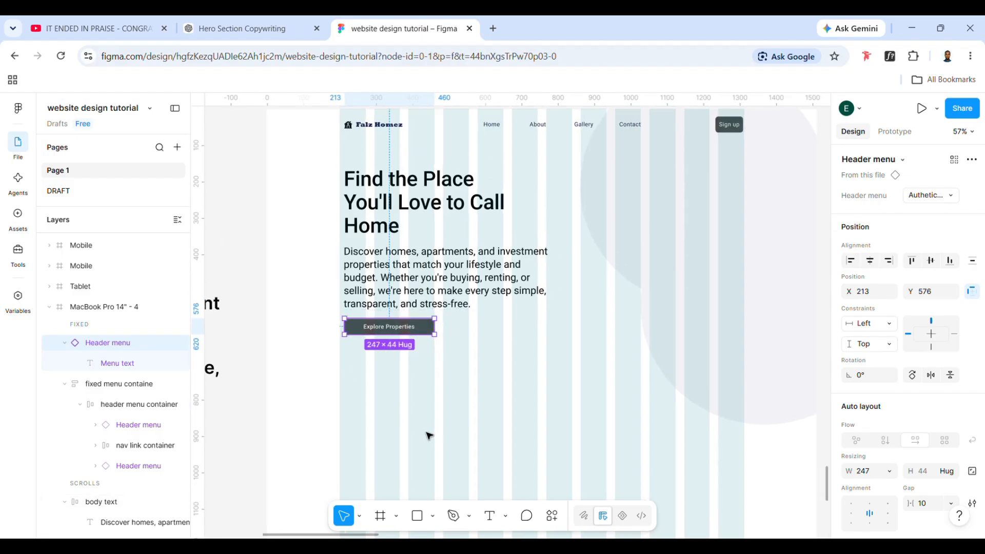
drag(425, 431, 392, 188)
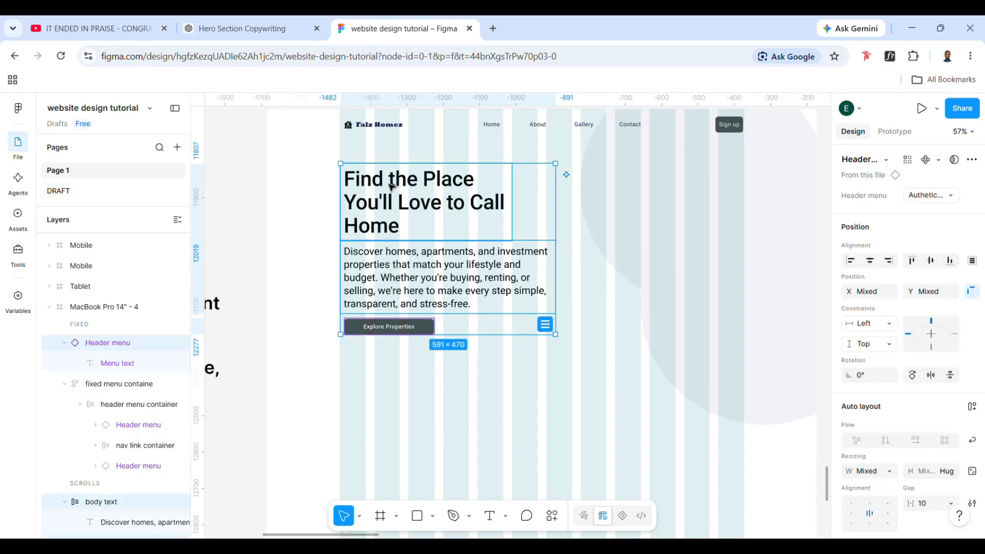
key(shift+a)
click(435, 243)
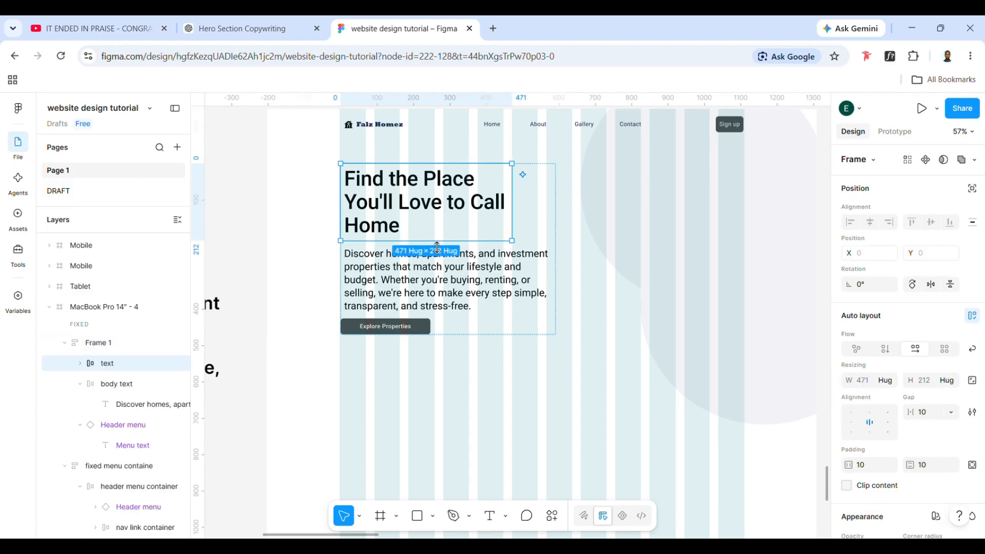
click(497, 374)
Rename the new hero auto layout frame as "Title area"
click(501, 328)
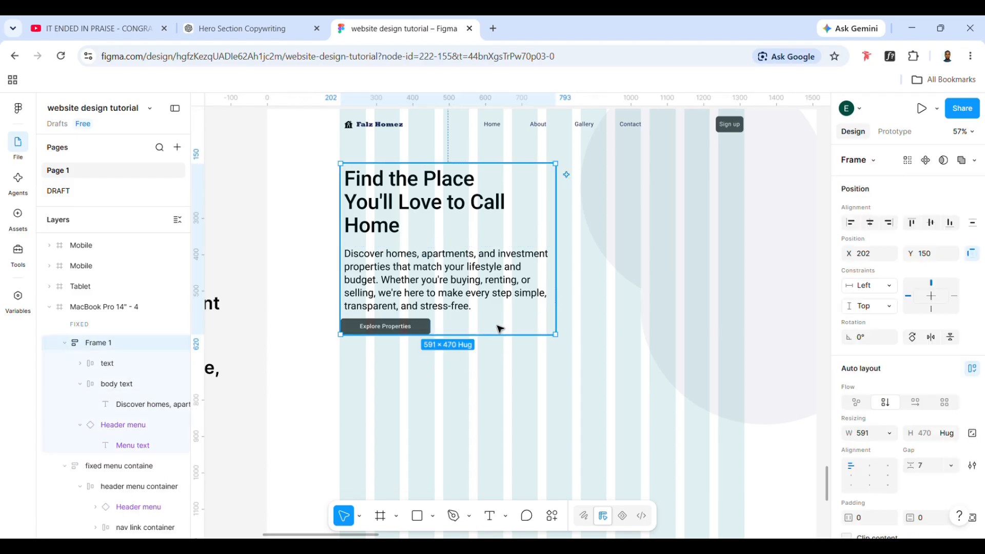
double_click(107, 344)
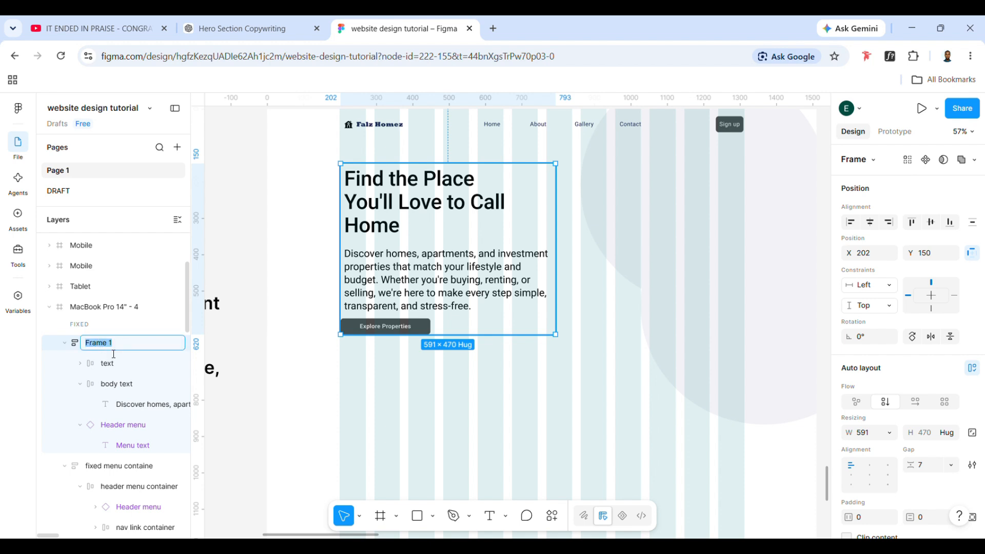
text(Title area)
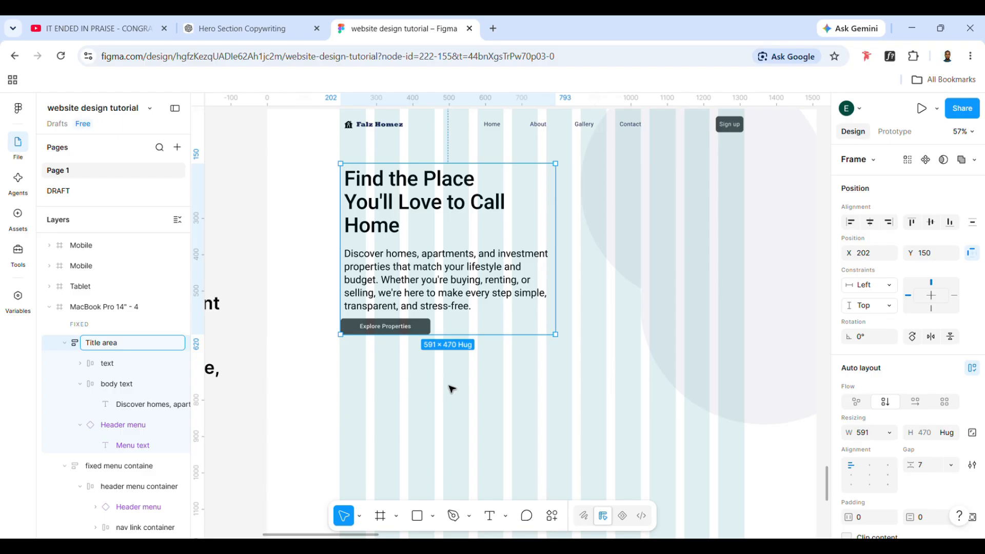
Set the horizontal padding of the headline and description frames to 0 and left-align their contents
click(418, 294)
shift+click(383, 220)
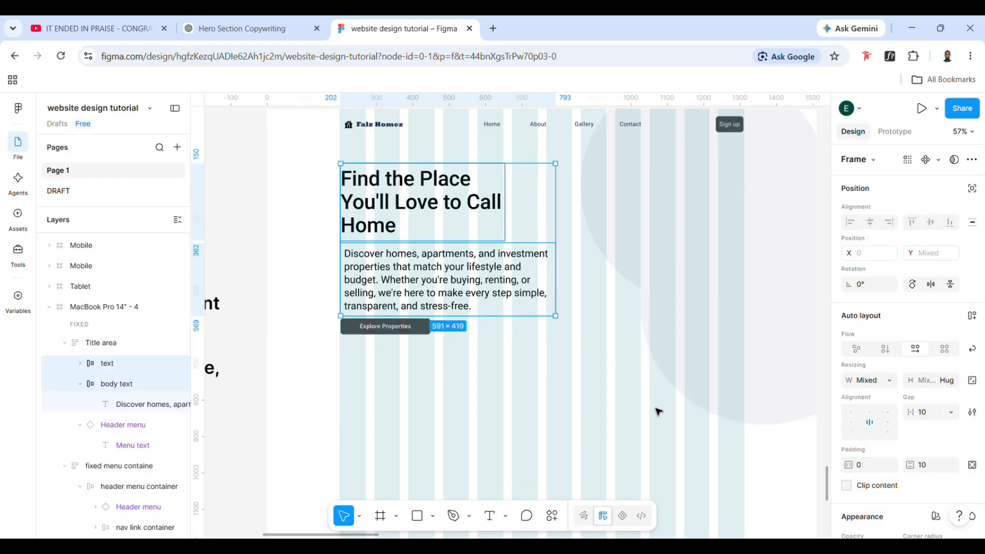
click(487, 294)
click(496, 214)
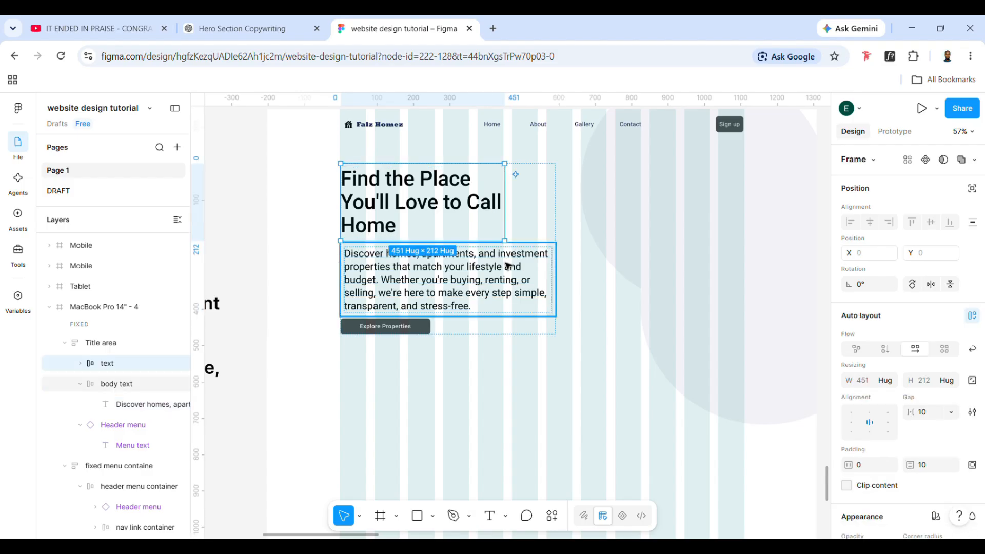
shift+click(525, 283)
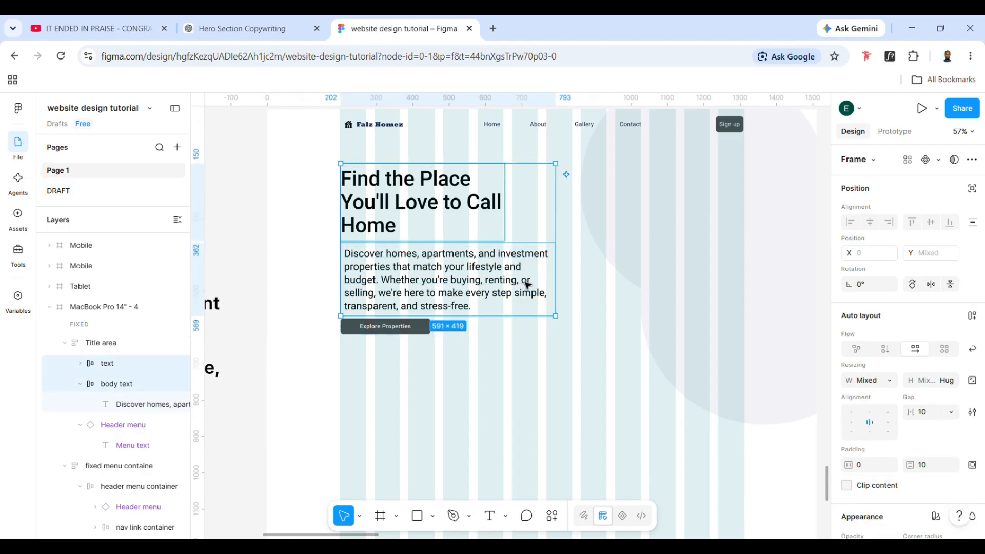
click(851, 422)
click(518, 405)
Set the horizontal and vertical padding of the Title area frame to 10
click(513, 328)
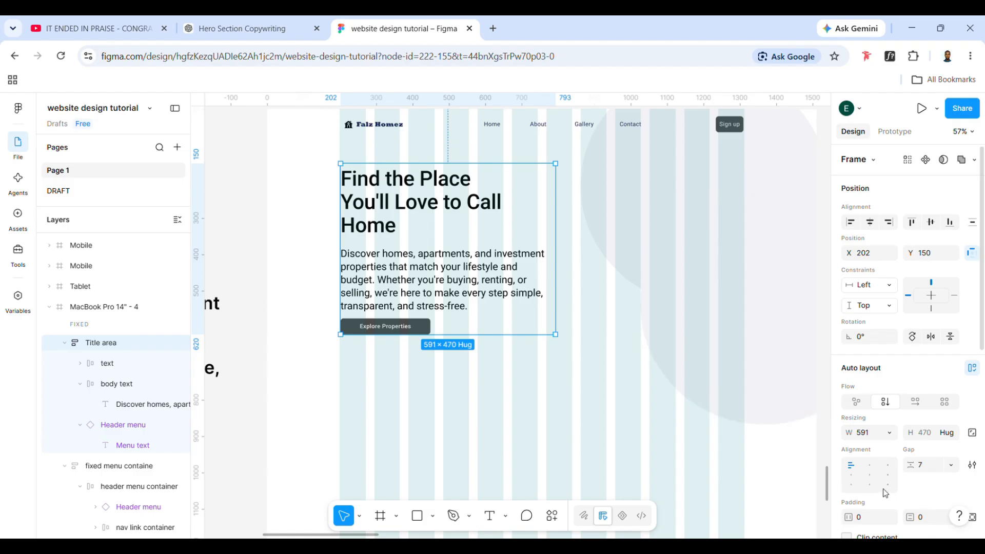
click(866, 523)
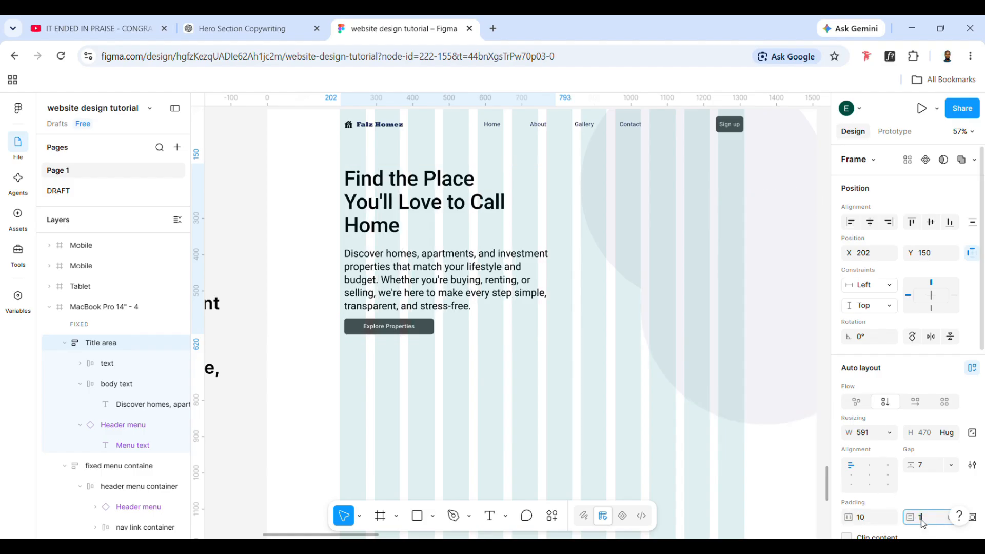
key(Return)
Set the vertical padding of the headline and description frames to 0
click(462, 298)
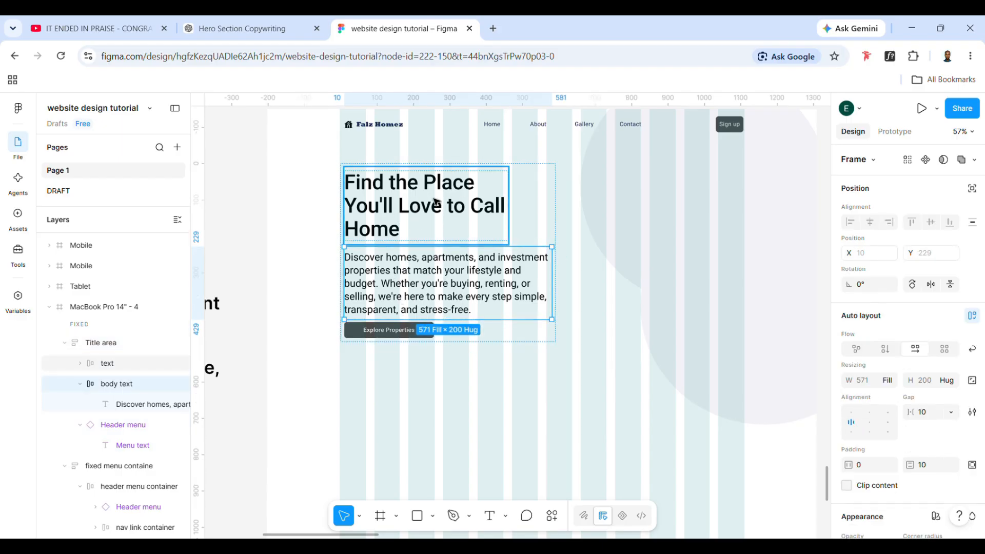
shift+click(435, 202)
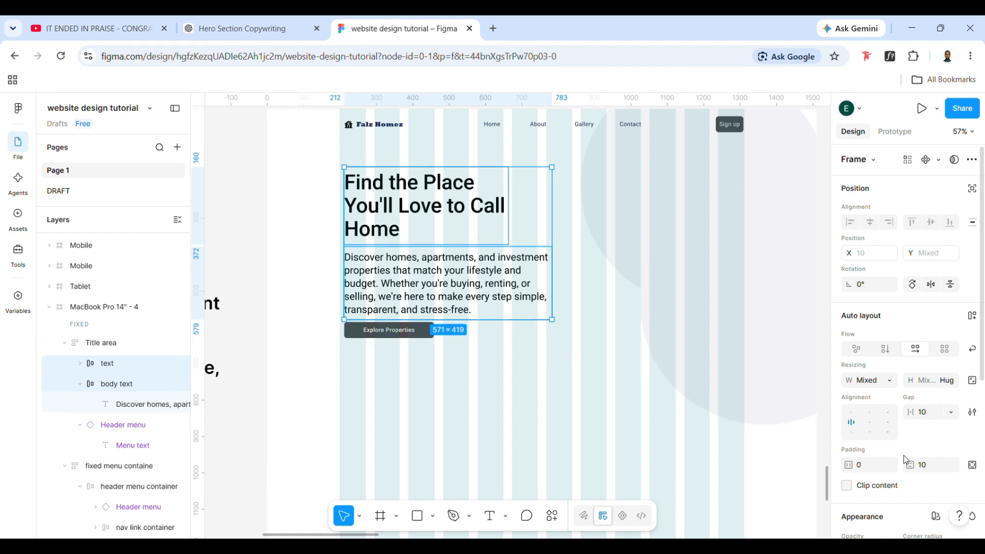
Wrap the headline and description frames in an auto layout frame named "body/title txt"
key(shift+a)
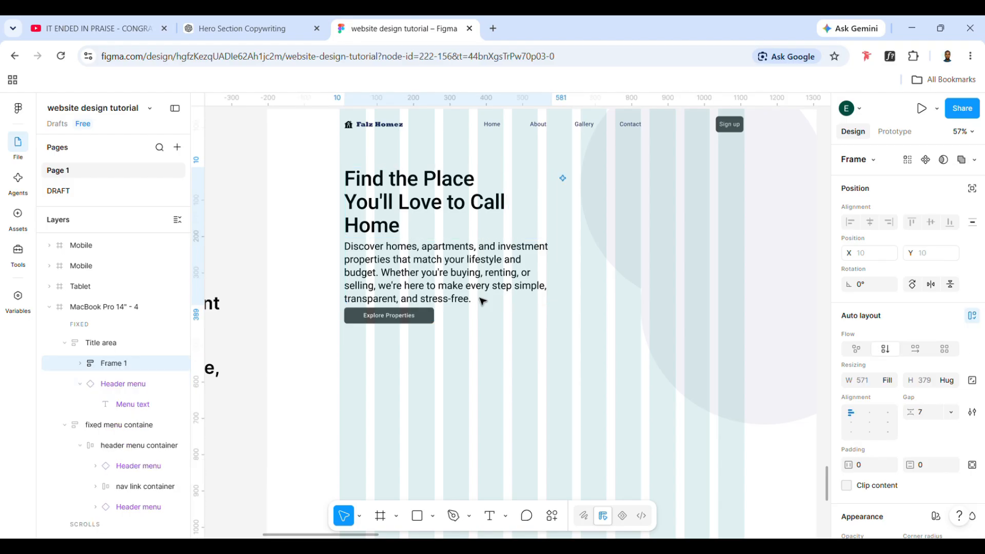
click(127, 365)
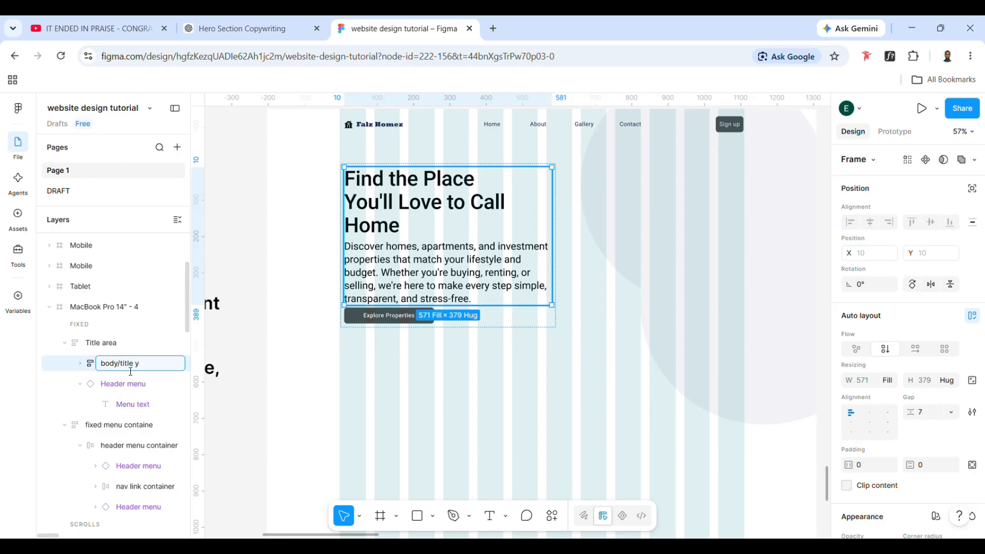
click(513, 353)
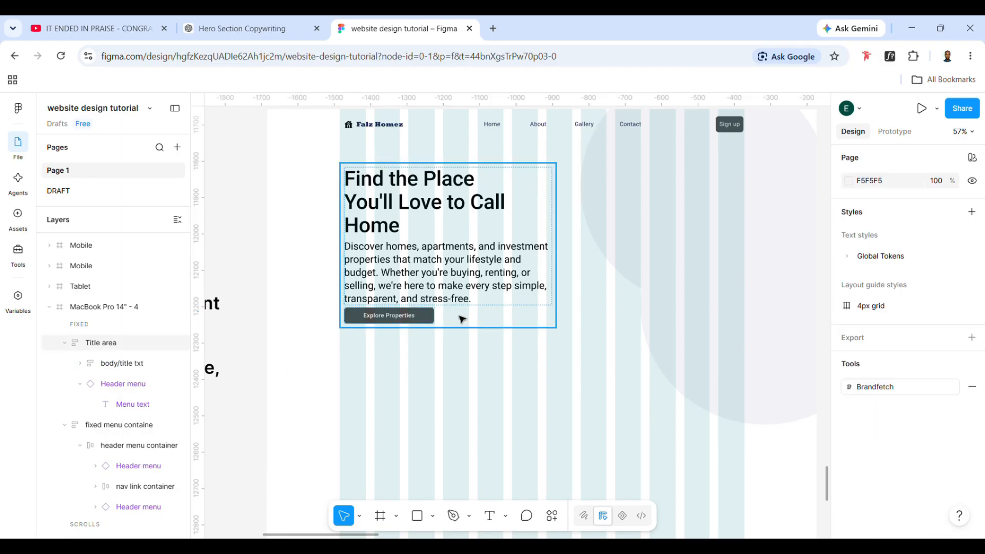
Set the gap between headline and description to 12, and the Title area's gap above the button to 20
double_click(452, 291)
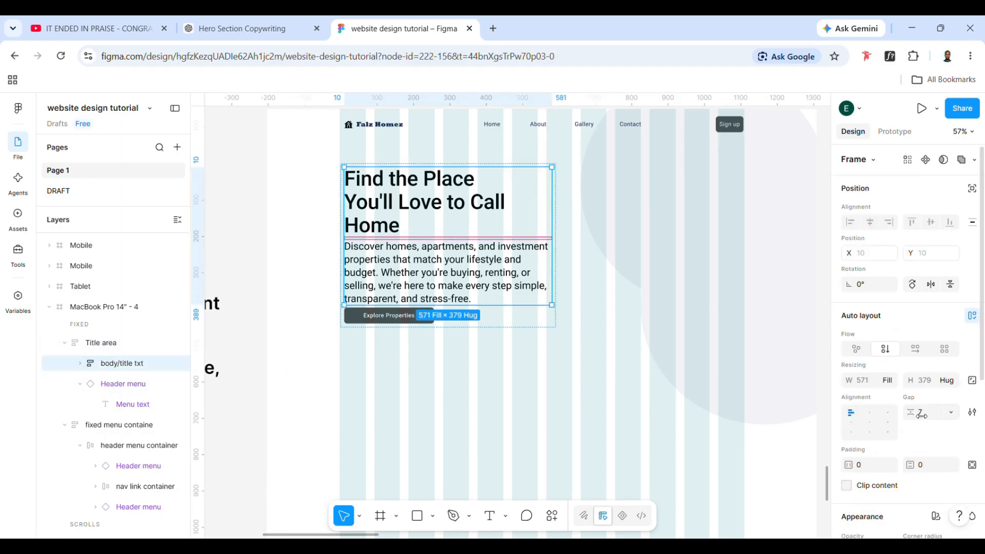
drag(908, 416, 916, 419)
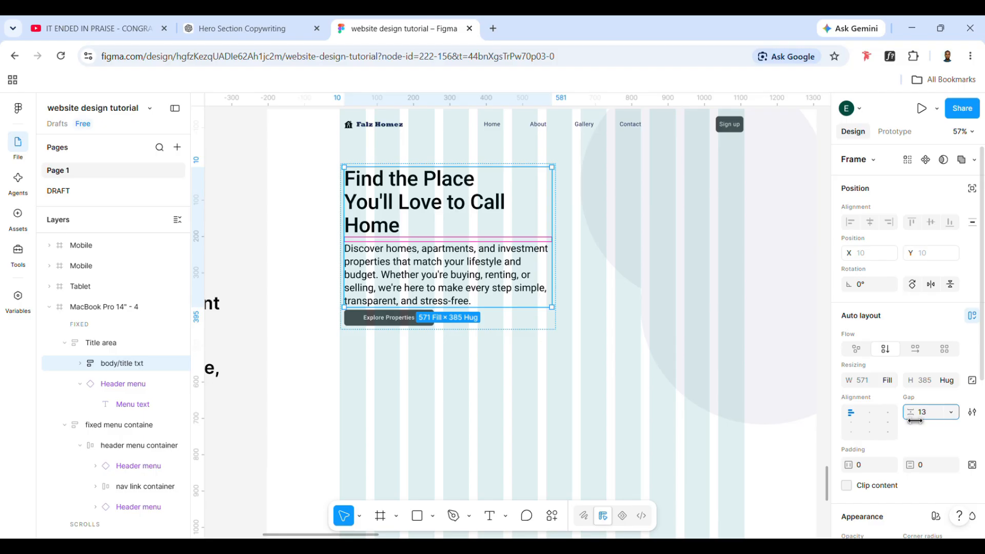
key(Escape)
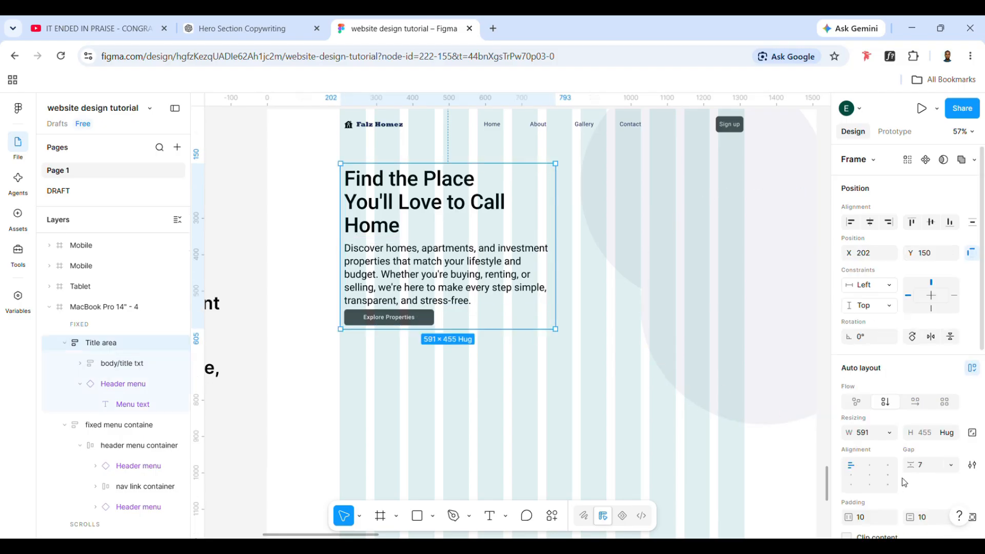
drag(908, 465, 922, 479)
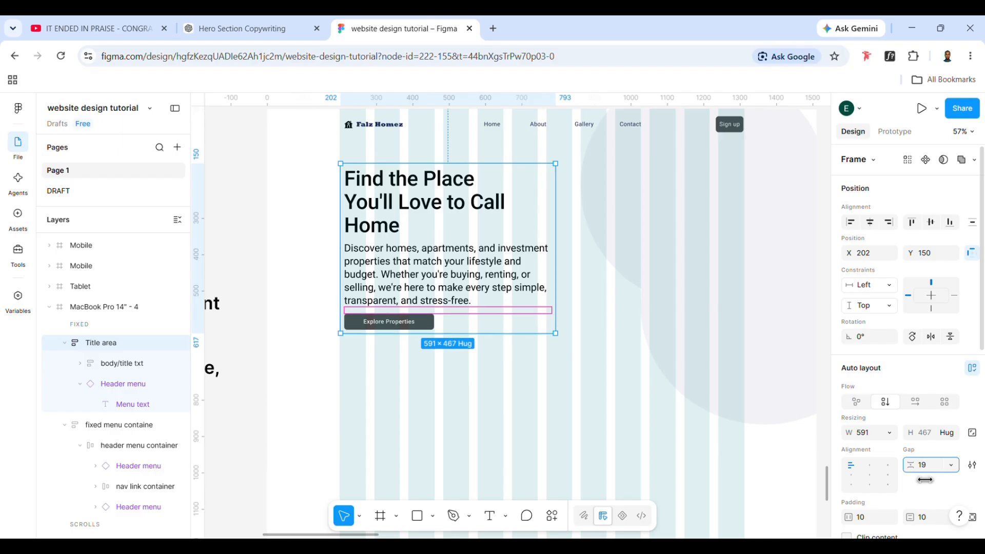
click(475, 455)
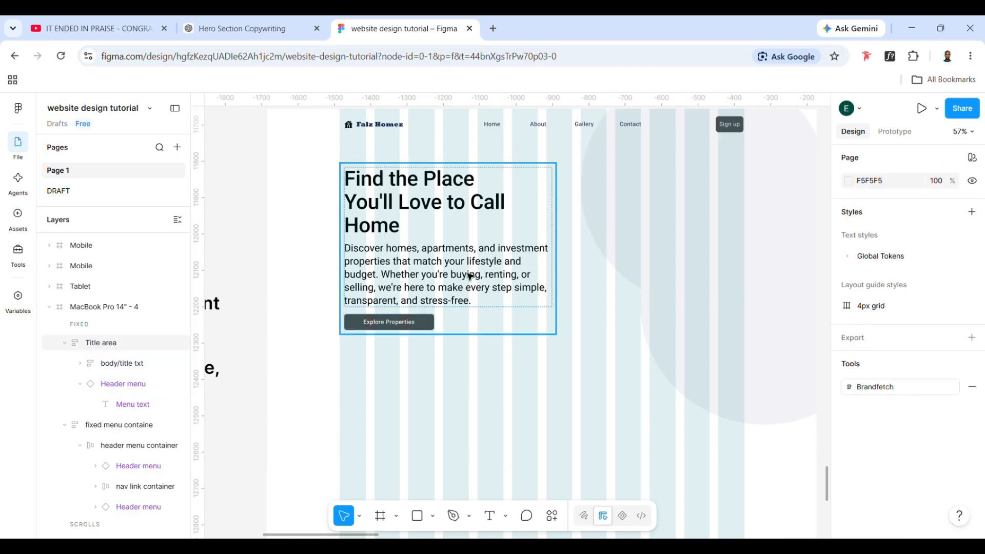
Draw a placeholder rectangle of about 520 × 582 beside the hero text, level with its top and reaching the last grid column
scroll(641, 256, up, 2)
scroll(641, 256, left, 2)
scroll(654, 292, down, 2)
scroll(654, 292, left, 1)
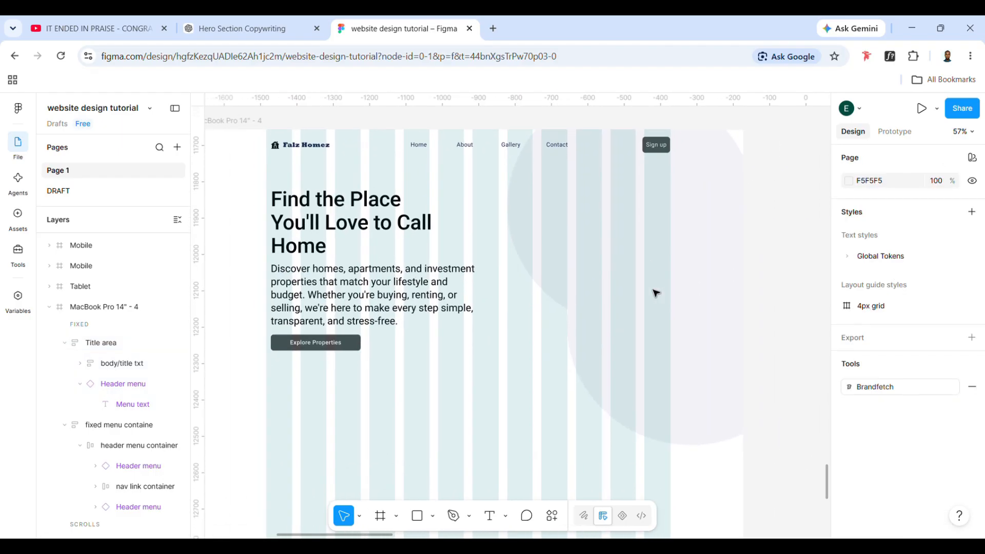
click(422, 515)
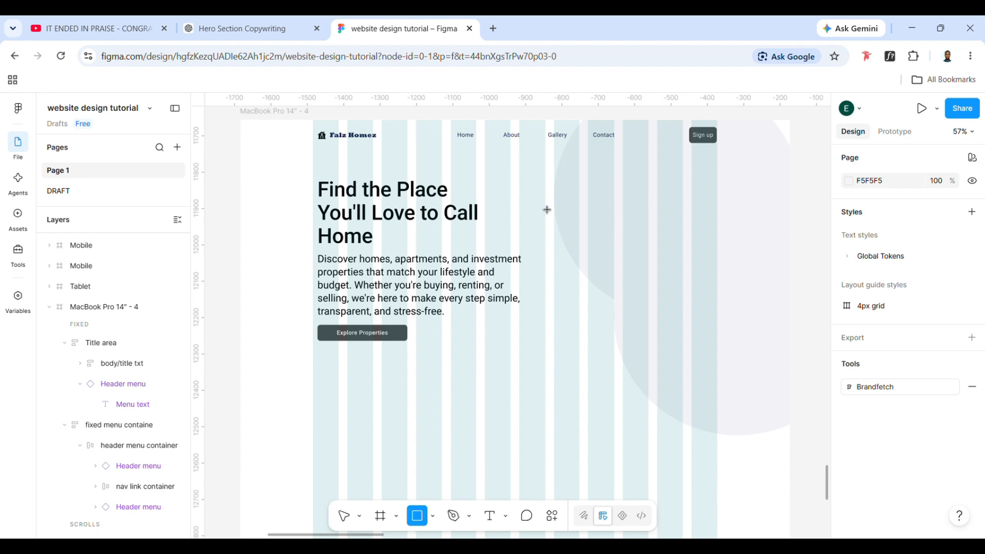
drag(535, 193, 717, 397)
drag(605, 344, 598, 325)
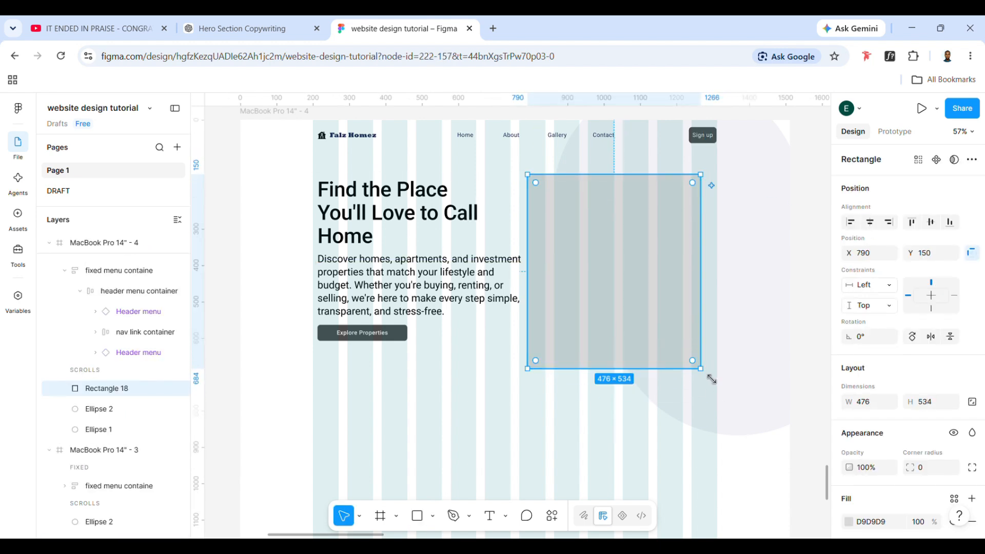
drag(712, 379, 726, 396)
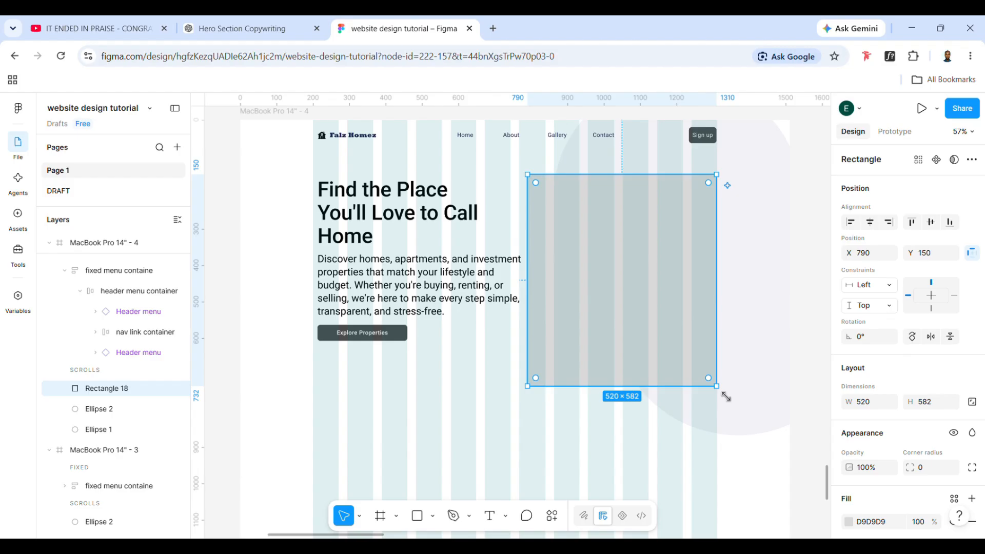
Try to narrow the Title area frame from its right edge, and undo the resize
click(497, 294)
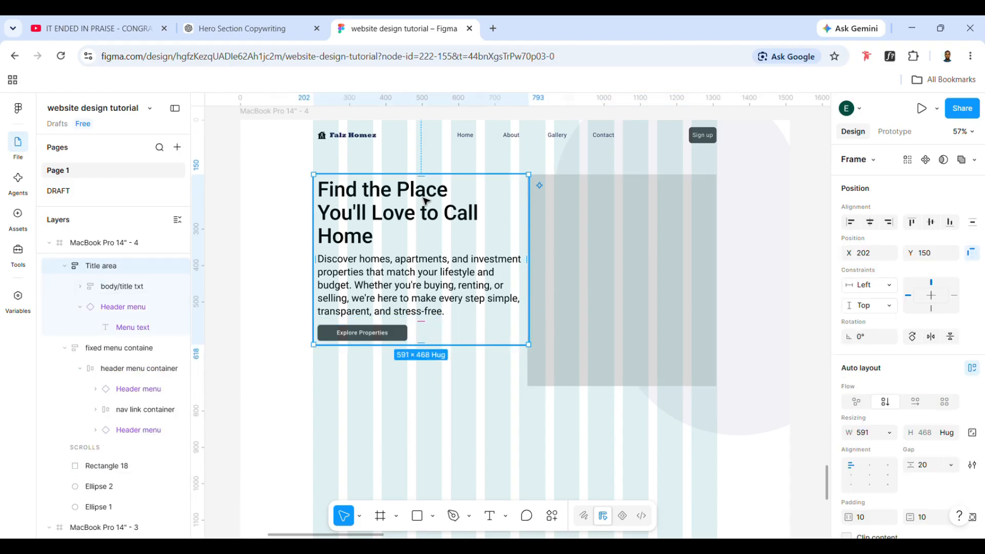
drag(528, 257, 488, 259)
key(ctrl+z)
Set the headline frame's width to fill its container inside body/title txt
double_click(443, 212)
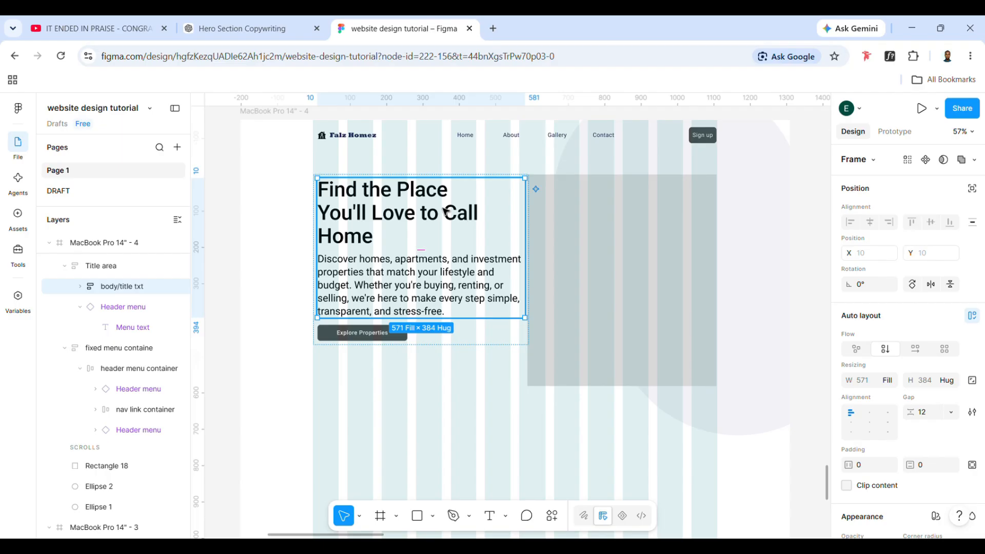
double_click(447, 212)
click(887, 380)
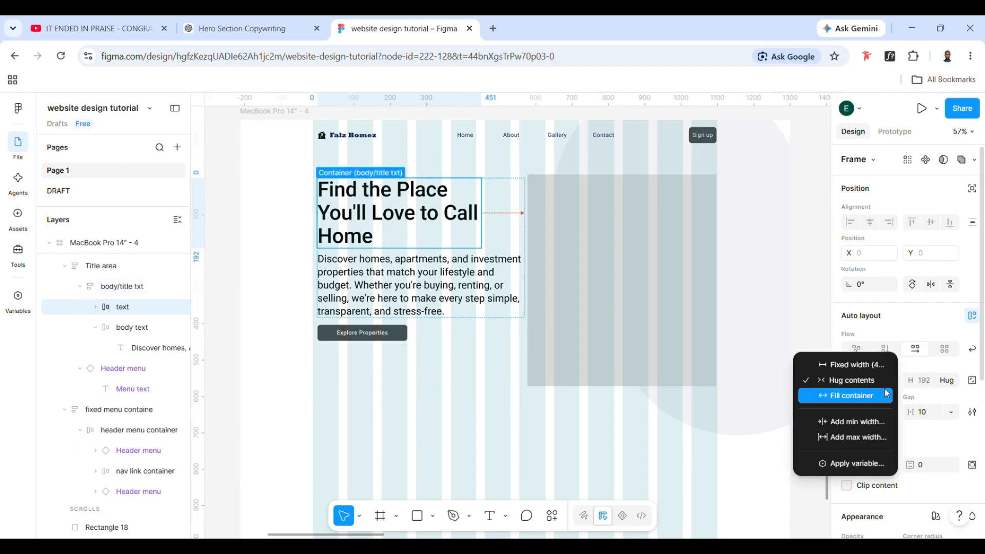
click(887, 394)
click(429, 270)
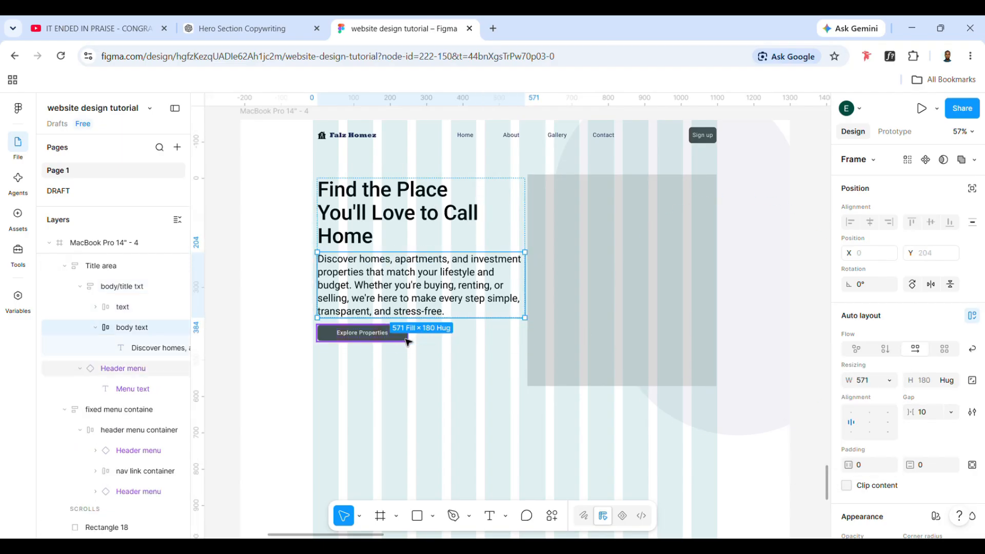
Set the Explore Properties button's horizontal resizing to a fixed width of 247
click(407, 341)
click(890, 425)
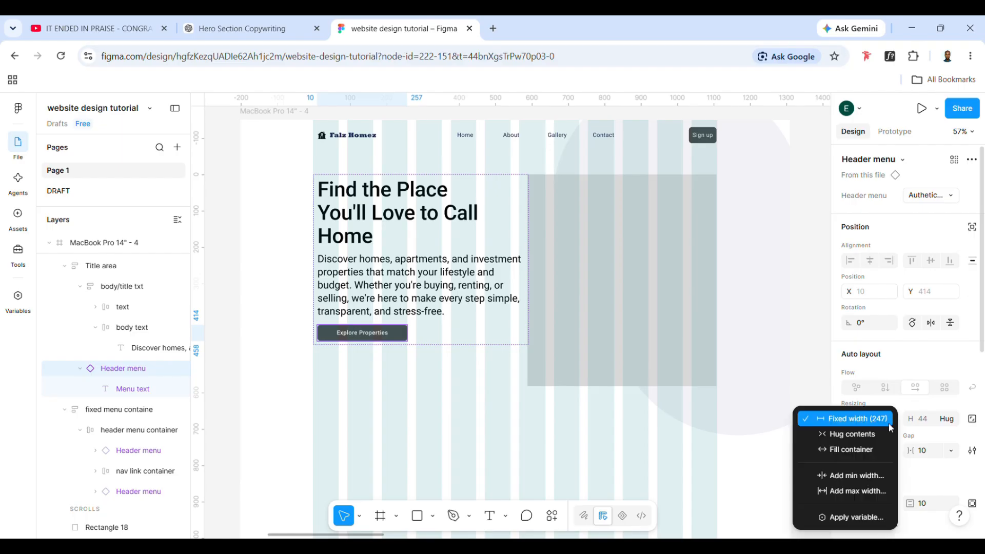
click(838, 422)
click(443, 331)
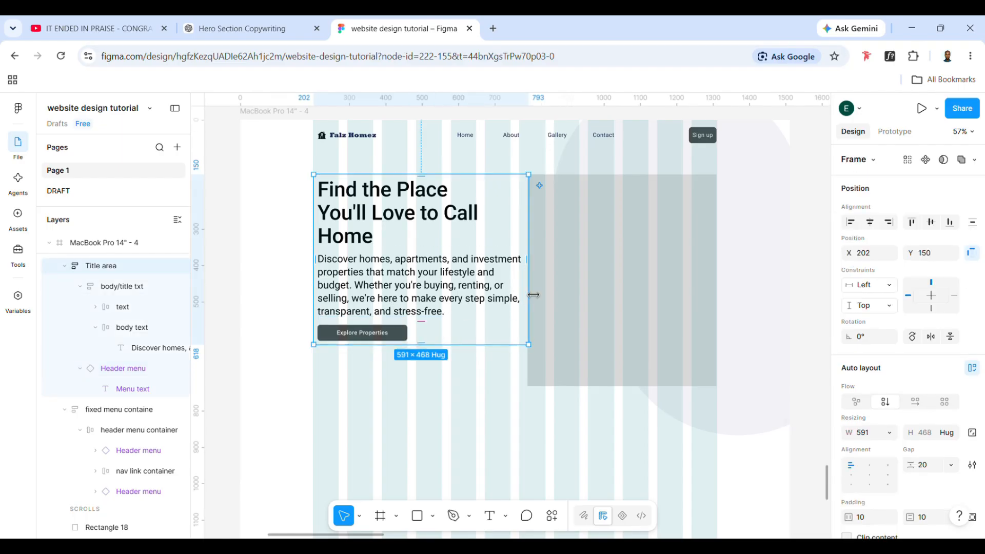
Try to narrow the Title area frame, undo it, and keep body/title txt's width set to fill its container
drag(528, 302, 522, 301)
key(ctrl+z)
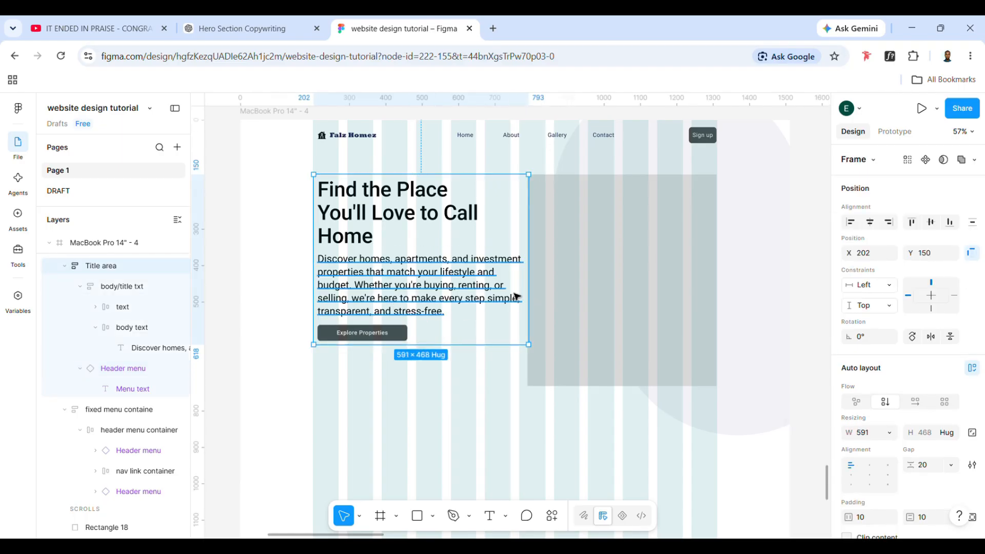
double_click(458, 267)
click(889, 378)
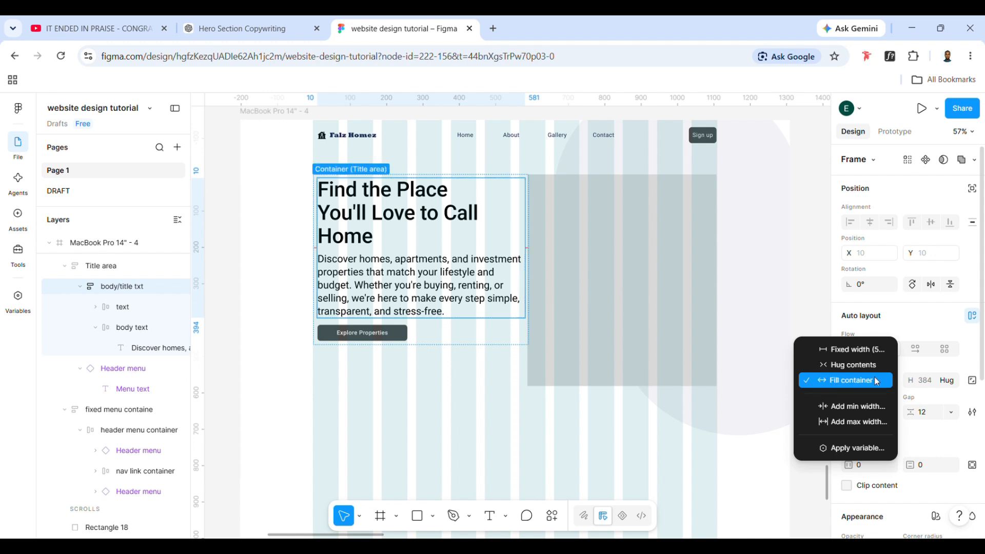
click(872, 378)
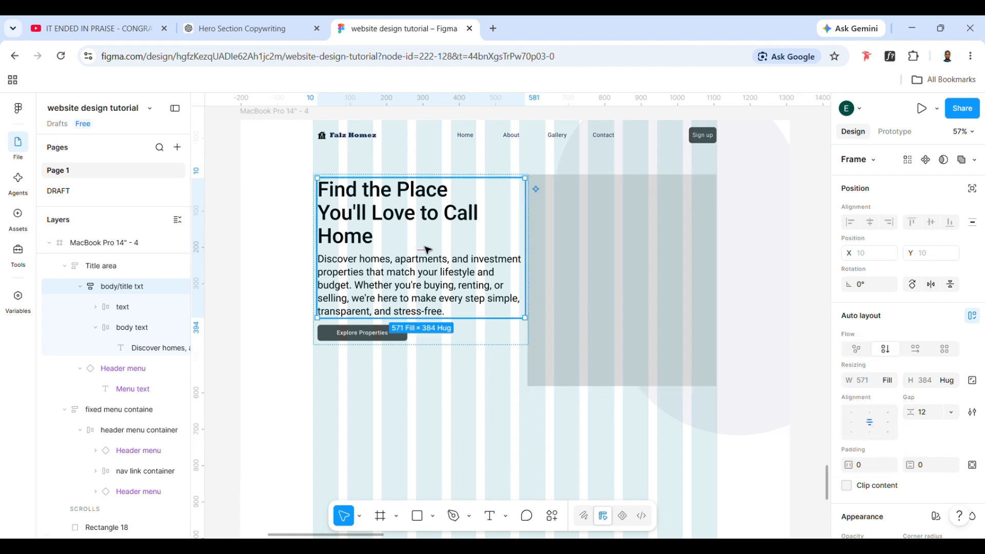
Try to set the Title area frame's width to hug its contents, and undo the change
click(449, 286)
click(464, 341)
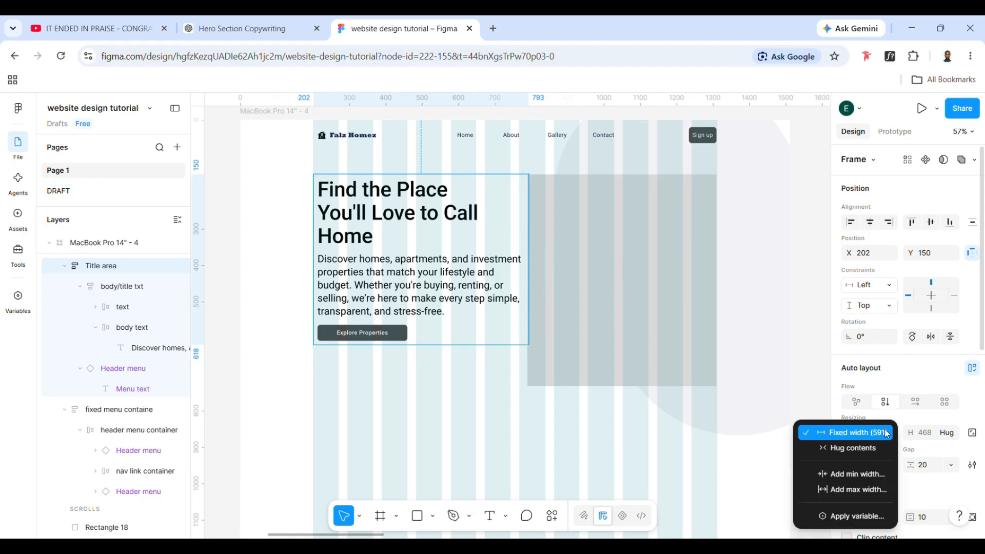
click(889, 432)
click(860, 448)
key(ctrl+z)
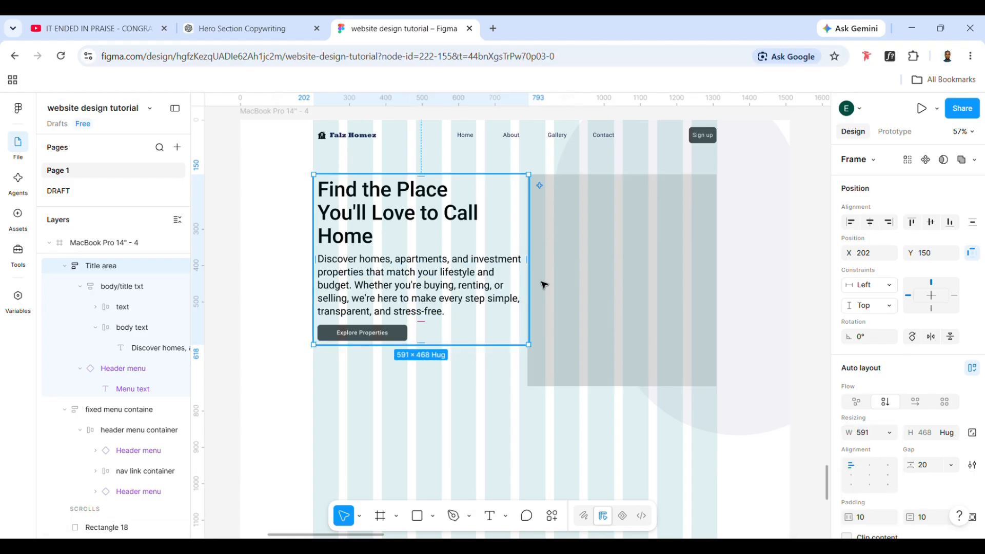
Centre the Title area frame's contents and narrow the frame to a width of about 503
click(869, 474)
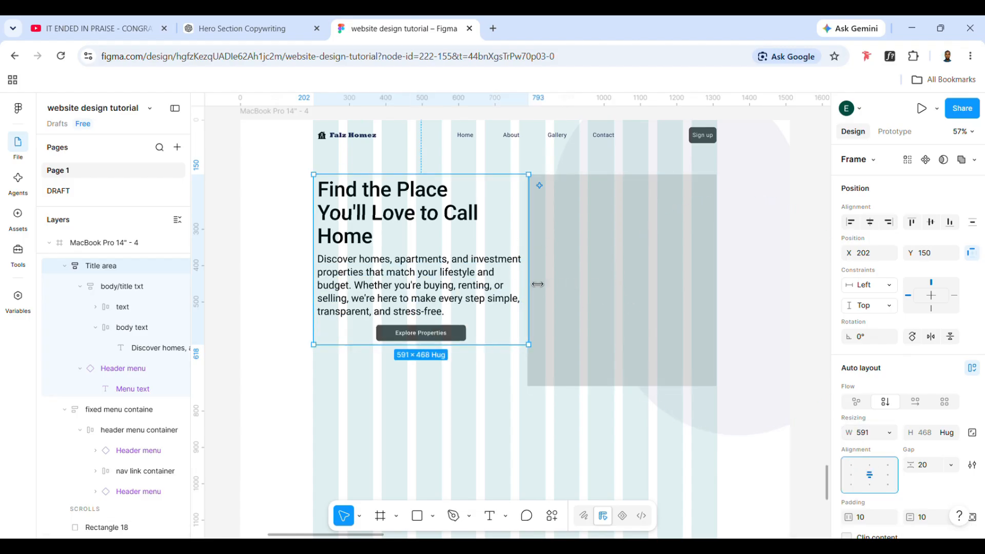
drag(529, 279, 498, 280)
Set the widths of the headline text and the description text to fill their containers
double_click(400, 197)
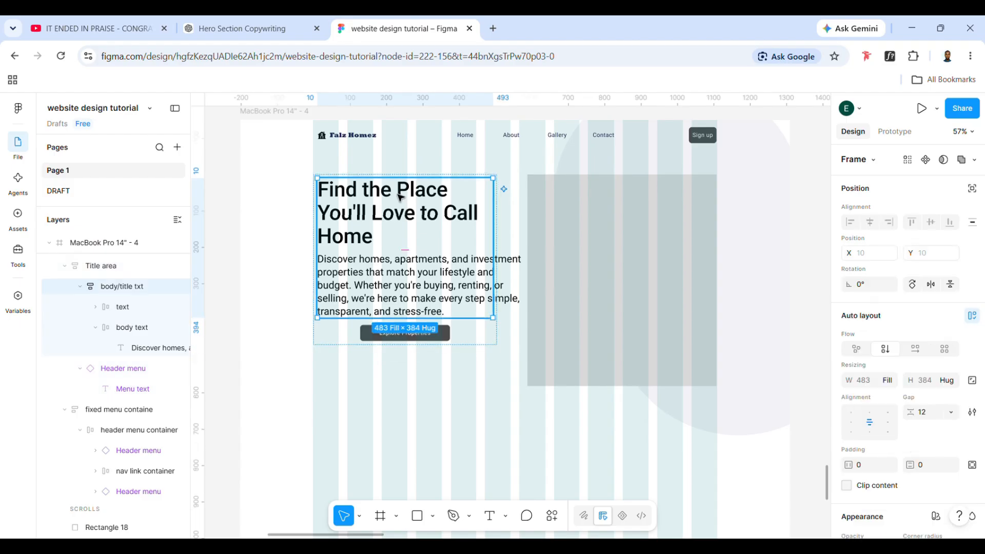
double_click(400, 197)
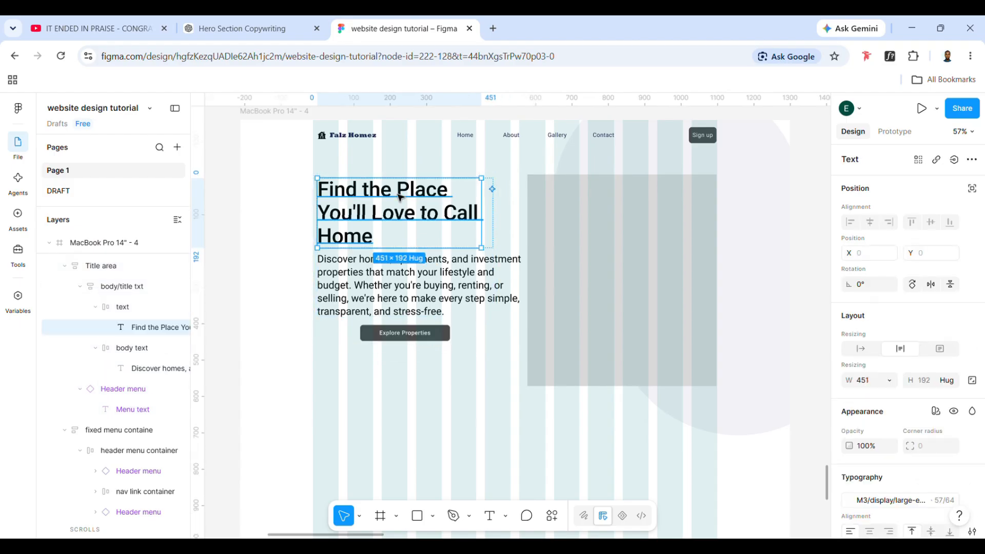
click(890, 381)
click(824, 410)
click(429, 276)
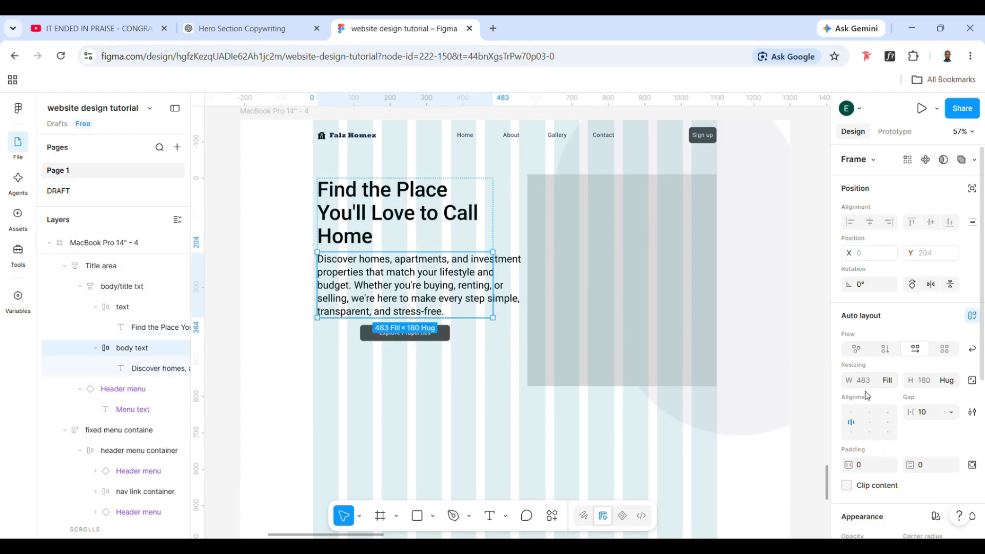
double_click(436, 285)
click(887, 380)
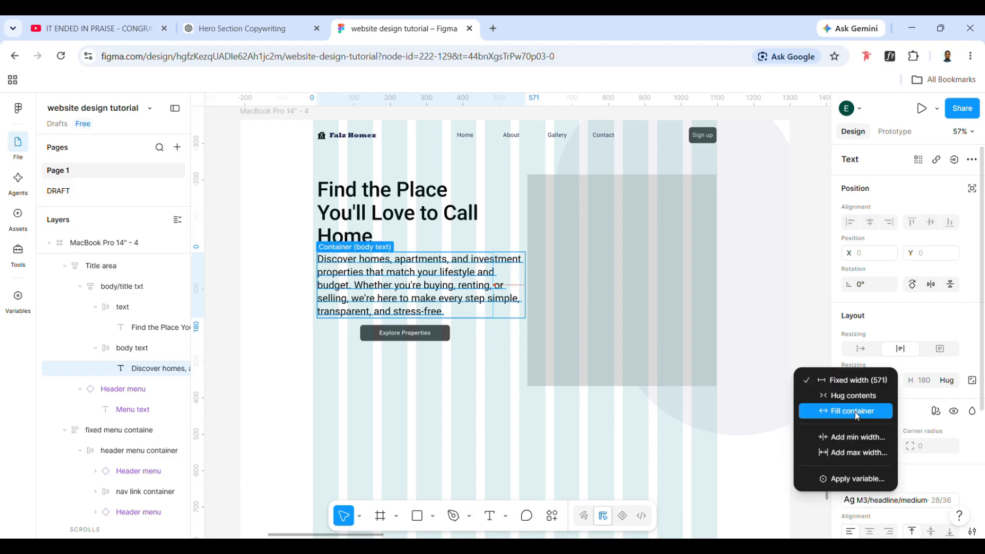
click(856, 416)
Set the Title area auto layout alignment to left, vertically centred
click(472, 213)
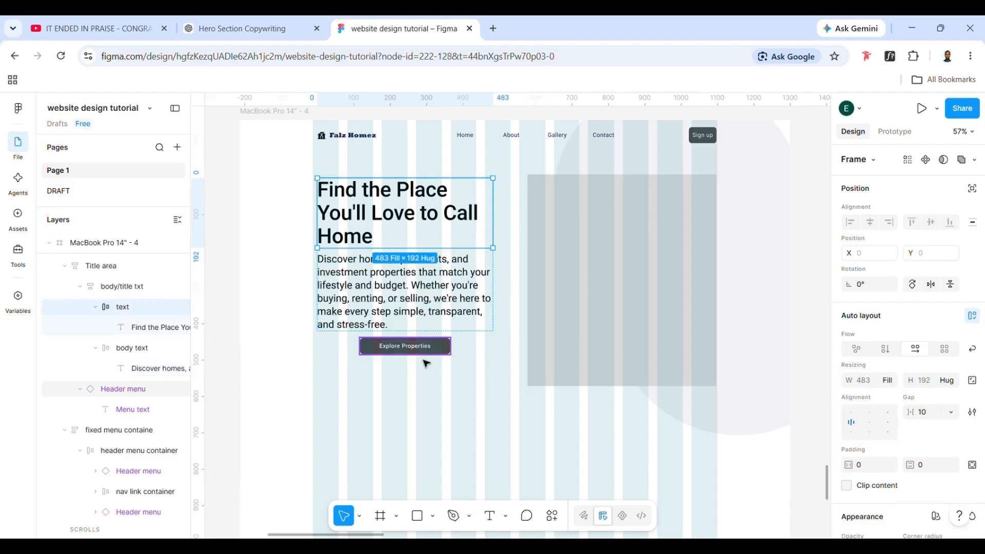
click(352, 347)
click(852, 476)
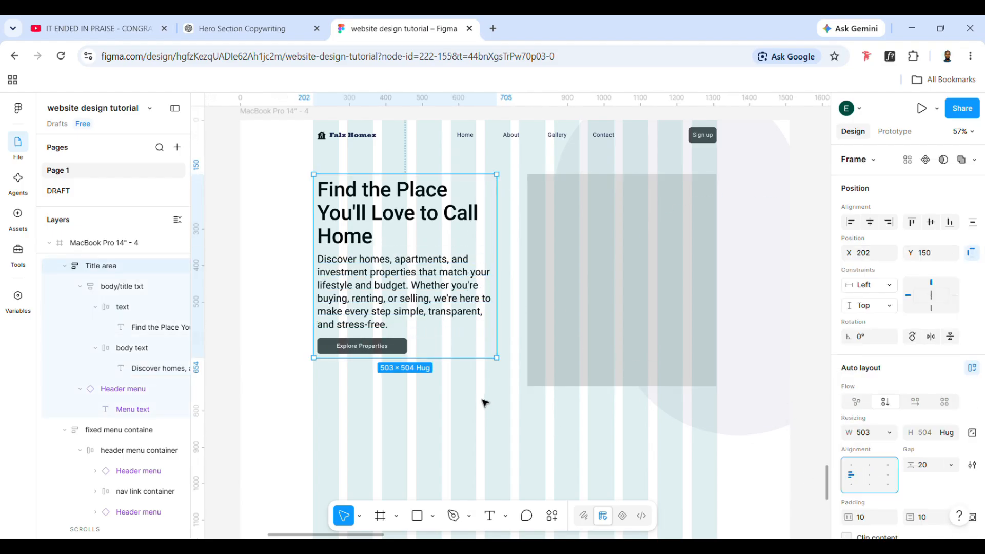
Resize the Title area frame from its right edge to a width of about 521
click(482, 399)
click(447, 334)
drag(497, 289, 511, 334)
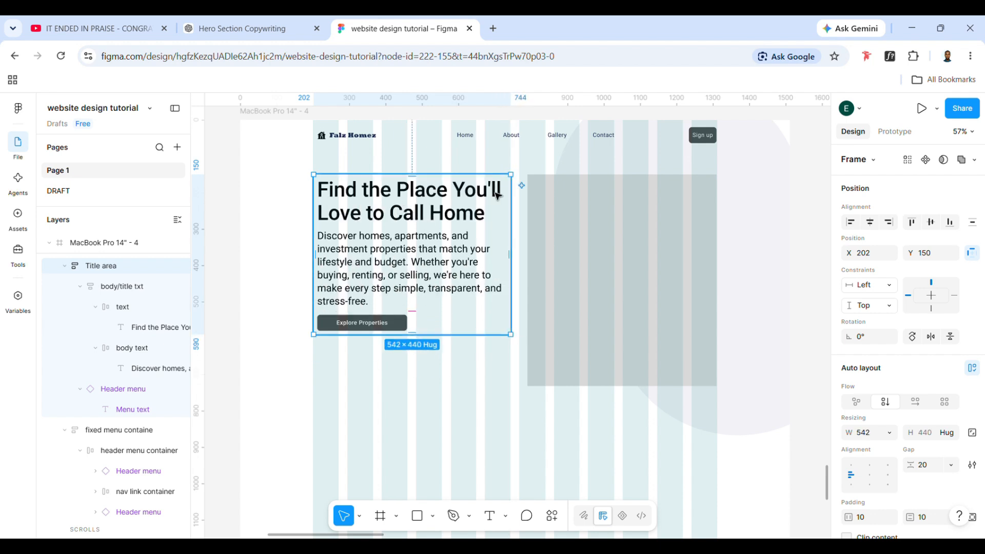
drag(511, 289, 512, 302)
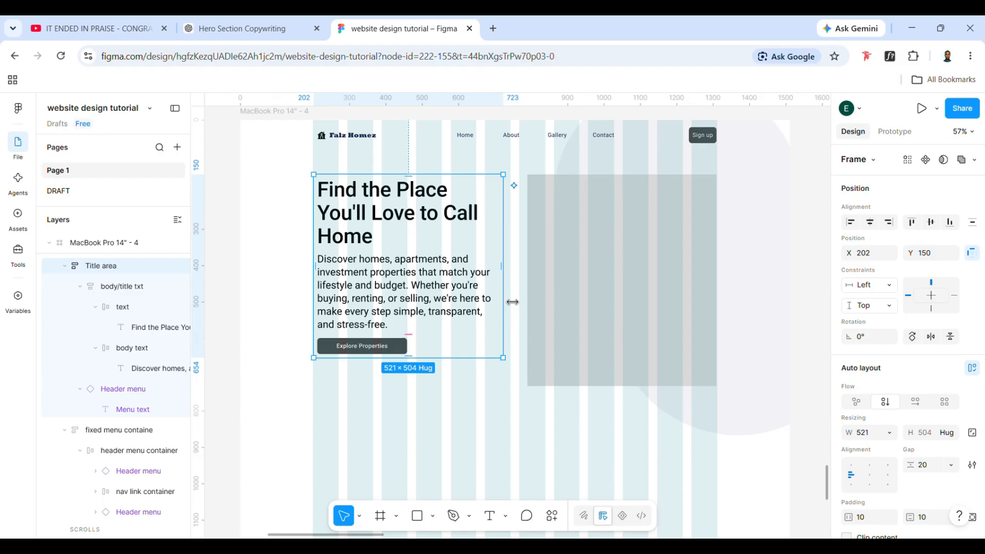
Move the placeholder rectangle up to Y 120 and extend its left edge to a width of about 566
click(580, 311)
mouse_move(580, 312)
mouse_down()
mouse_move(572, 306)
mouse_move(583, 302)
mouse_up()
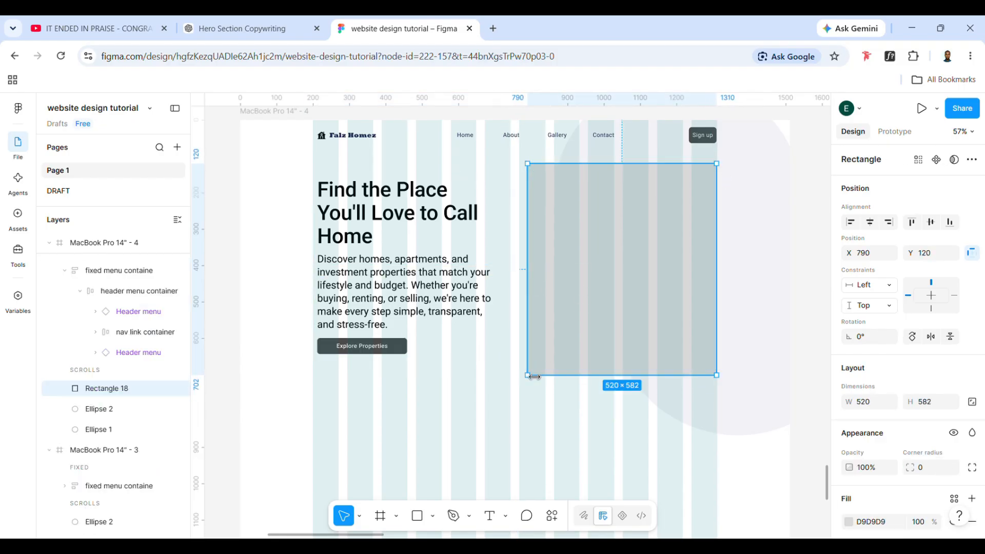
drag(538, 373, 521, 371)
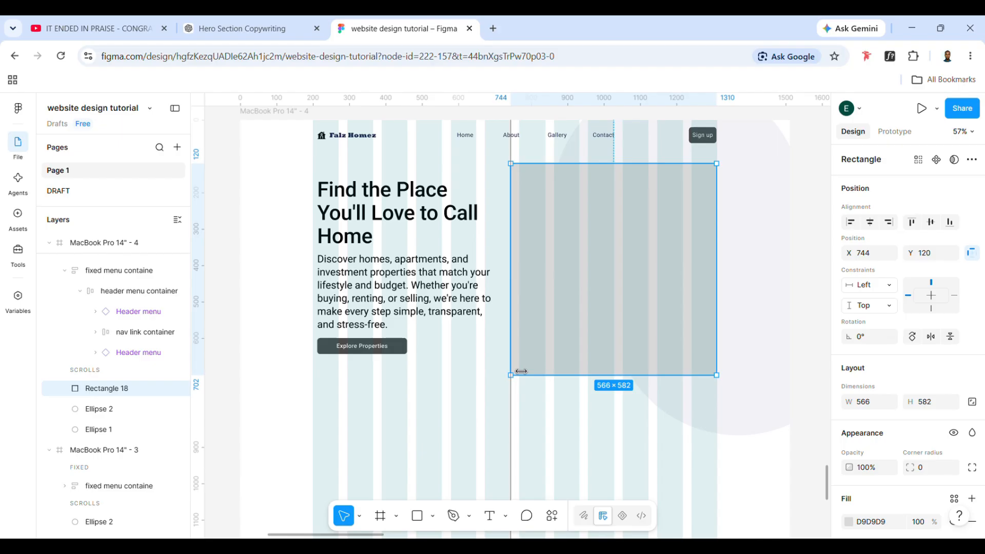
Narrow the Title area frame to a width of about 495 and move it down to Y 153
click(446, 336)
drag(509, 301, 505, 309)
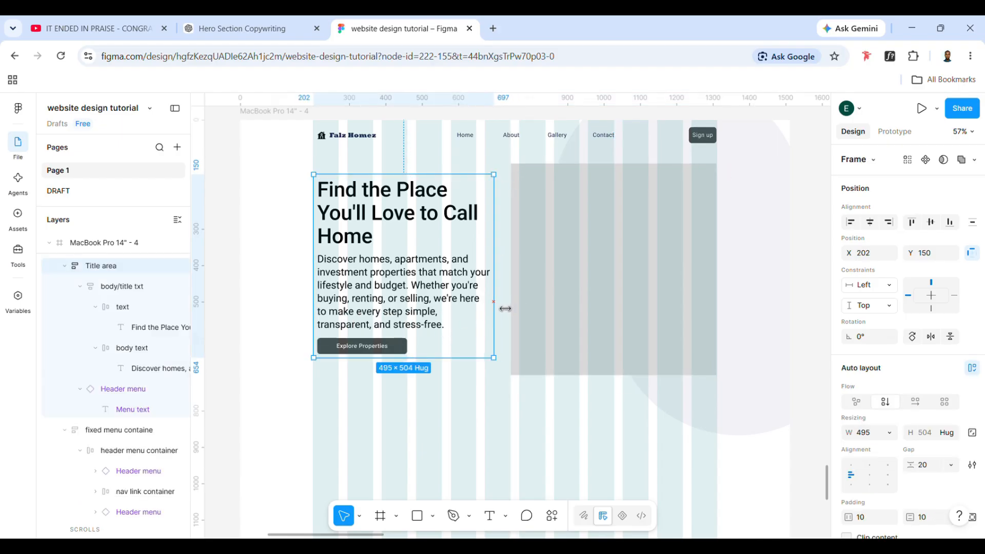
click(547, 413)
click(433, 310)
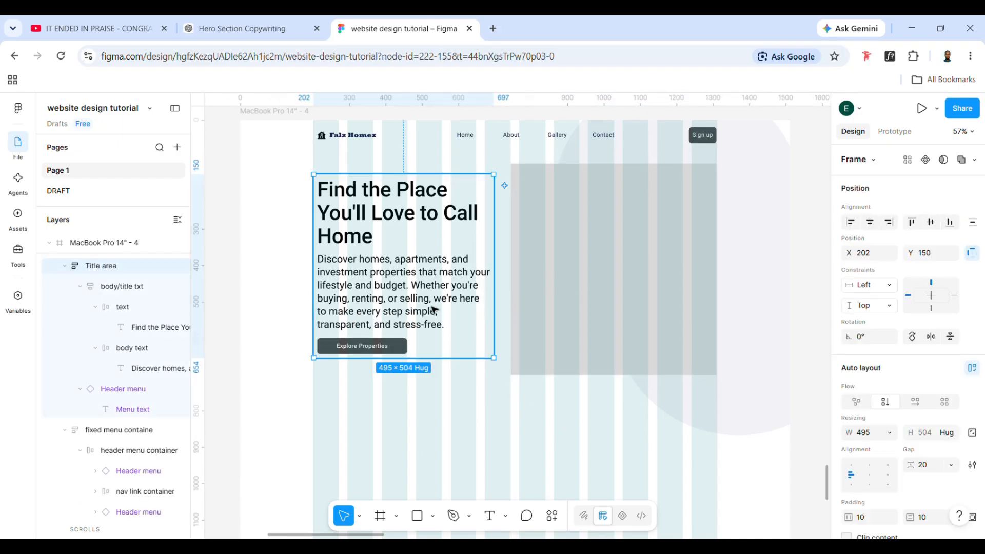
click(667, 322)
click(423, 277)
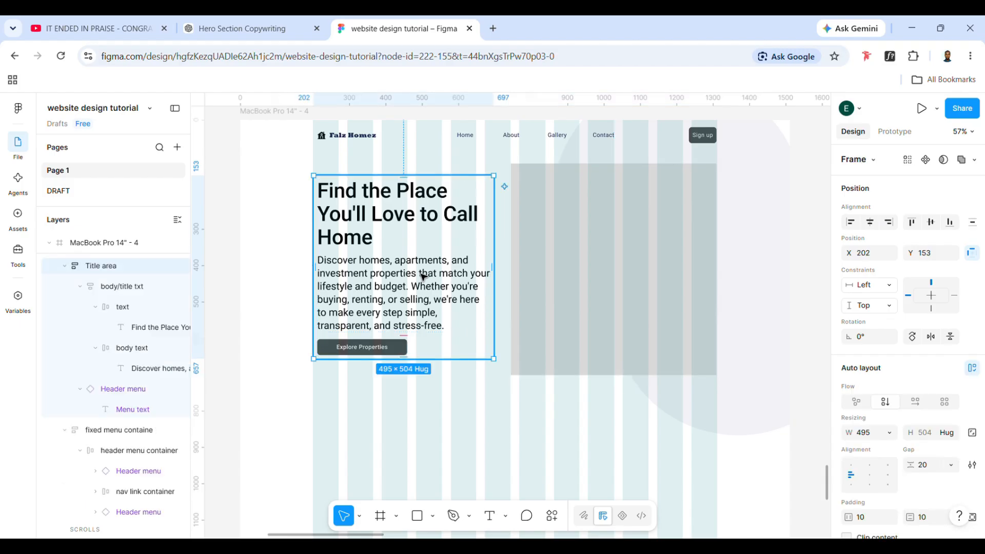
Run the Unsplash plugin for the placeholder rectangle and search for "real estate" photos
click(554, 347)
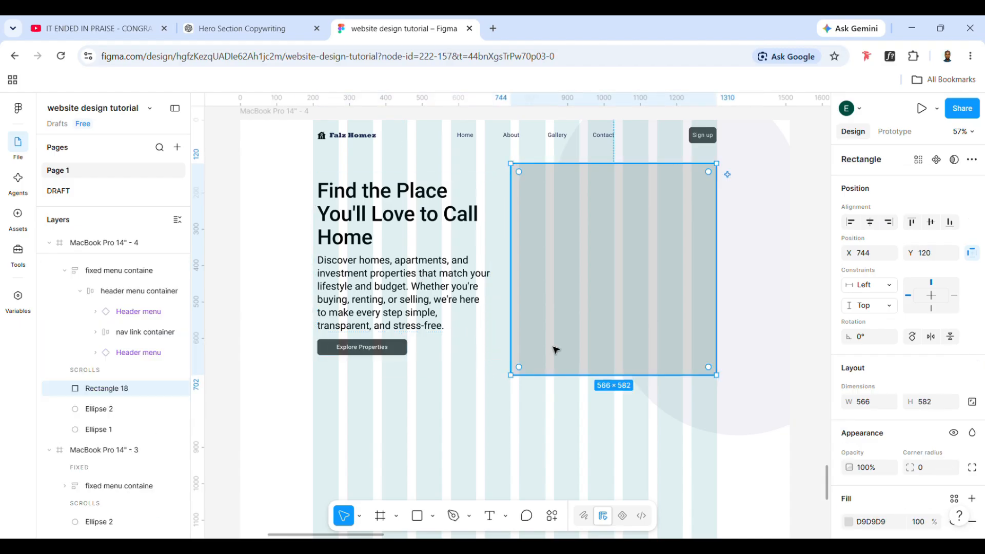
click(552, 516)
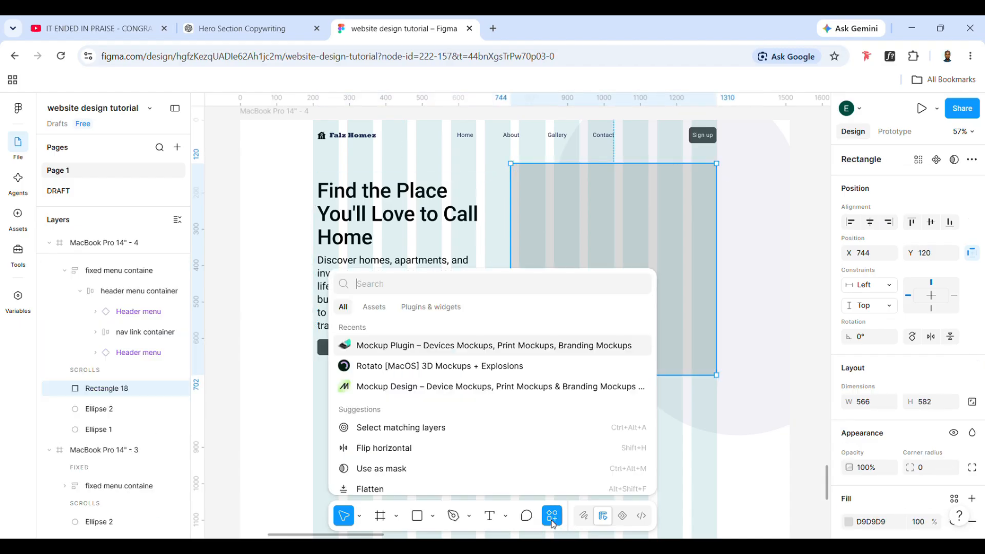
text(uns)
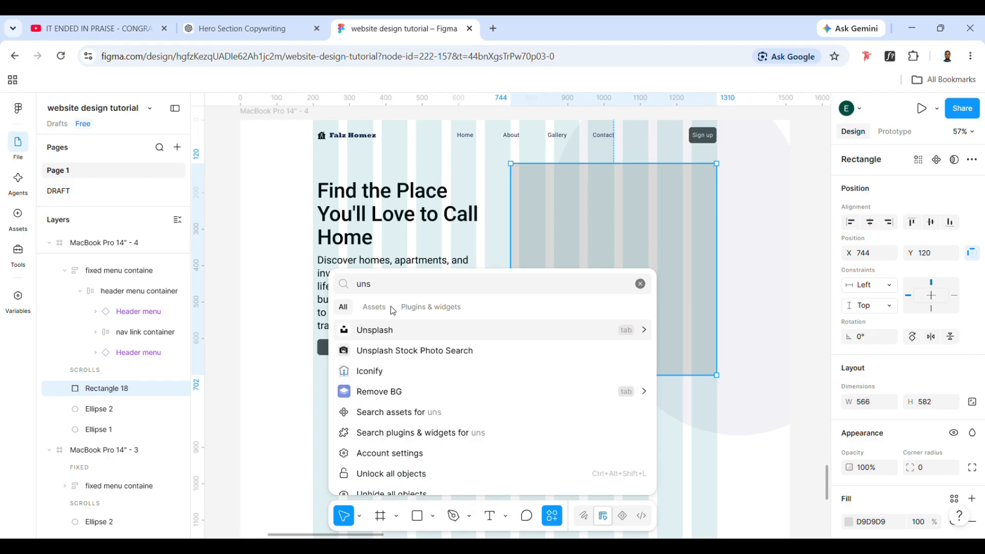
click(402, 329)
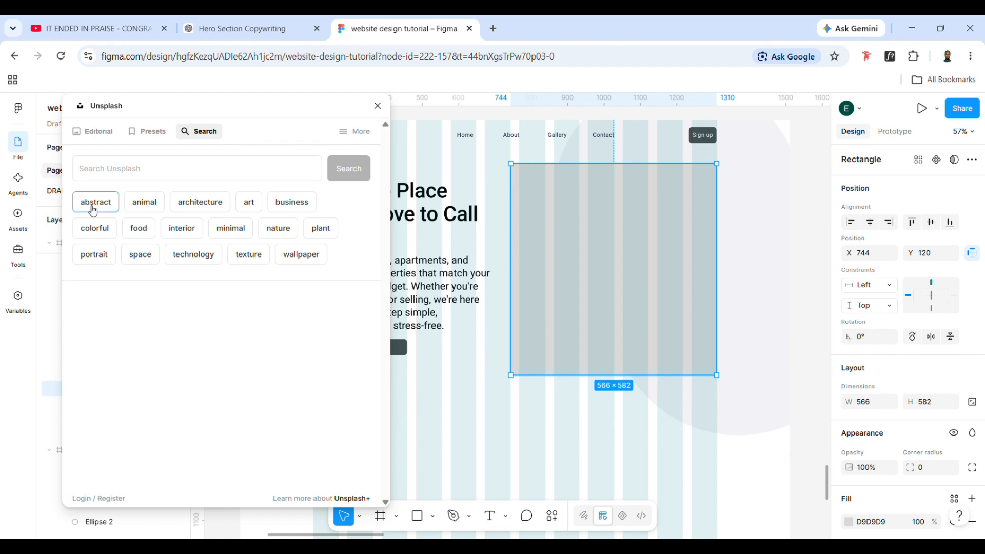
click(109, 182)
text(real es)
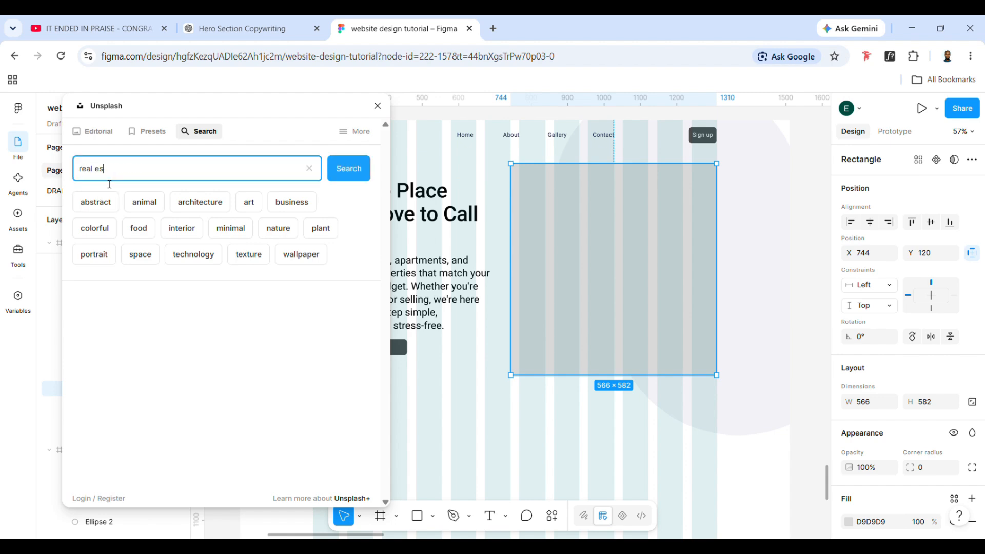
text(tate)
key(Return)
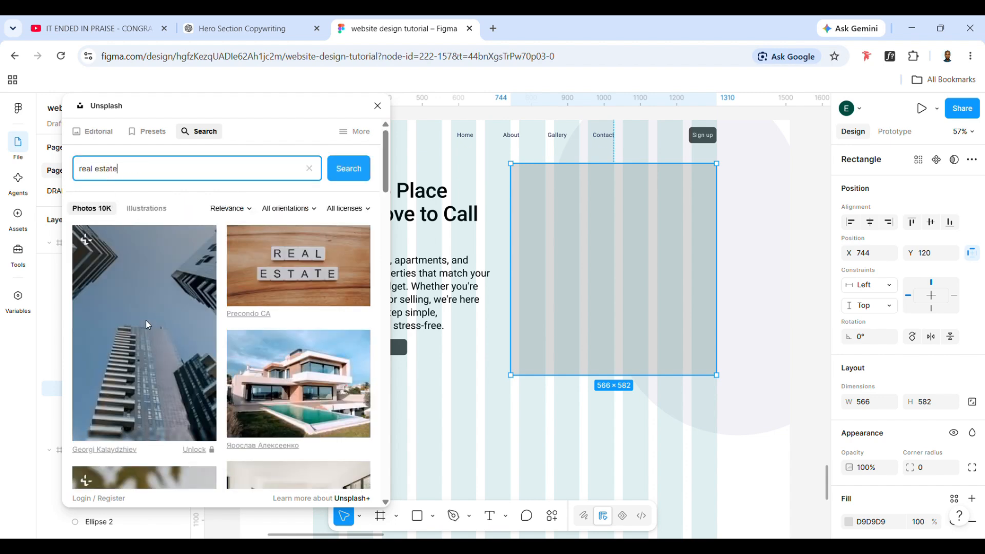
Fill the placeholder rectangle with the photo of the dark modern house lit up at dusk
scroll(211, 375, down, 6)
scroll(215, 390, down, 5)
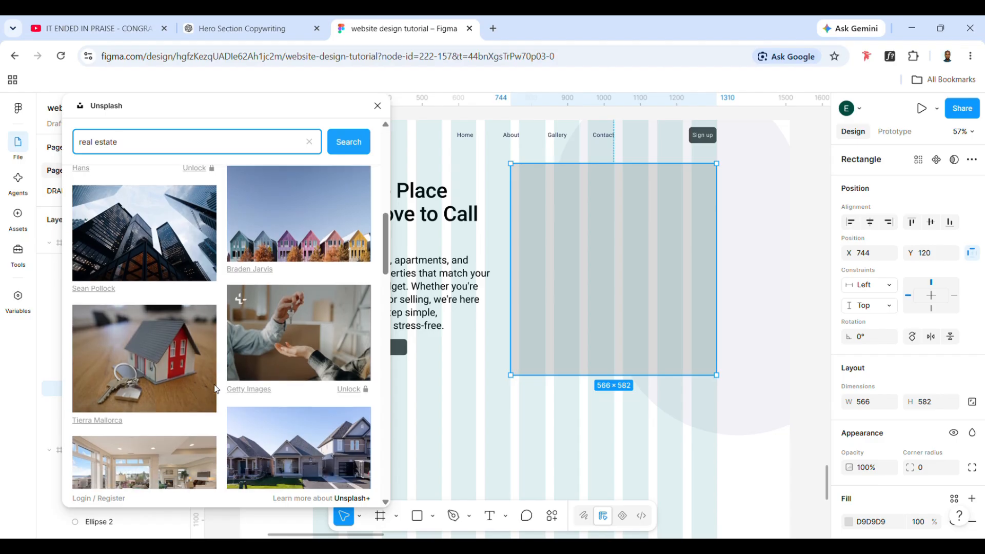
scroll(216, 390, down, 10)
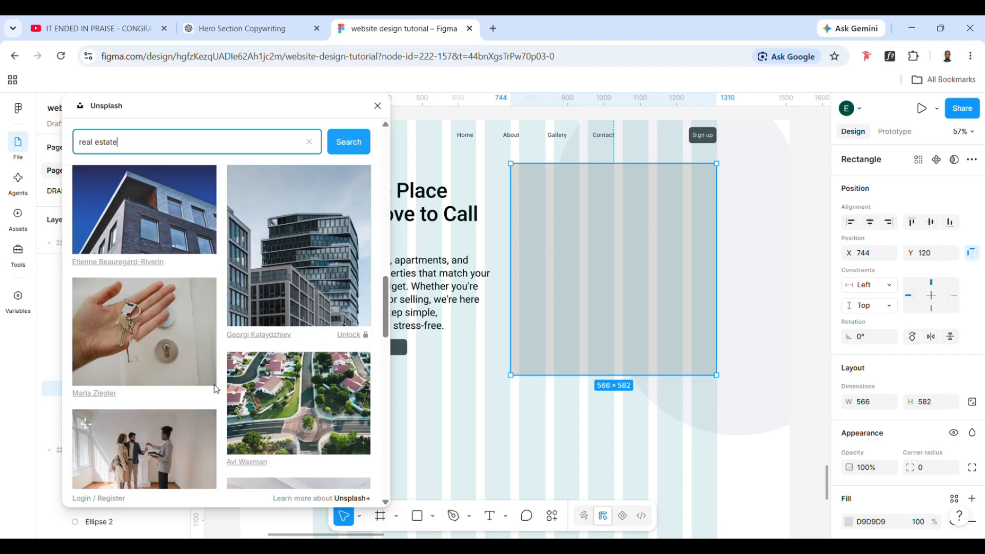
scroll(216, 390, down, 3)
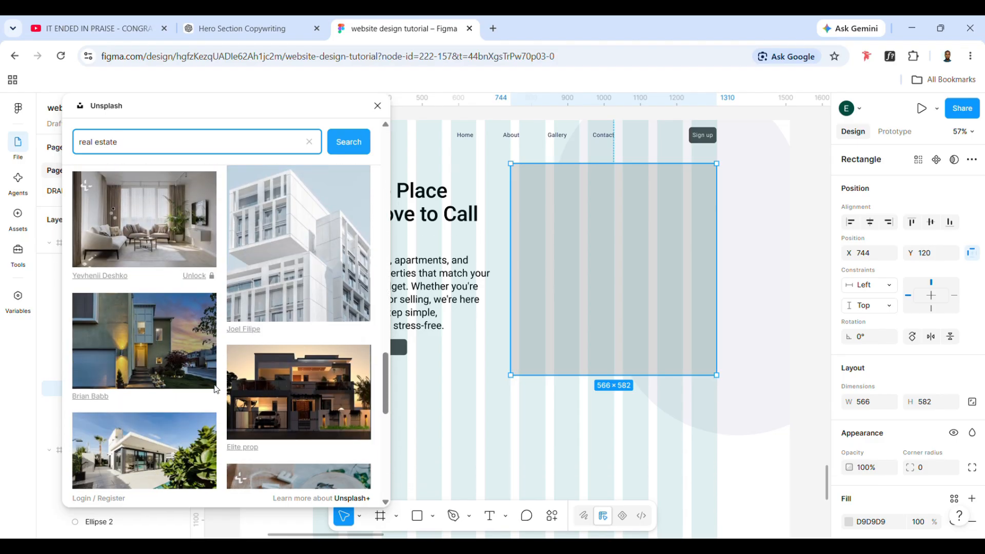
click(316, 362)
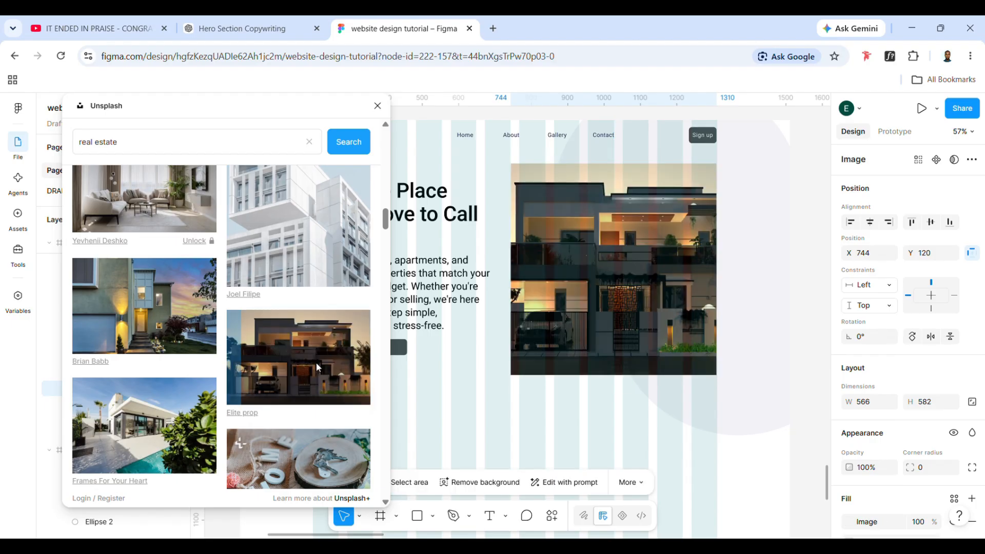
Replace the rectangle's image with the photo of the white villa beside a pool
scroll(254, 359, down, 1)
scroll(251, 361, down, 2)
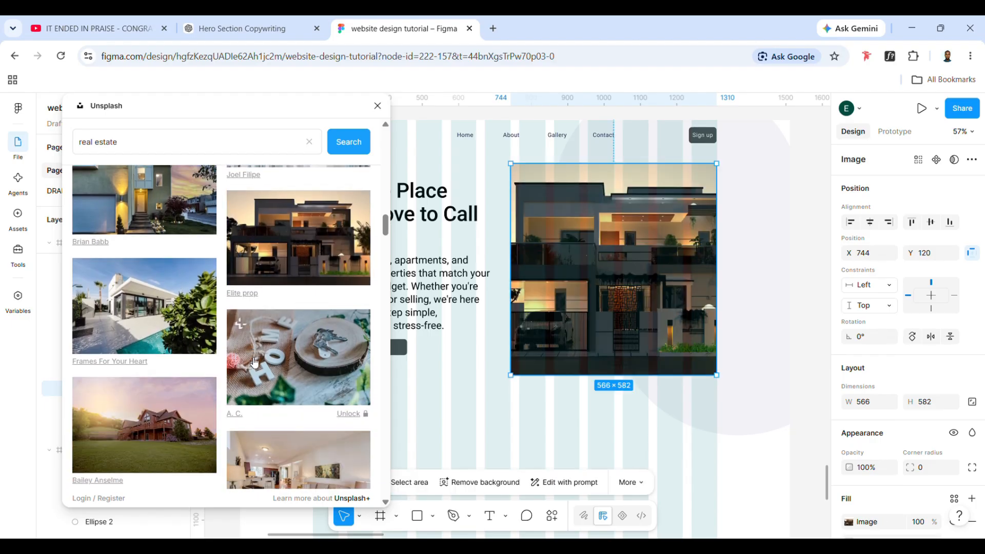
click(178, 329)
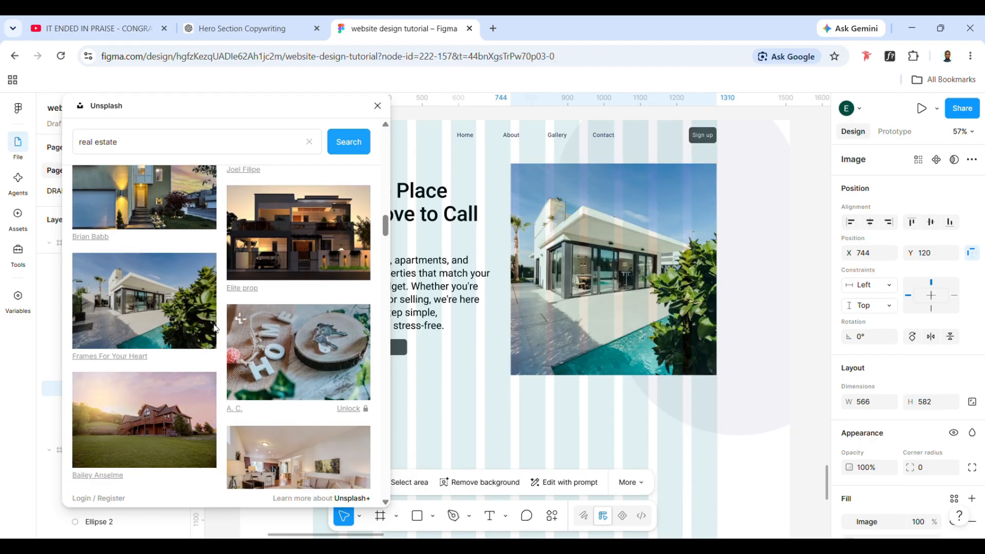
Extend the hero image leftwards to a width of about 587 and fill it with the wooden lodge at sunset photo
mouse_move(521, 294)
mouse_down()
mouse_move(499, 302)
mouse_move(511, 305)
mouse_up()
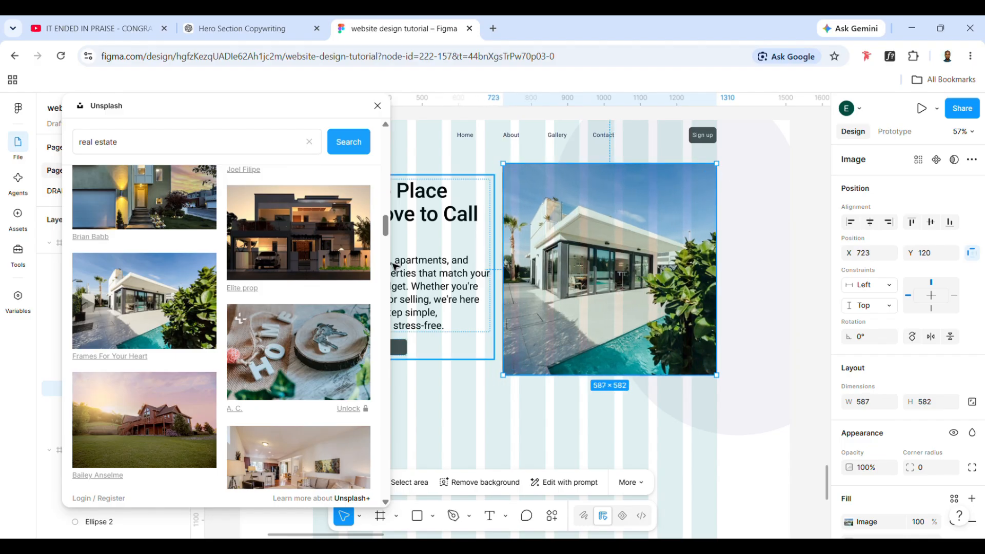
scroll(176, 373, down, 2)
click(161, 351)
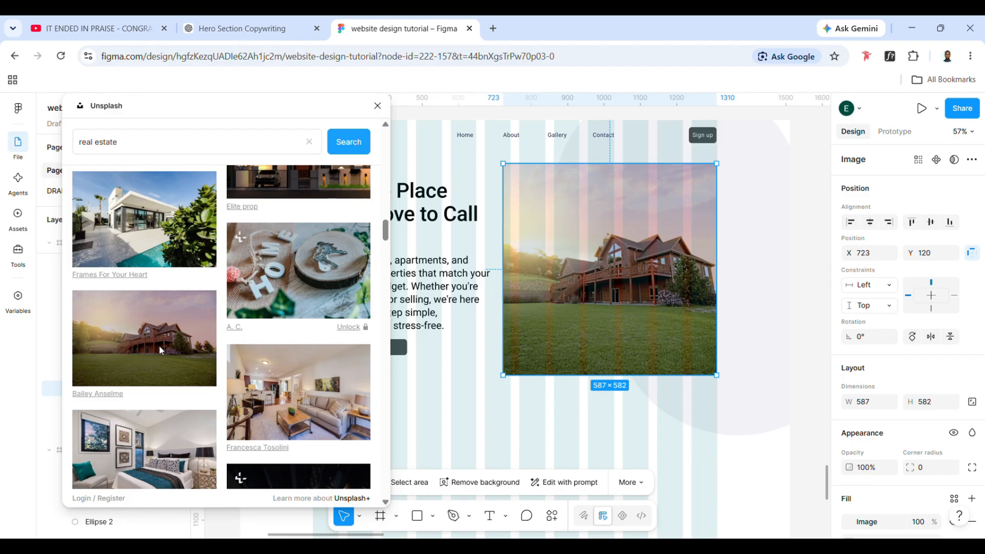
Deselect the hero image and hide the layout guides to view the hero section without the column grid
scroll(539, 269, left, 3)
scroll(538, 269, right, 1)
scroll(538, 269, up, 1)
click(547, 375)
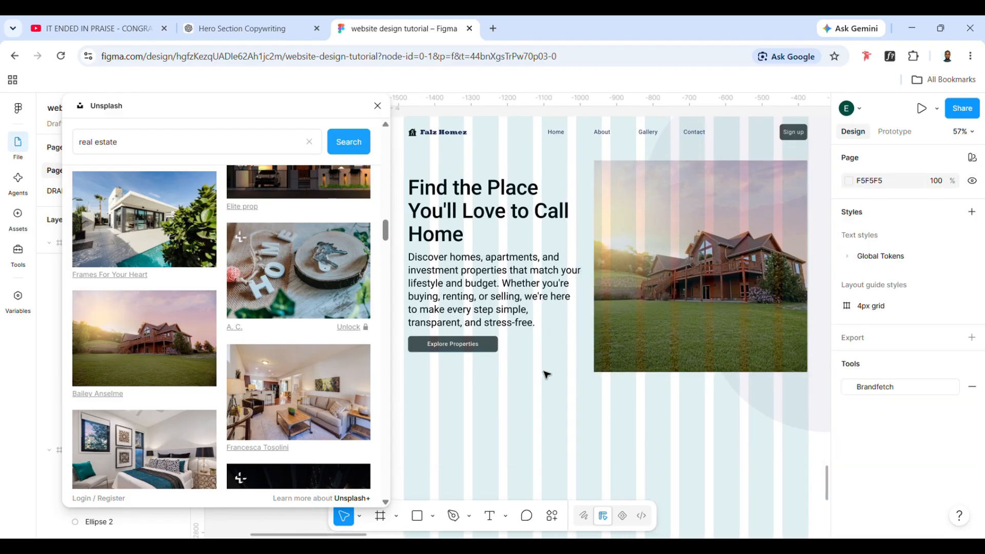
key(ctrl+shift+4)
scroll(604, 422, down, 1)
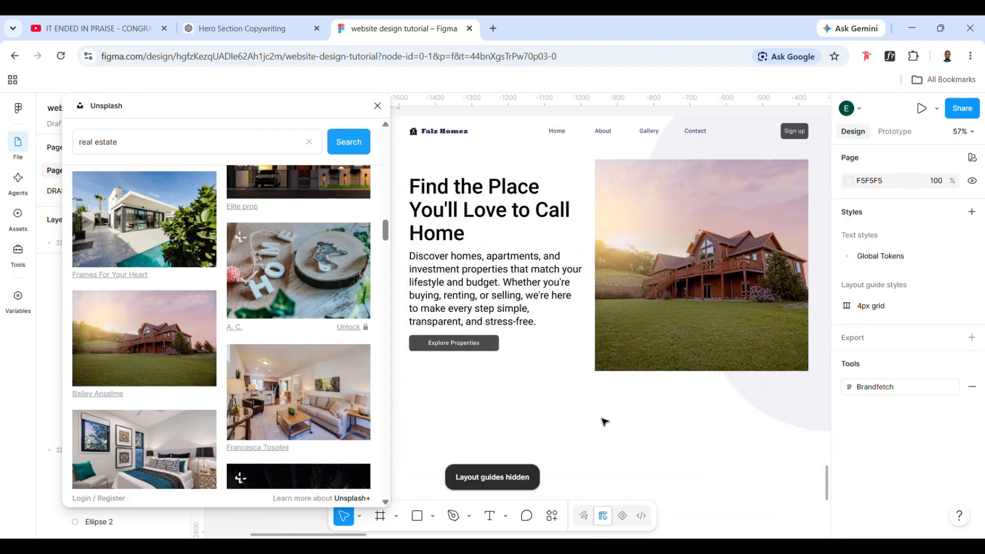
Close the Unsplash image browser and show the column layout guides again
scroll(605, 422, right, 1)
scroll(604, 422, down, 1)
scroll(605, 421, left, 1)
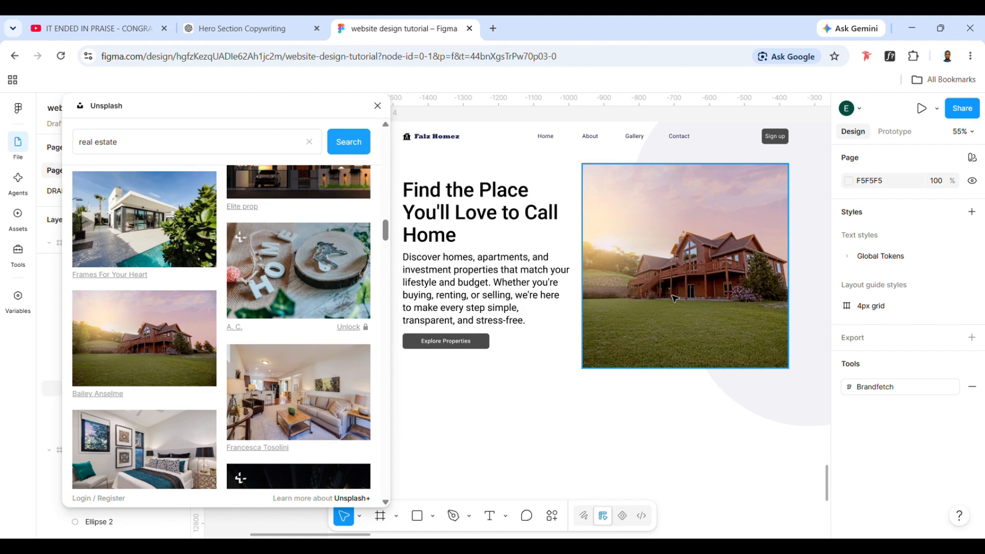
click(631, 310)
scroll(134, 355, down, 3)
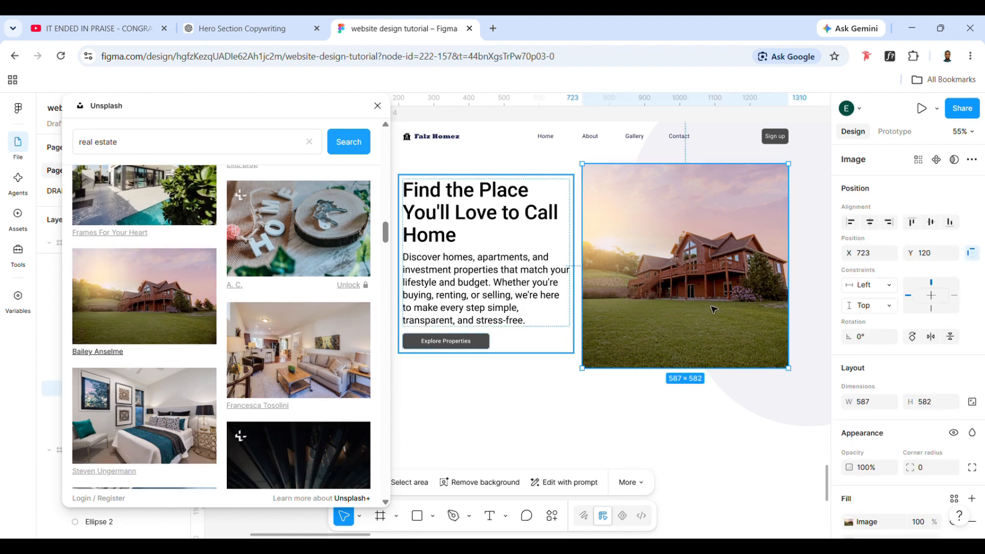
scroll(141, 263, down, 4)
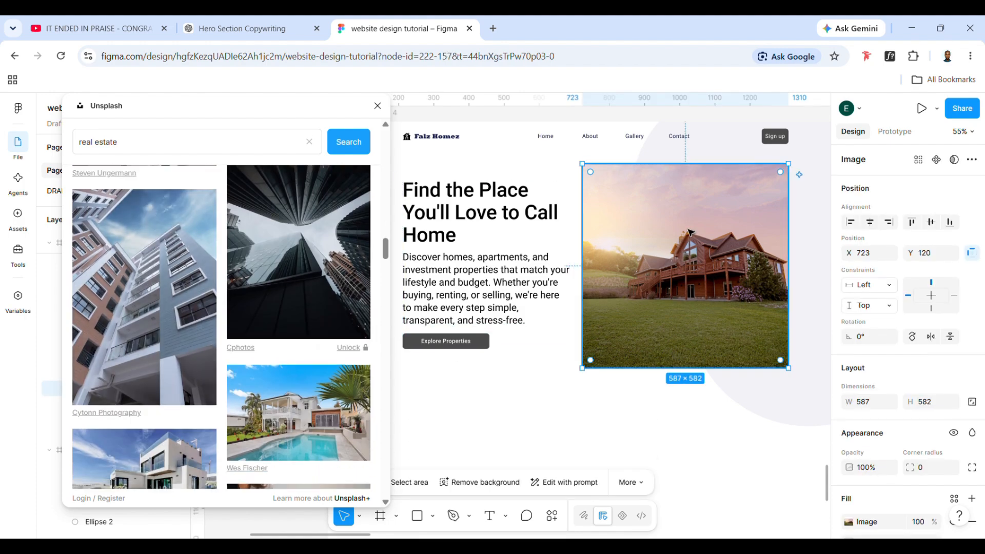
click(377, 106)
click(463, 264)
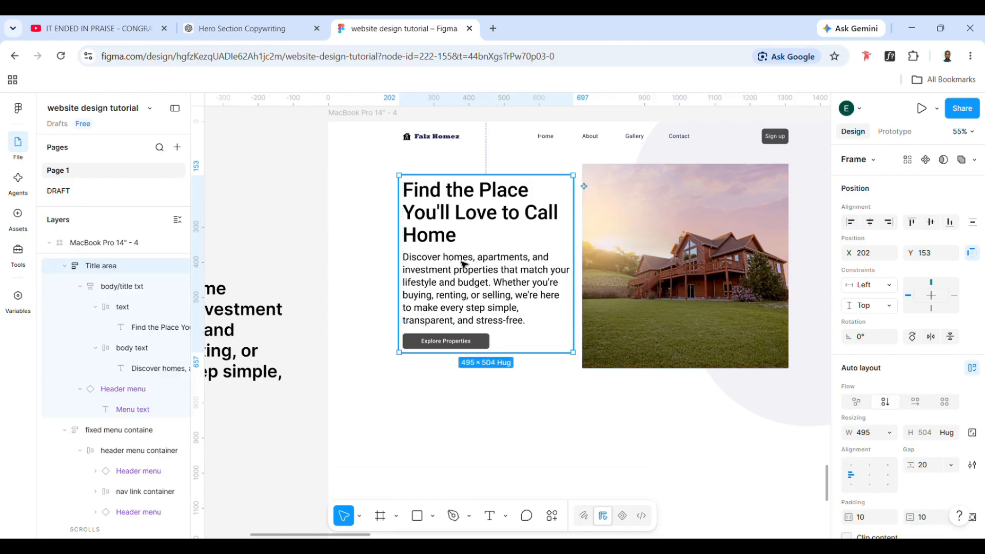
key(ctrl+shift+4)
scroll(530, 322, right, 2)
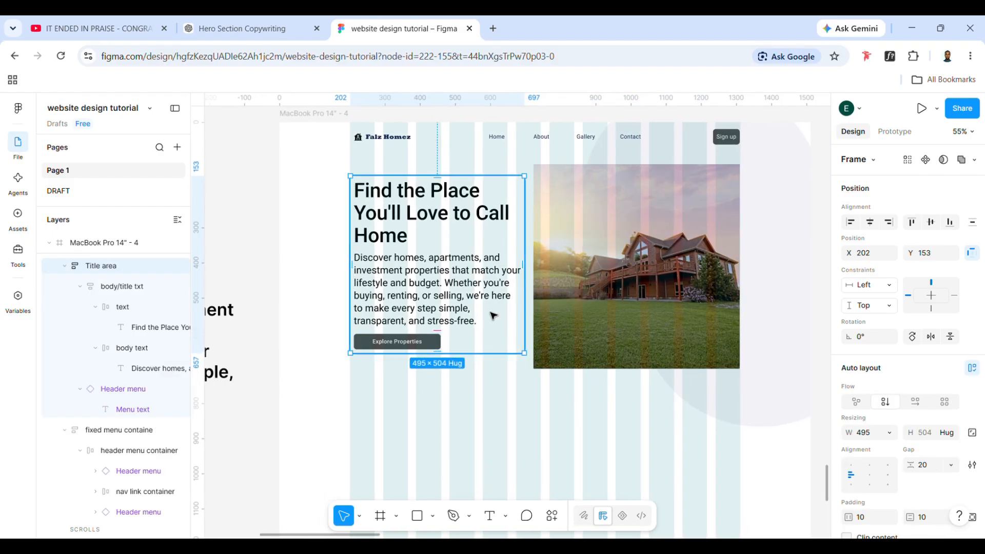
Shorten the hero image to a height of 527, move it to about X 713, Y 167 and widen it to 597
click(590, 287)
drag(706, 379, 688, 357)
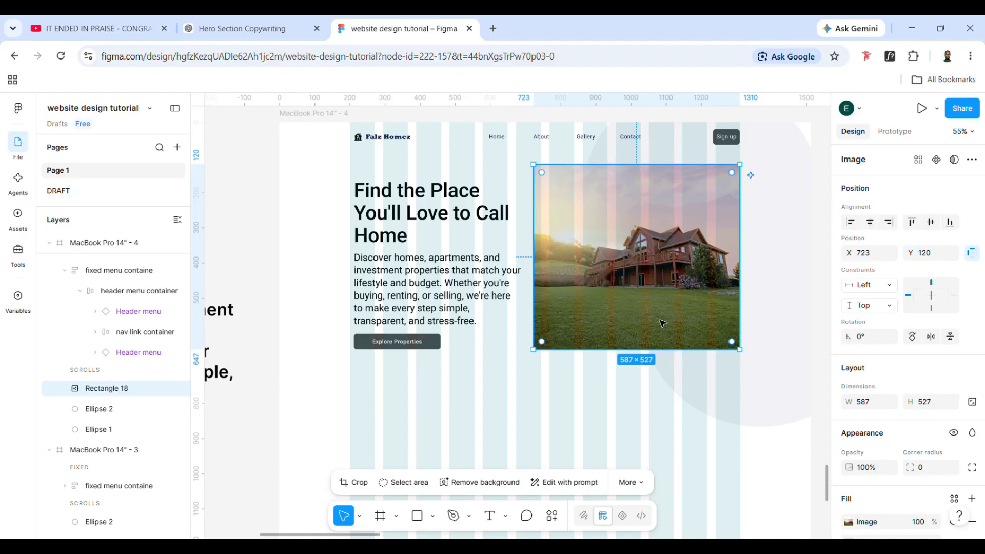
drag(663, 322, 655, 337)
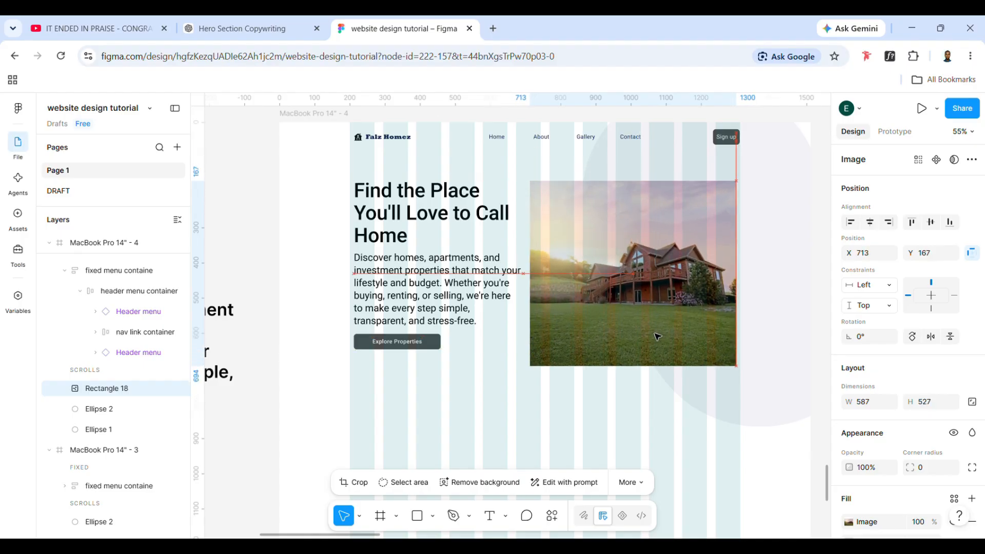
drag(748, 326, 751, 326)
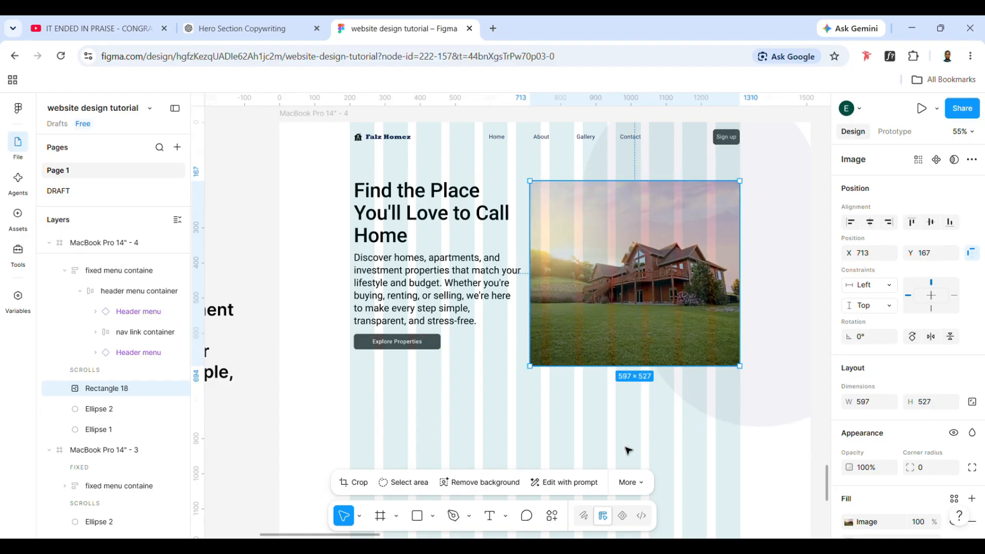
Combine the title area and the house image into one auto layout frame named "hero section"
click(489, 309)
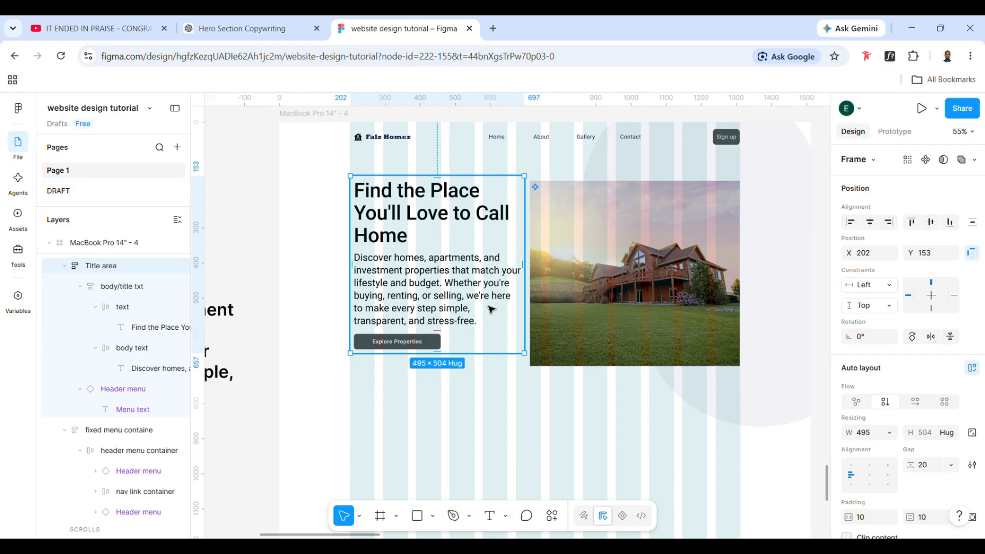
click(618, 272)
click(422, 264)
click(582, 257)
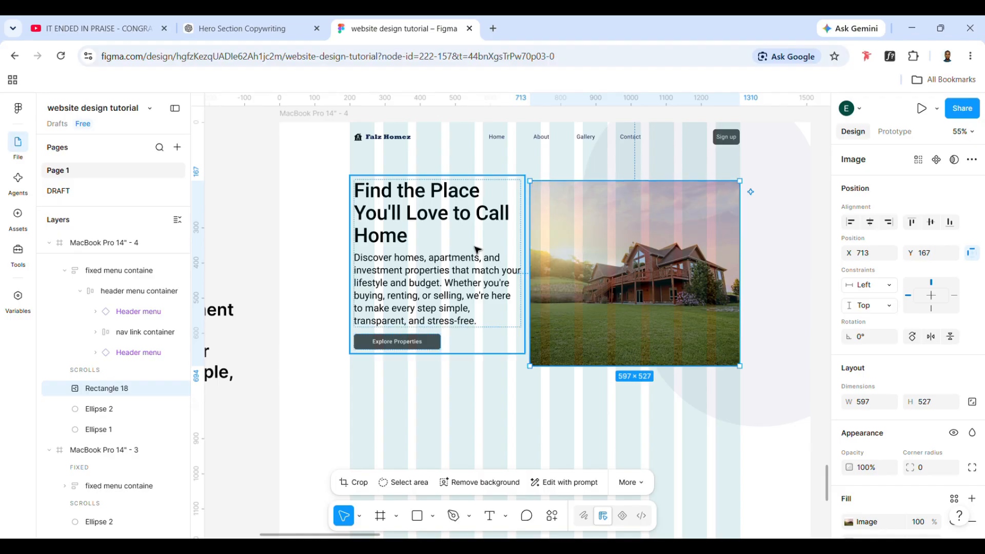
shift+click(435, 270)
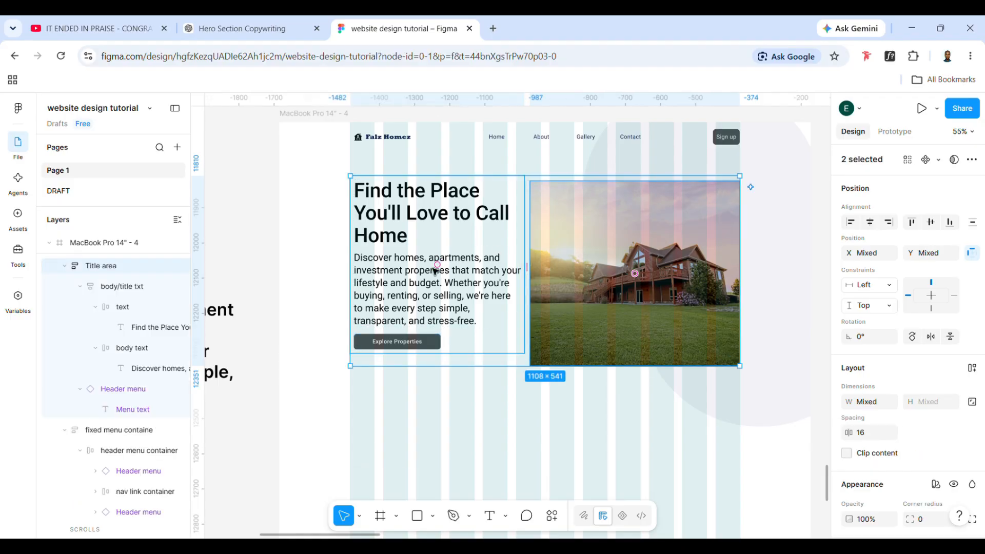
key(shift+a)
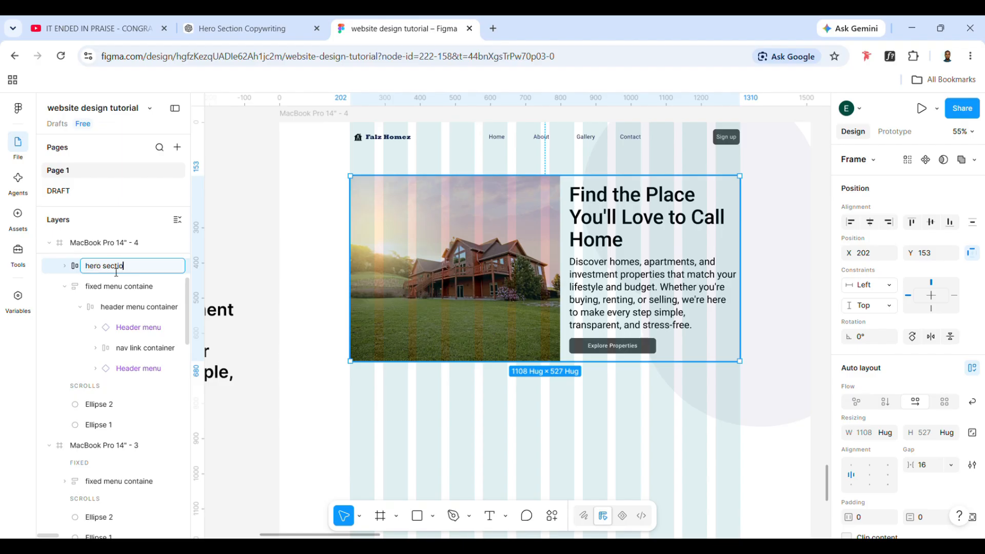
text(n)
key(Return)
Reorder the hero section so the title area comes before the house image
click(629, 279)
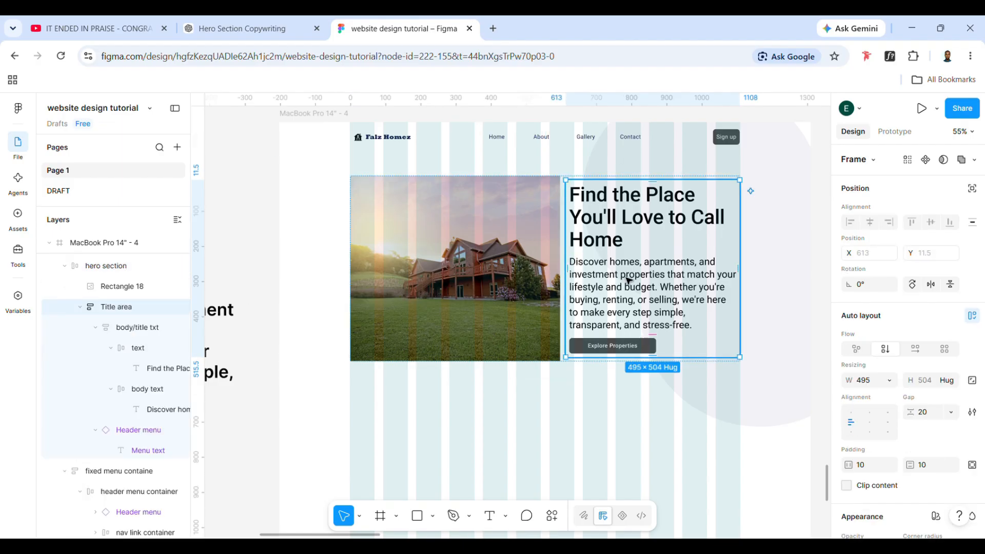
key(Left)
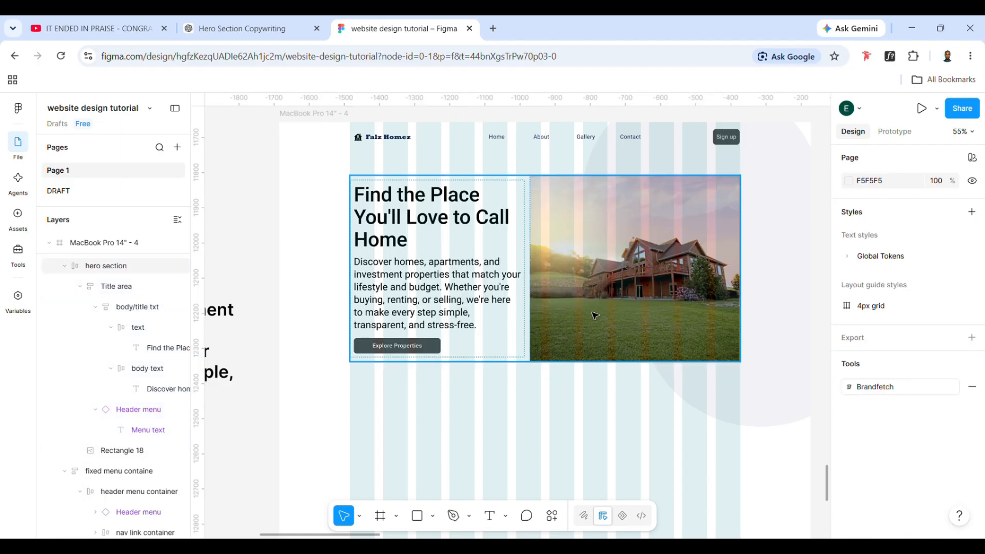
key(Right)
drag(502, 273, 636, 272)
click(510, 406)
Wrap the hero section in an auto layout frame named "fixed hero container" and stretch it across the page to a width of 1512
click(482, 337)
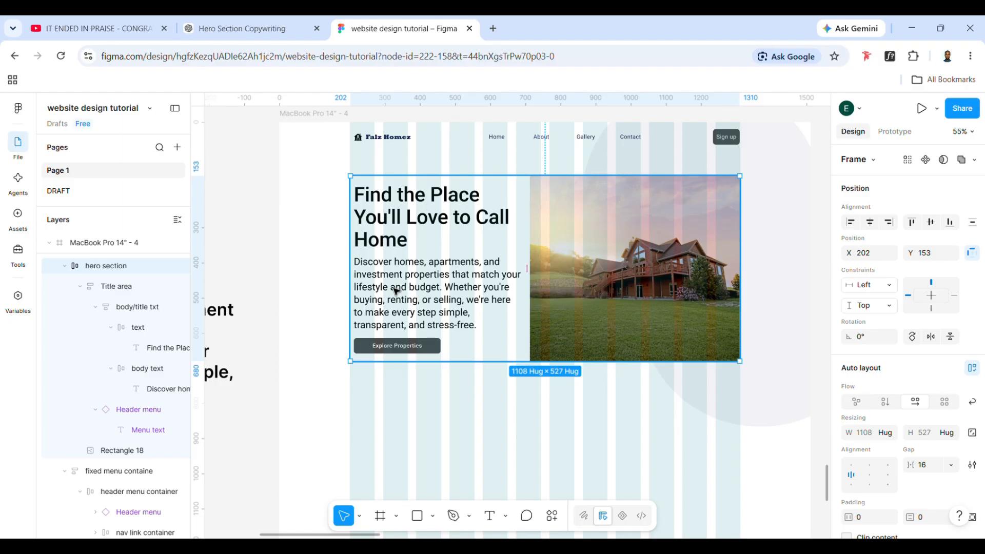
key(shift+a)
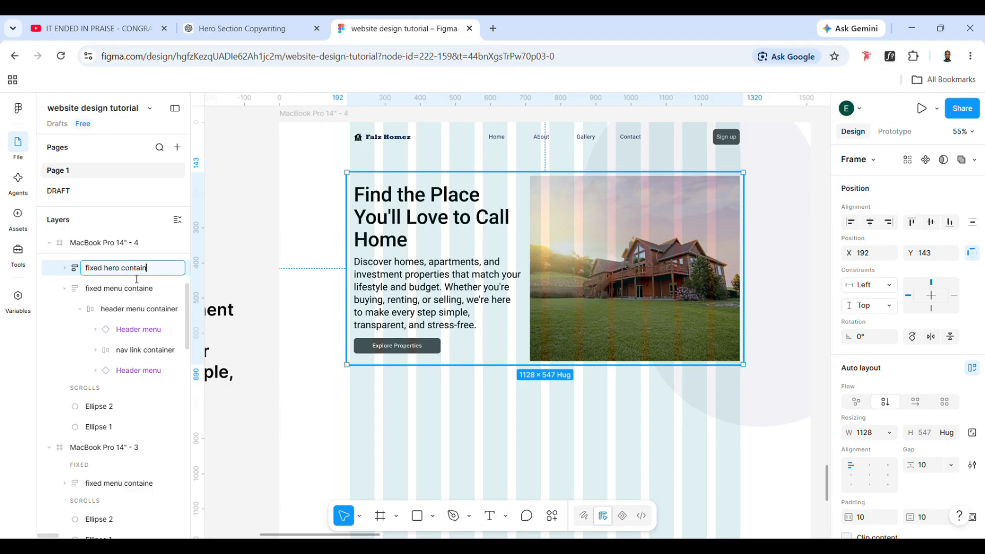
drag(633, 232, 564, 247)
drag(685, 276, 809, 283)
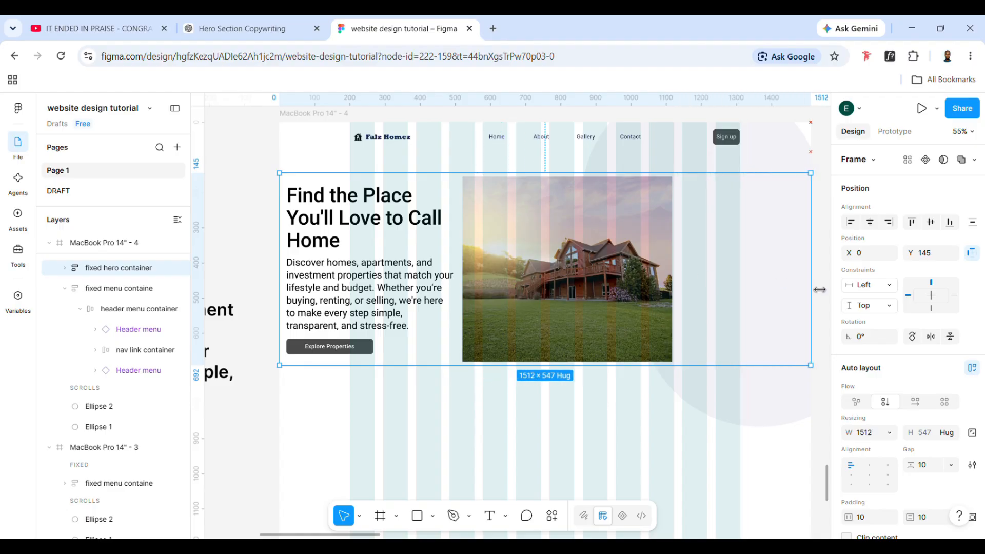
Centre the auto layout alignment of both the fixed hero container and the hero section inside it
click(560, 269)
click(560, 268)
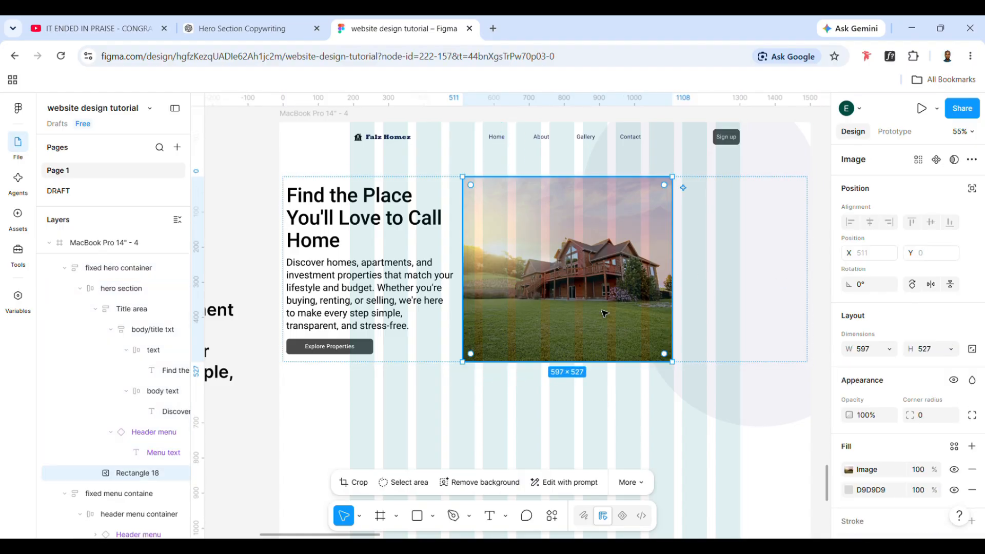
click(519, 394)
click(481, 339)
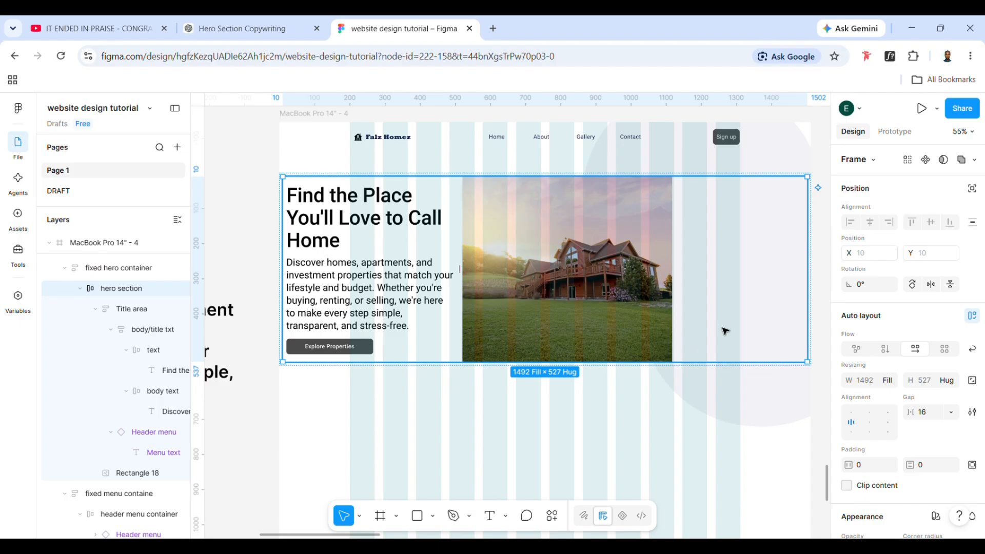
scroll(909, 454, down, 1)
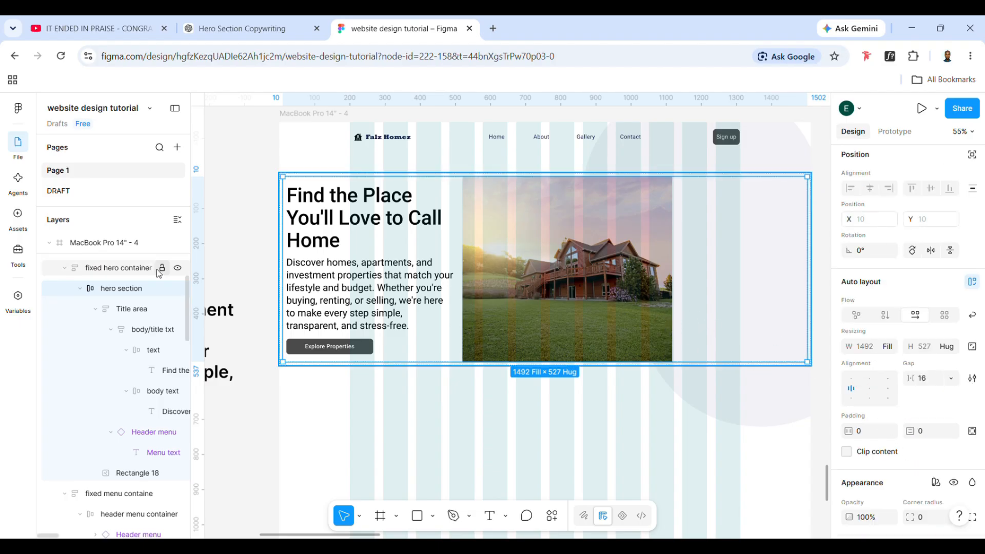
click(159, 268)
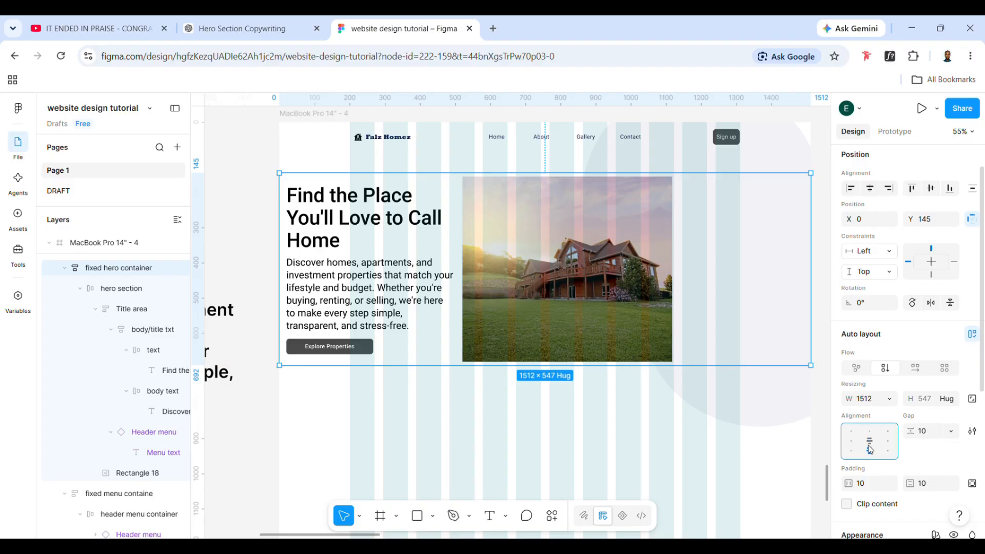
click(122, 288)
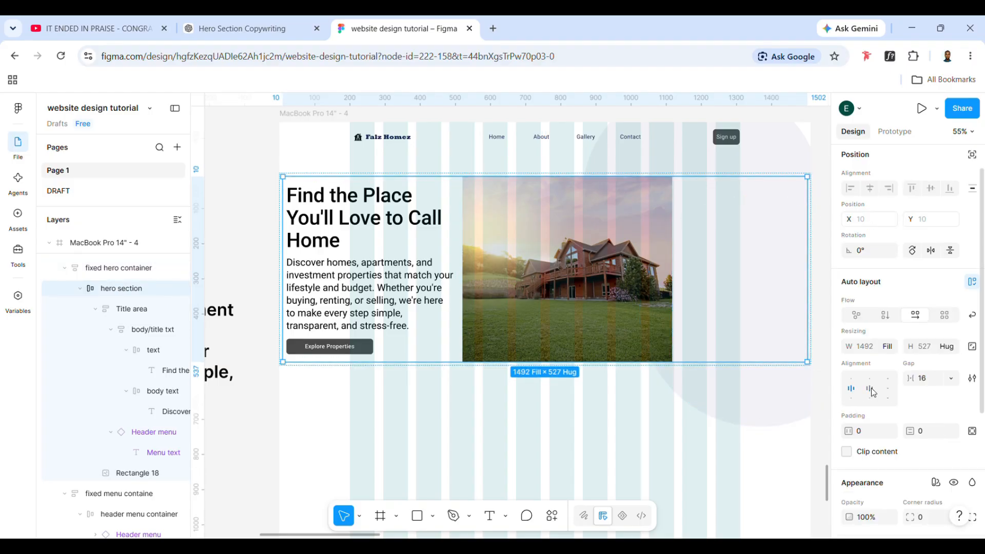
click(872, 390)
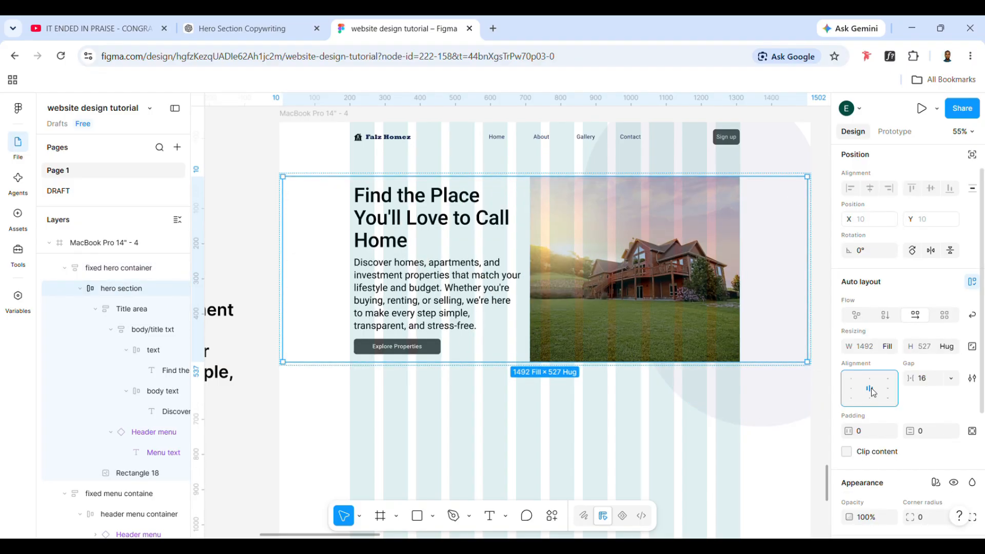
click(303, 398)
Set the fixed hero container's horizontal padding to 198
click(121, 268)
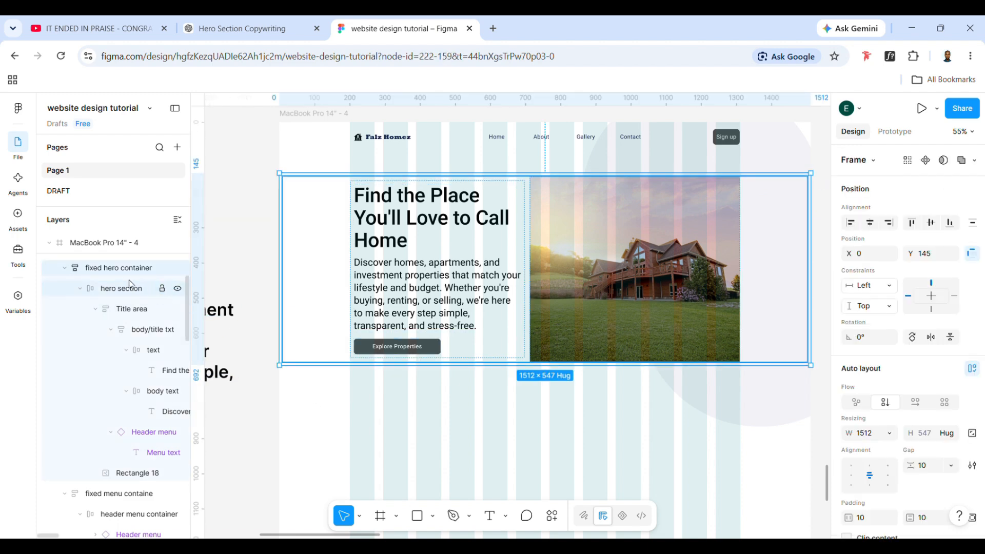
scroll(850, 457, down, 2)
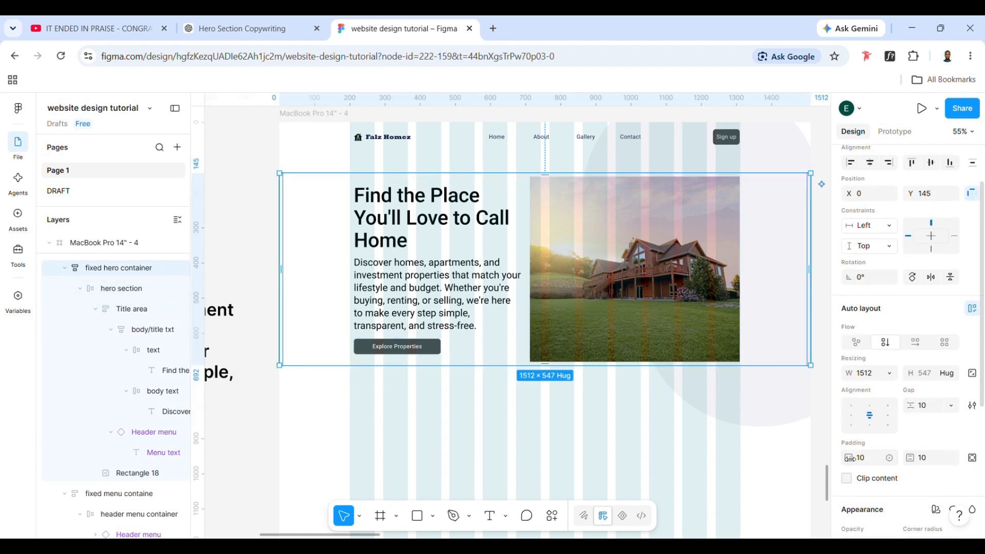
drag(850, 457, 101, 497)
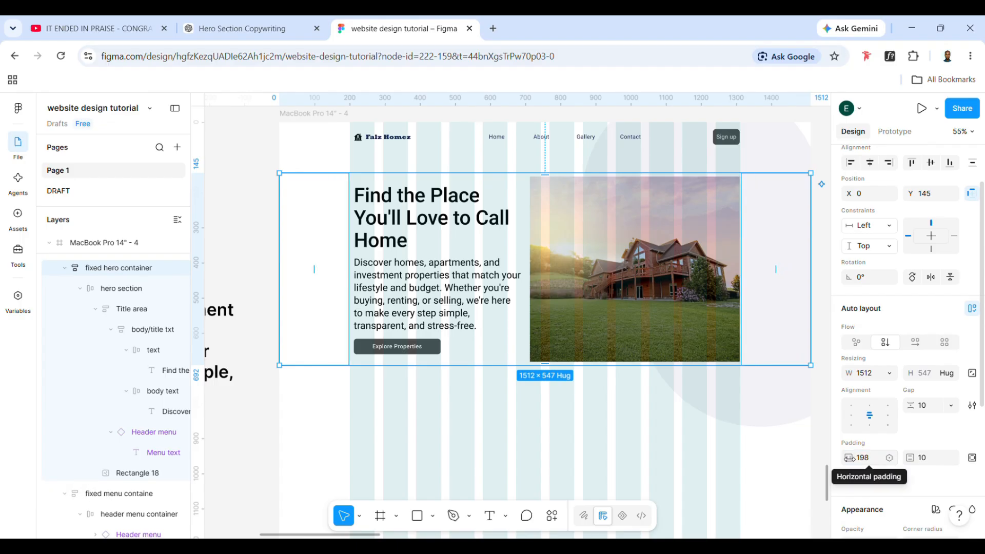
scroll(706, 311, up, 1)
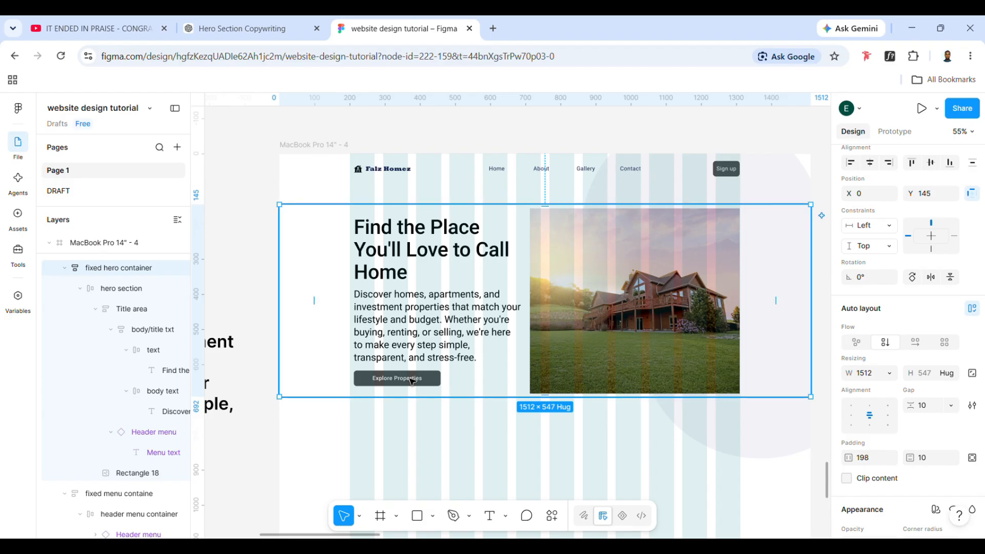
Set the fixed hero container's vertical padding to 96
click(306, 130)
click(408, 264)
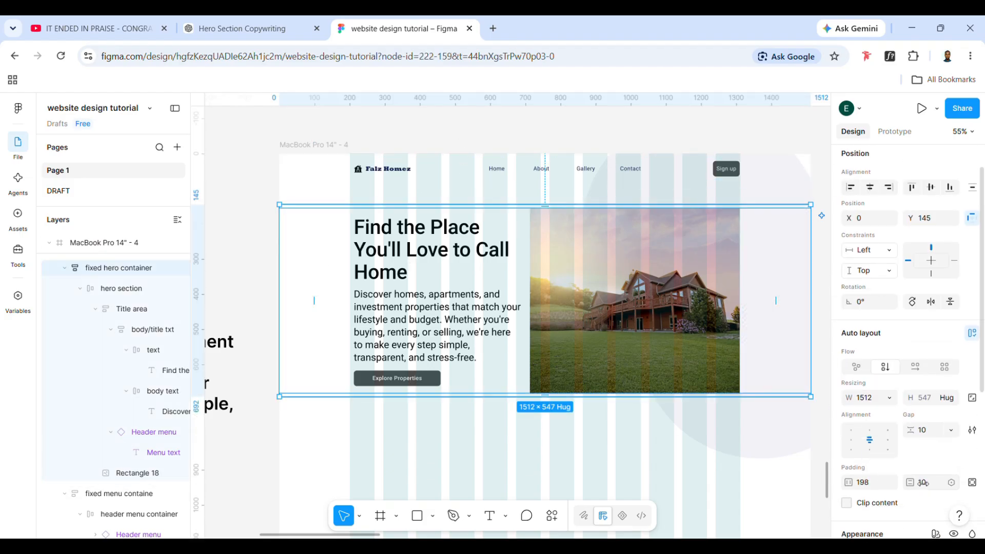
click(934, 483)
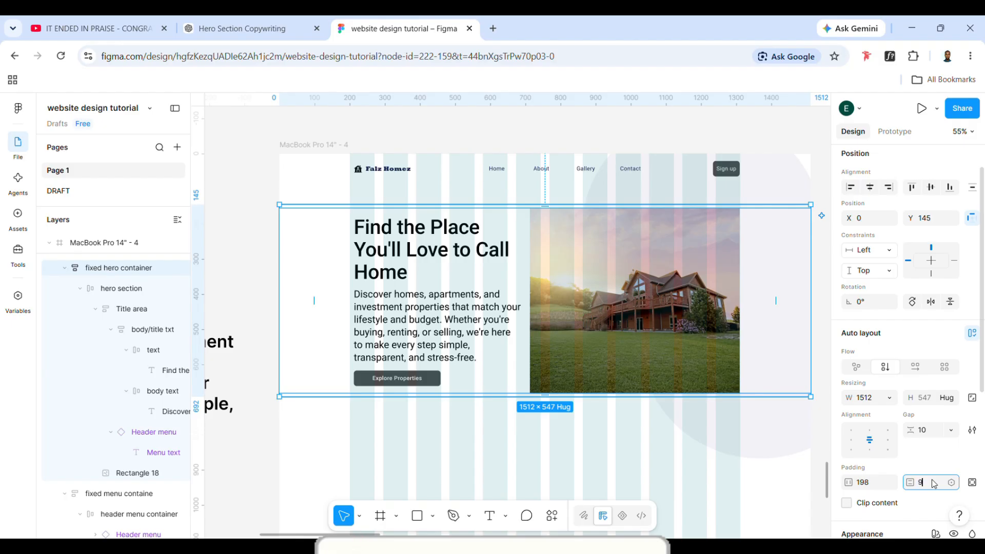
text(96)
key(Return)
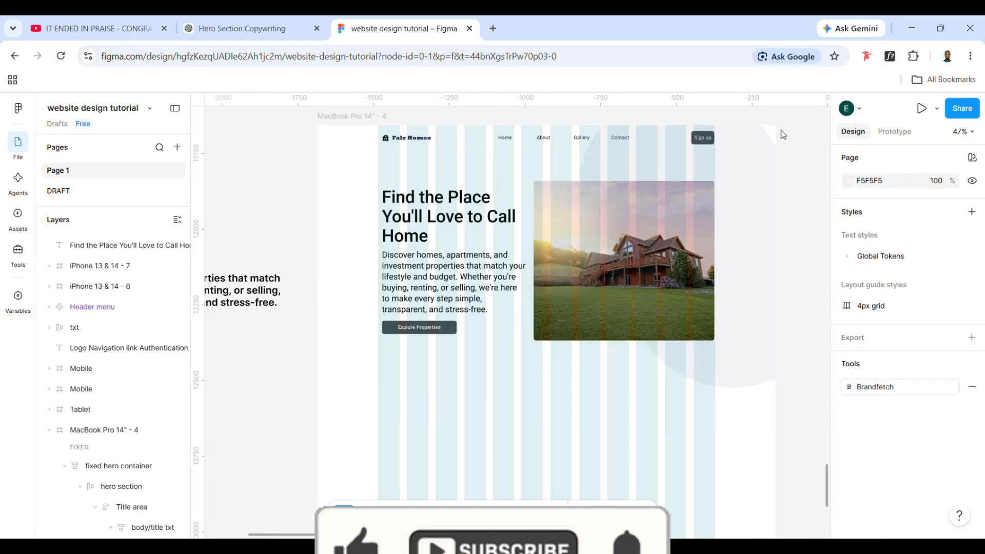
Reduce the fixed hero container's vertical padding to 80 and select the hero section inside it
click(543, 348)
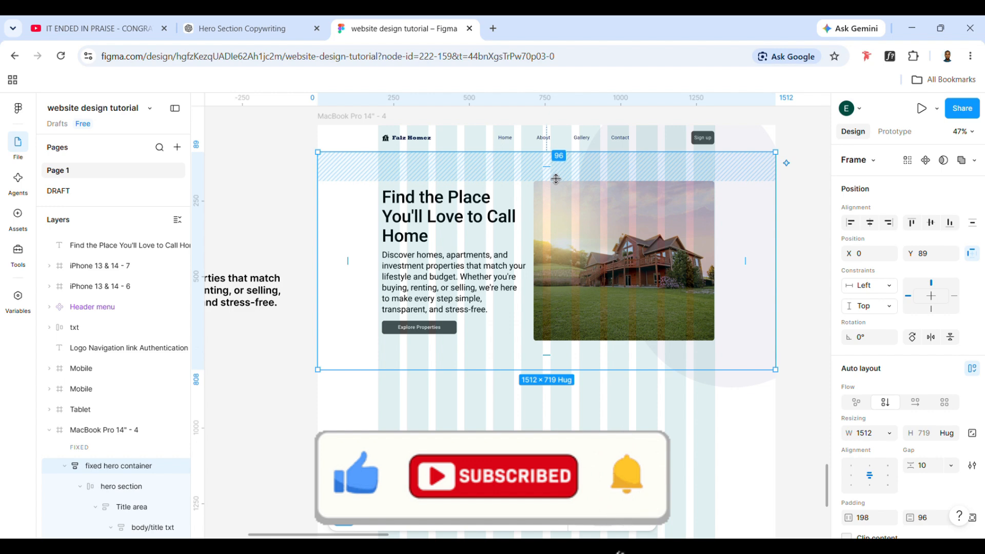
drag(556, 179, 547, 176)
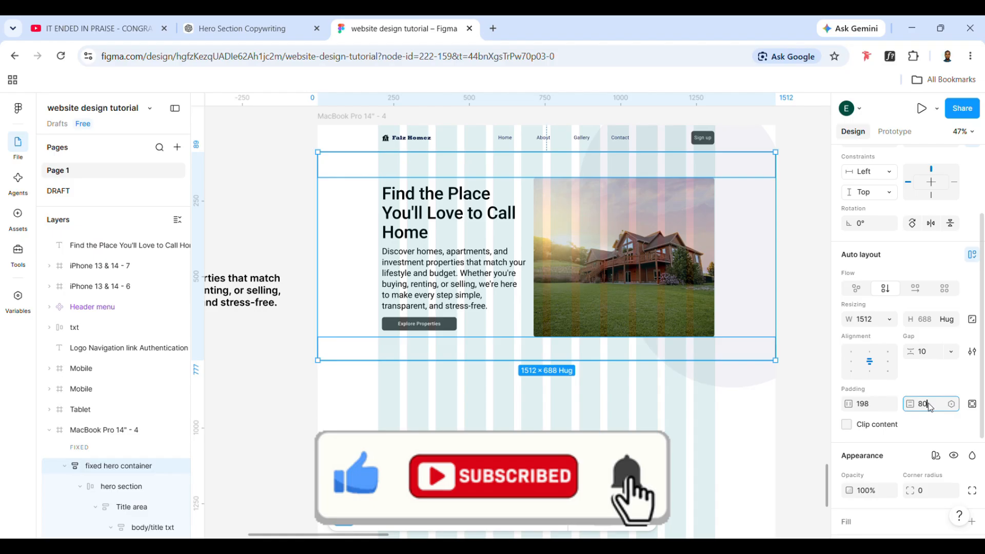
key(Return)
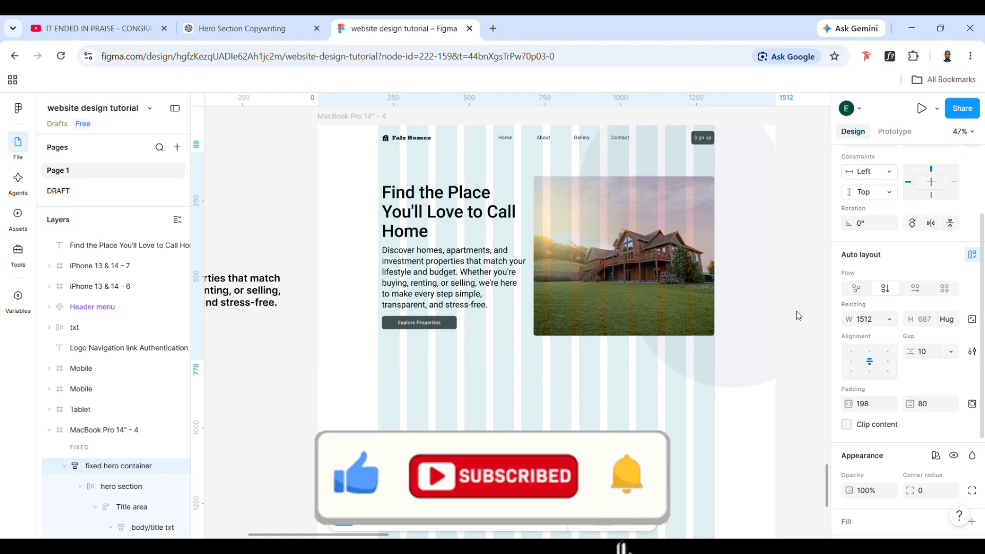
click(494, 396)
click(448, 299)
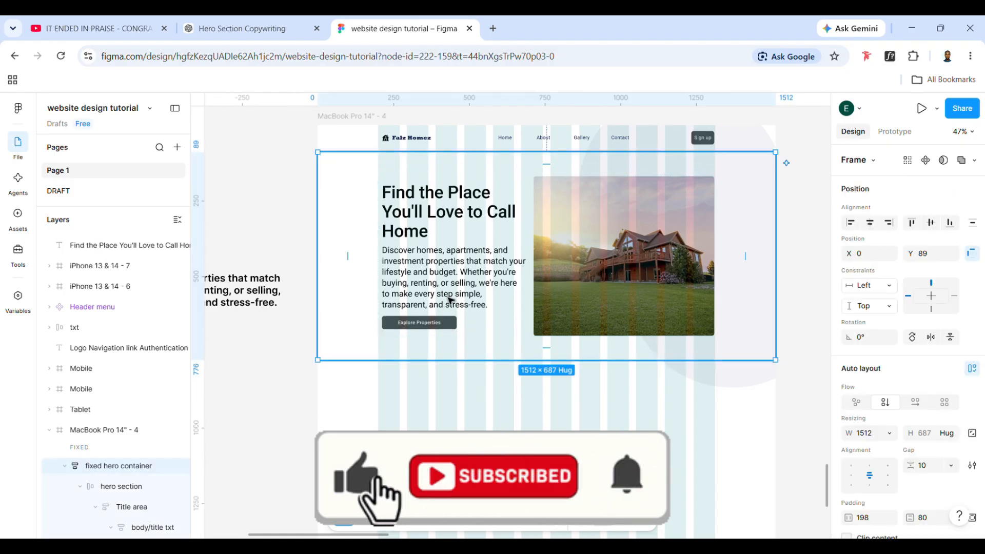
click(636, 333)
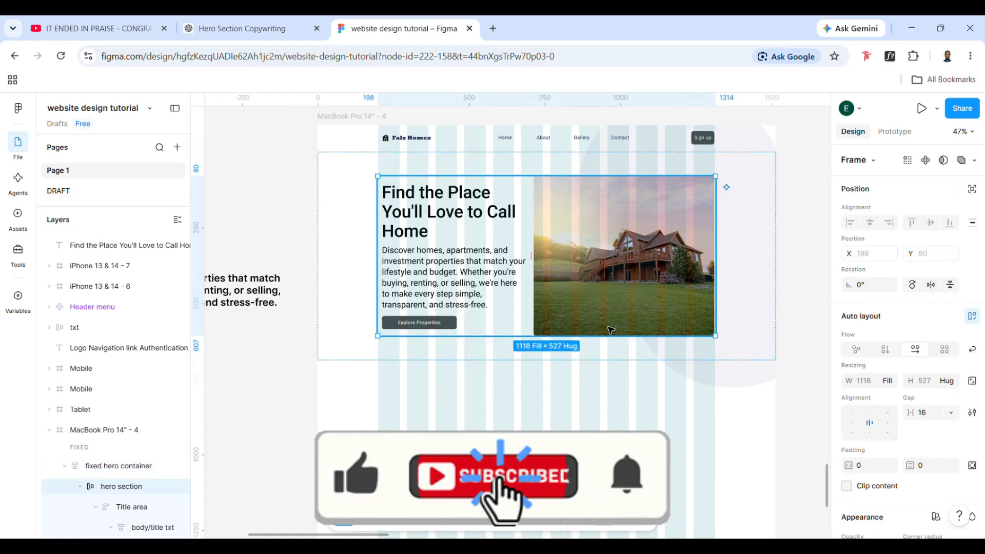
Set the house photo's corner radius to 10
click(636, 333)
click(928, 417)
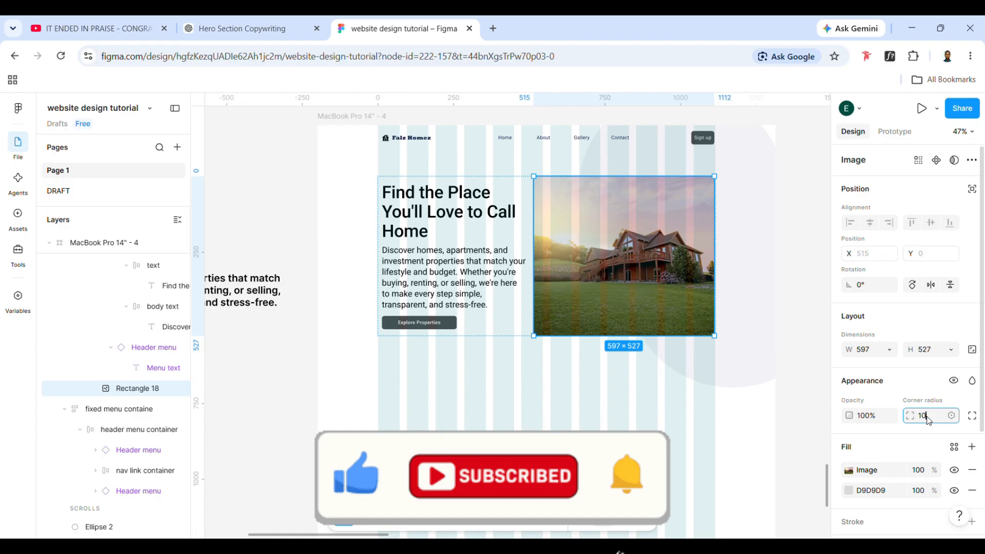
click(556, 417)
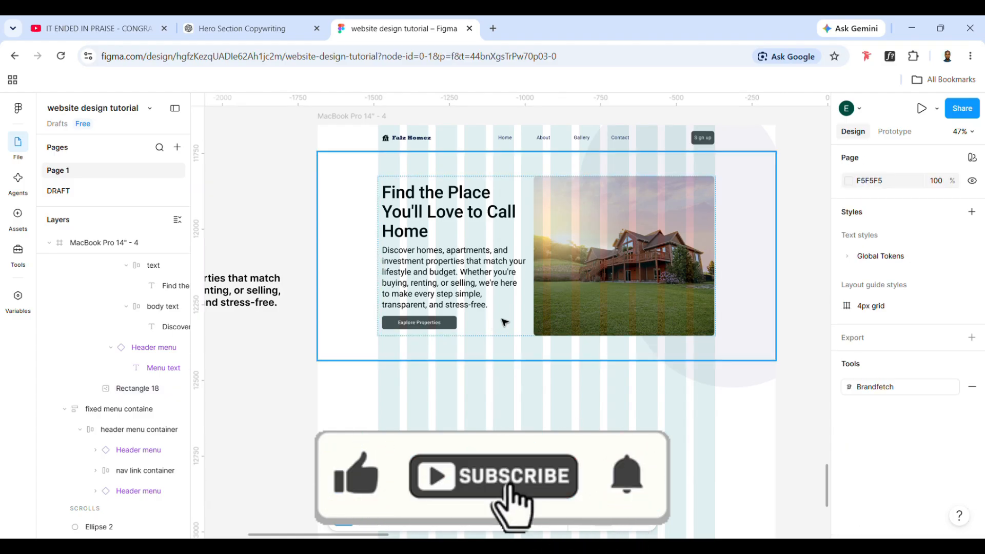
Duplicate the hero copy text beside the page and place the duplicate below the hero section inside the MacBook Pro 14" - 4 frame
scroll(504, 323, left, 1)
scroll(504, 322, left, 1)
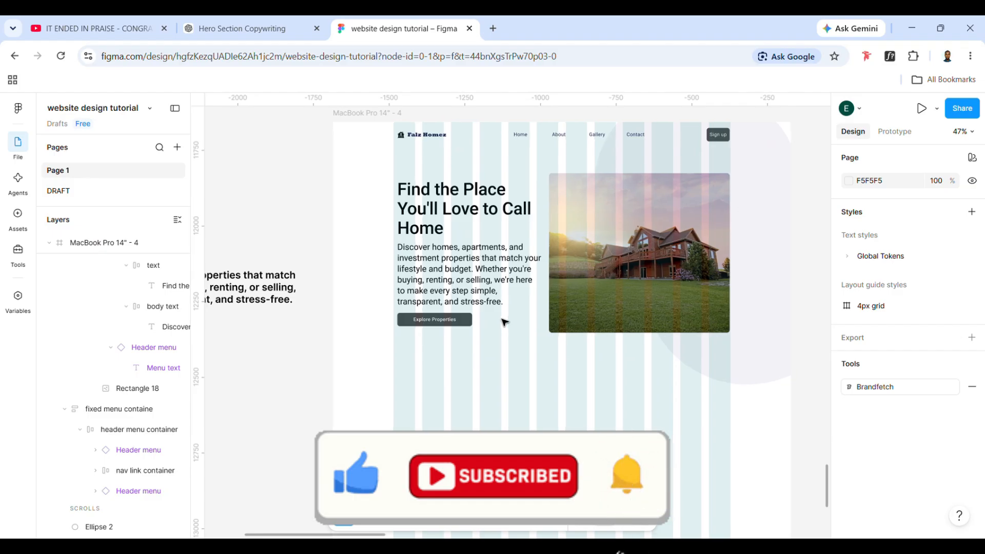
scroll(505, 322, left, 2)
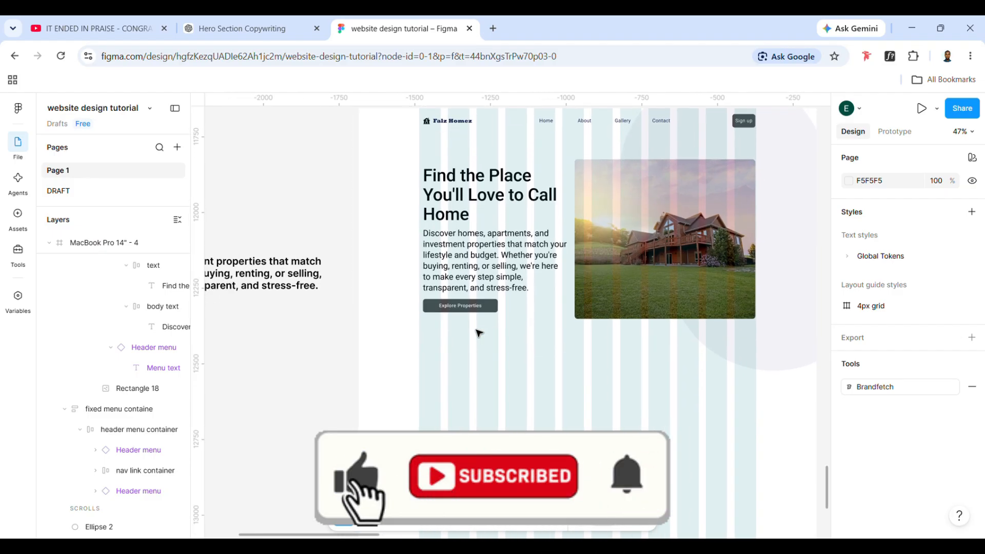
click(276, 285)
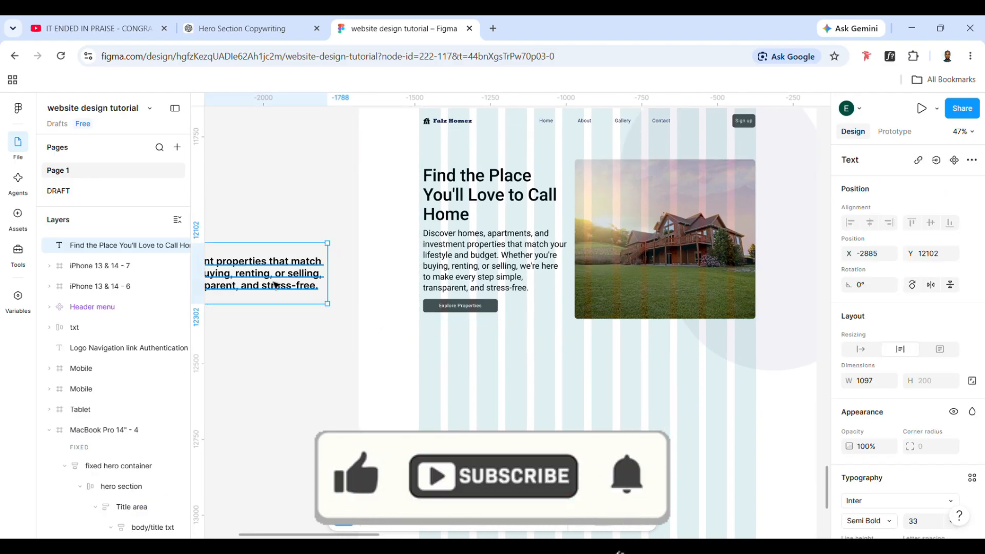
key(ctrl+d)
drag(276, 286, 747, 369)
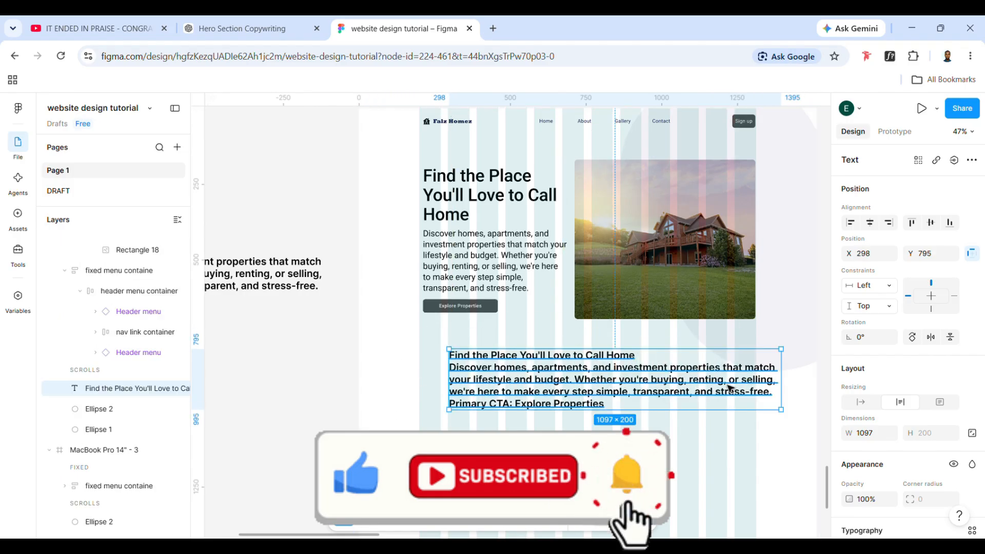
Replace the duplicated text's content with "Our Features"
double_click(730, 388)
text(O)
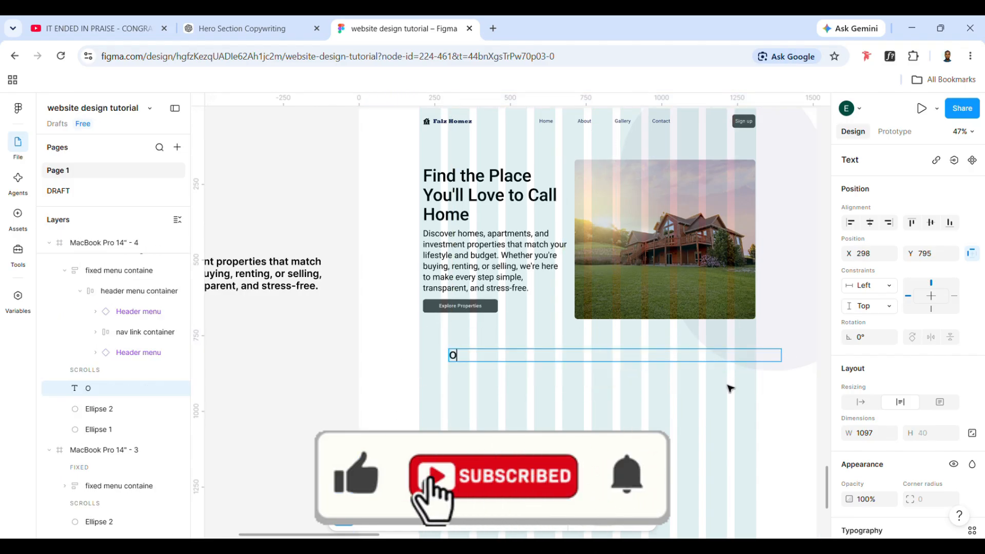
text(ur F)
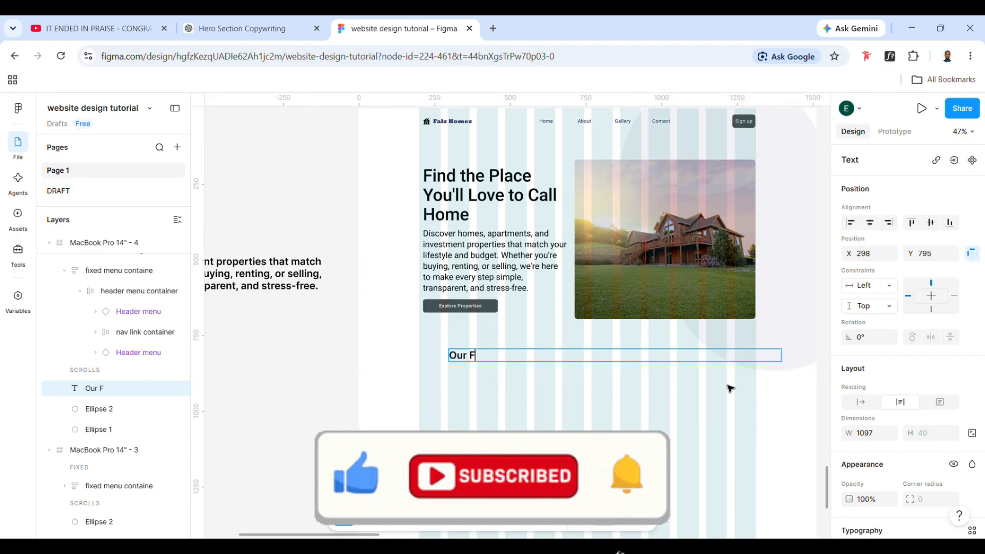
text(eautuyres)
key(BackSpace)
key(BackSpace)
key(BackSpace)
key(BackSpace)
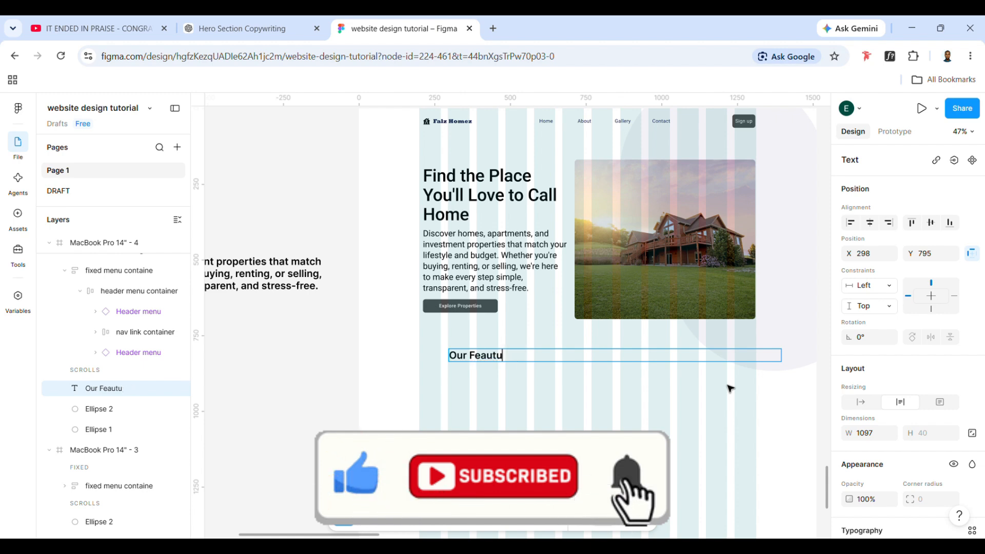
text(tures)
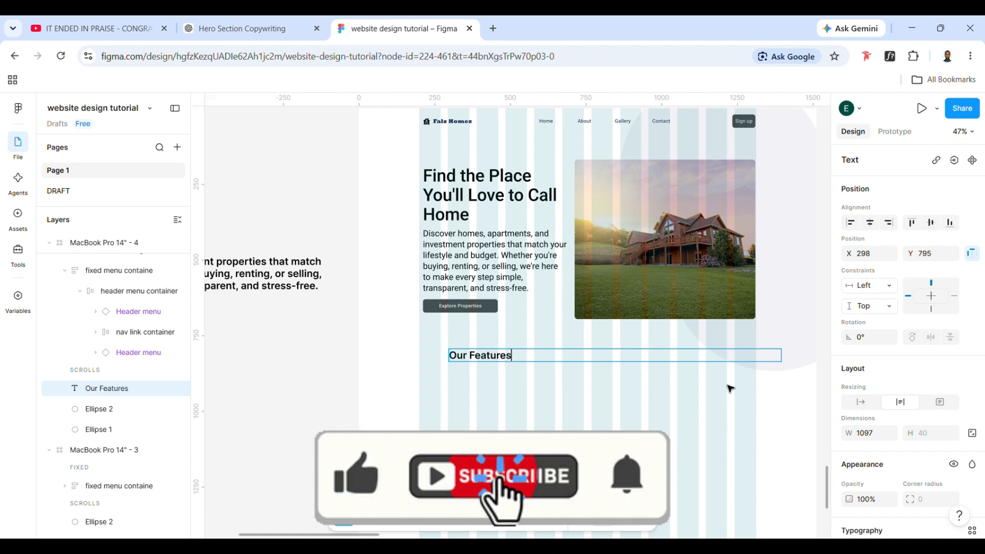
key(Escape)
scroll(880, 430, down, 3)
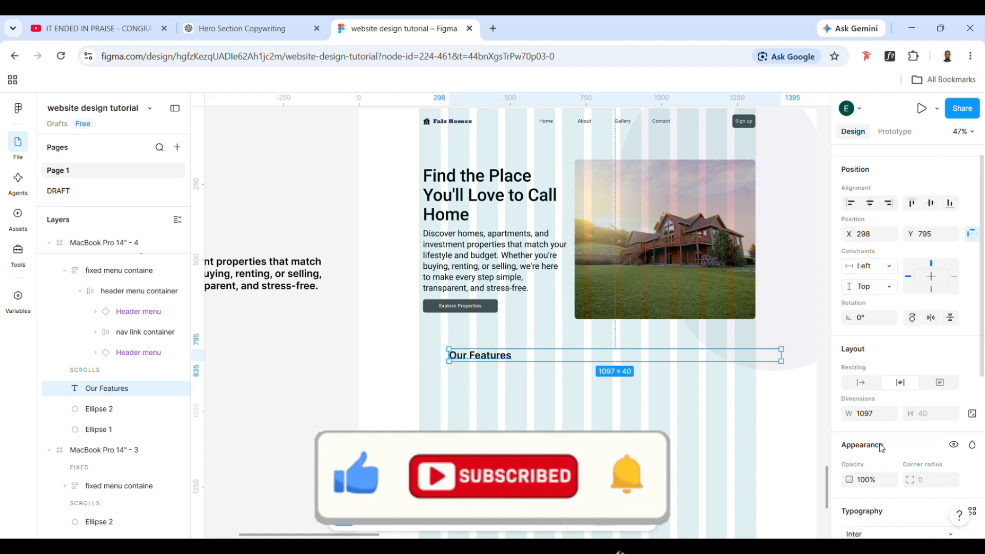
Narrow the "Our Features" text box to about 212 wide so it fits the words
click(523, 374)
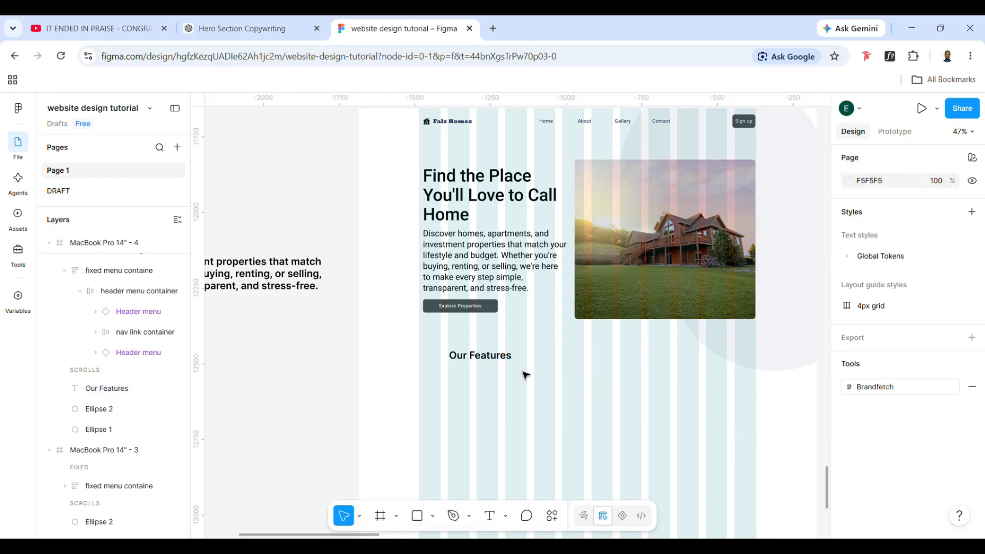
click(511, 356)
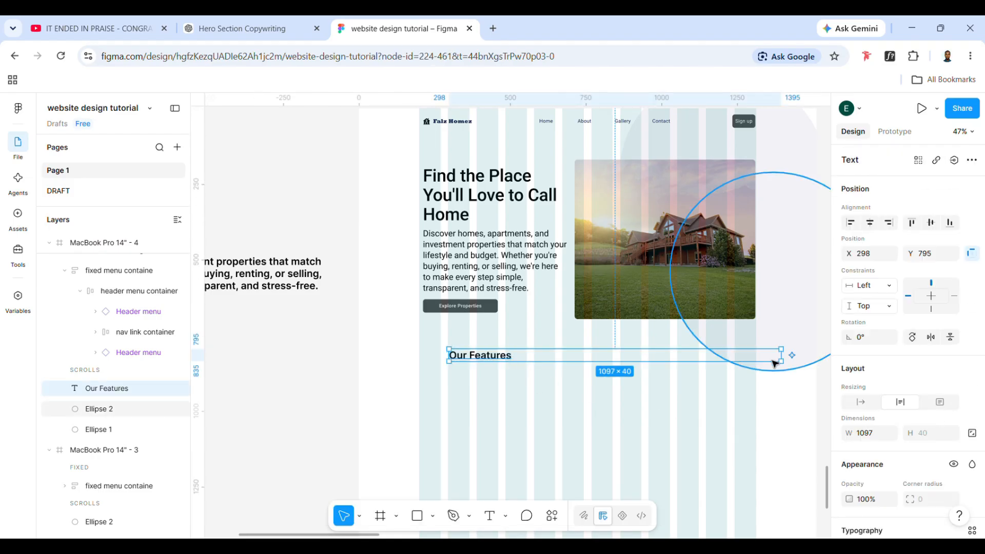
drag(786, 368, 523, 378)
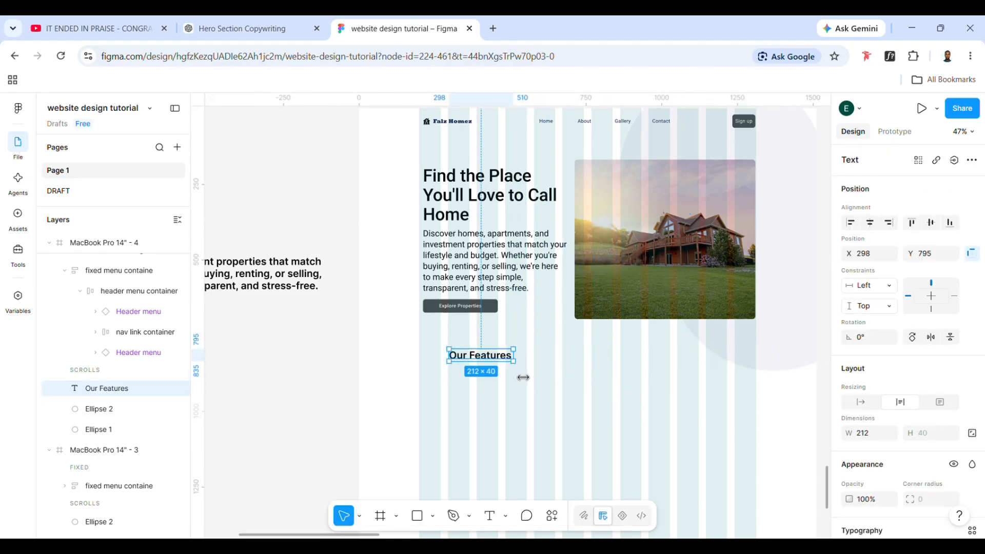
Apply the M3/display large-emphasized text style to "Our Features" and widen its box to about 336 so it fits one line
scroll(911, 453, down, 4)
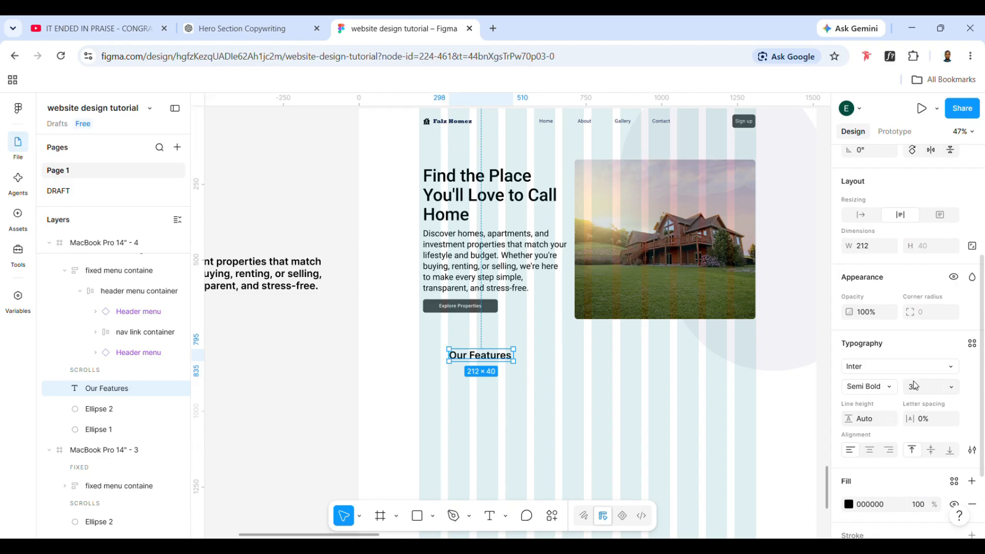
click(976, 347)
scroll(749, 411, down, 3)
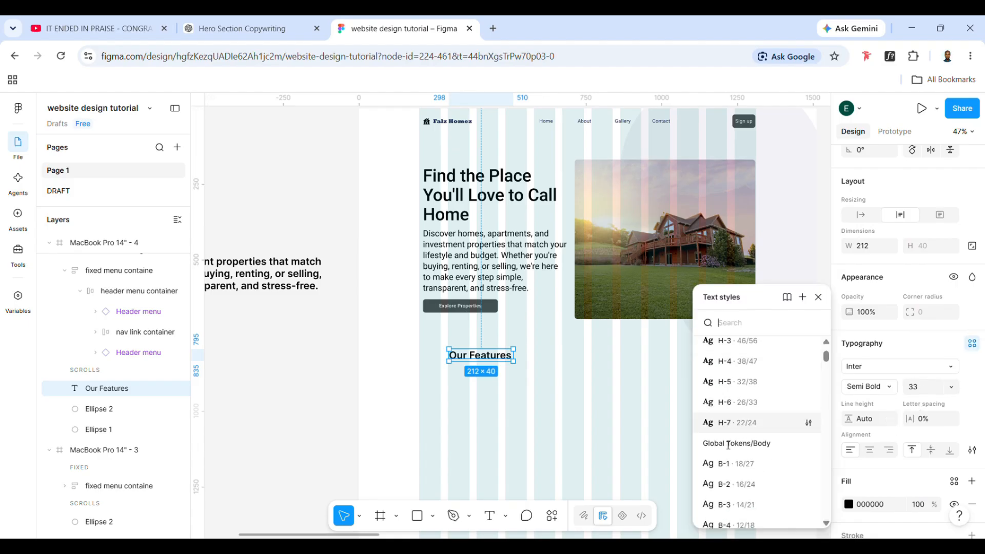
scroll(757, 465, down, 1)
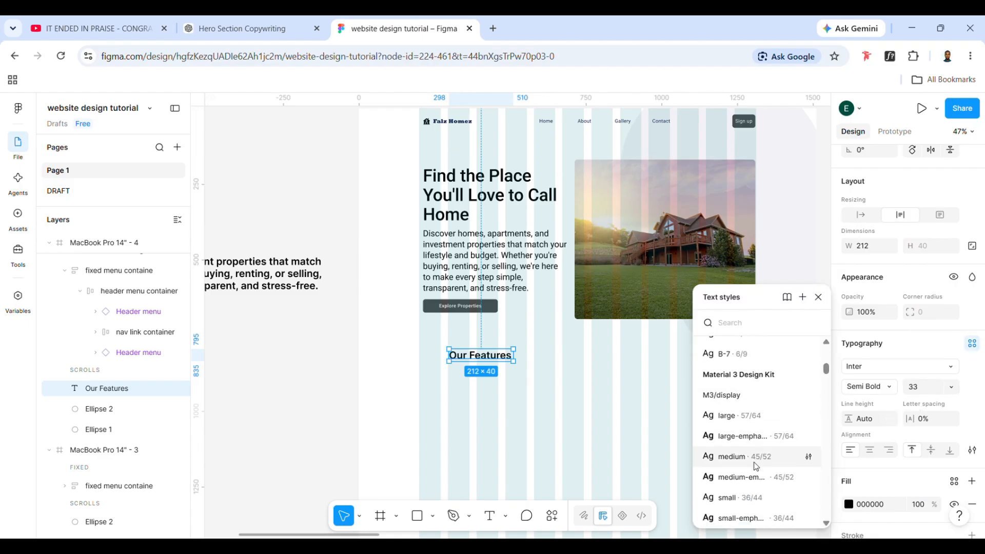
click(739, 431)
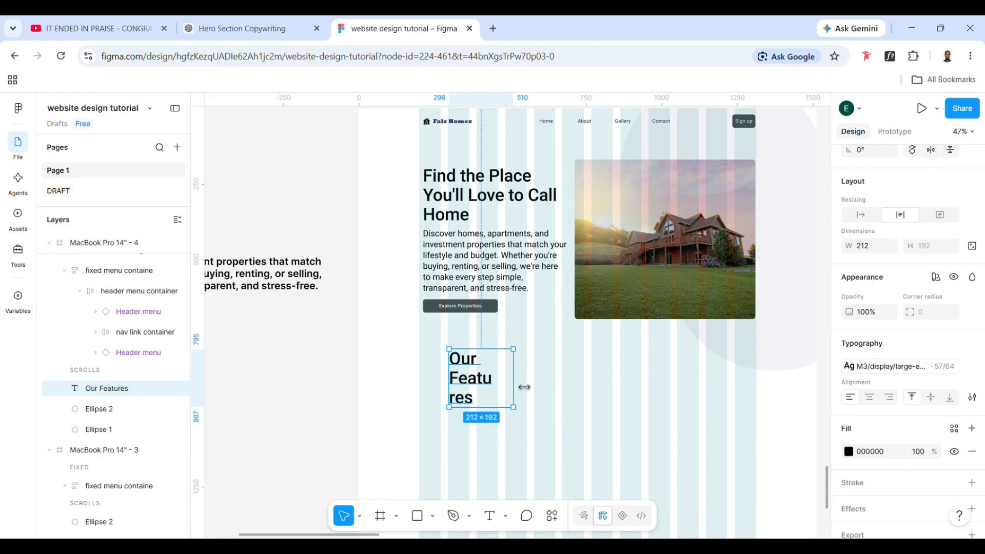
drag(524, 387, 569, 390)
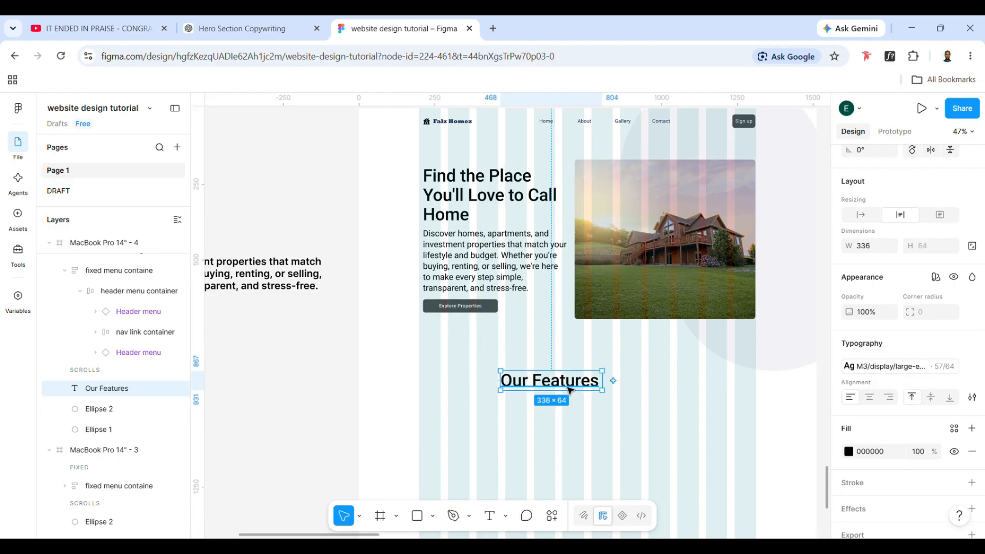
Apply the M3/display medium-emphasized text style to "Our Features" and narrow its box to about 261 wide
scroll(567, 389, down, 2)
scroll(567, 388, right, 2)
click(898, 367)
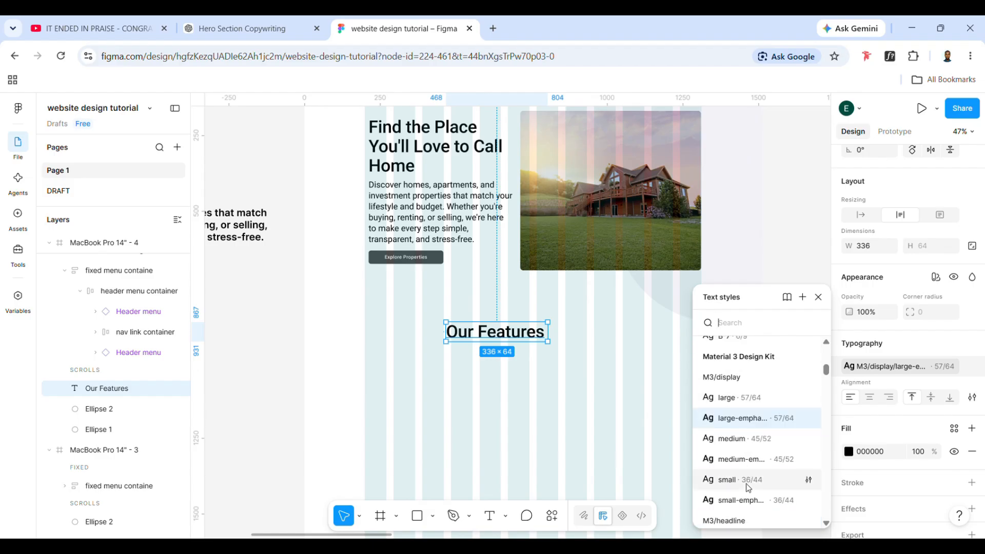
click(744, 459)
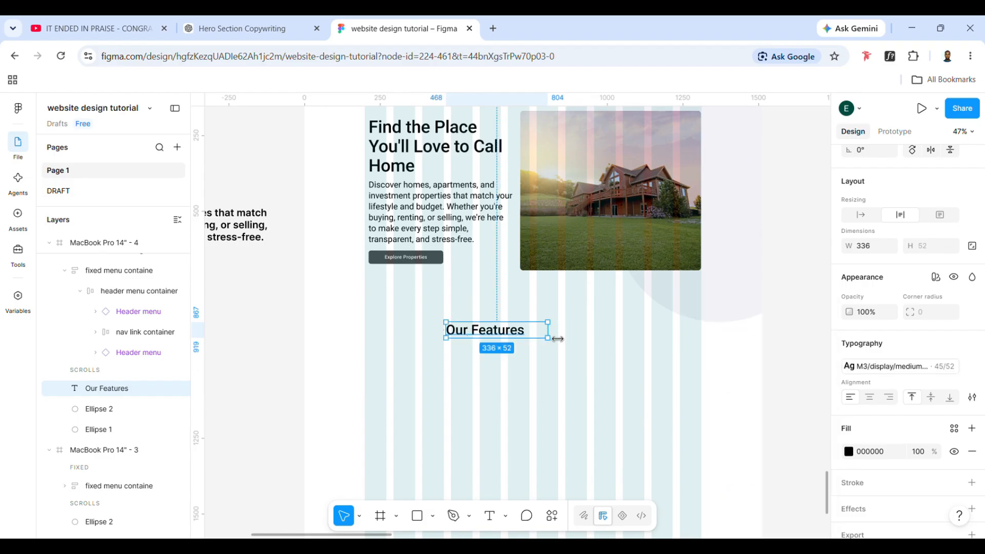
drag(558, 339, 532, 347)
scroll(531, 347, right, 3)
scroll(531, 347, up, 1)
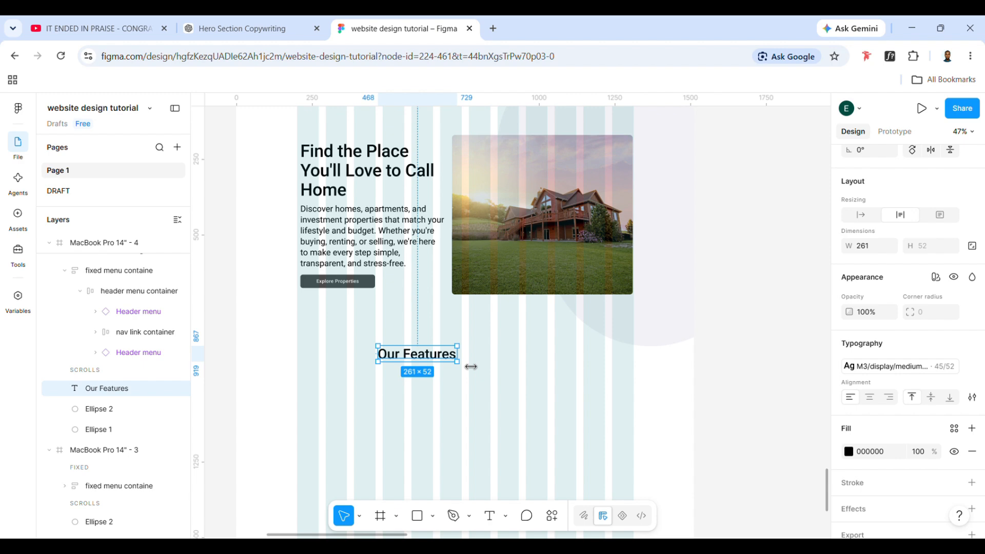
Compare the text style of the hero headline with that of the "Our Features" heading
double_click(337, 168)
double_click(338, 169)
double_click(338, 169)
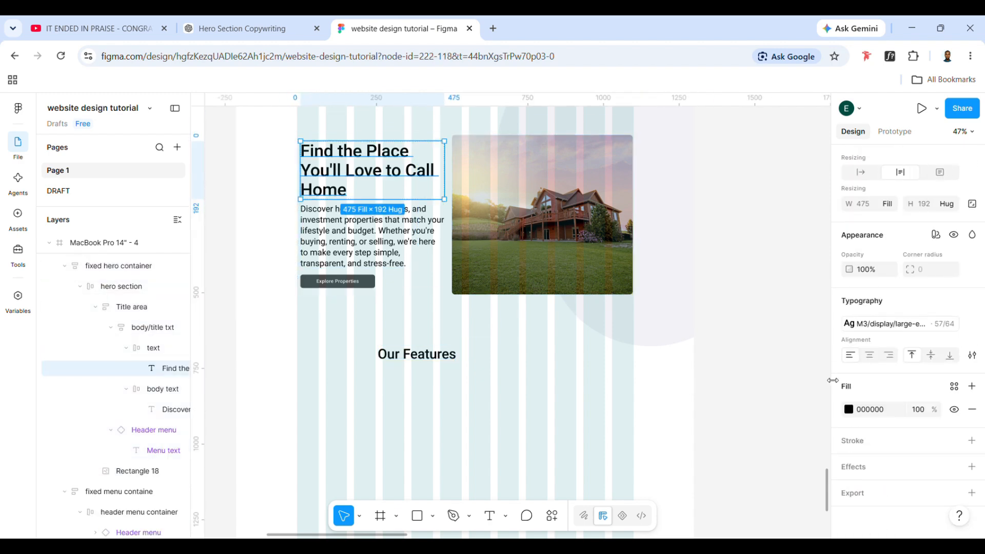
click(452, 356)
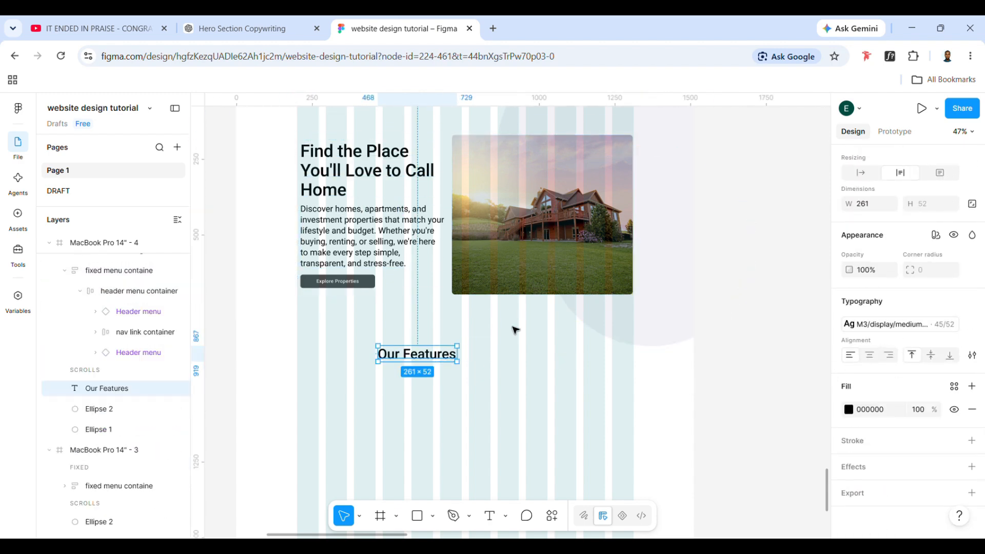
click(349, 201)
double_click(347, 199)
double_click(344, 199)
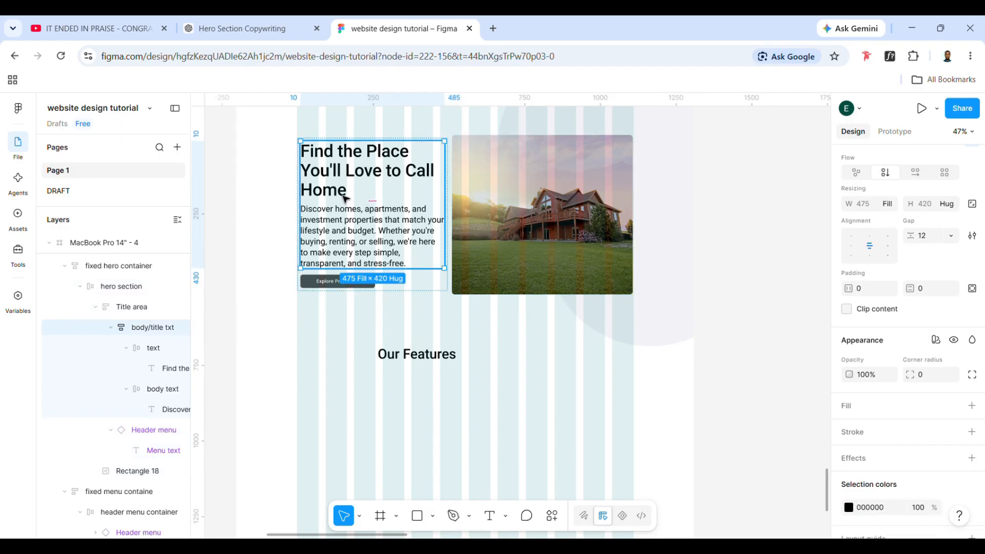
double_click(344, 199)
click(882, 323)
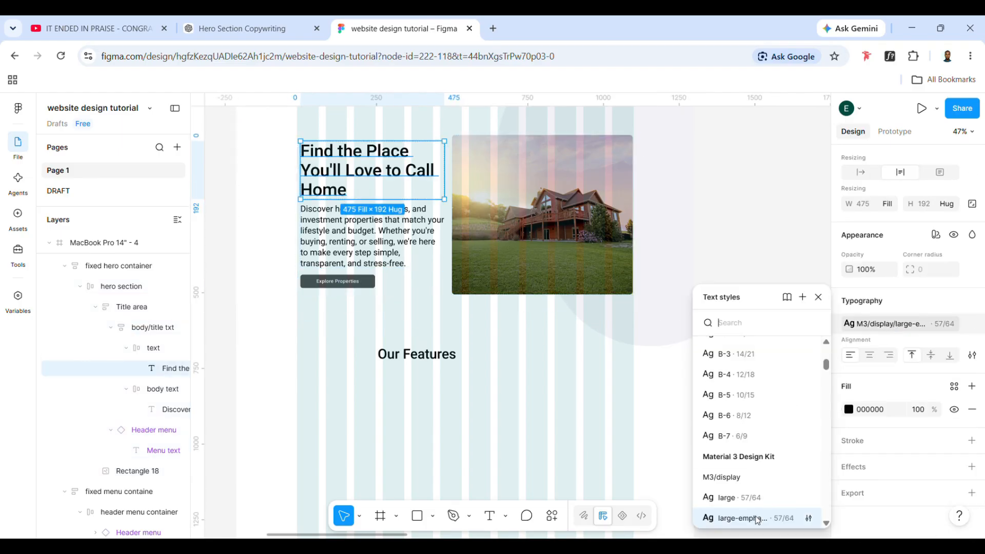
scroll(758, 513, down, 1)
click(441, 355)
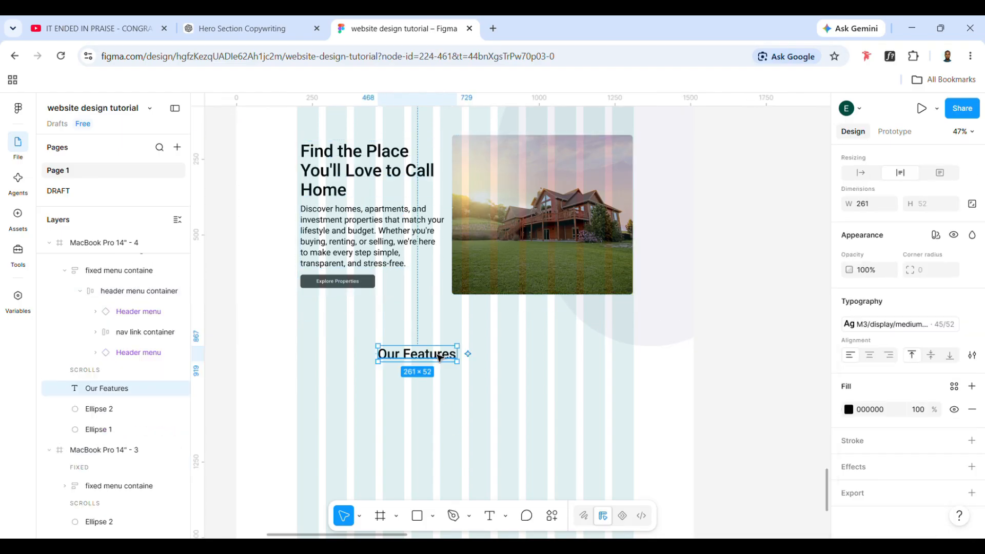
click(863, 325)
click(417, 413)
Wrap the "Our Features" heading in an auto layout frame and move it to about X 574, Y 855 below the hero section
click(439, 360)
key(shift+a)
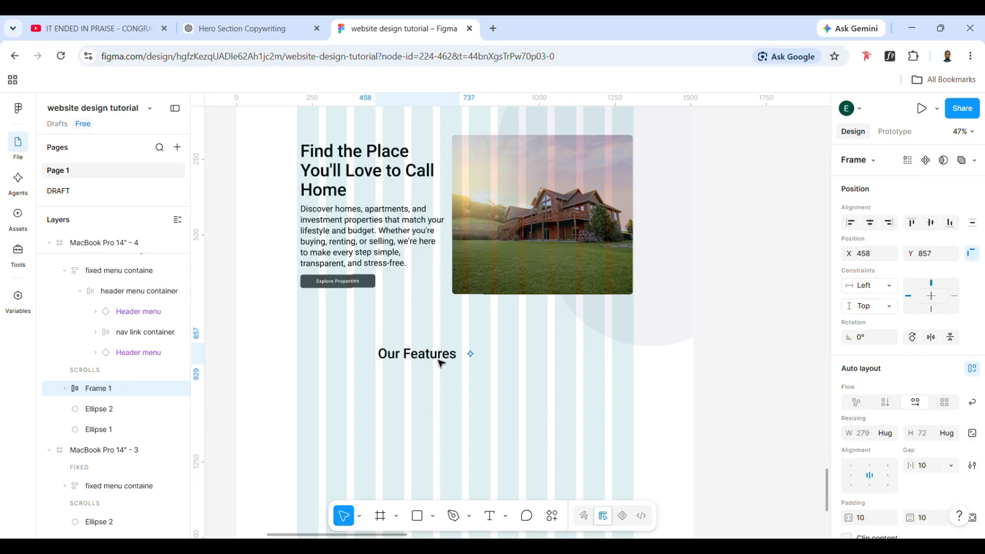
drag(440, 363, 475, 362)
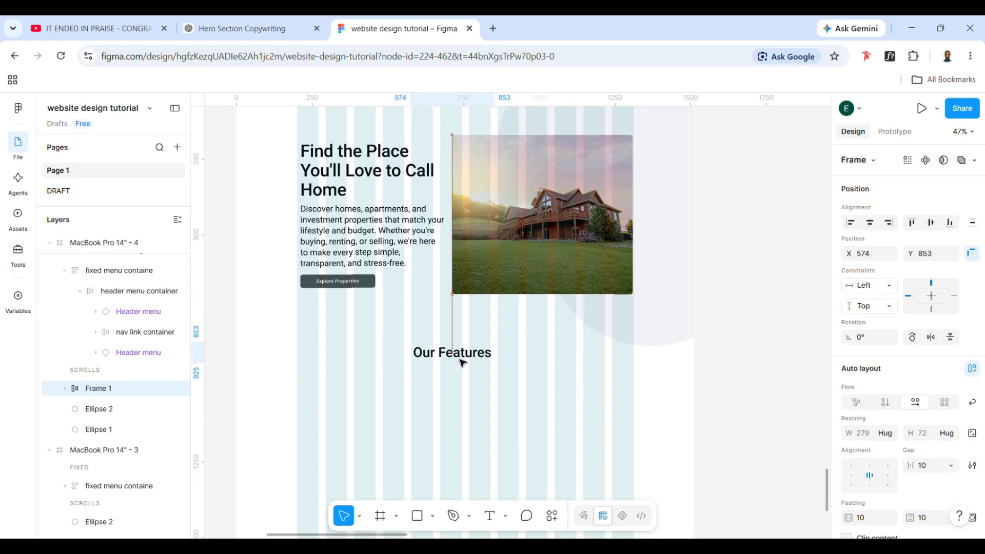
Rename the auto layout frame around "Our Features" to "header" and select it
double_click(100, 389)
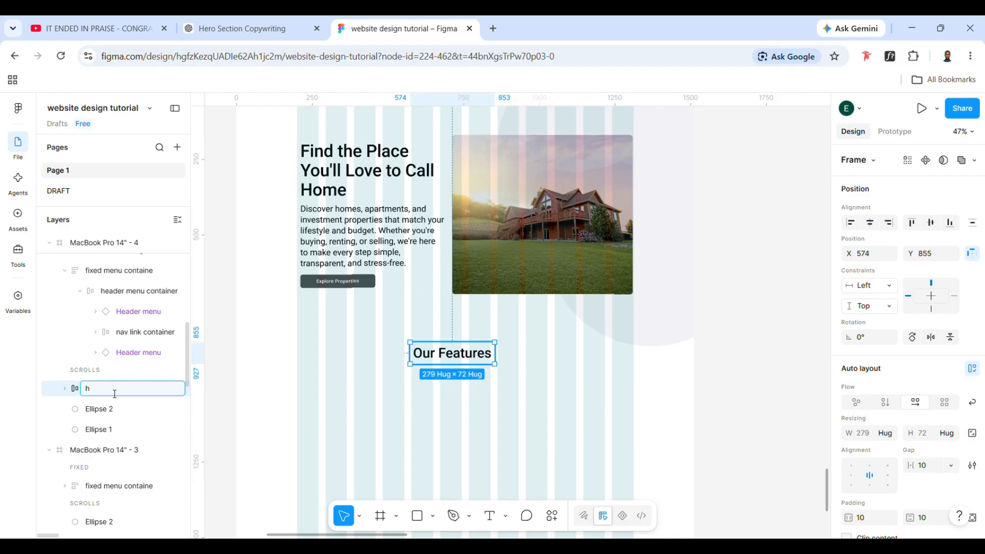
click(460, 384)
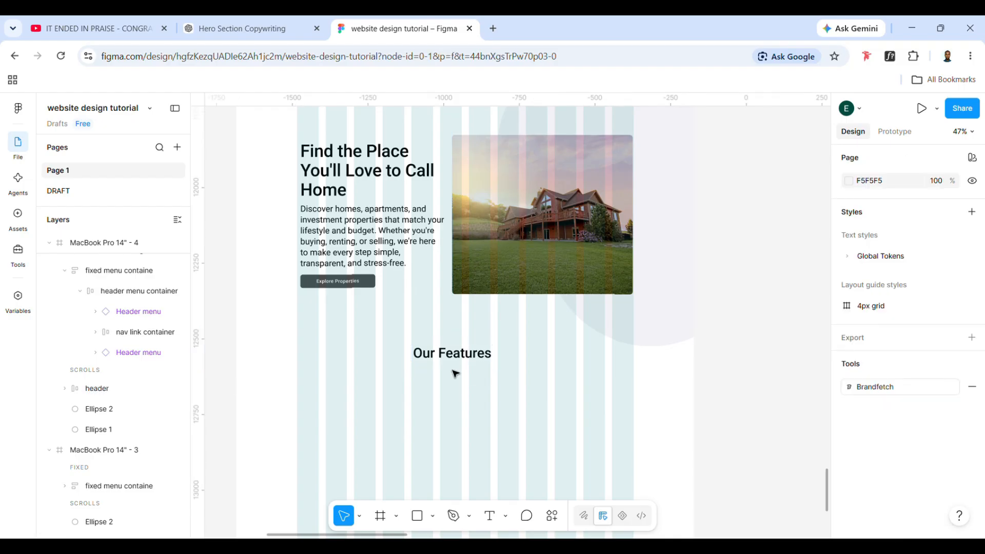
click(456, 359)
Replace the reference copy beside the page with the copied list of four features, from Verified Property Listings to Hassle-Free Buying & Renting
scroll(412, 378, left, 1)
scroll(416, 381, left, 6)
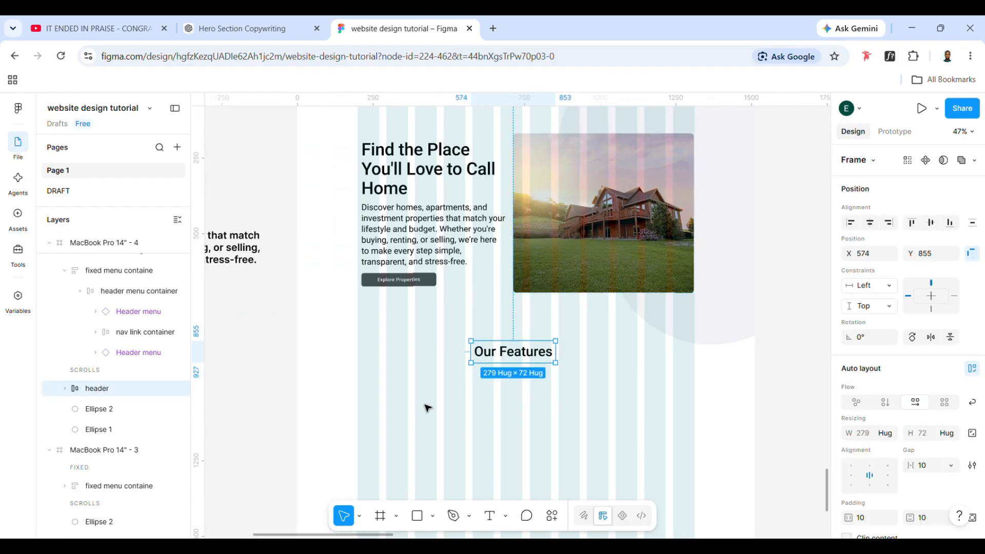
scroll(424, 407, down, 2)
click(284, 201)
scroll(287, 205, left, 1)
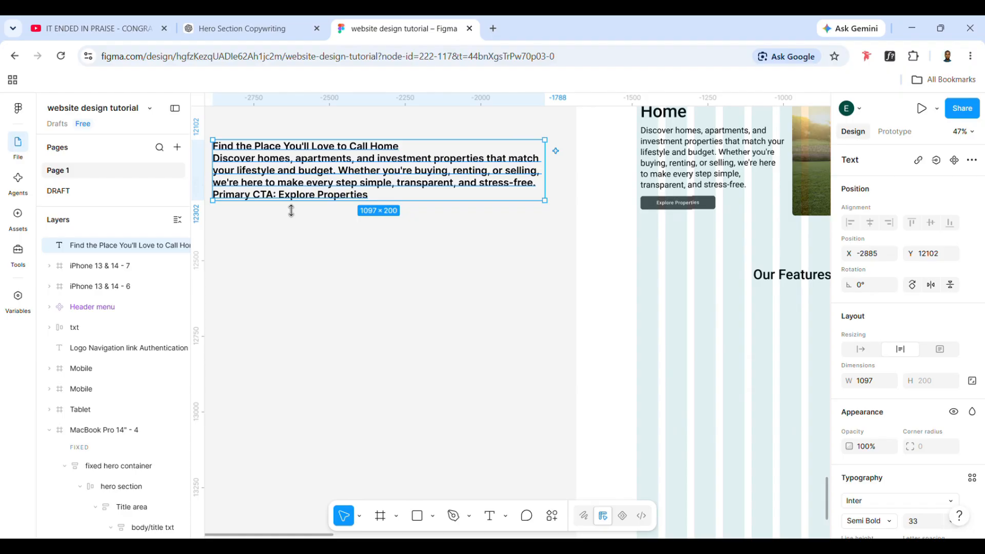
scroll(284, 182, up, 1)
double_click(284, 182)
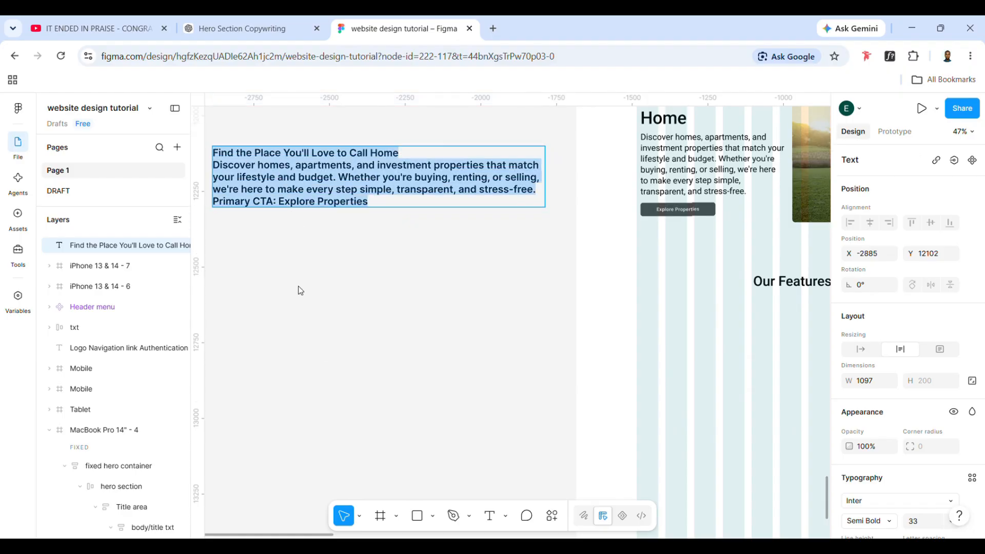
text(1. Verified Property Listings Every property is carefully reviewed to ensure accurate information, genuine availability, and complete transparency—so you can search with confidence. 2. Expert Local Agents Our experienced real estate professionals understand the local market and are ready to guide you from your first viewing to the final paperwork. 3. Smart Property Search Quickly find homes that match your lifestyle and budget using intuitive filters for location, price, property type, bedrooms, and amenities. 4. Hassle-Free Buying & Renting From scheduling viewings to closing the deal, we simplify every step of the process, making your real estate journey smooth and worry-free.)
scroll(311, 331, up, 1)
scroll(311, 331, left, 1)
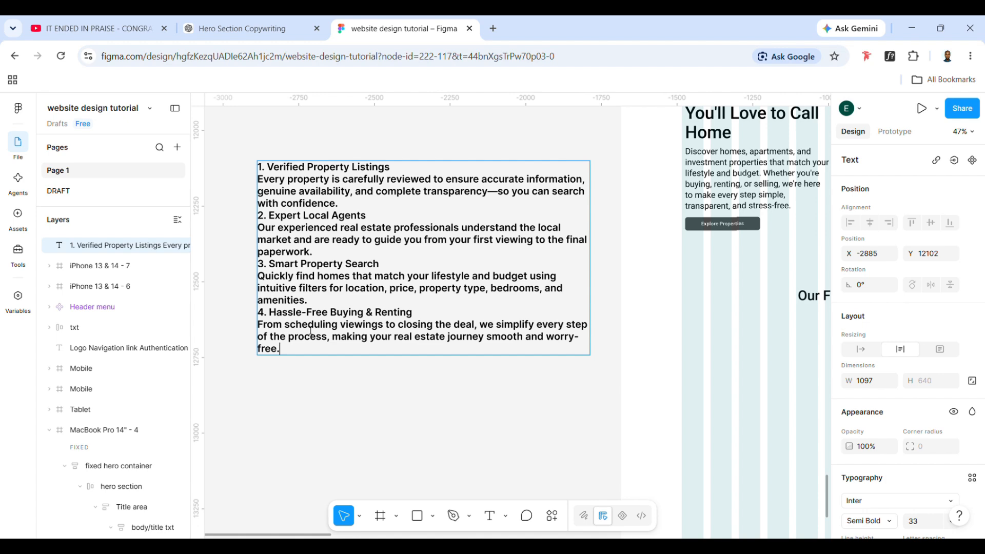
Narrow the features copy text box to about 667 wide and move it next to the page, to about X -2379, Y 12227
scroll(310, 331, right, 3)
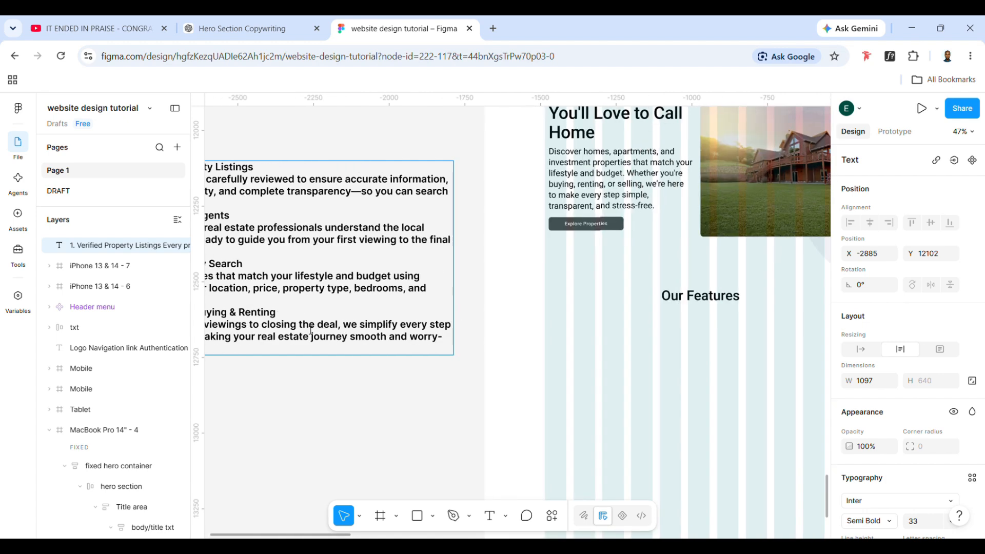
scroll(311, 331, left, 3)
scroll(311, 331, down, 1)
click(588, 354)
drag(631, 241, 500, 243)
drag(400, 243, 553, 281)
scroll(553, 281, right, 5)
scroll(554, 283, left, 1)
scroll(554, 283, down, 1)
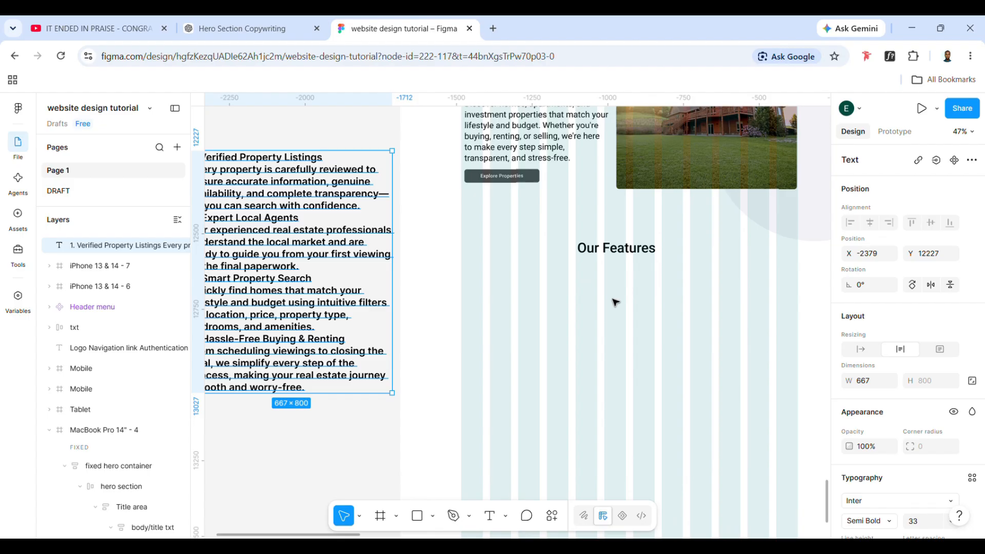
scroll(616, 303, down, 2)
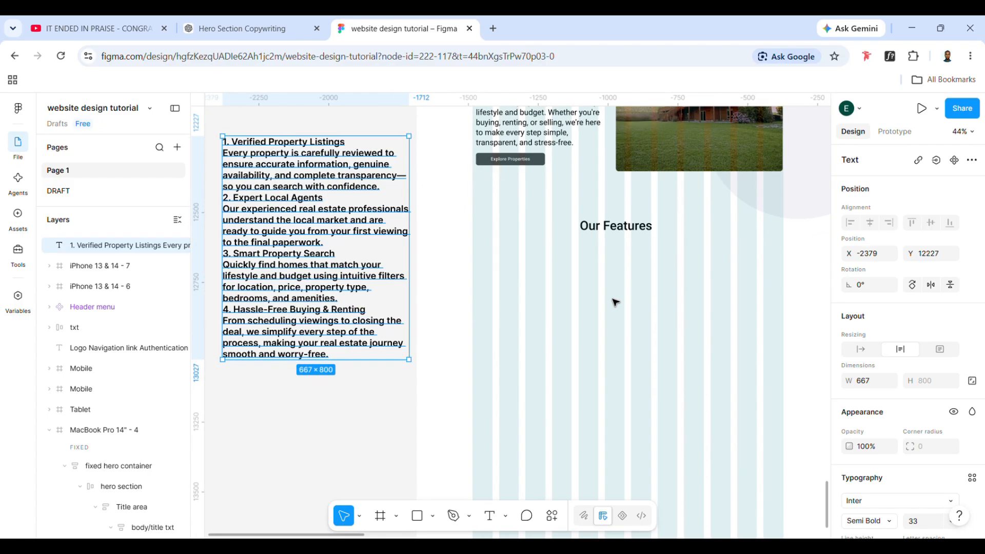
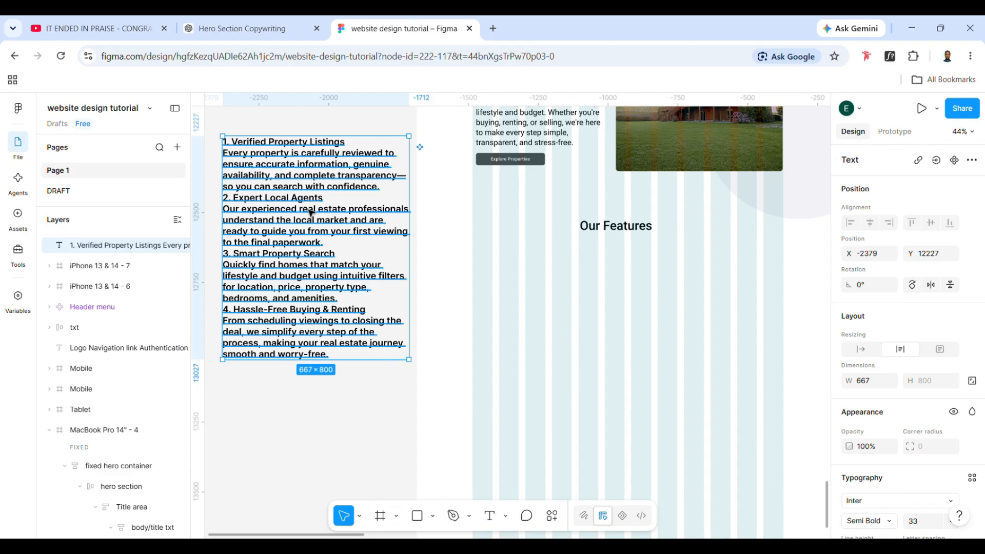
Duplicate the features copy below the "Our Features" heading and trim the duplicate to the Verified Property Listings item
alt+drag(309, 212, 587, 319)
triple_click(587, 320)
drag(515, 314, 703, 475)
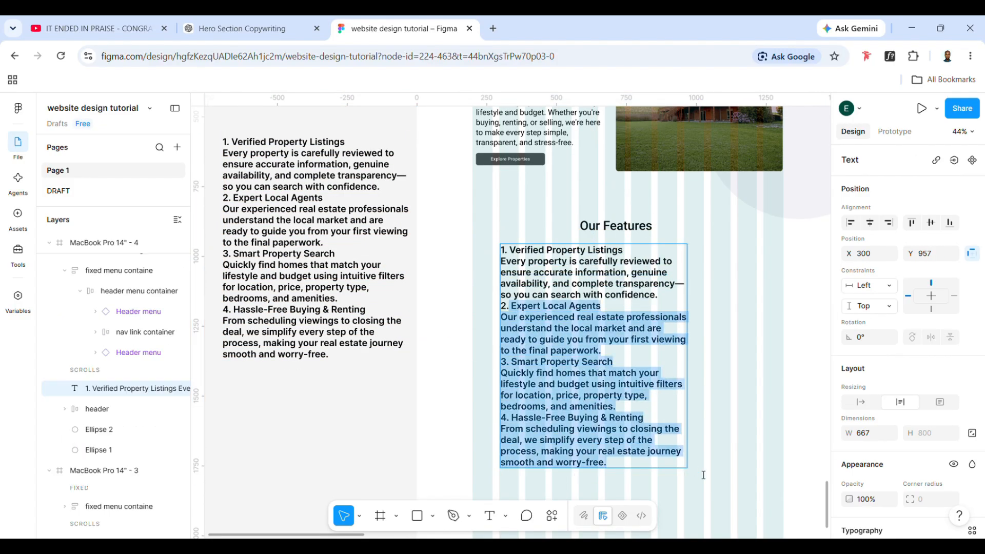
key(BackSpace)
key(Escape)
click(587, 377)
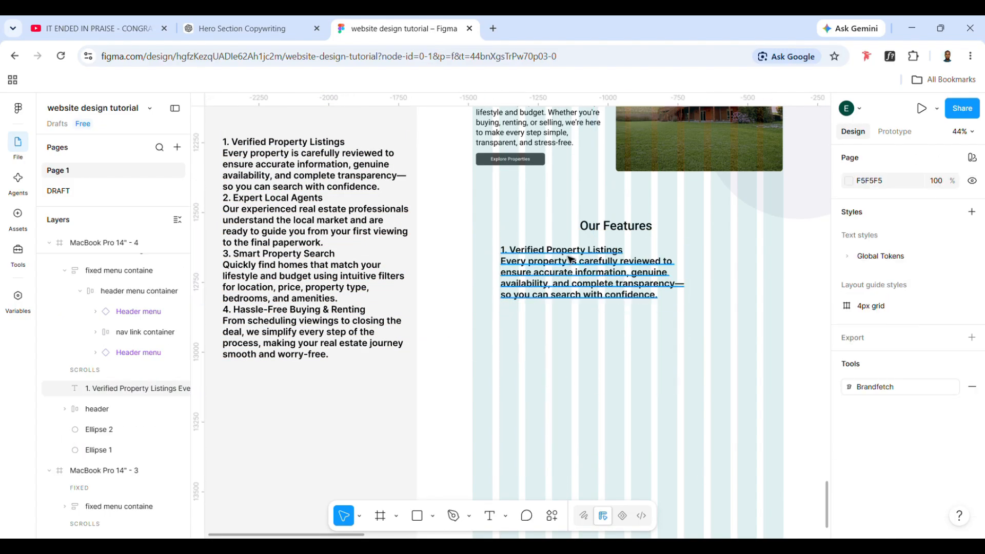
Duplicate the Verified Property Listings text block and place one copy above the other, at about X 271, Y 1037
click(569, 258)
drag(580, 278, 573, 303)
key(ctrl+d)
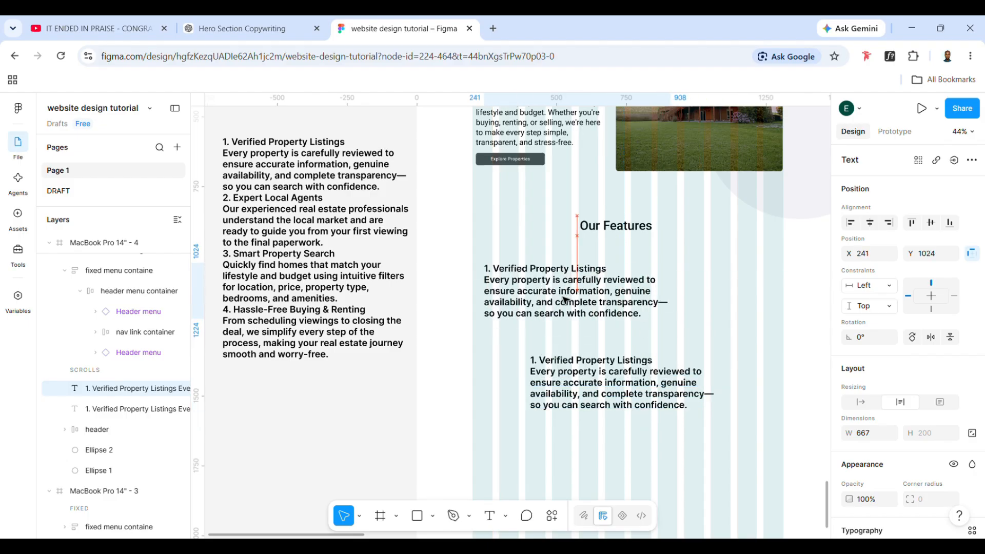
Reduce the upper copy's text to "Verified Property Listings" and narrow its text box to about 416 wide
double_click(573, 303)
triple_click(573, 302)
key(BackSpace)
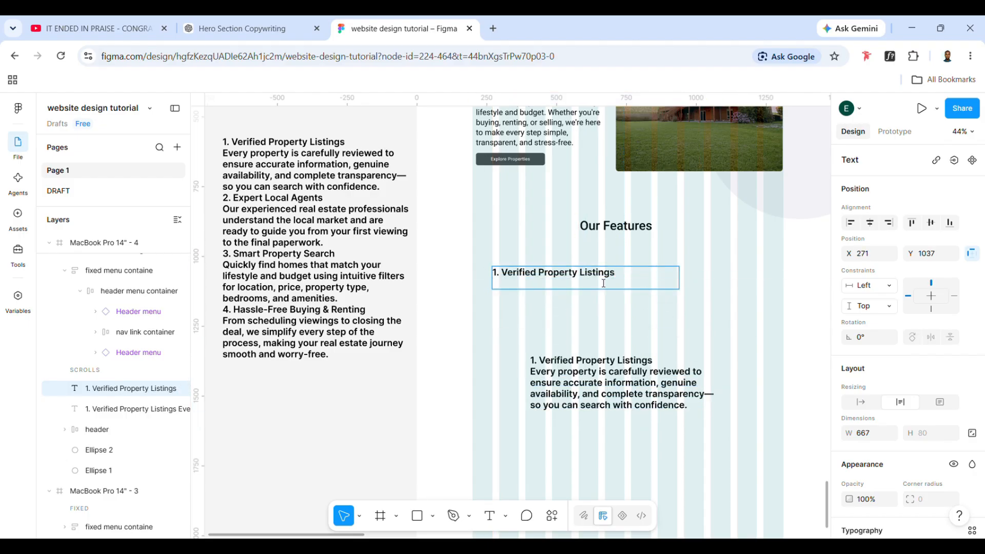
click(508, 280)
key(BackSpace)
key(BackSpace)
key(BackSpace)
key(Down)
key(BackSpace)
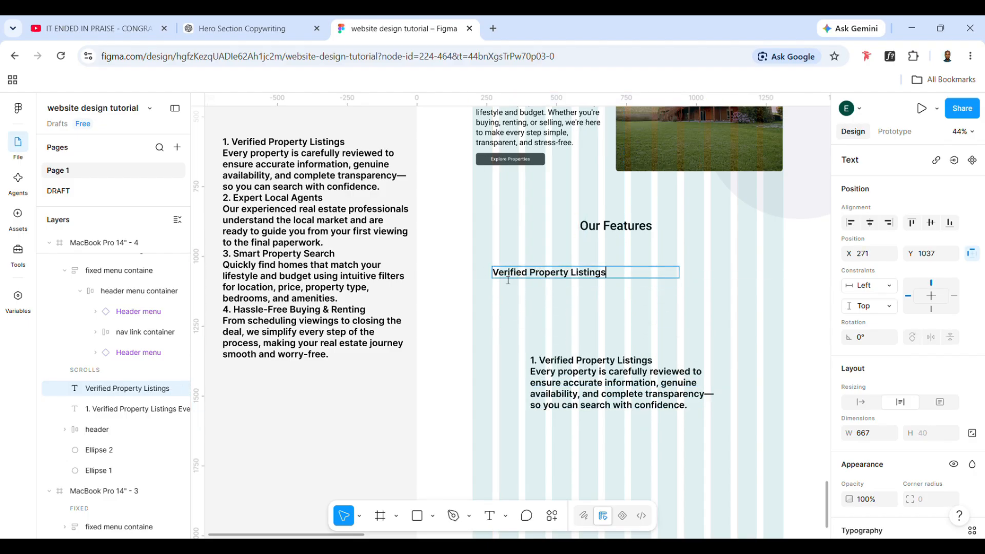
click(547, 287)
click(600, 275)
drag(690, 284, 623, 291)
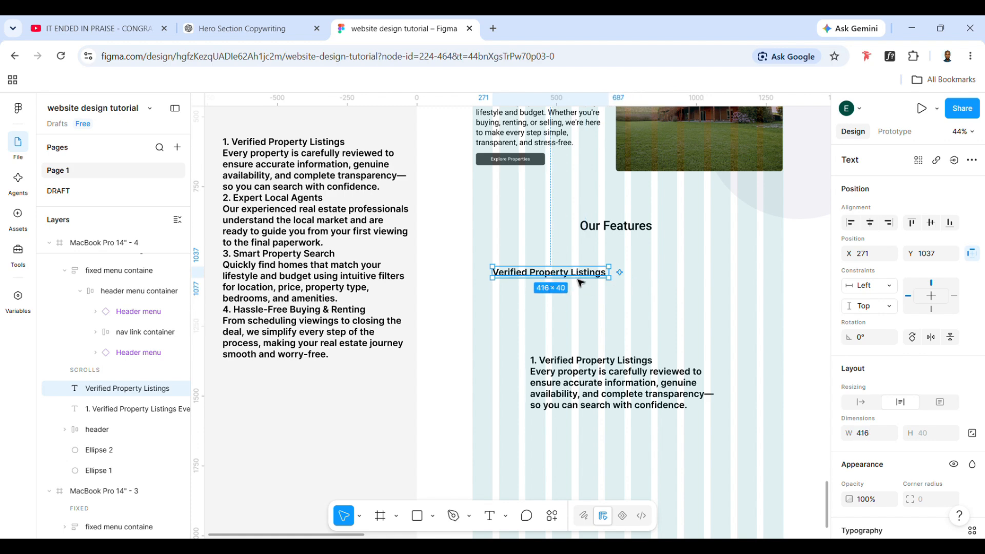
Apply the small-emphasized 36/44 text style from M3/display to the "Verified Property Listings" title
scroll(918, 465, down, 5)
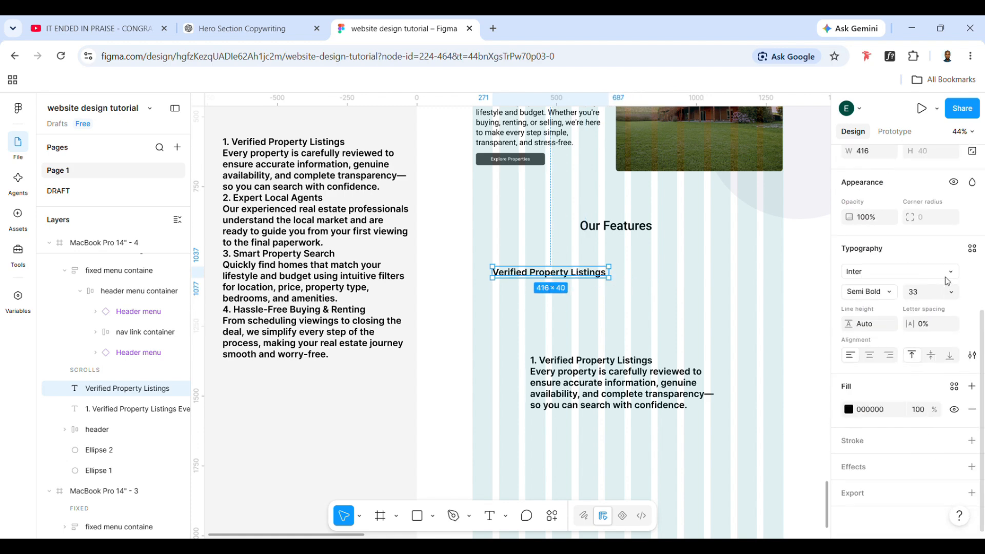
click(972, 248)
scroll(743, 426, down, 8)
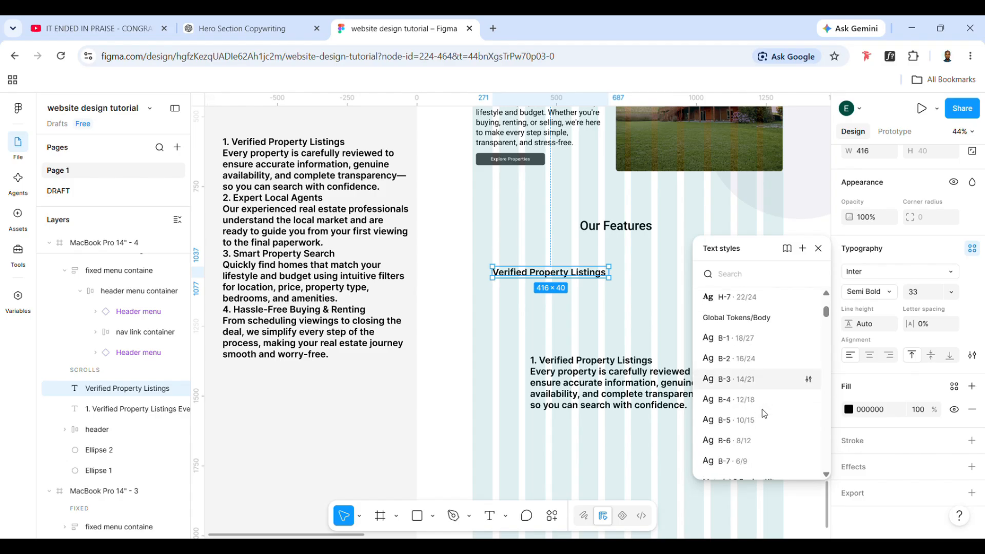
scroll(744, 431, down, 3)
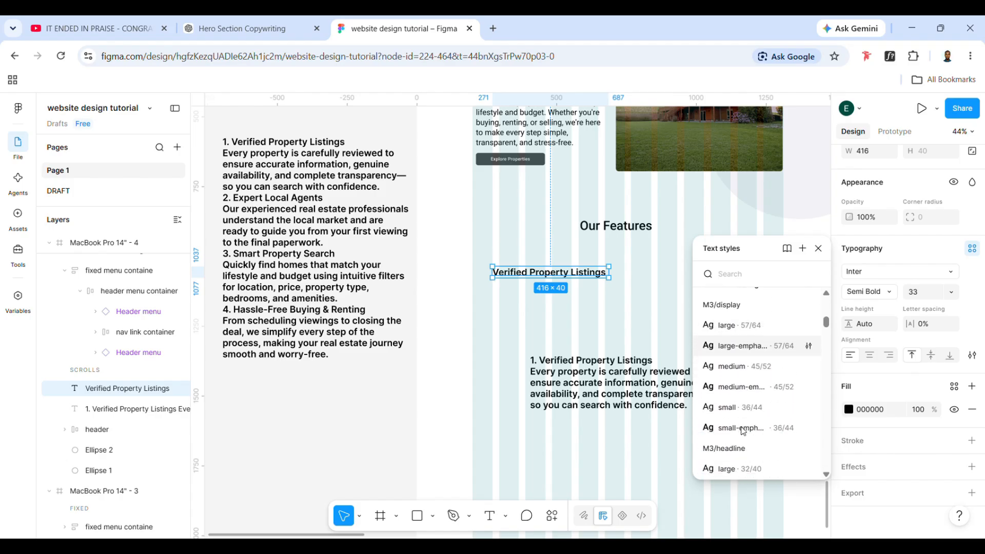
click(744, 433)
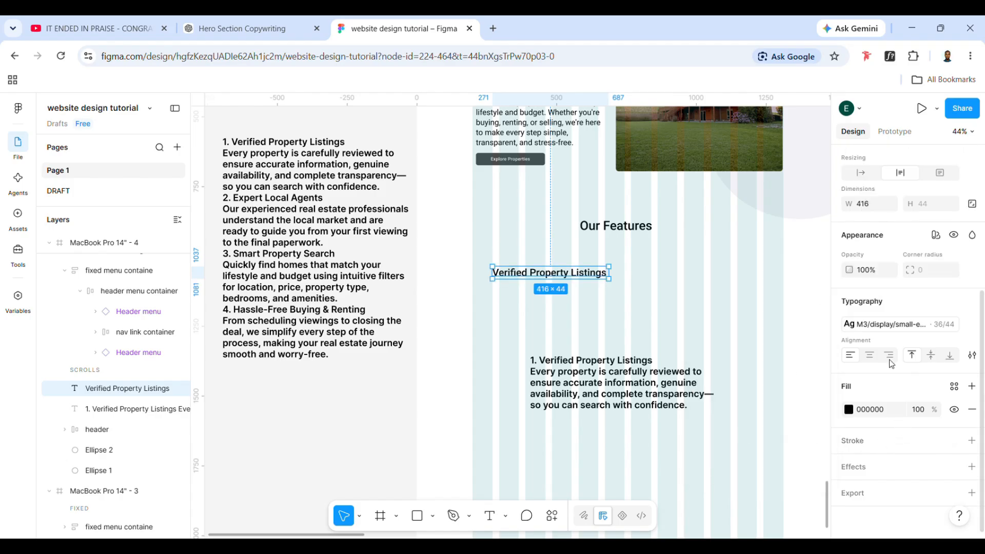
Change the "Verified Property Listings" title to the medium 28/36 text style from M3/headline
click(893, 324)
scroll(732, 416, down, 4)
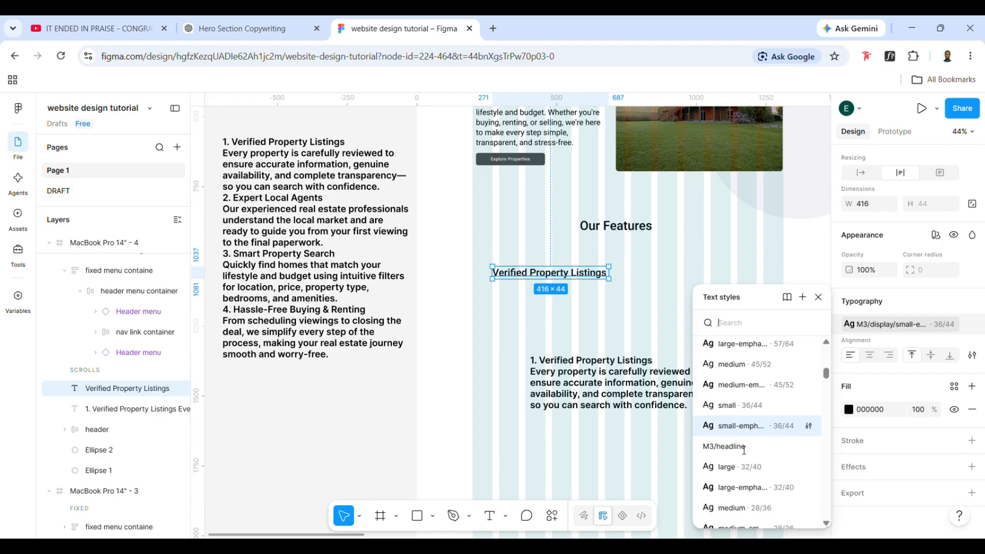
scroll(743, 455, down, 1)
scroll(754, 457, down, 1)
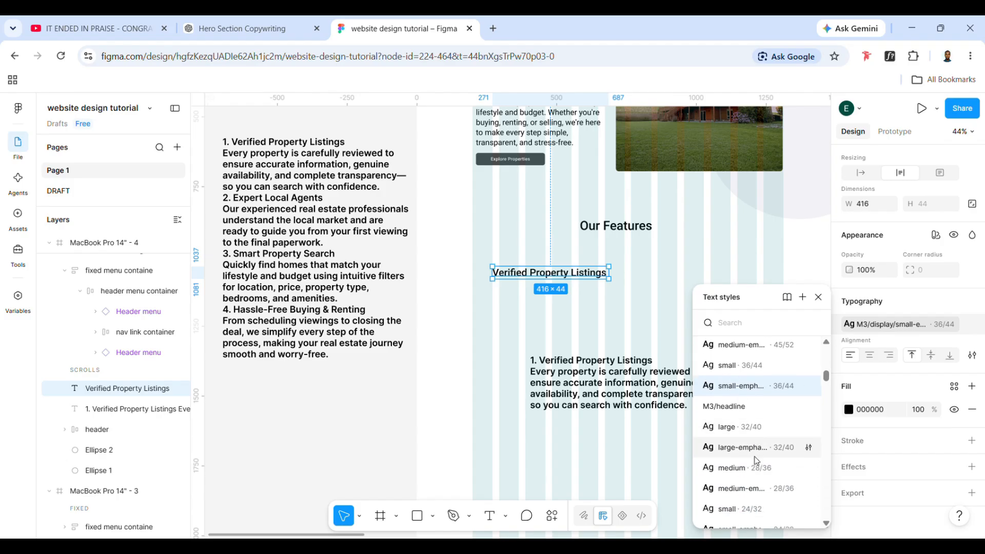
scroll(759, 461, down, 6)
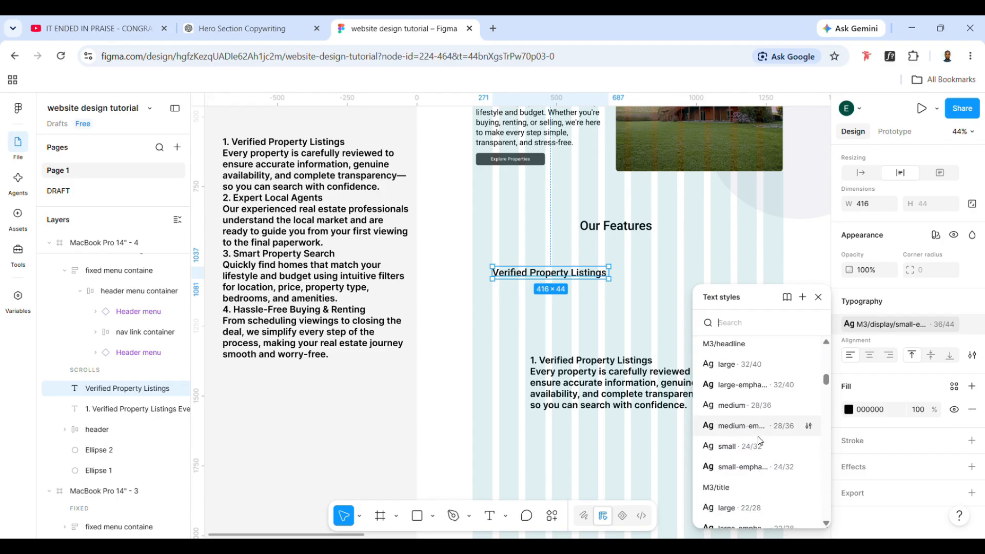
scroll(757, 450, down, 2)
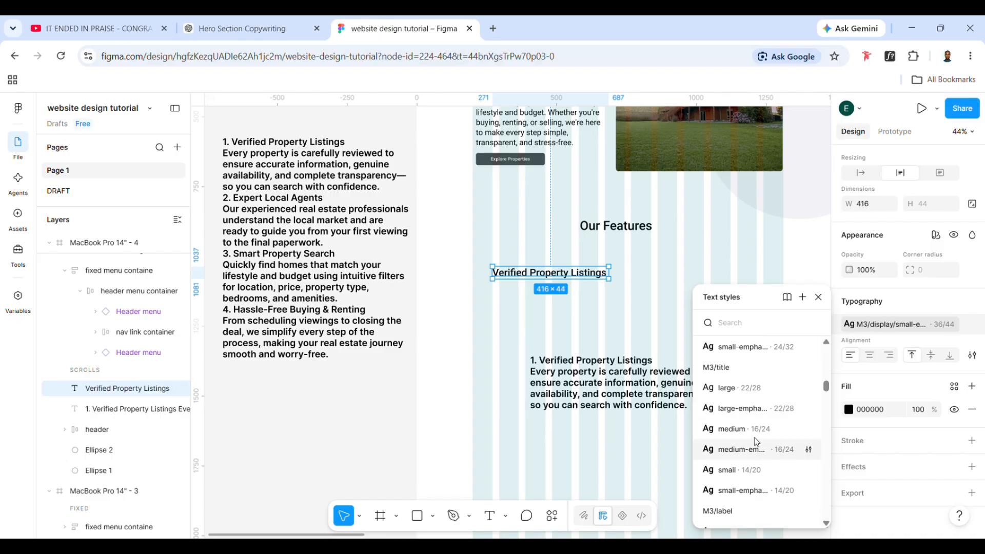
click(755, 409)
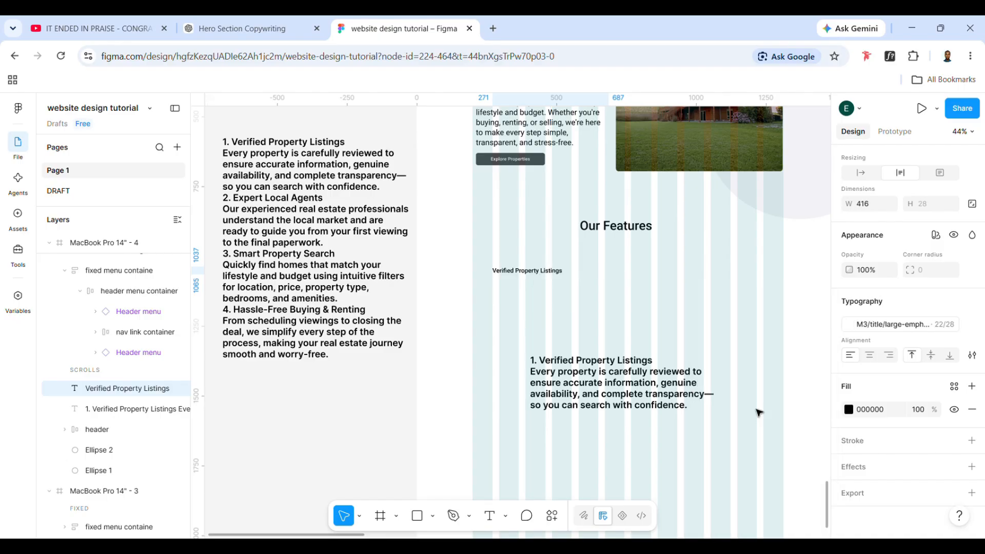
click(910, 329)
click(759, 406)
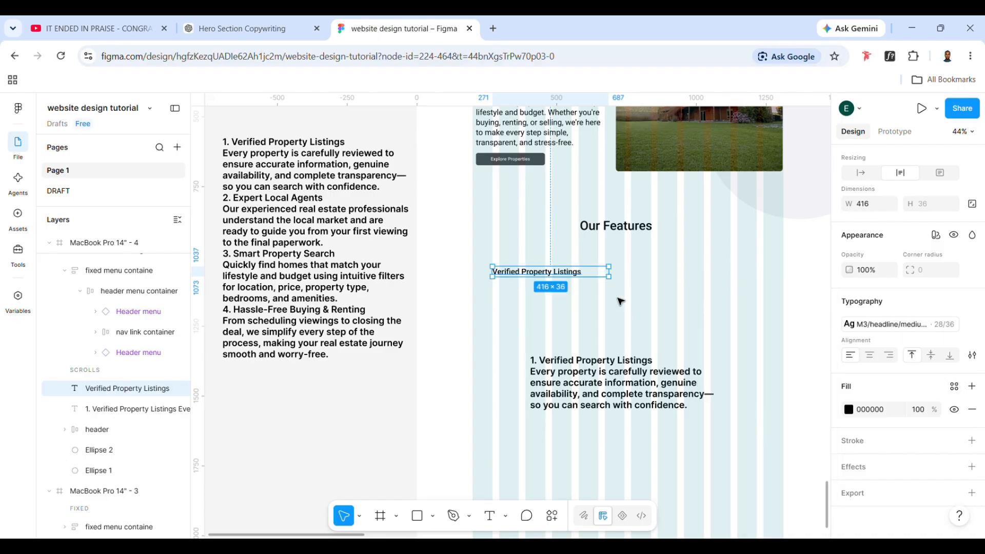
Fit the title box to about 327 wide at the grid's first column and wrap it in an auto layout frame named "title"
drag(620, 279, 556, 330)
click(598, 375)
triple_click(597, 374)
click(510, 326)
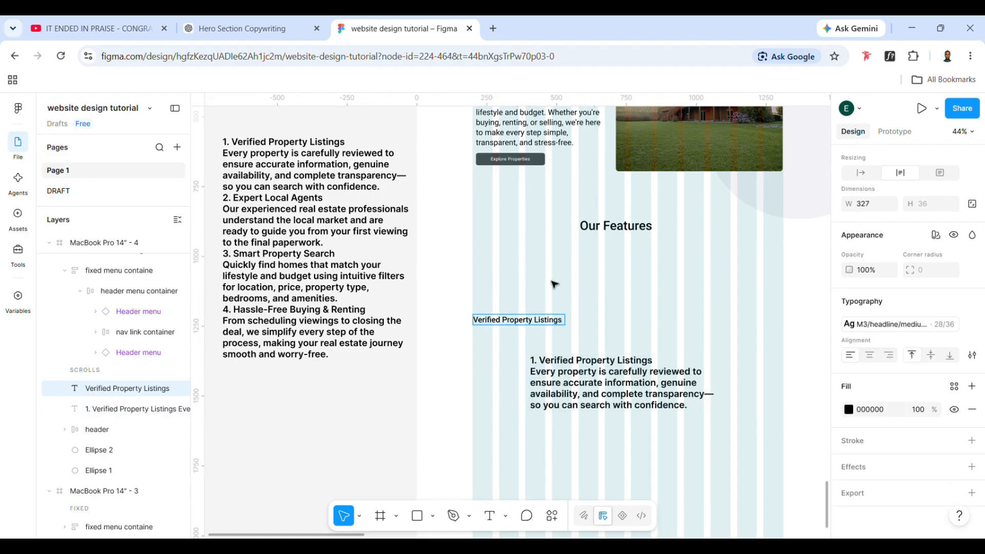
key(shift+a)
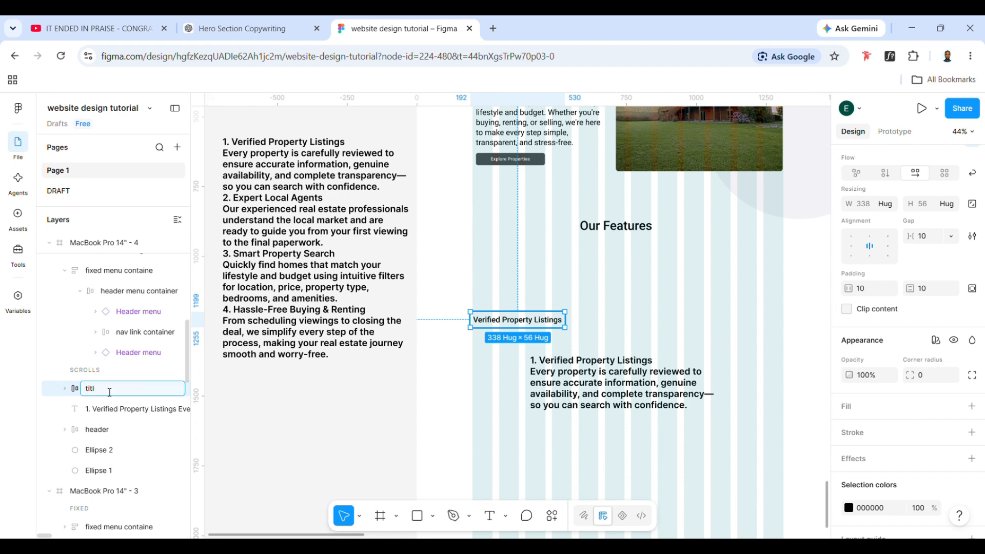
Remove the "1. Verified Property Listings" line from the lower copy, leaving only the description paragraph
triple_click(603, 378)
drag(673, 361, 594, 368)
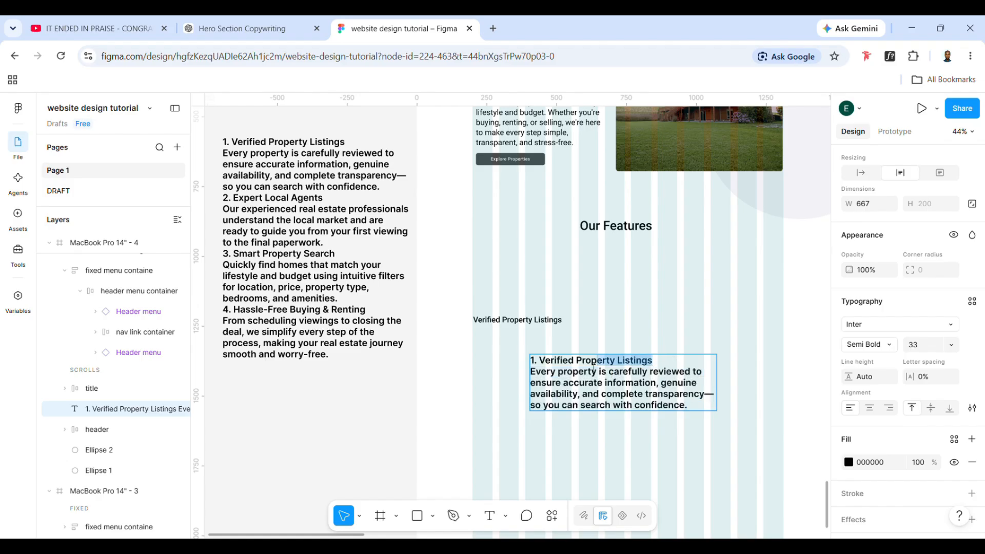
key(BackSpace)
key(Delete)
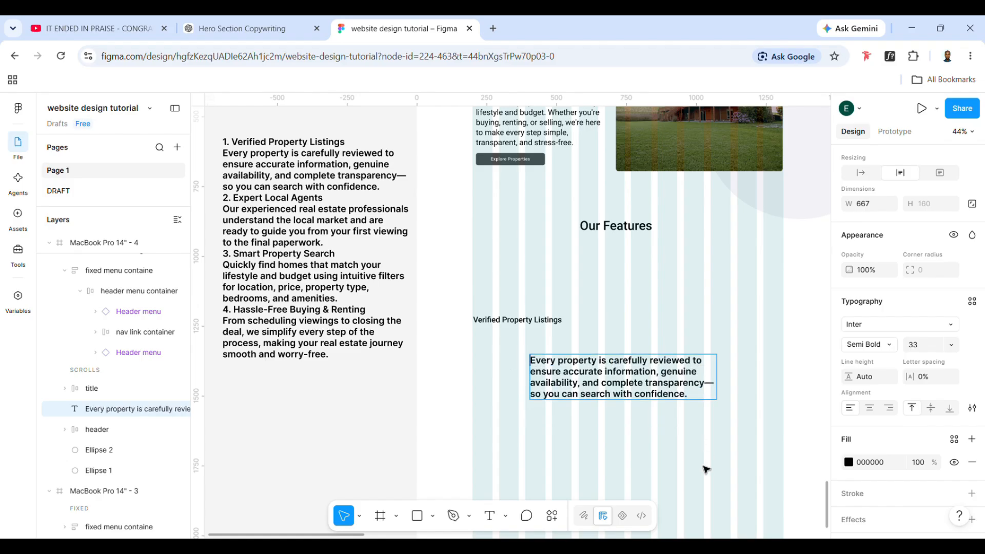
key(Escape)
Apply the large 22/28 text style from M3/title to the description paragraph
click(972, 301)
scroll(757, 452, down, 8)
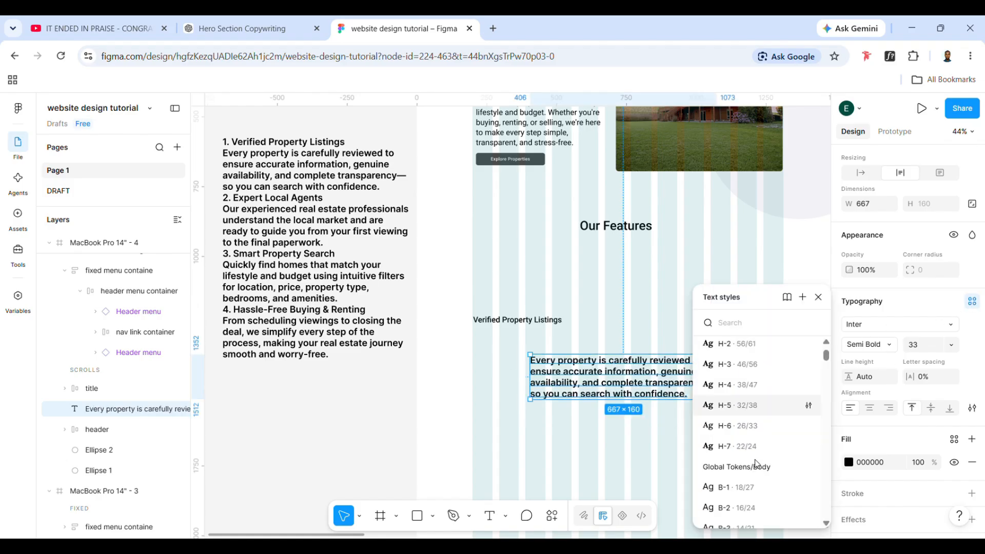
scroll(757, 464, down, 5)
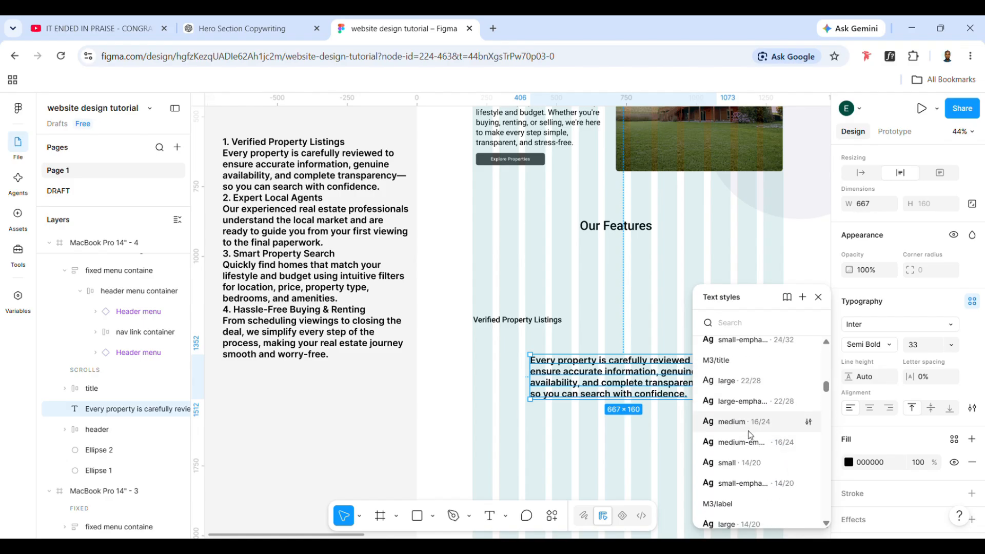
click(748, 401)
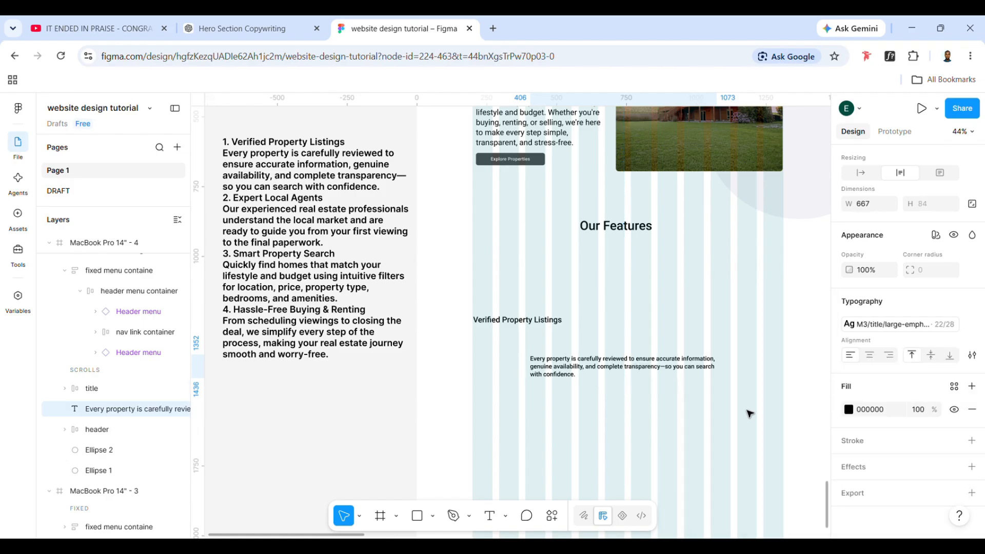
click(904, 332)
click(740, 484)
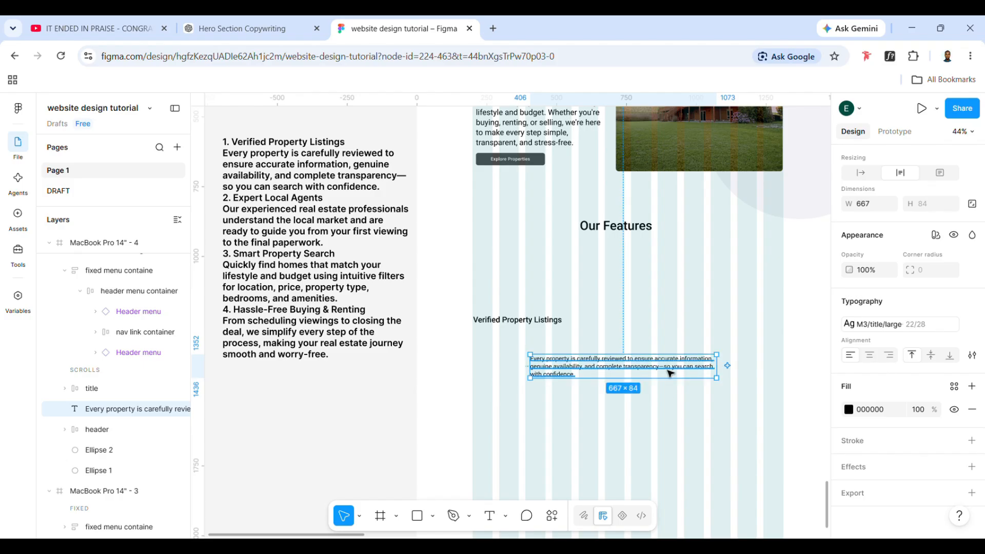
Narrow the description to about 337 wide and place it directly under the title, at about X 203, Y 1267
drag(669, 373, 570, 355)
scroll(548, 371, down, 1)
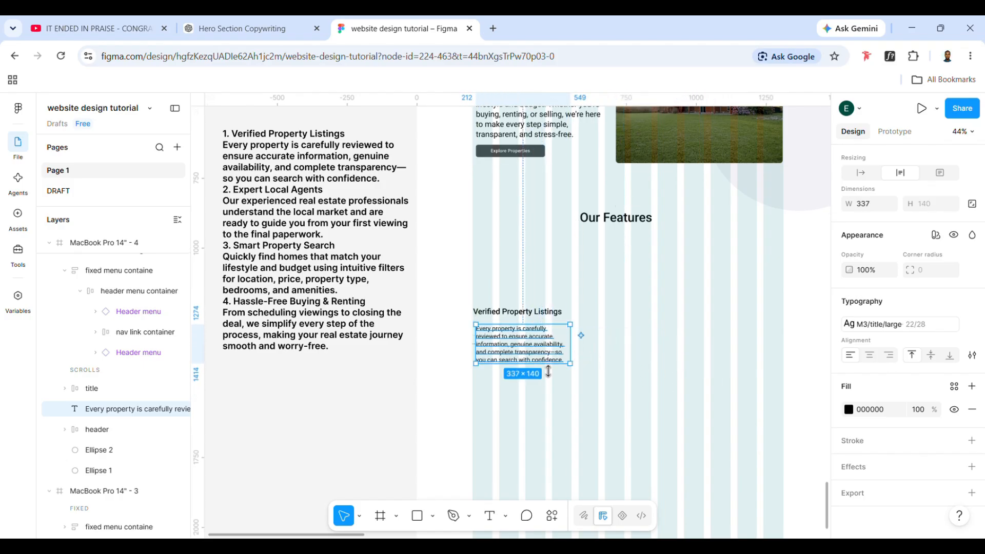
click(514, 313)
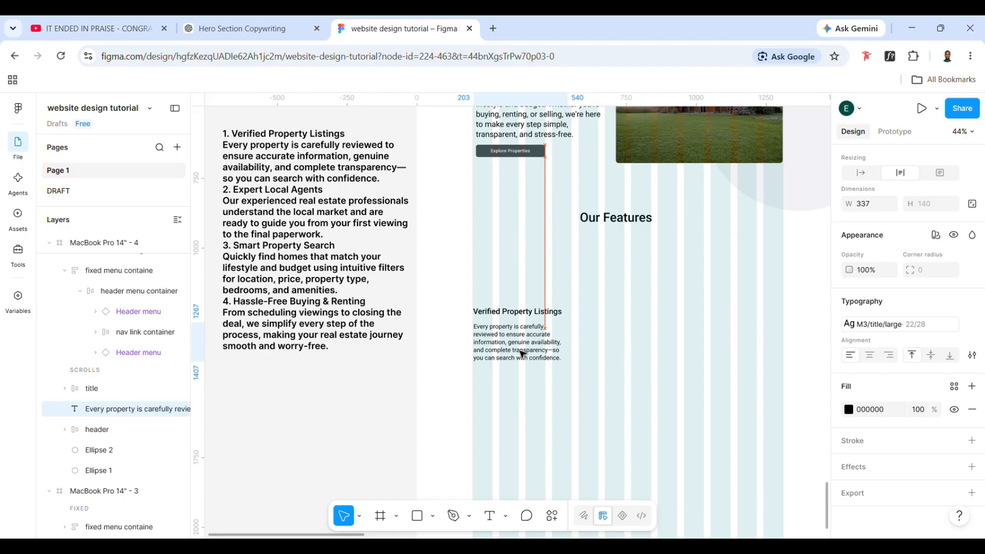
Wrap the description paragraph in an auto layout frame and rename the frame "body txt"
click(516, 315)
click(525, 342)
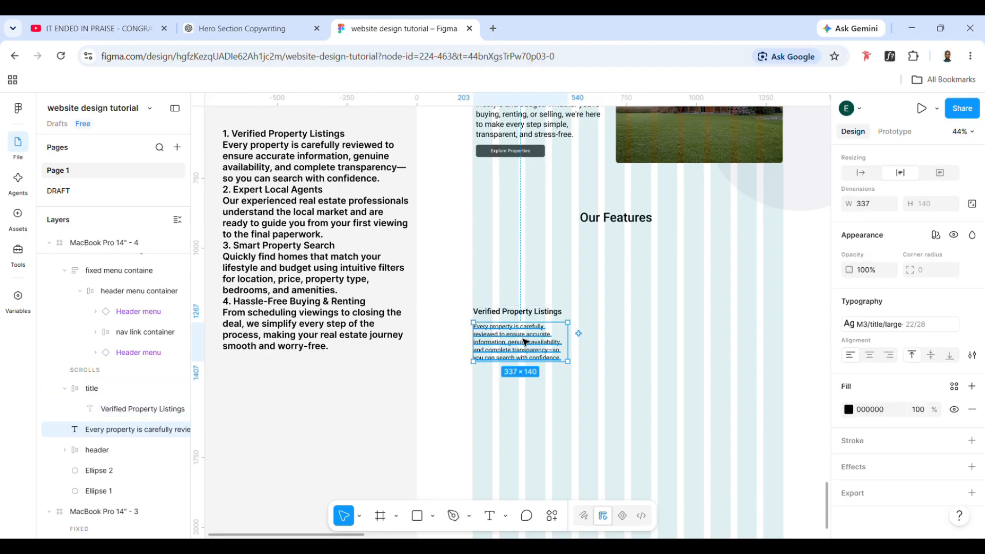
key(shift+a)
double_click(95, 429)
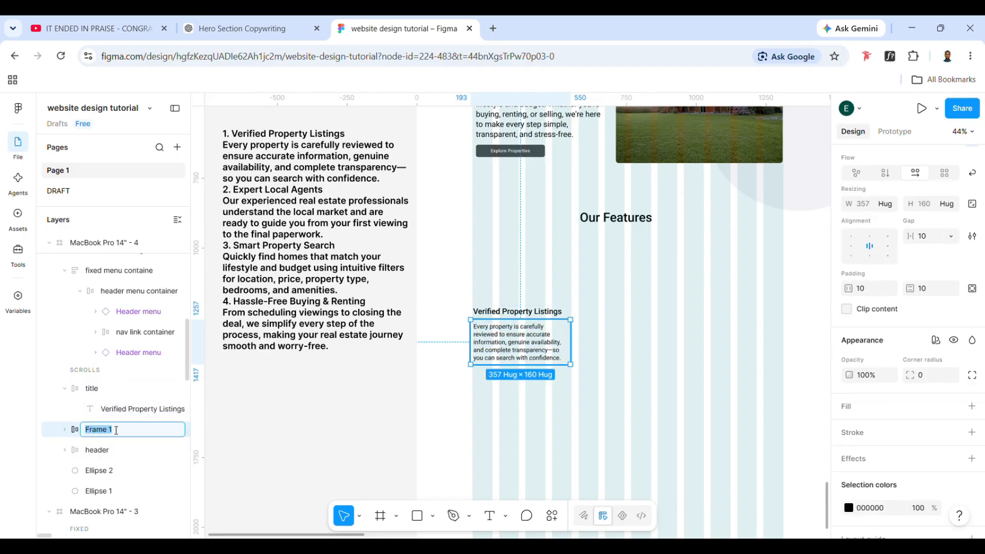
text(body txt)
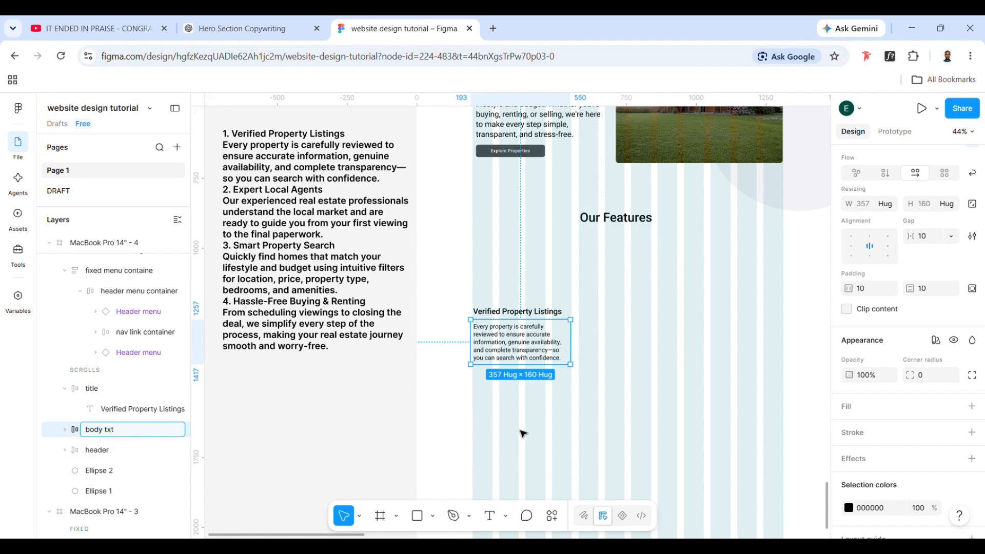
click(520, 431)
Combine the "title" and "body txt" frames in one auto layout frame
click(523, 313)
shift+click(518, 341)
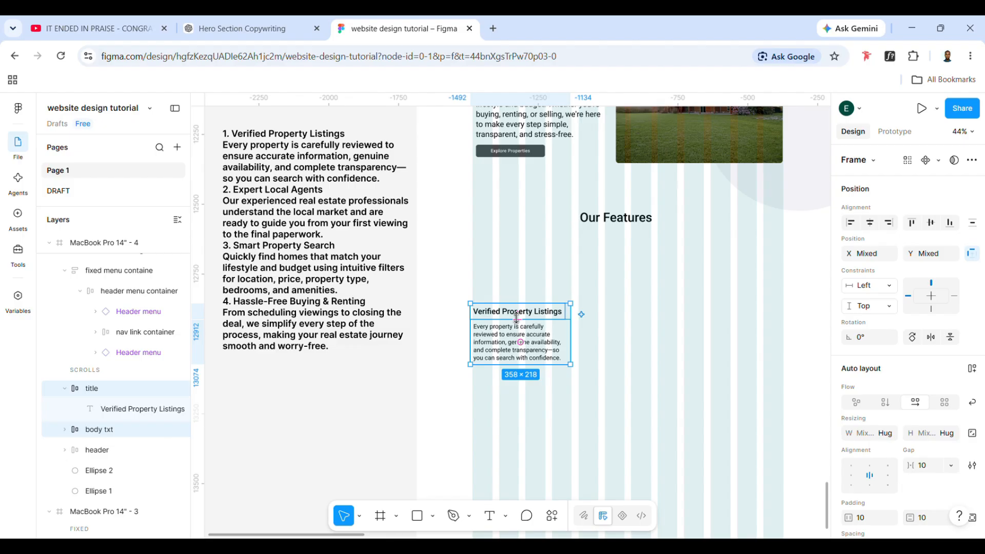
scroll(520, 331, up, 1)
scroll(521, 331, right, 1)
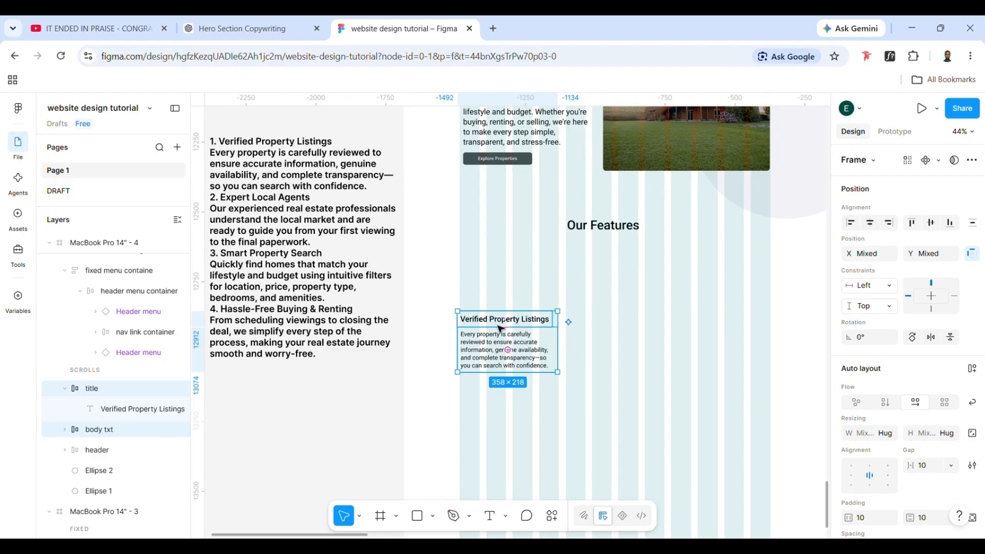
key(shift+a)
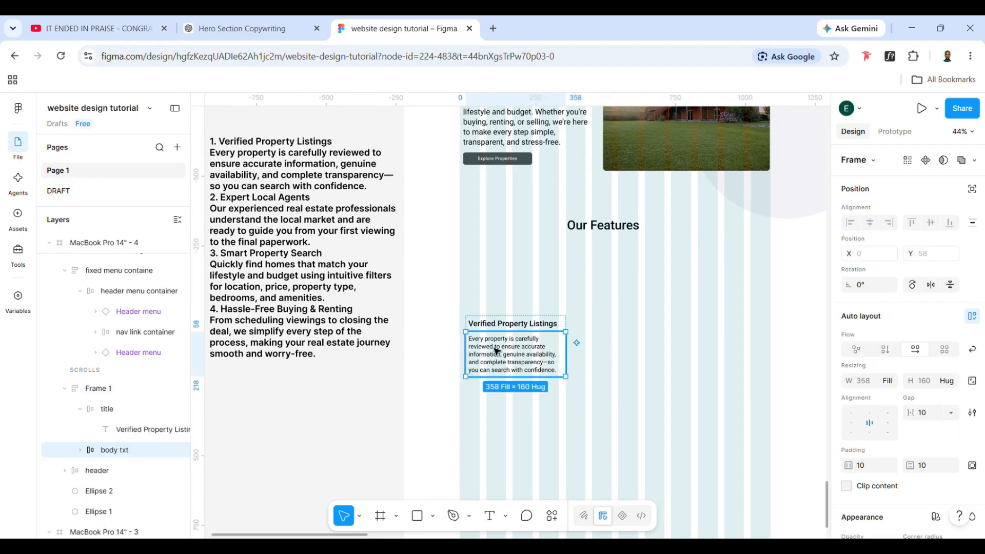
Set horizontal and vertical padding to 0 on the "title" and "body txt" frames and left-align their contents
shift+click(499, 328)
drag(848, 465, 812, 465)
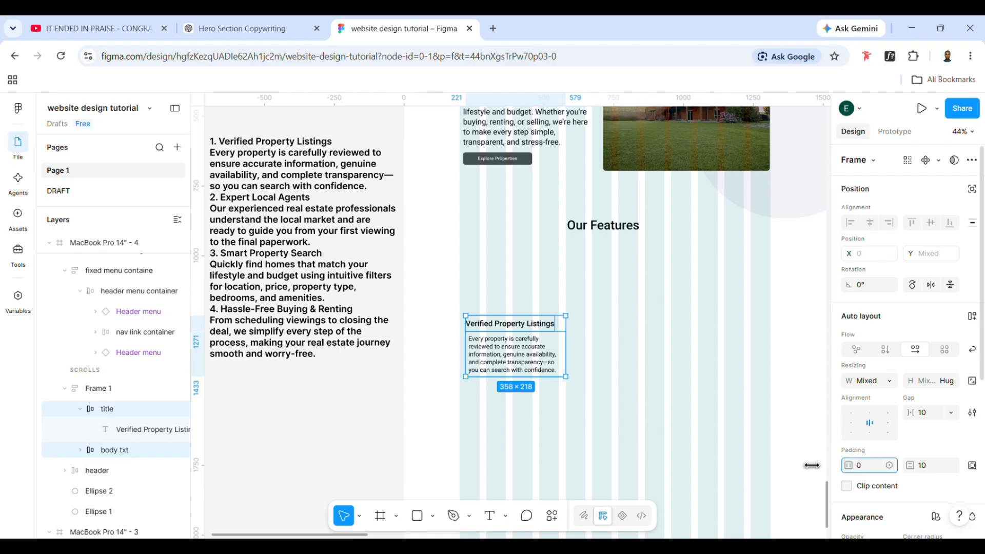
drag(910, 465, 880, 465)
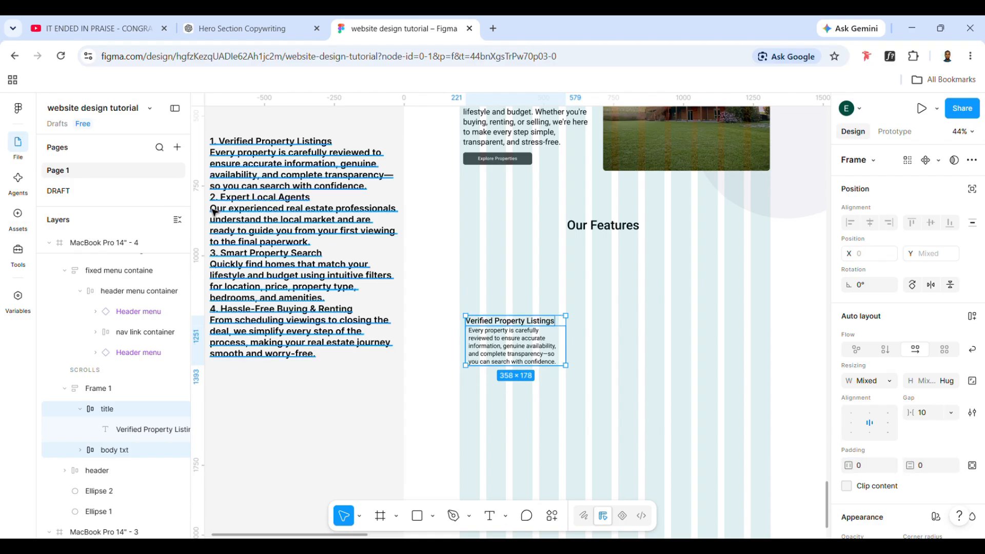
click(851, 422)
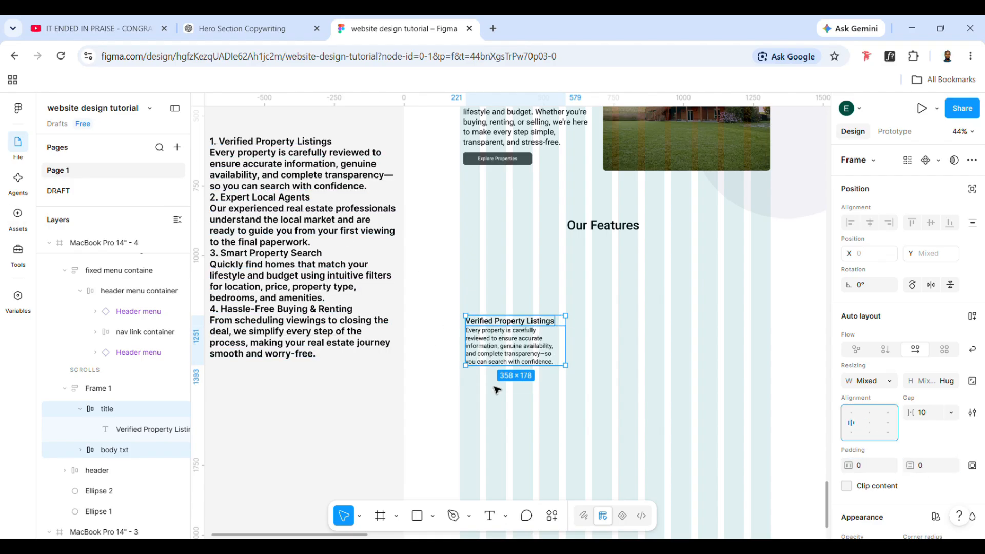
Set the vertical gap of the combined feature text frame to 10
click(489, 434)
click(484, 359)
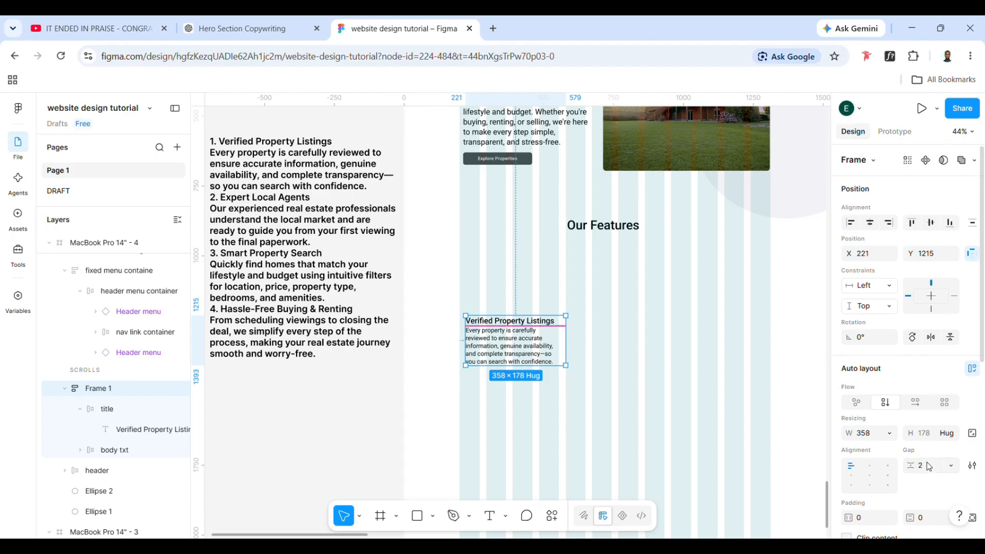
key(Up)
key(Up)
key(Up)
key(Up)
key(Up)
key(Up)
key(Up)
key(Up)
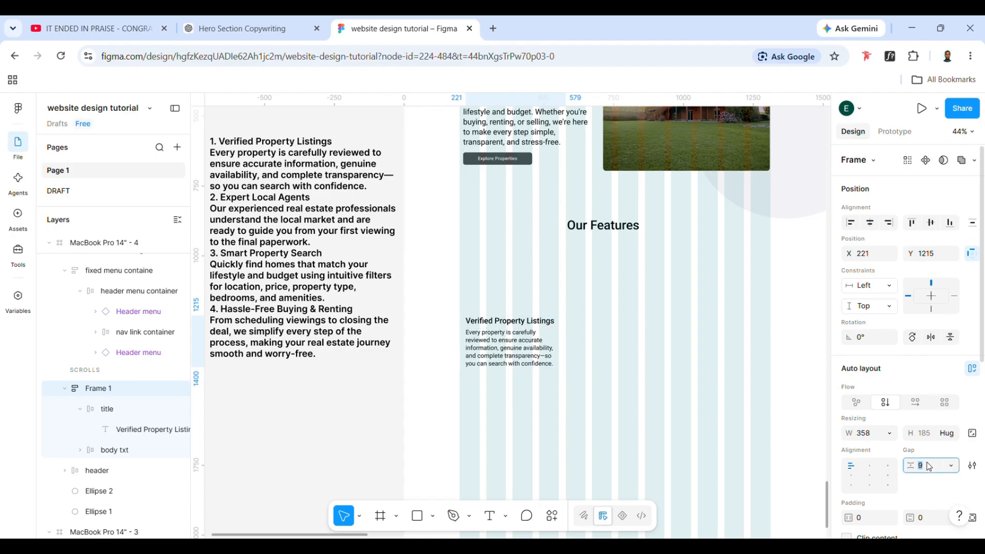
click(616, 350)
click(526, 344)
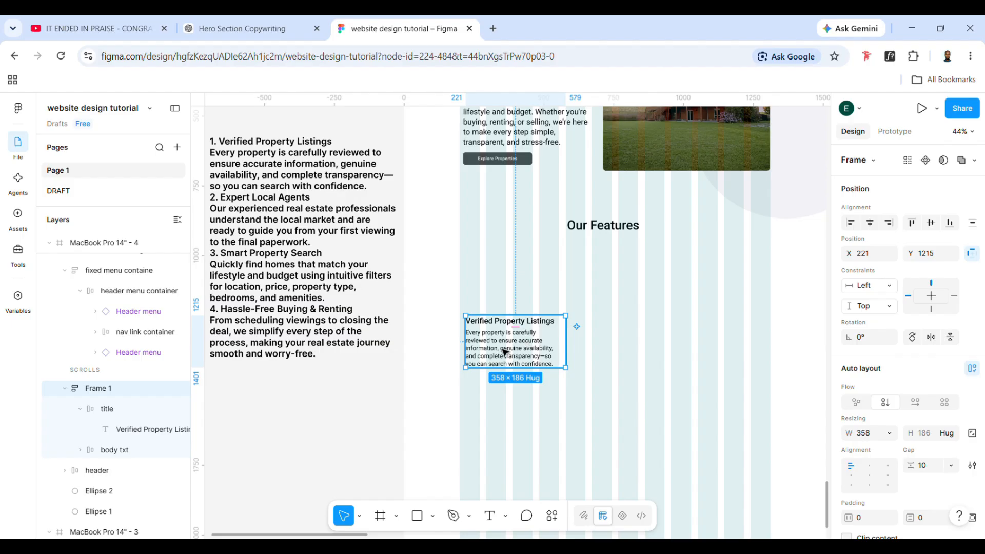
Duplicate the hero's Explore Properties button and place the copy inside the feature text frame, below the description
triple_click(500, 163)
double_click(500, 162)
click(532, 149)
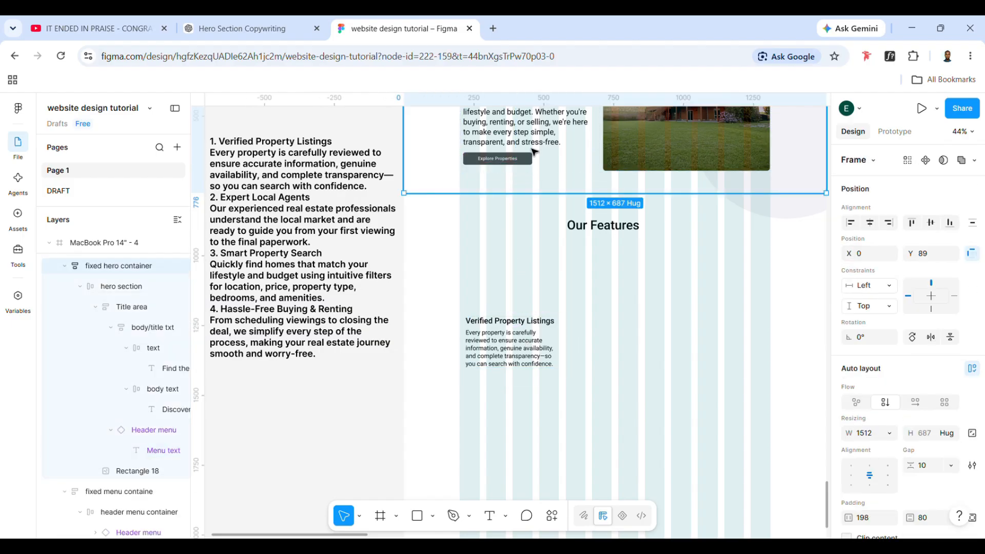
double_click(524, 154)
double_click(523, 158)
double_click(523, 159)
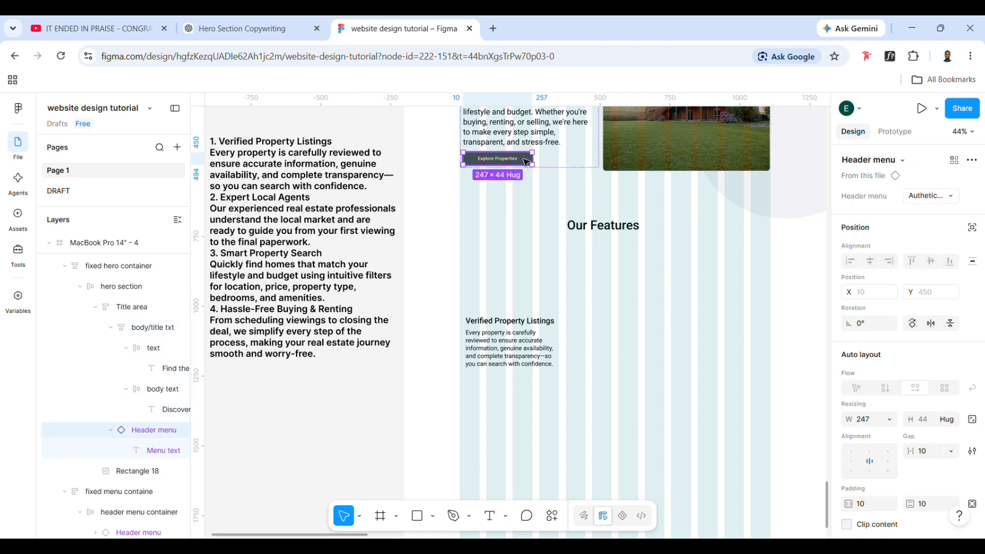
key(ctrl+d)
drag(525, 162, 533, 374)
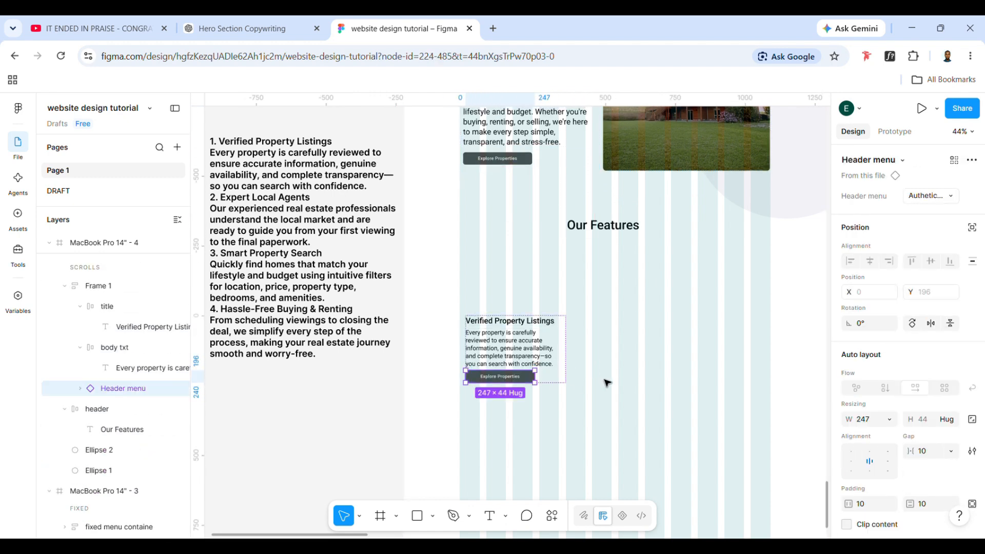
Try Navlink variants on the copied Explore Properties button and delete the copy from the feature frame
click(944, 199)
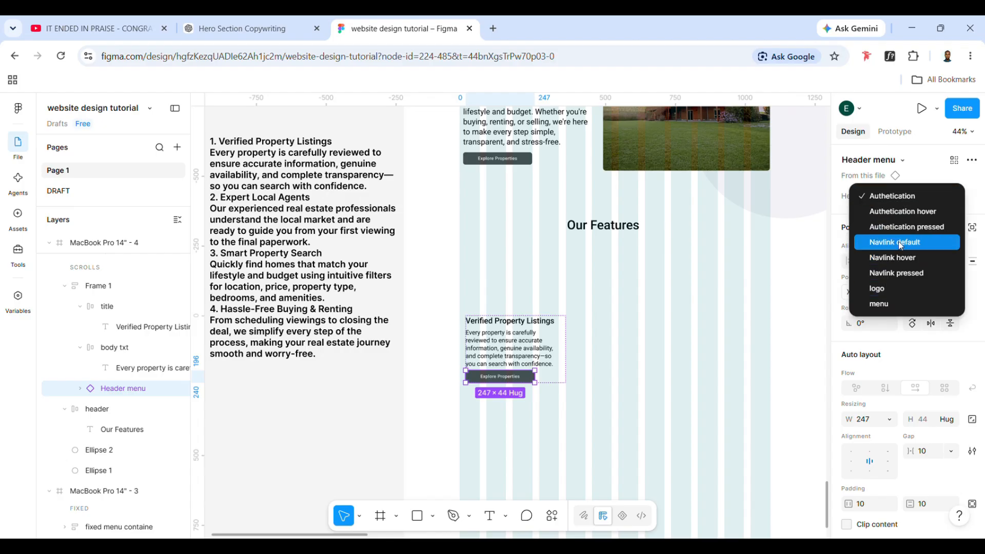
click(888, 268)
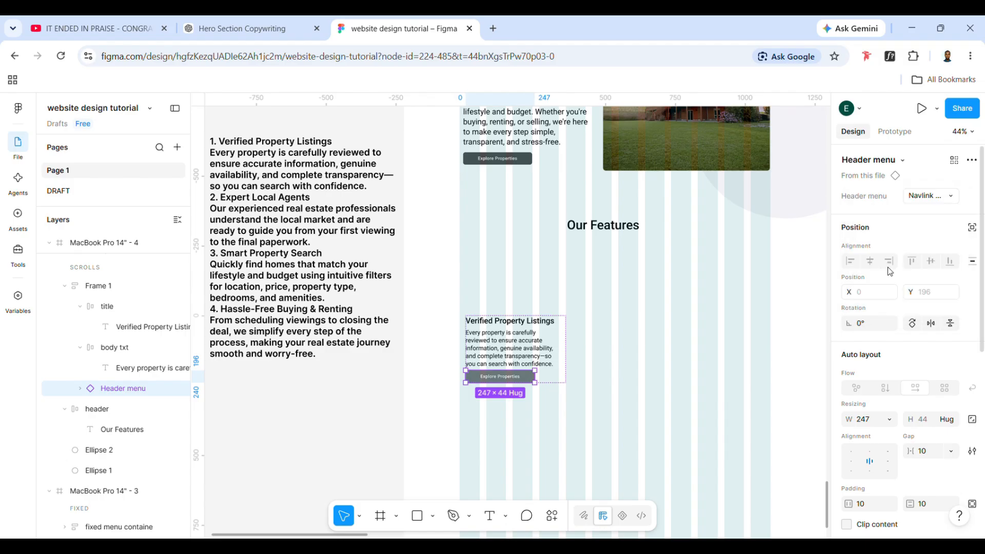
click(923, 198)
click(918, 189)
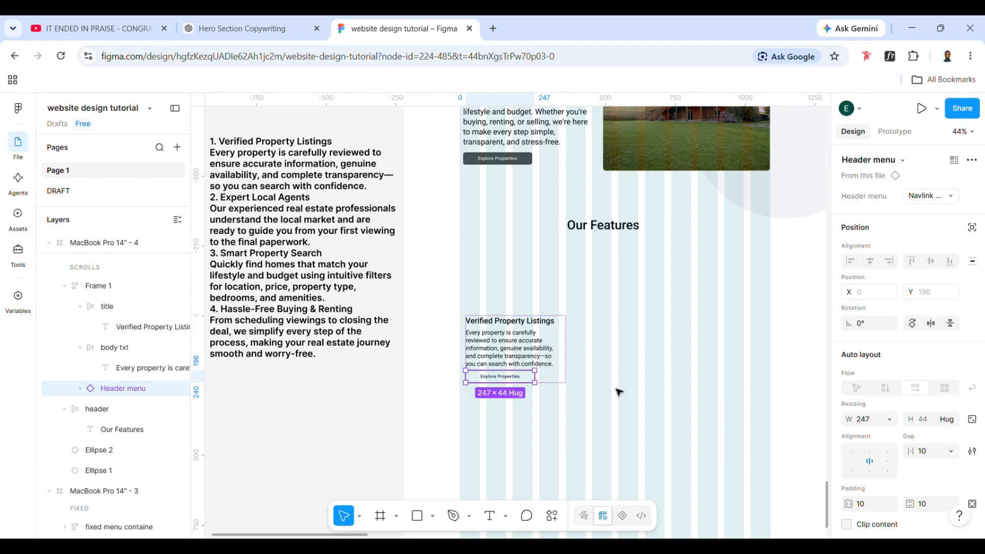
click(613, 392)
double_click(524, 379)
scroll(524, 381, up, 1)
scroll(523, 379, up, 4)
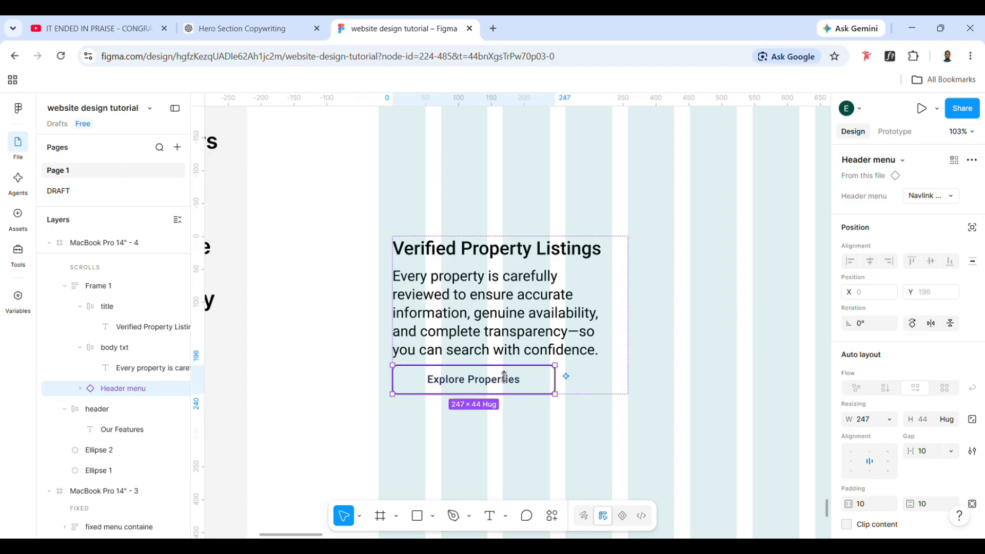
key(Delete)
Duplicate the "body txt" frame directly below the original description in the feature frame
click(477, 328)
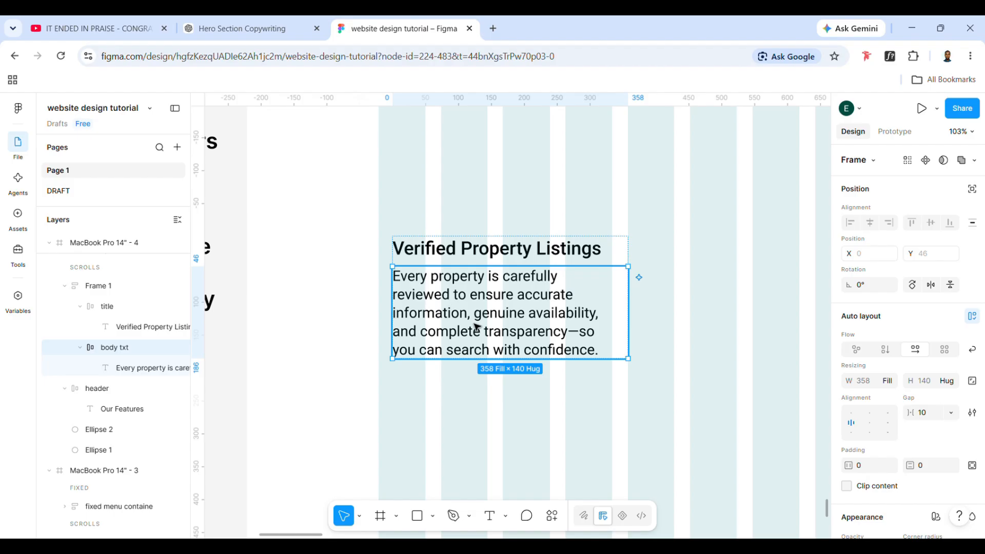
key(ctrl+d)
double_click(491, 433)
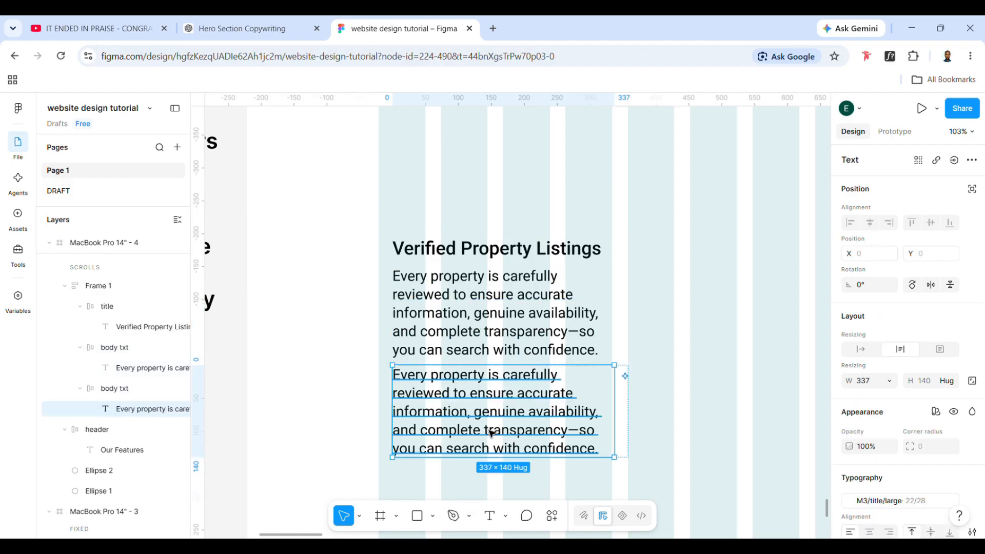
double_click(492, 433)
triple_click(492, 432)
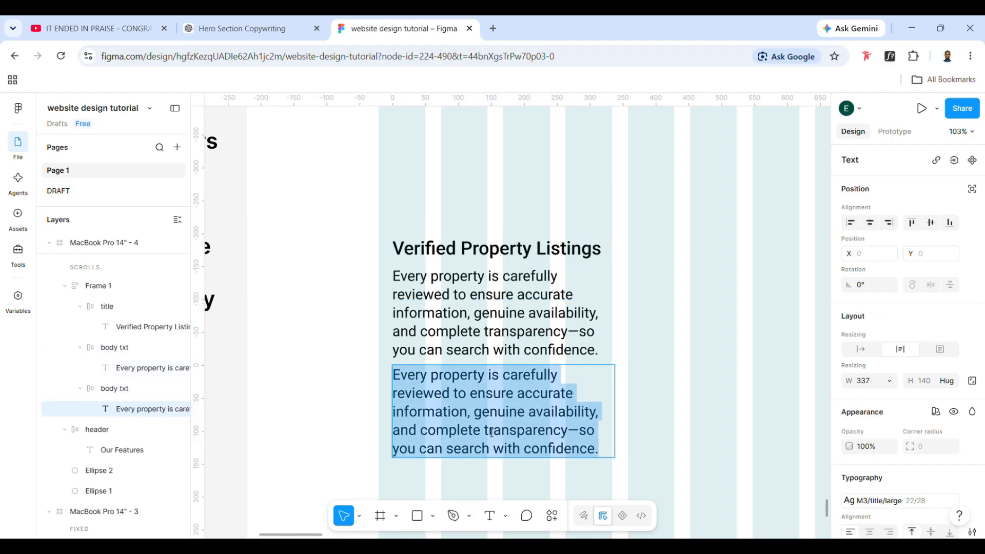
Check which text style the label of the hero's Explore Properties button uses
scroll(514, 293, up, 6)
double_click(481, 225)
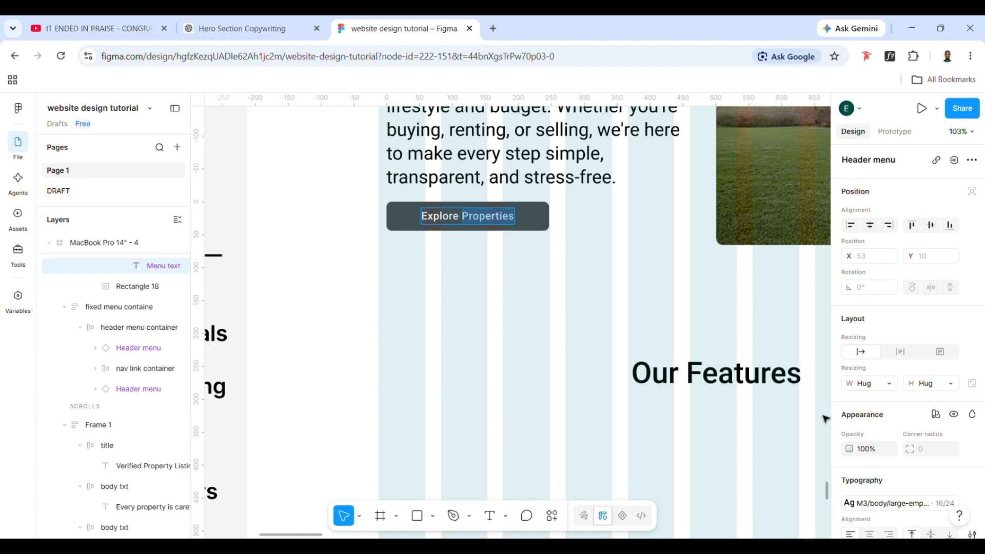
scroll(872, 431, down, 3)
click(880, 432)
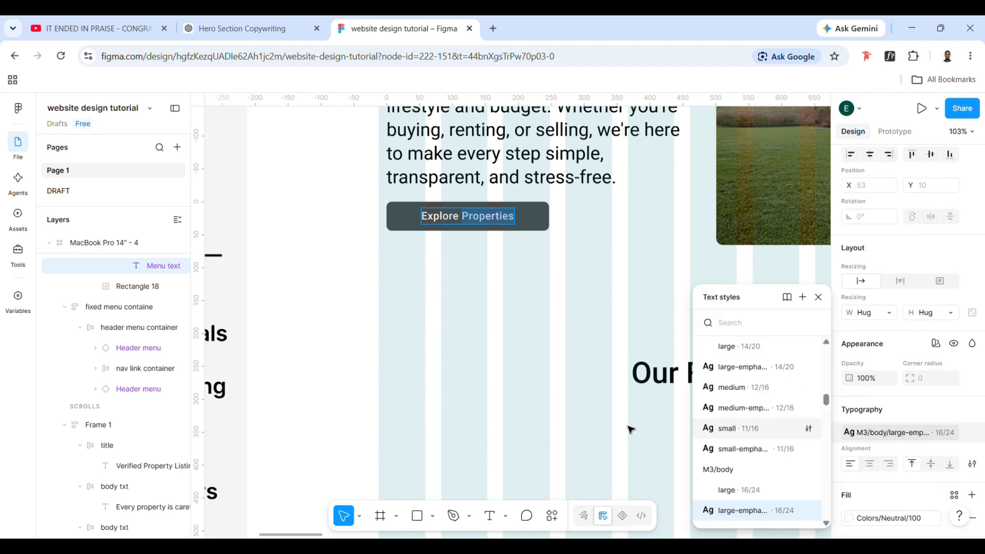
scroll(631, 430, down, 10)
Try the M3/title medium-emphasized and M3/title/medium text styles on the duplicated description paragraph
click(524, 446)
scroll(492, 287, up, 2)
double_click(473, 192)
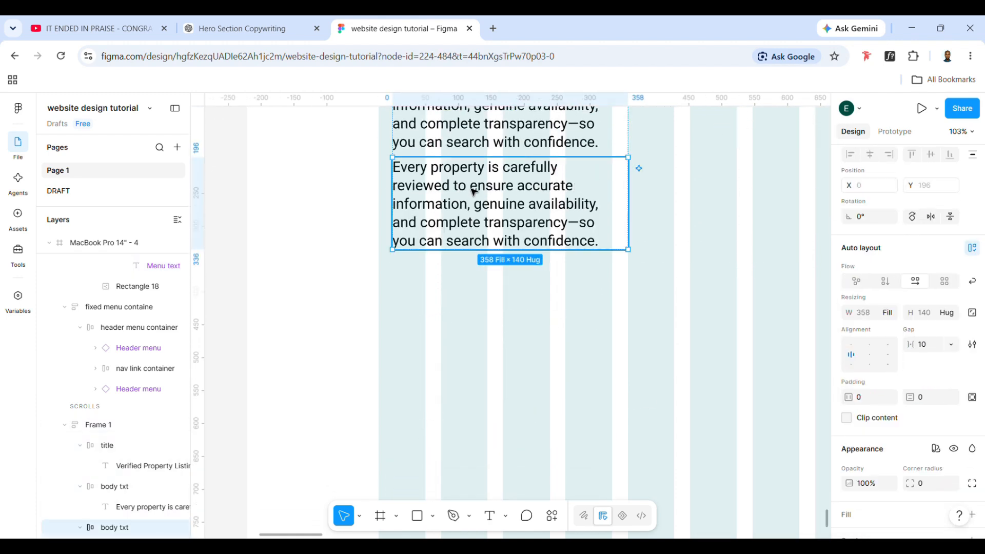
click(473, 192)
click(907, 431)
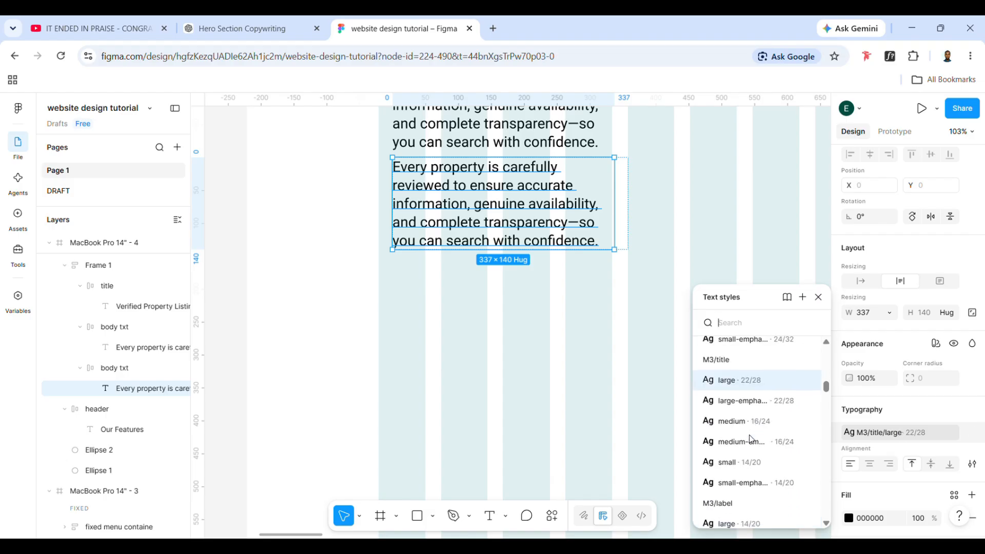
scroll(751, 440, down, 1)
click(757, 418)
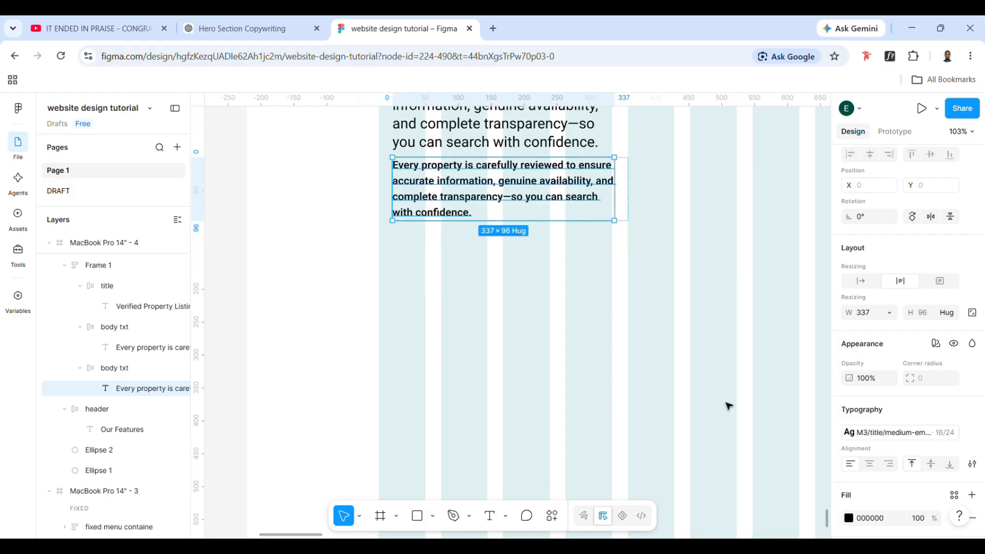
click(885, 433)
click(733, 498)
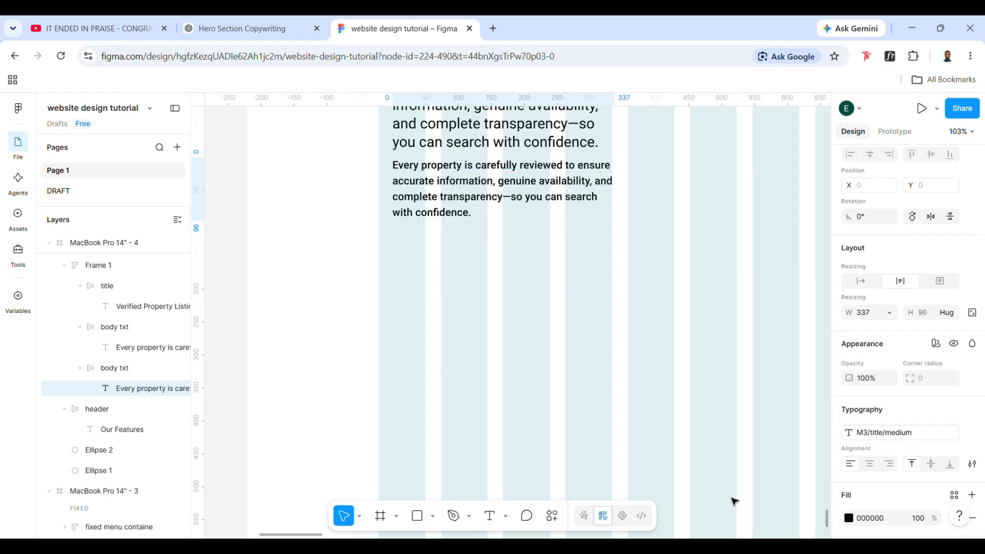
Try the M3/label/large text style on the duplicated description paragraph
scroll(919, 471, down, 2)
click(883, 383)
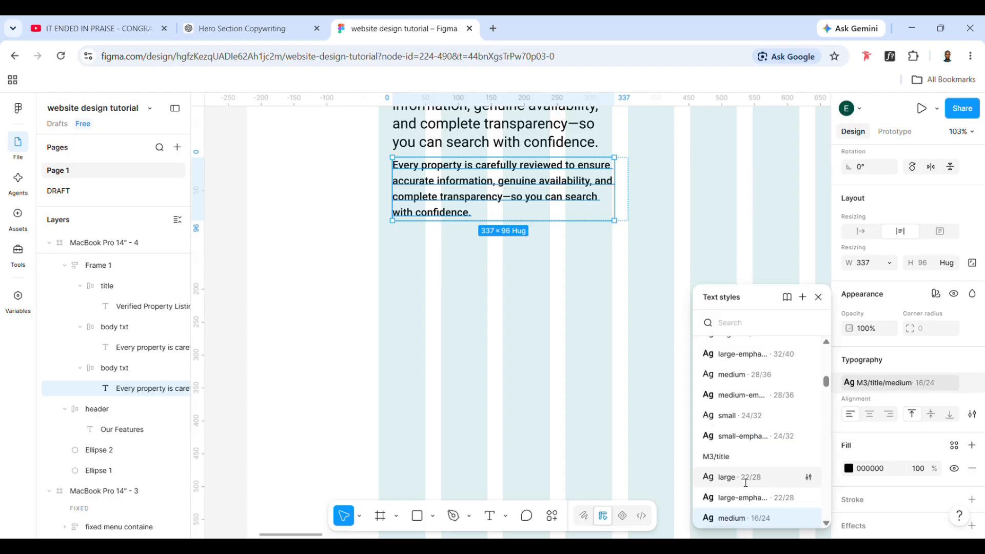
scroll(742, 482, up, 2)
scroll(764, 492, down, 4)
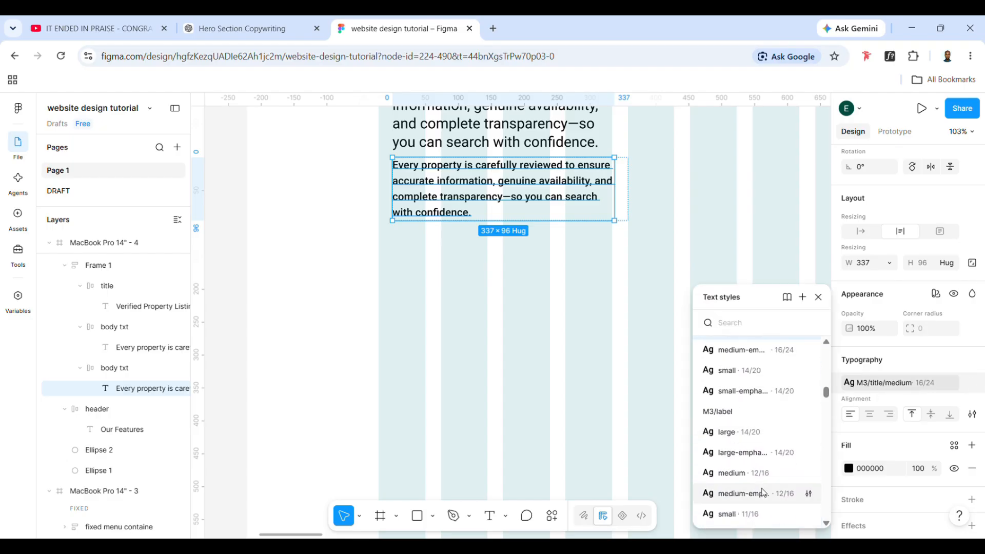
scroll(760, 490, up, 3)
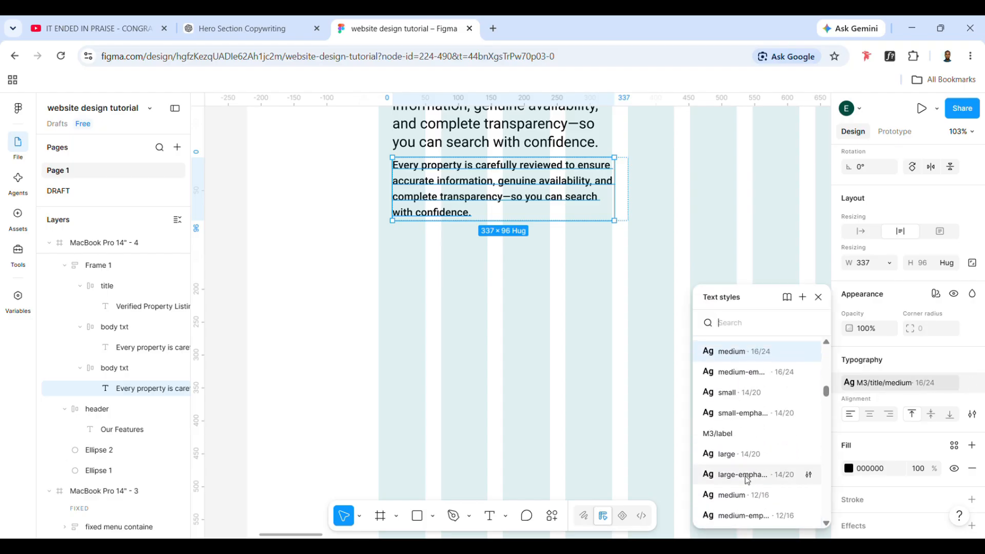
click(729, 455)
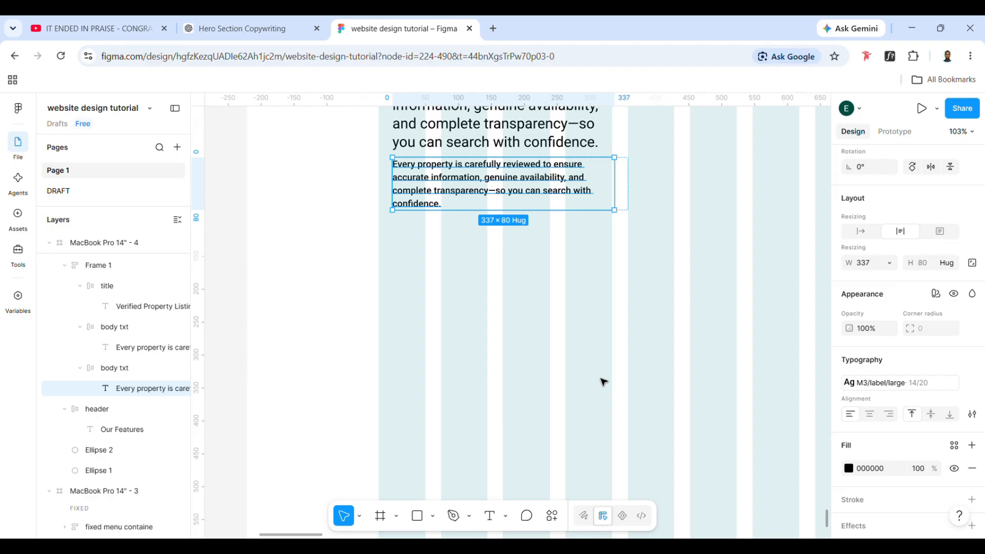
Try the small-emphasized title style on the duplicated paragraph and settle on M3/title/small
click(895, 384)
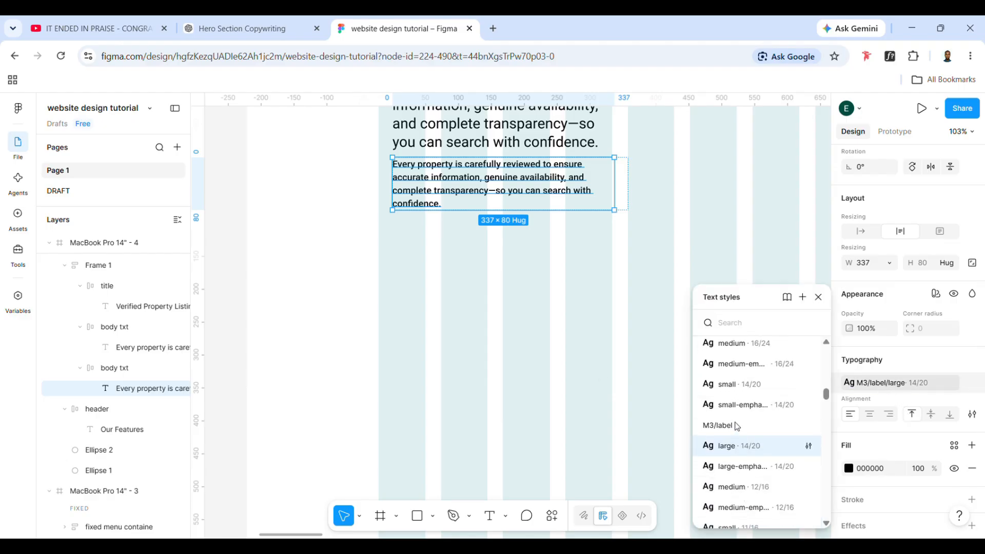
click(749, 408)
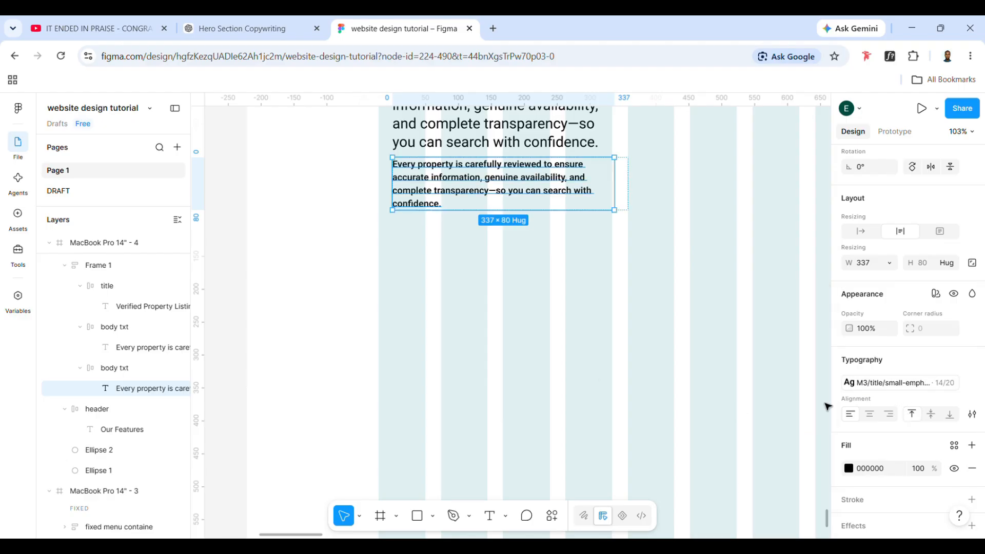
click(897, 383)
click(725, 497)
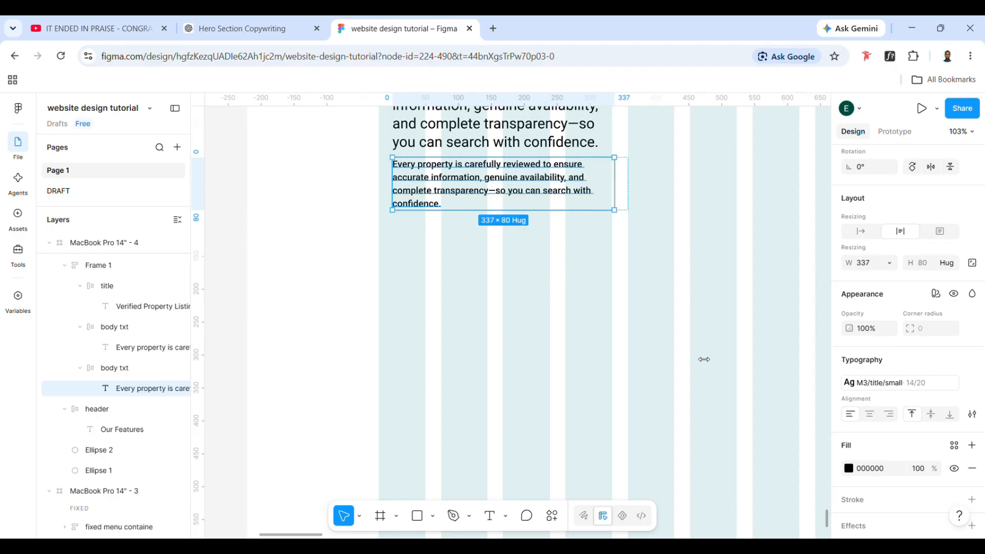
Try the M3/title/medium text style on the duplicated paragraph and undo it
click(897, 383)
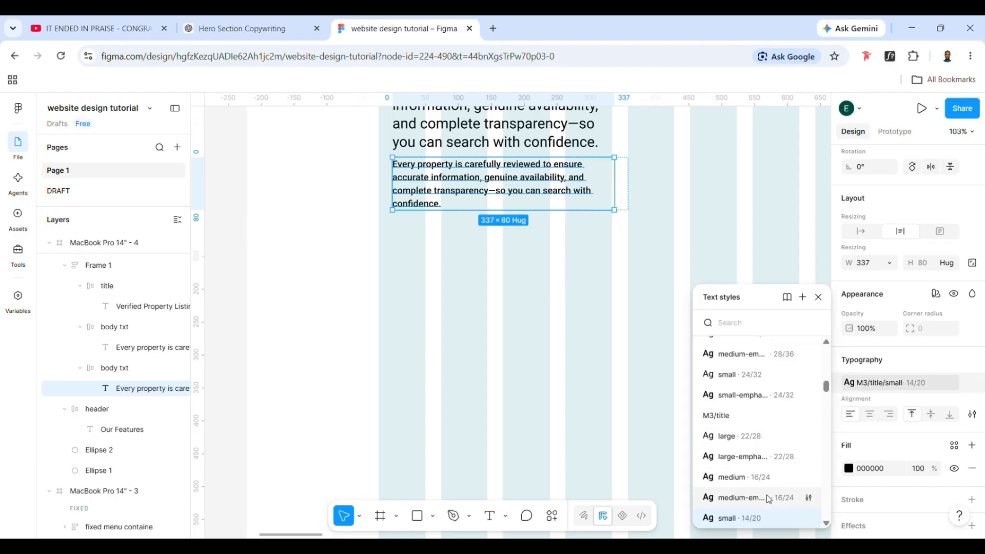
click(771, 480)
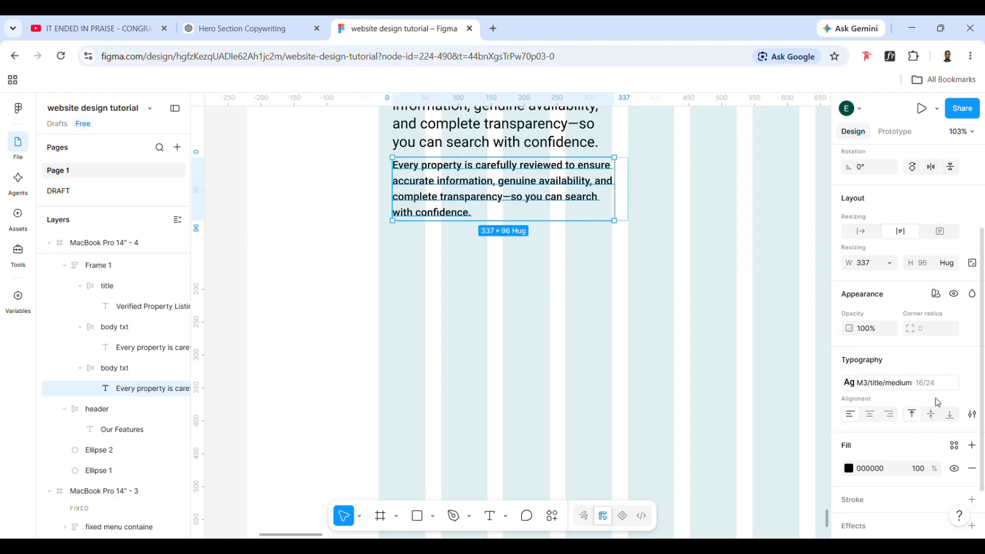
key(ctrl+z)
Replace the duplicated paragraph's text with "Explore more" and set its width to hug contents
triple_click(449, 188)
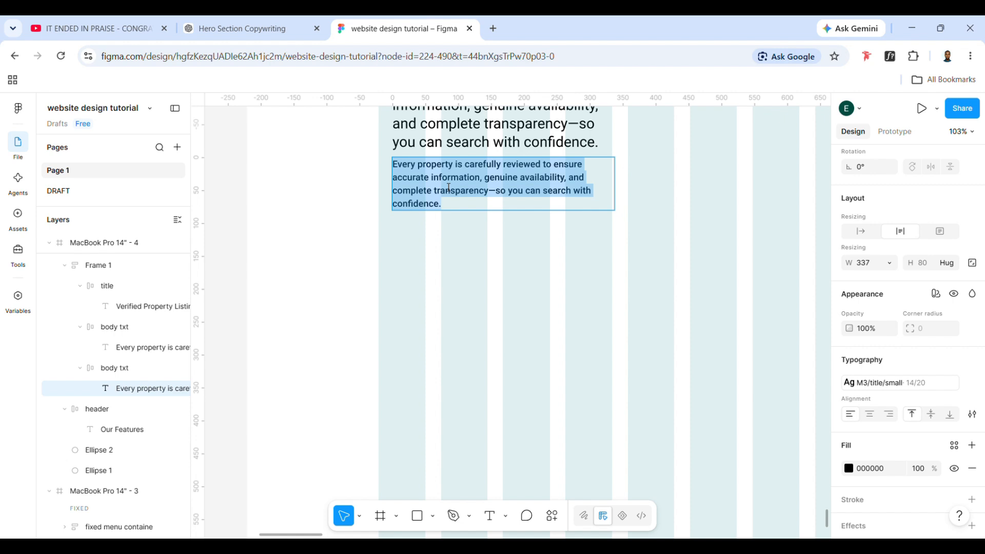
text(Explore more)
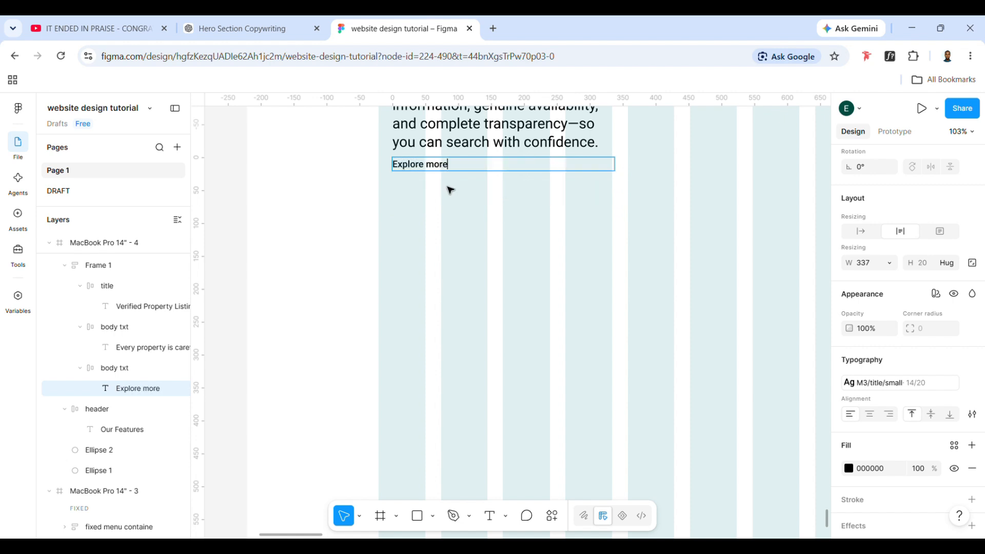
key(Escape)
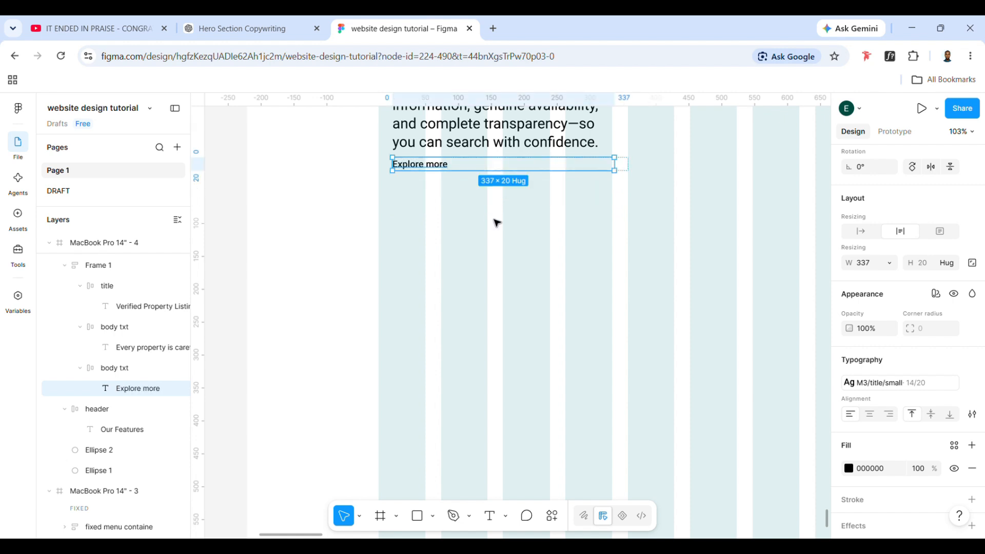
click(889, 263)
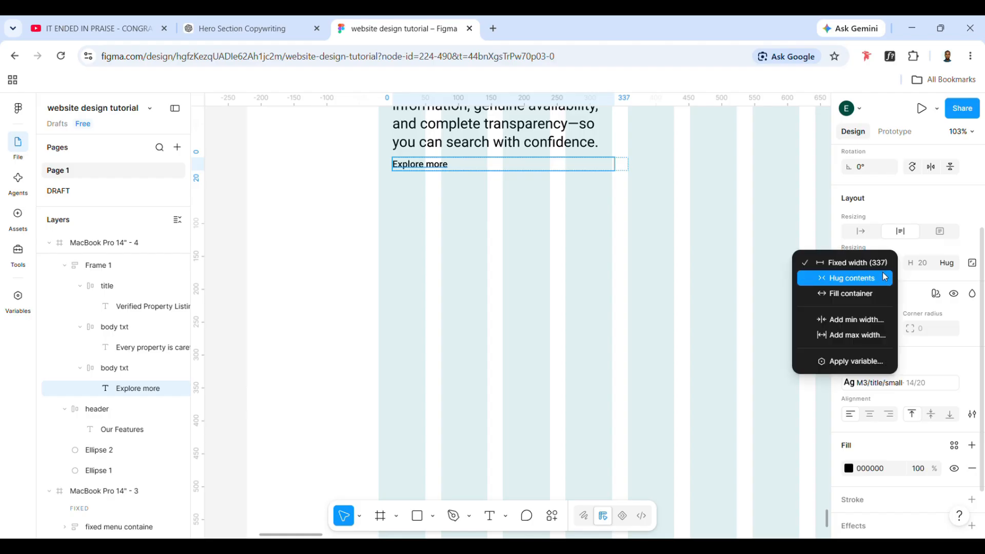
click(885, 276)
Set horizontal and vertical padding to 10 on the frame around "Explore more" and left-align its contents
click(596, 170)
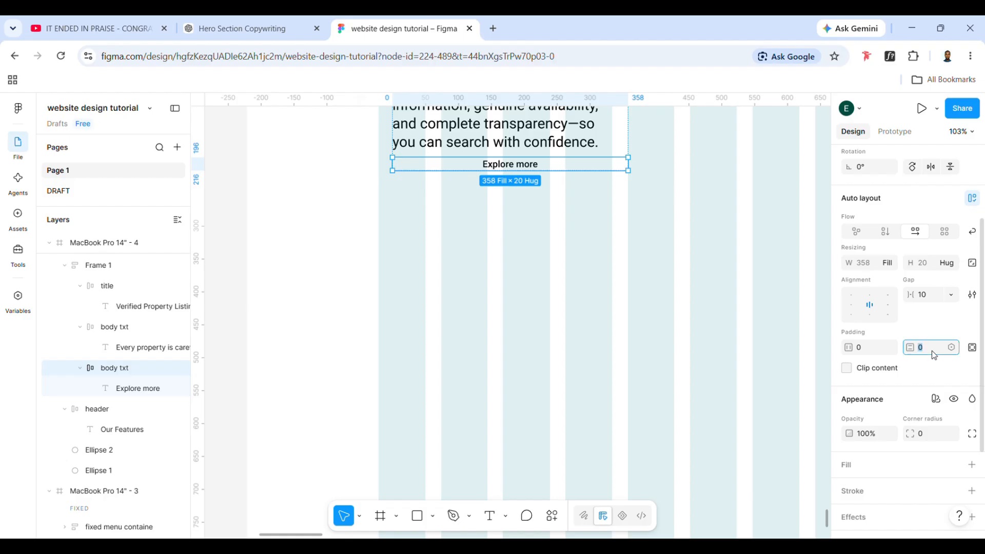
text(10)
key(Return)
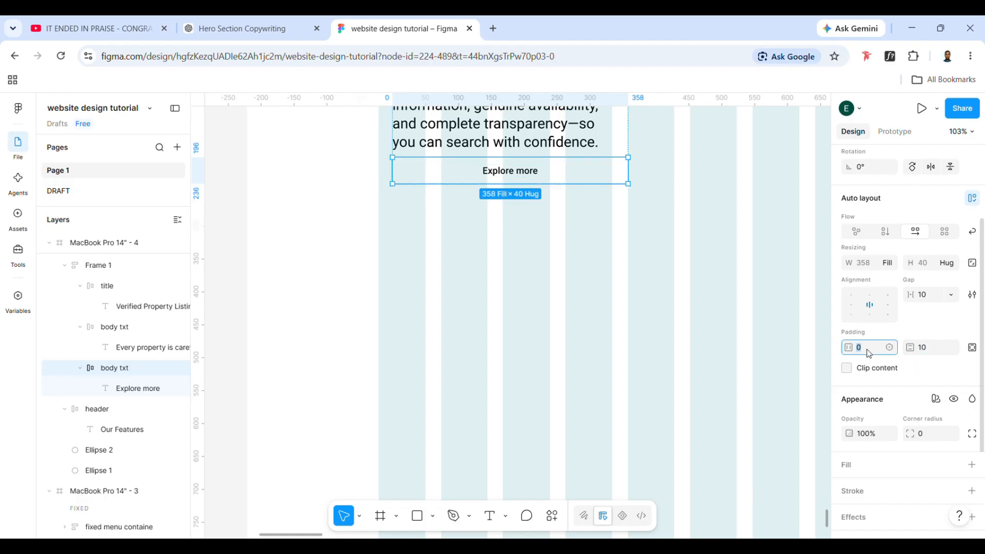
click(852, 306)
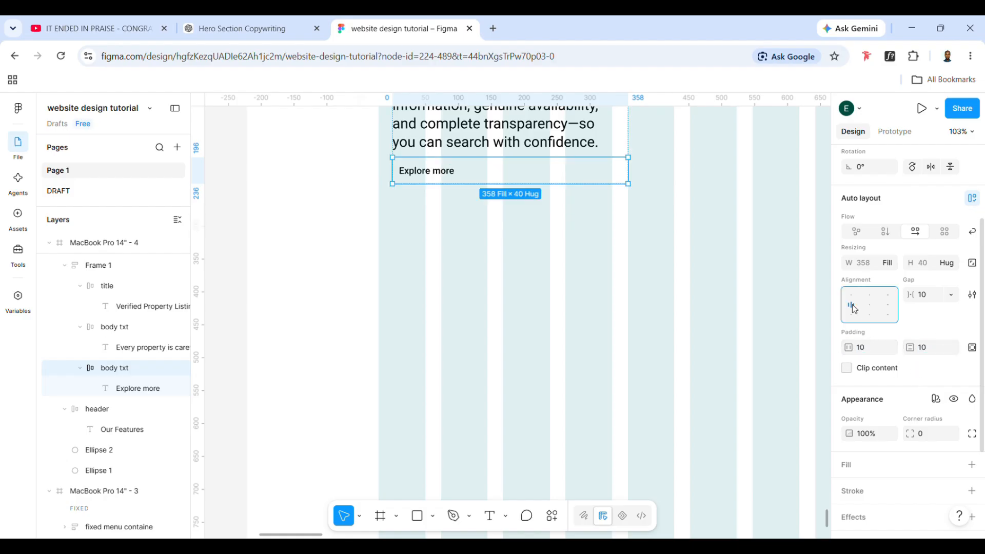
Set the width of the frame around "Explore more" to hug its contents
click(893, 261)
click(867, 249)
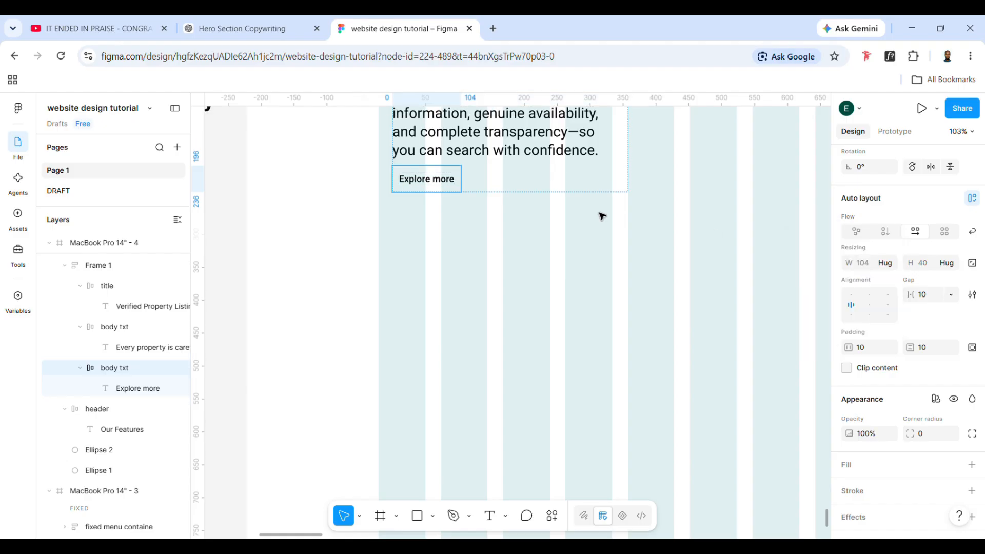
click(438, 220)
click(440, 275)
scroll(444, 287, up, 2)
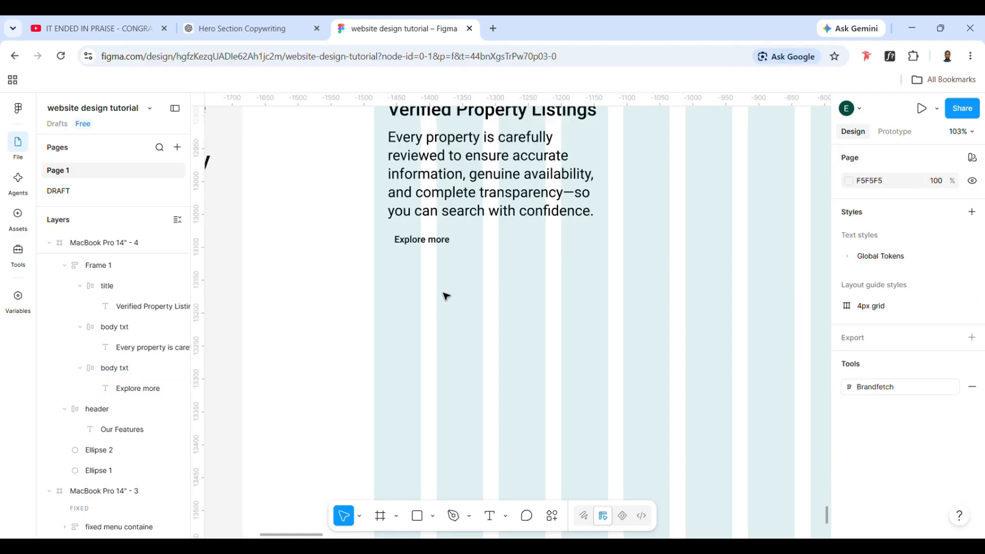
Make two standalone copies of the "Explore more" frame in the empty area below and beside the Verified Property Listings block
click(429, 243)
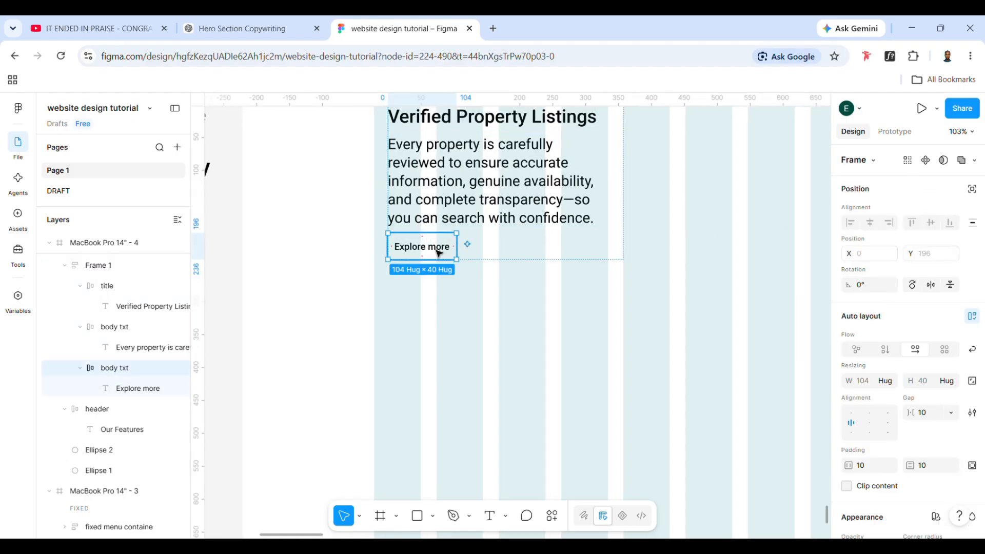
click(523, 332)
scroll(522, 332, up, 2)
click(417, 288)
click(420, 292)
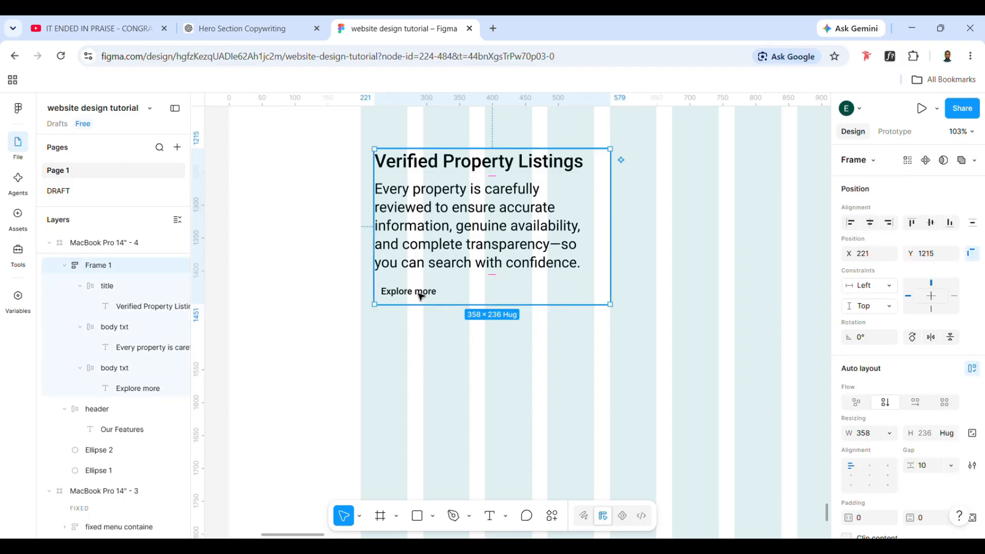
key(ctrl+d)
drag(418, 323, 695, 405)
key(ctrl+d)
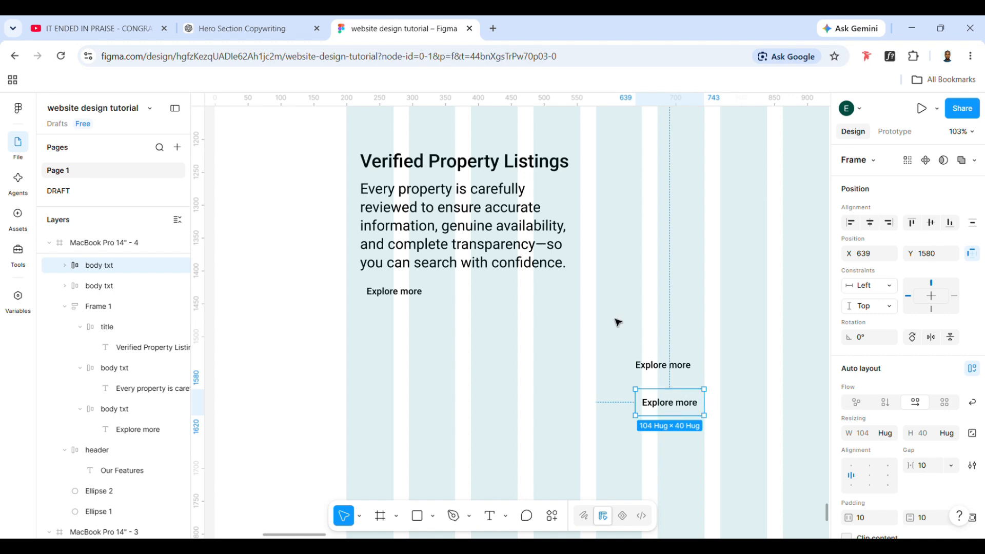
Align the lower "Explore more" copy directly beneath the upper copy
drag(611, 316, 743, 472)
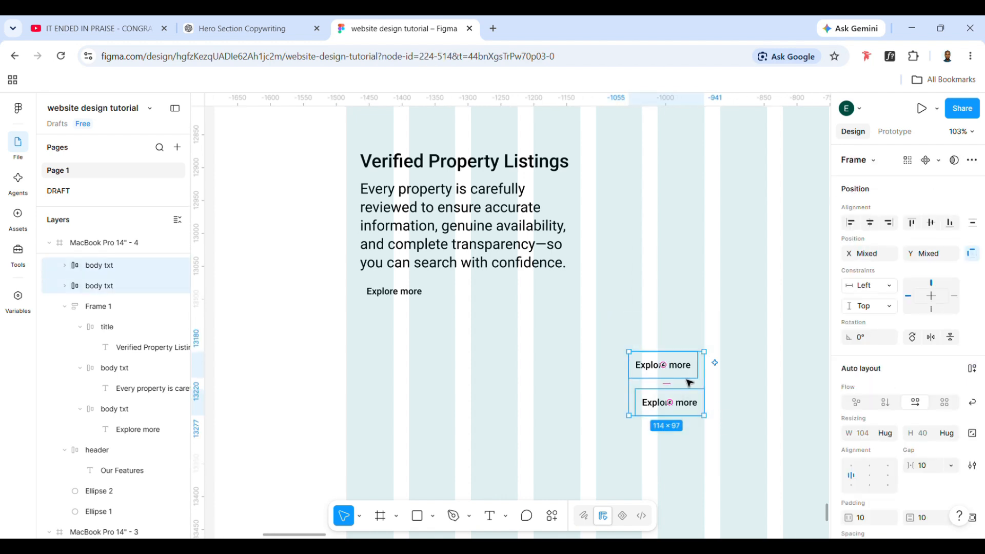
click(711, 309)
drag(680, 399, 673, 401)
click(672, 398)
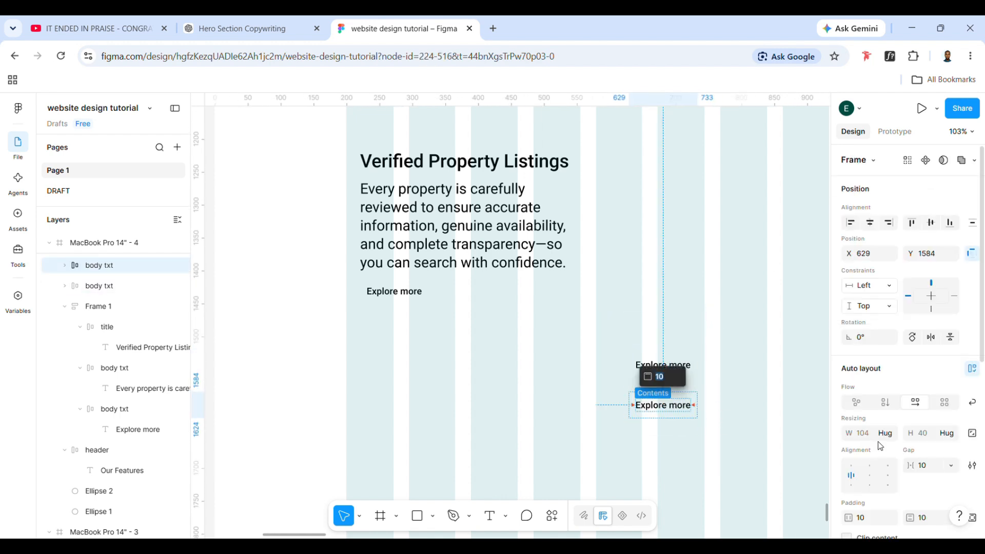
Add a fill to the lower "Explore more" copy using the library color Colors/Neutral/200
scroll(881, 446, down, 3)
click(739, 368)
click(681, 396)
scroll(884, 452, down, 3)
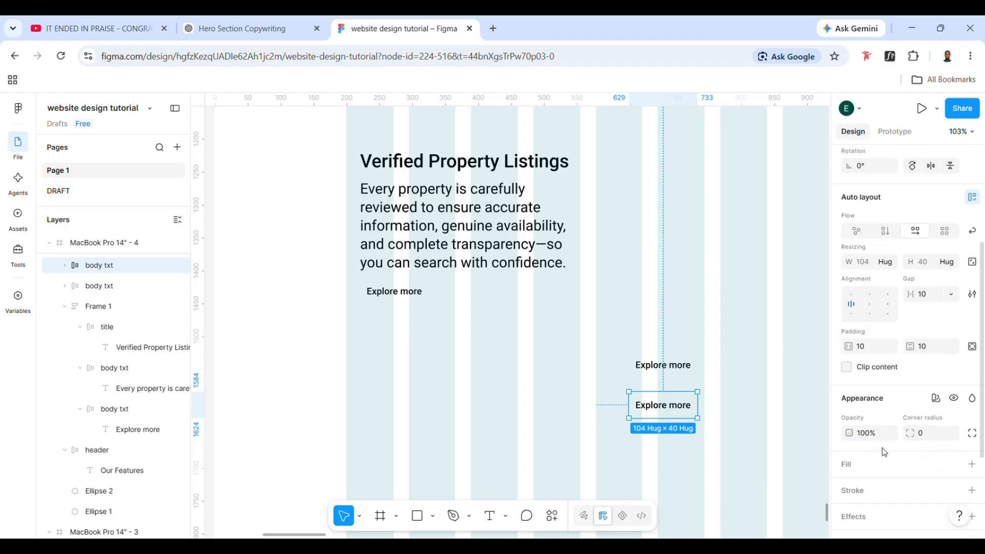
scroll(884, 452, down, 2)
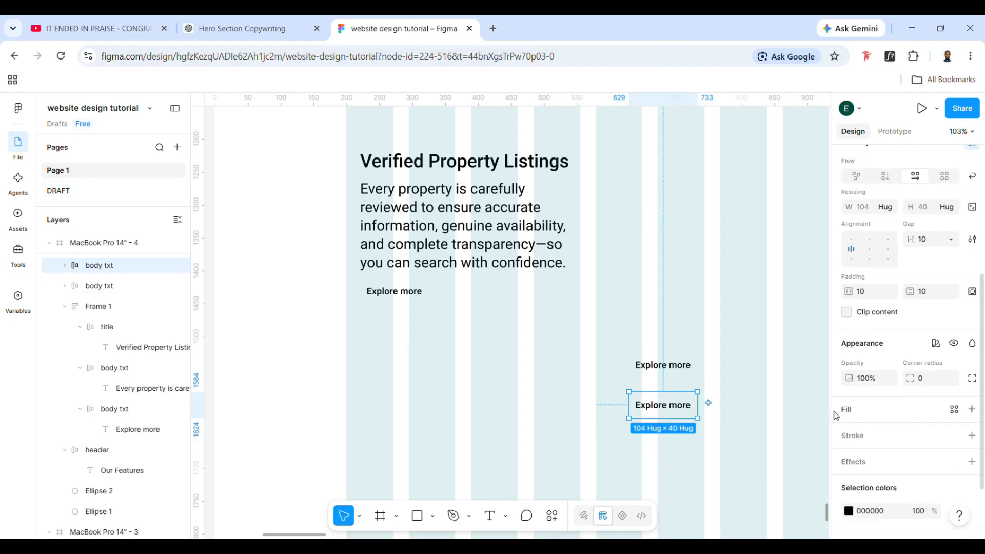
scroll(911, 400, down, 3)
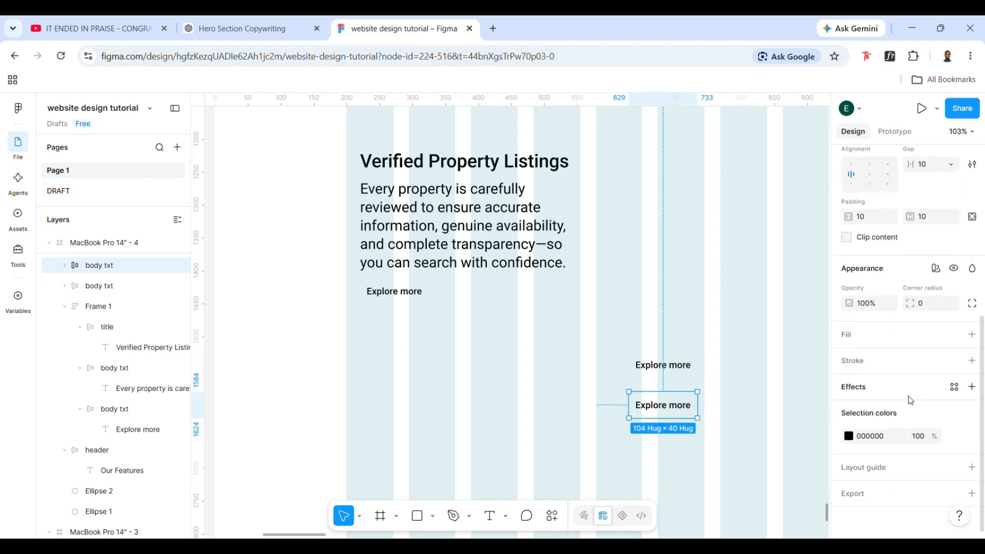
click(974, 341)
click(954, 334)
scroll(763, 468, down, 3)
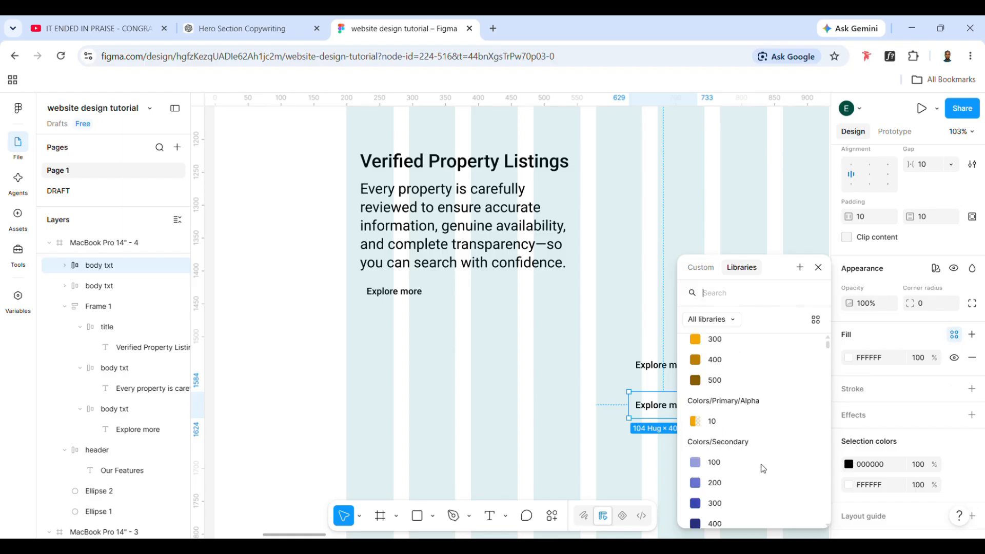
scroll(762, 468, down, 5)
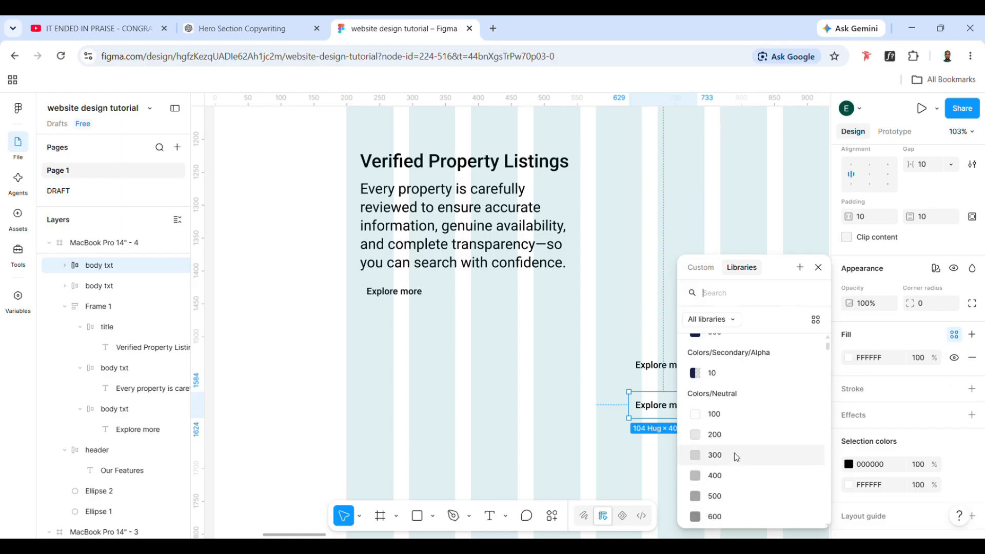
scroll(737, 457, down, 1)
click(725, 424)
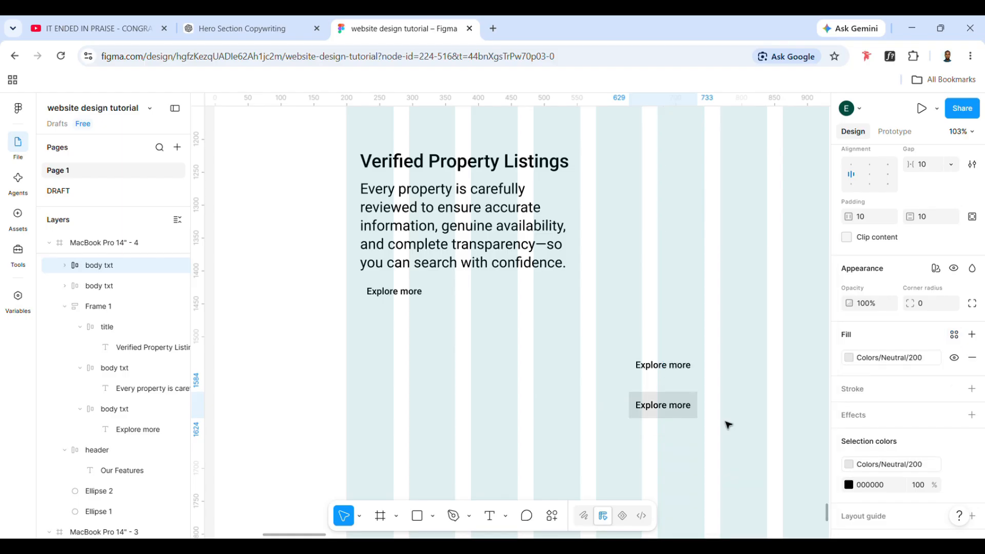
click(734, 457)
Set the corner radius of the grey "Explore more" copy to 8
drag(618, 340, 733, 457)
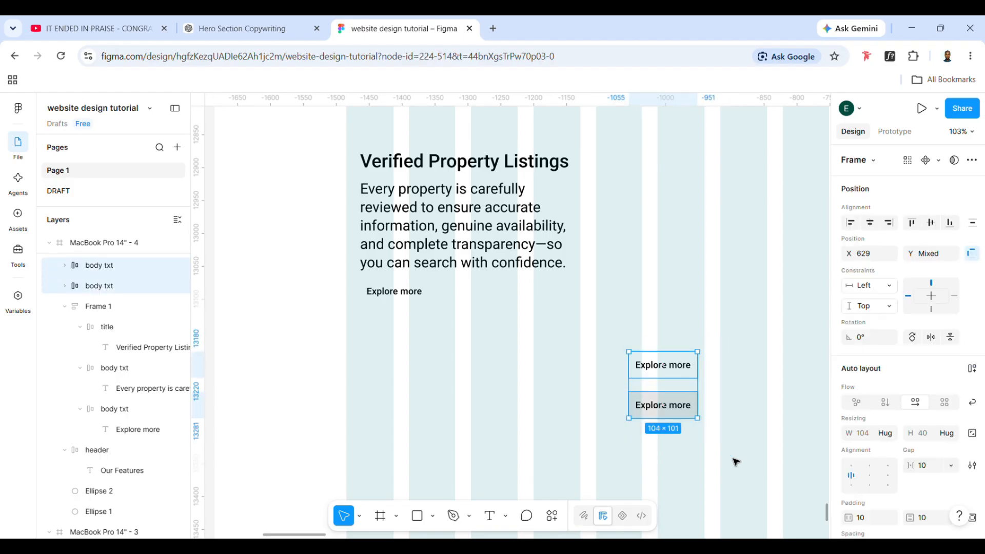
click(733, 458)
click(686, 412)
scroll(933, 476, down, 3)
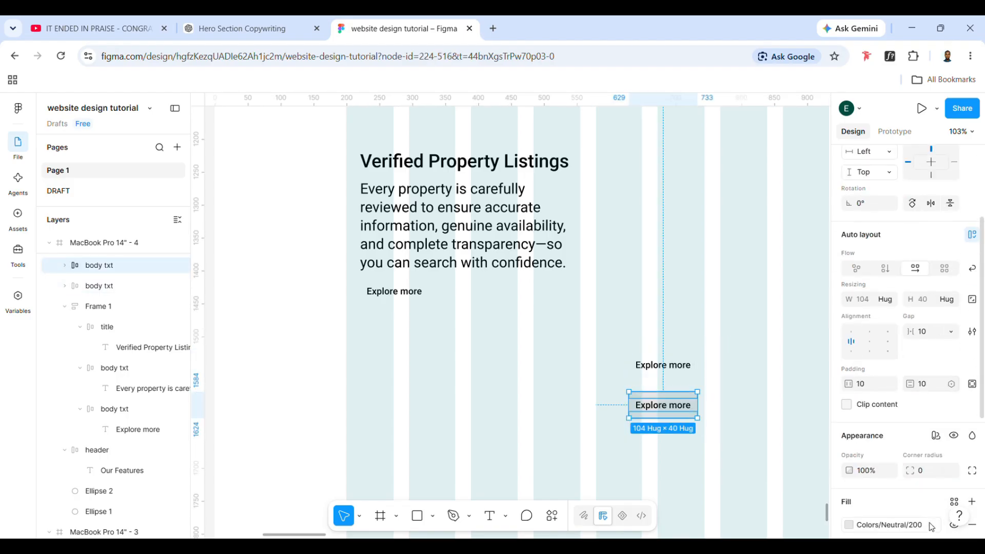
click(930, 475)
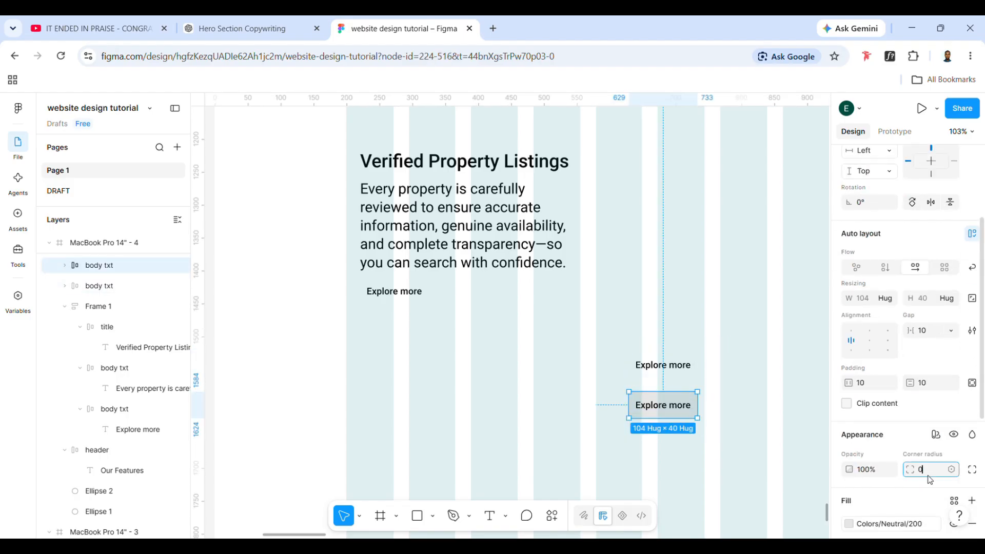
click(775, 450)
Combine the two standalone "Explore more" copies into a component set
drag(610, 322, 747, 471)
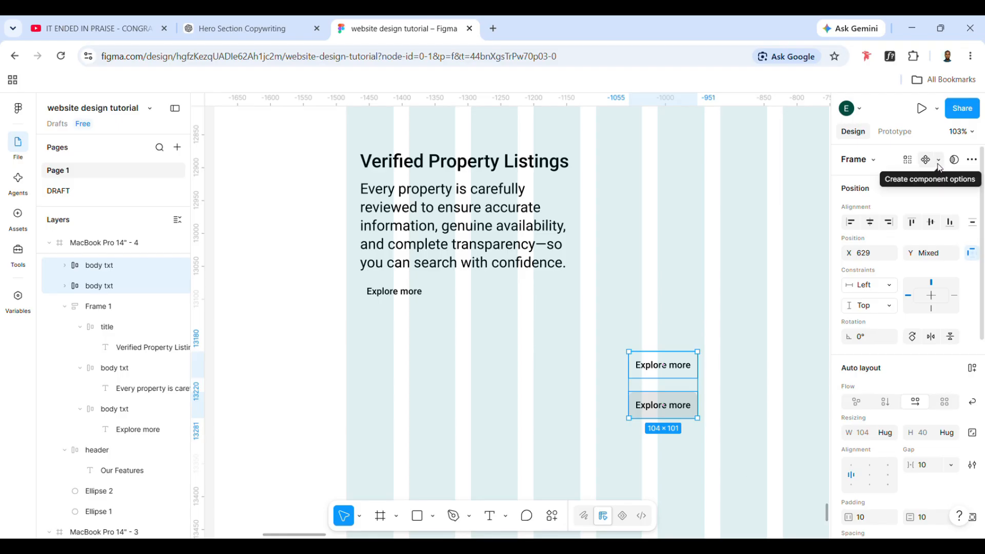
click(939, 161)
click(882, 213)
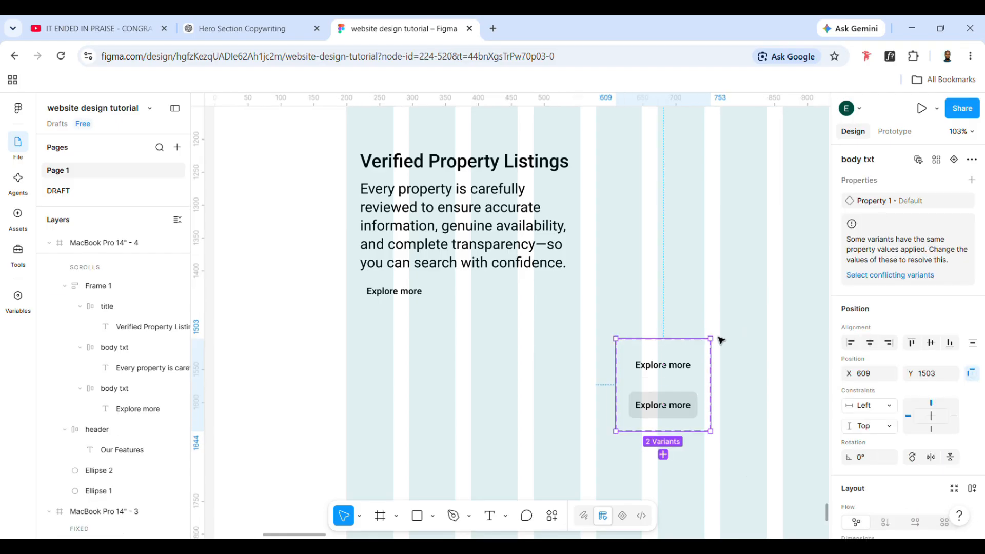
Set Property 1 of the grey "Explore more" variant to hover
click(685, 360)
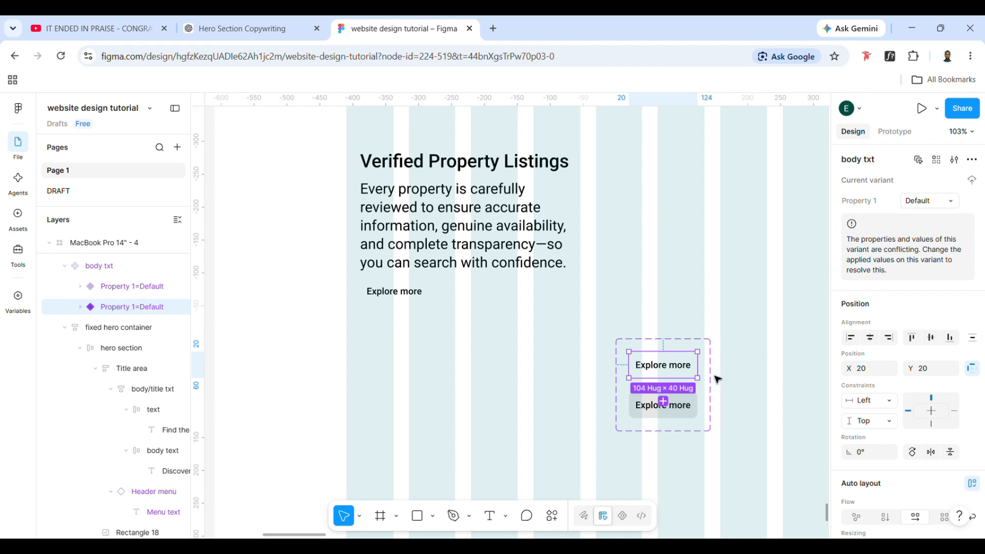
click(666, 406)
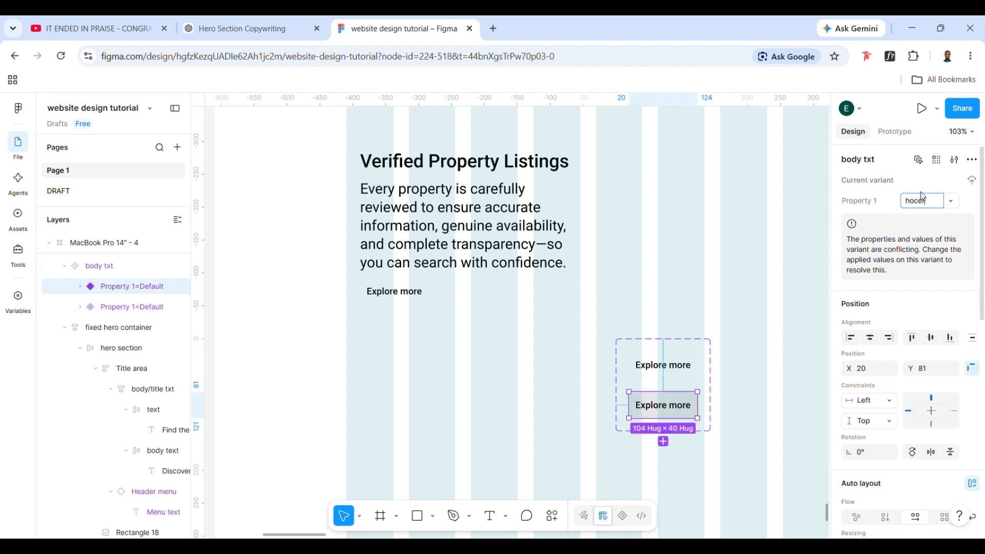
click(847, 247)
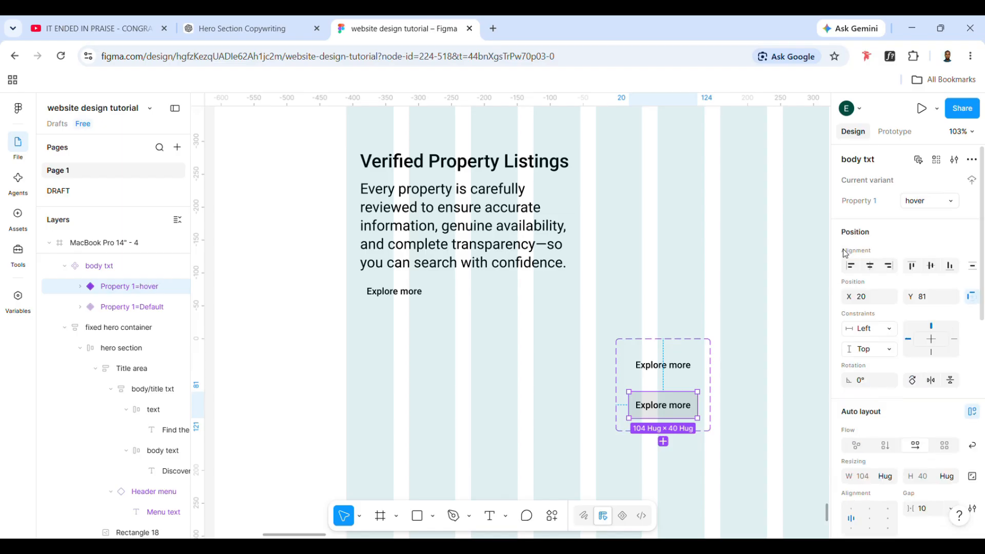
click(762, 285)
Add a third variant below the hover variant and set its Property 1 to pressed
double_click(655, 416)
click(663, 442)
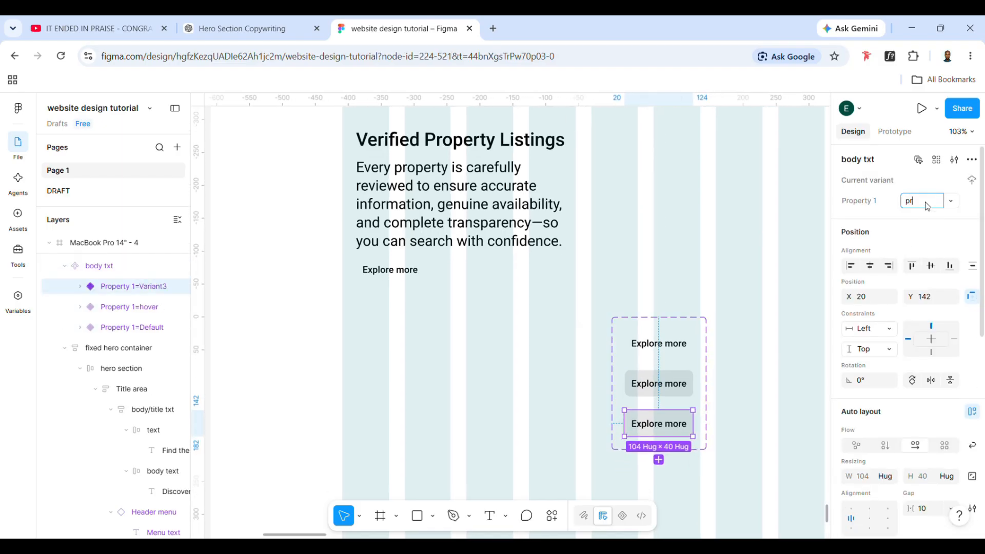
click(752, 325)
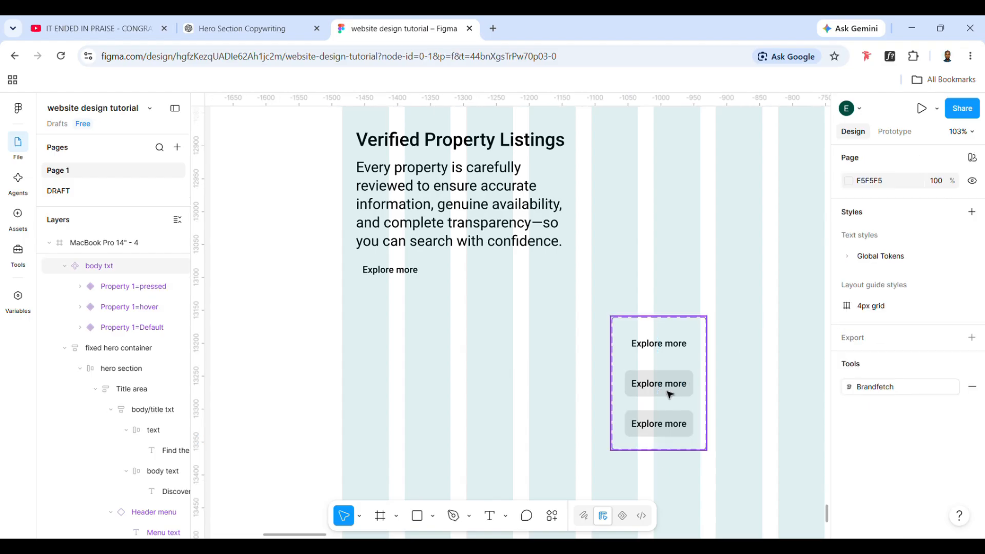
Change the pressed variant's fill to the library color Colors/Neutral/900
click(664, 429)
click(710, 440)
click(682, 431)
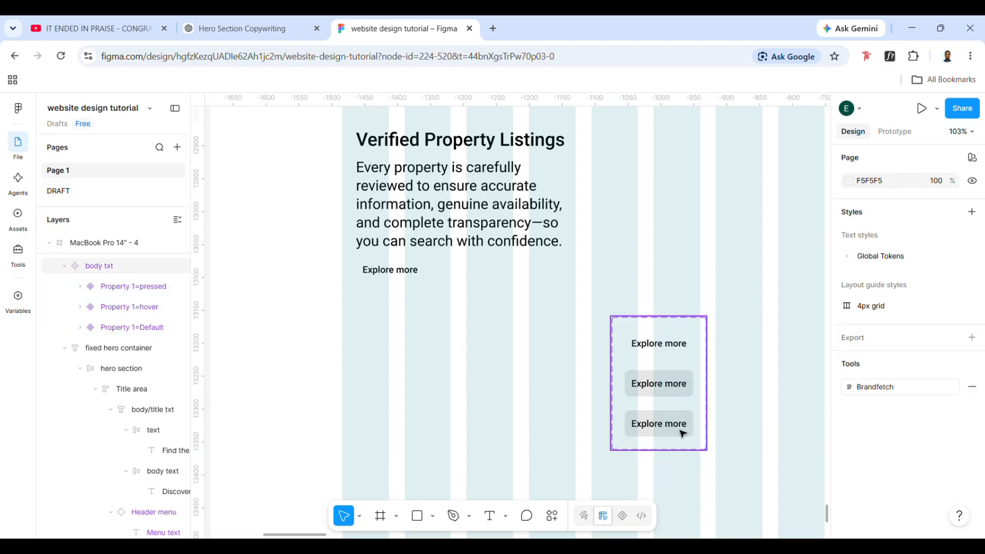
click(682, 431)
scroll(923, 406, down, 6)
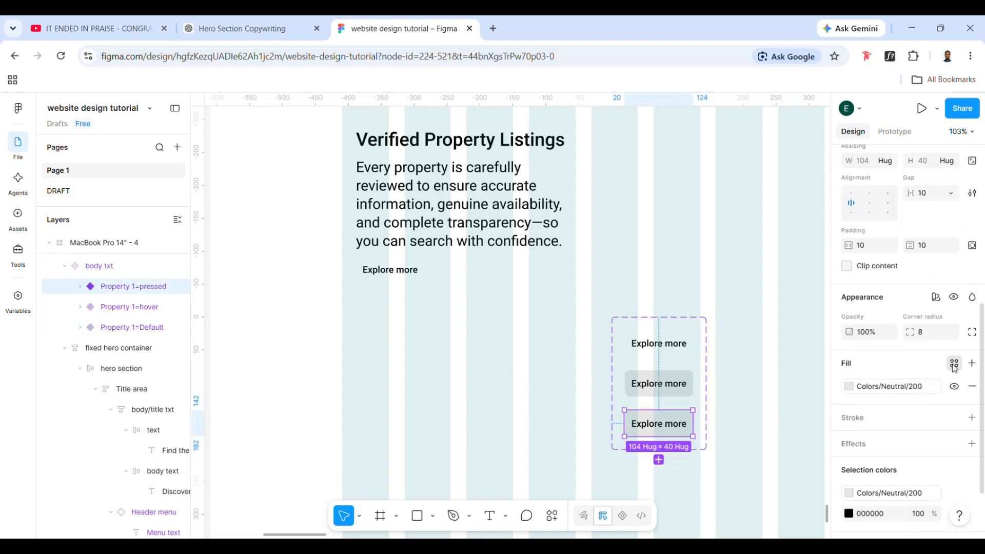
click(954, 363)
scroll(715, 479, down, 3)
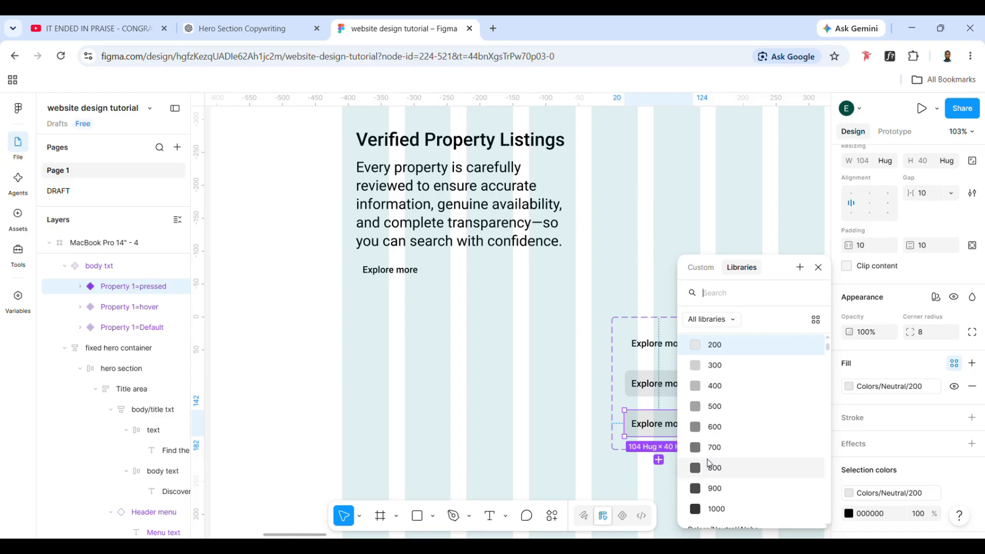
click(713, 489)
Change the text color of the pressed variant's "Explore more" label to the library color Colors/Neutral/100
double_click(671, 431)
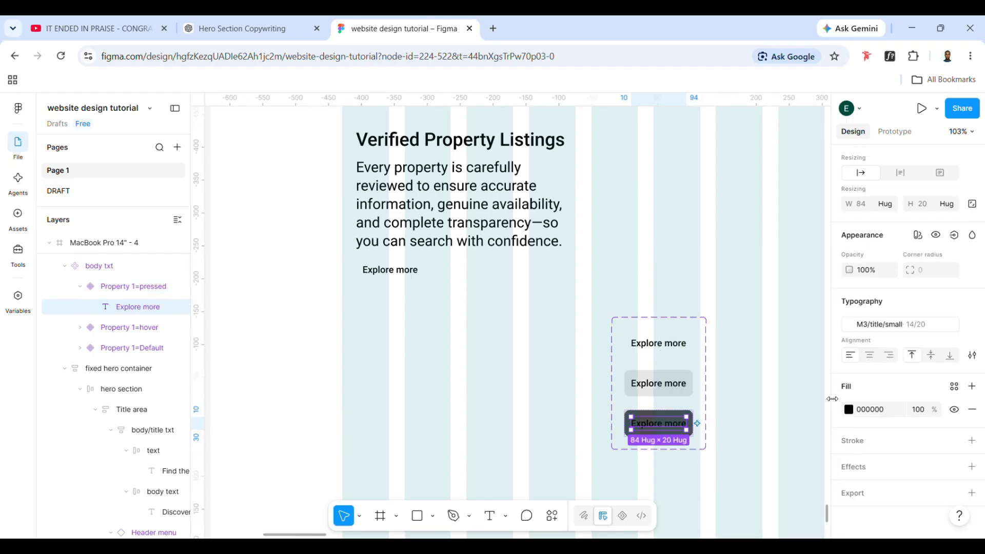
click(955, 386)
scroll(734, 464, down, 5)
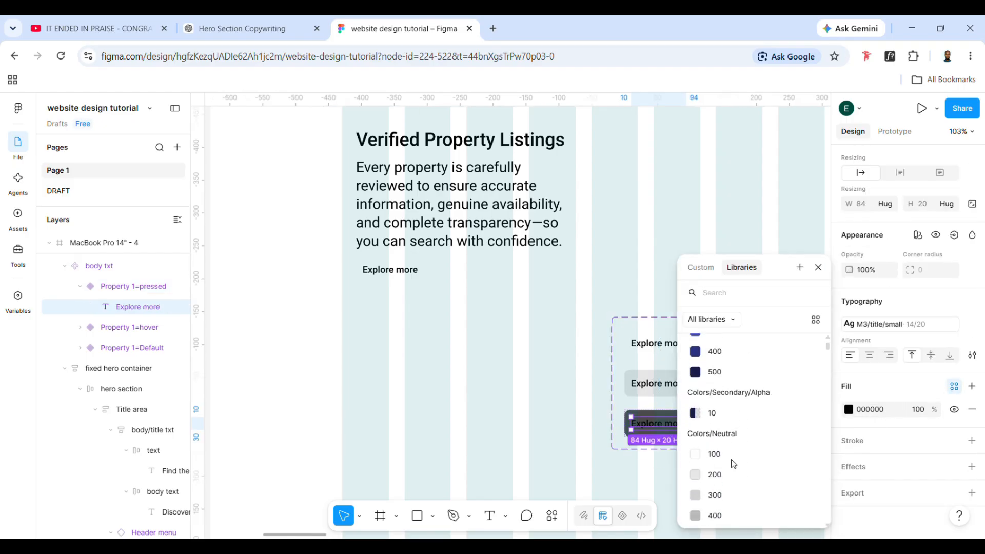
click(732, 458)
click(455, 421)
Add a prototype interaction from the Default variant to the hover variant with the While hovering trigger
click(672, 345)
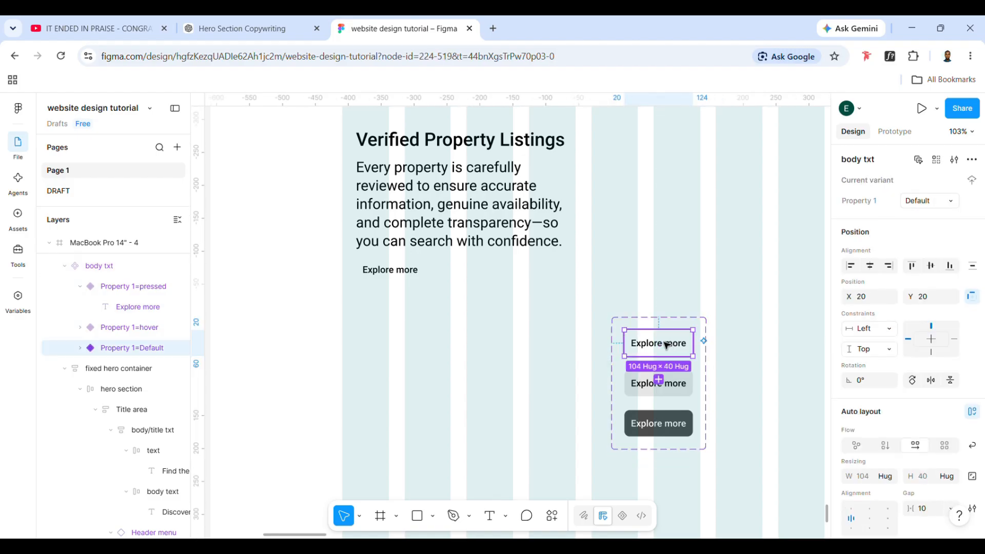
click(895, 132)
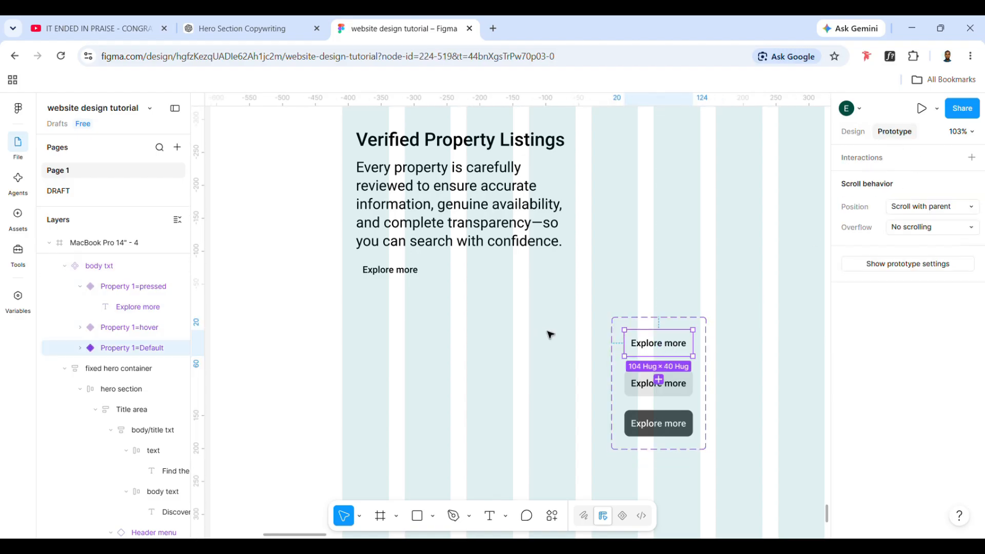
drag(696, 345, 661, 384)
click(663, 373)
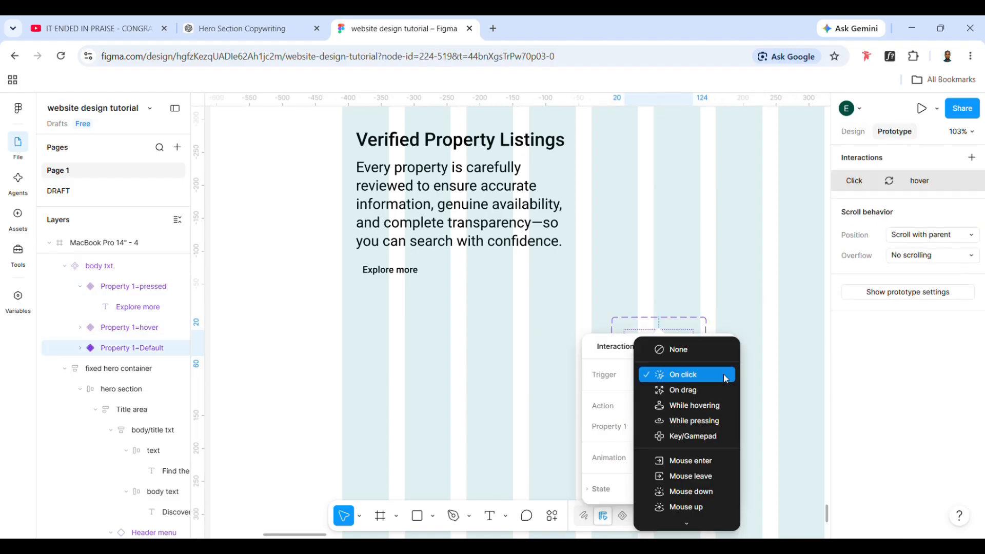
click(695, 405)
click(776, 372)
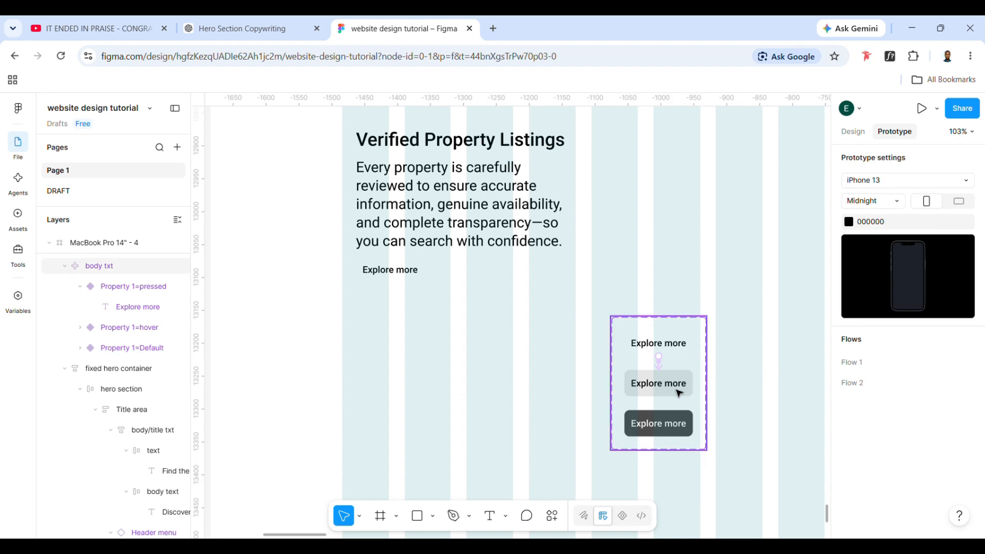
Add a prototype interaction that changes the hover variant to pressed with an On click trigger and Instant animation
click(690, 391)
drag(693, 384, 682, 416)
click(774, 317)
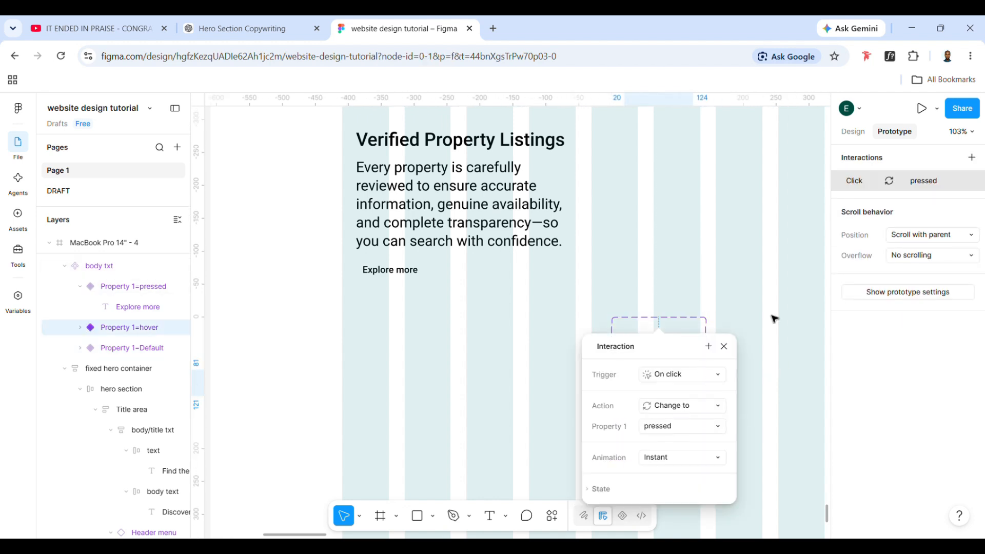
Move the "Explore more" component set out of the page frame onto the empty canvas beside it and select its Default variant
click(665, 341)
double_click(686, 427)
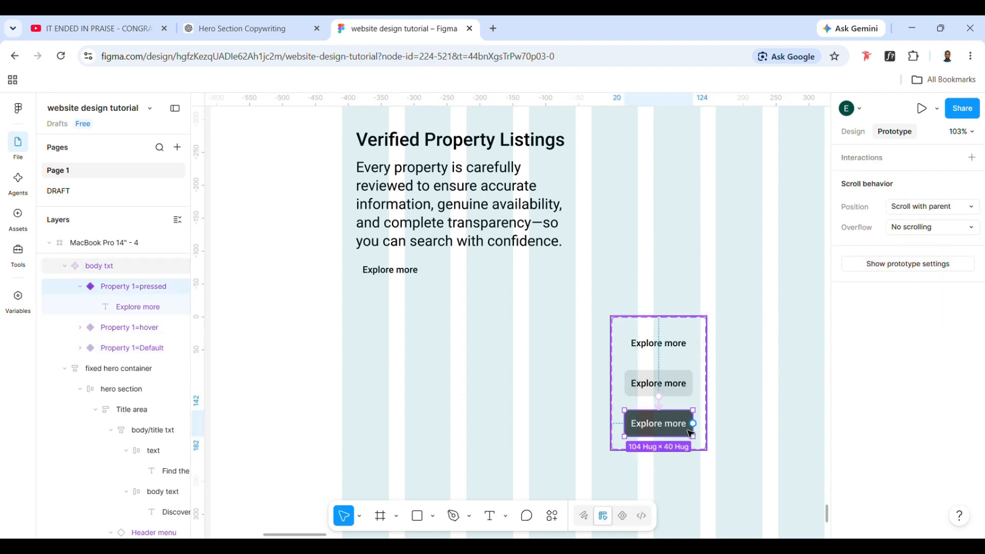
click(628, 327)
scroll(660, 342, down, 1)
drag(658, 342, 314, 329)
click(339, 328)
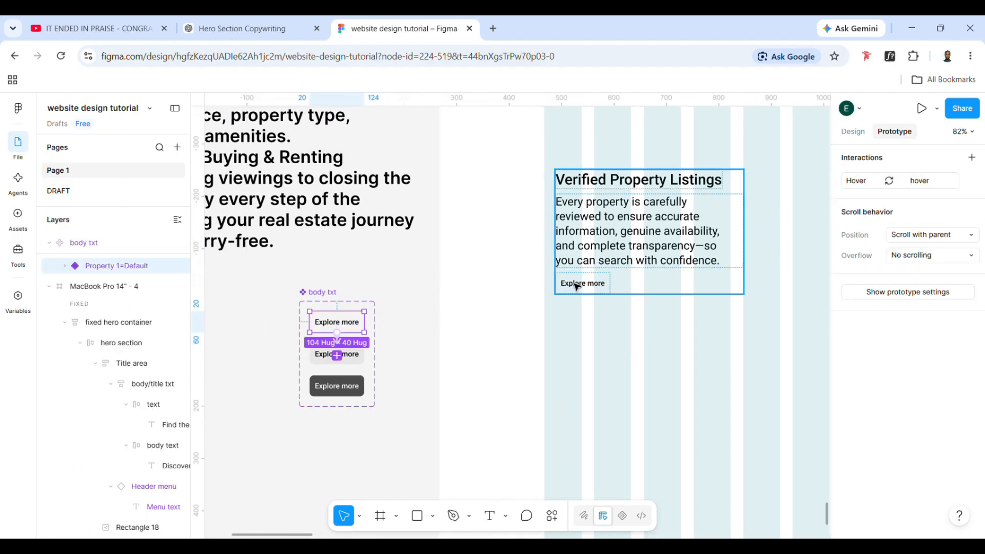
Replace the plain "Explore more" frame in the Verified Property Listings block with an instance of the interactive button component's Default variant
click(604, 284)
scroll(606, 290, right, 2)
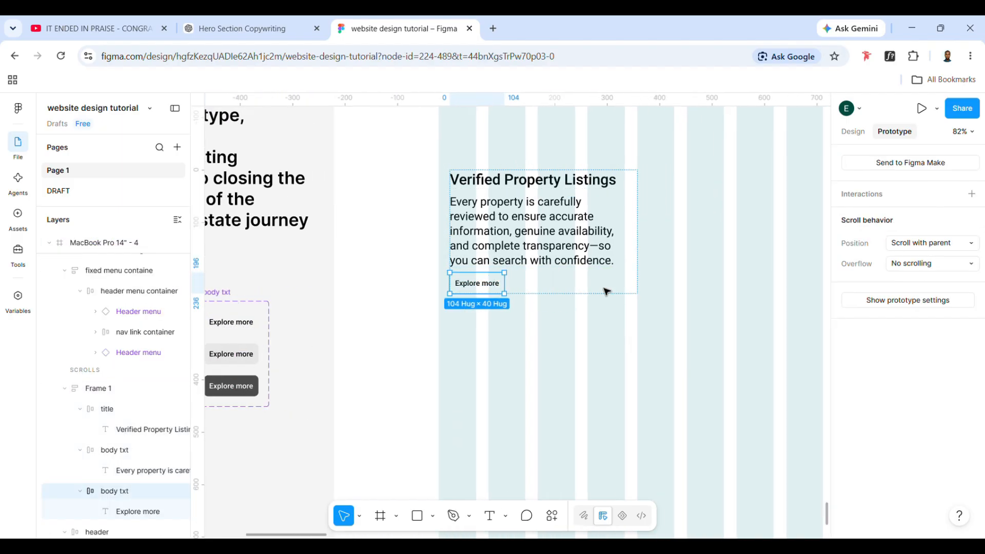
key(ctrl+shift+r)
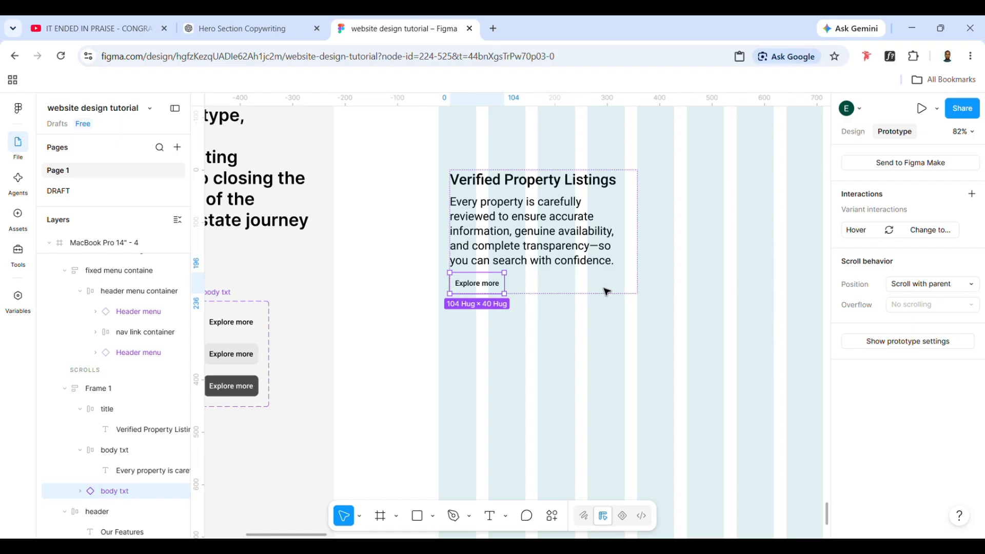
click(506, 346)
double_click(492, 283)
click(856, 133)
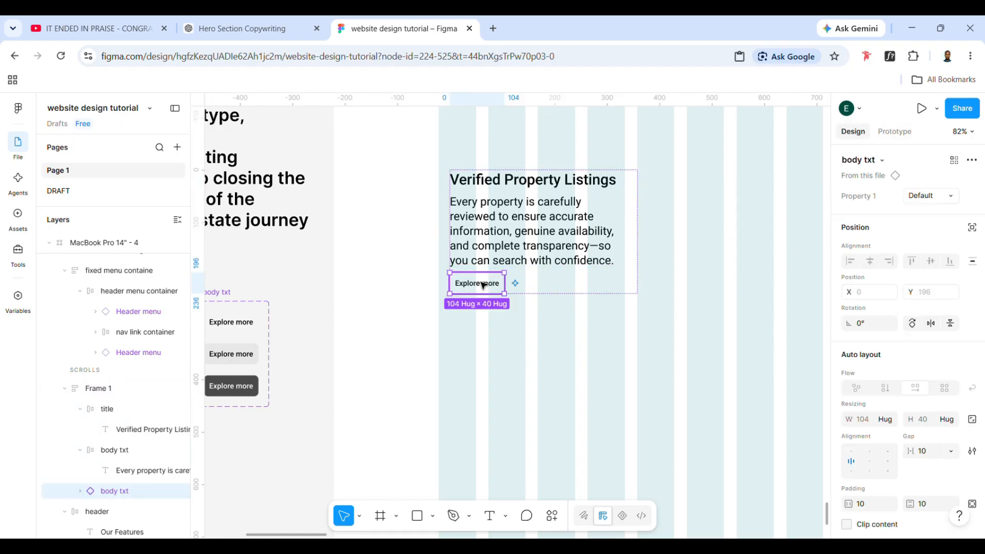
click(347, 385)
double_click(490, 291)
Move the Verified Property Listings block to X 200, Y 1125 and set its padding to 10 horizontally and 6 vertically
scroll(471, 290, right, 1)
click(548, 322)
scroll(548, 323, down, 2)
scroll(548, 322, up, 1)
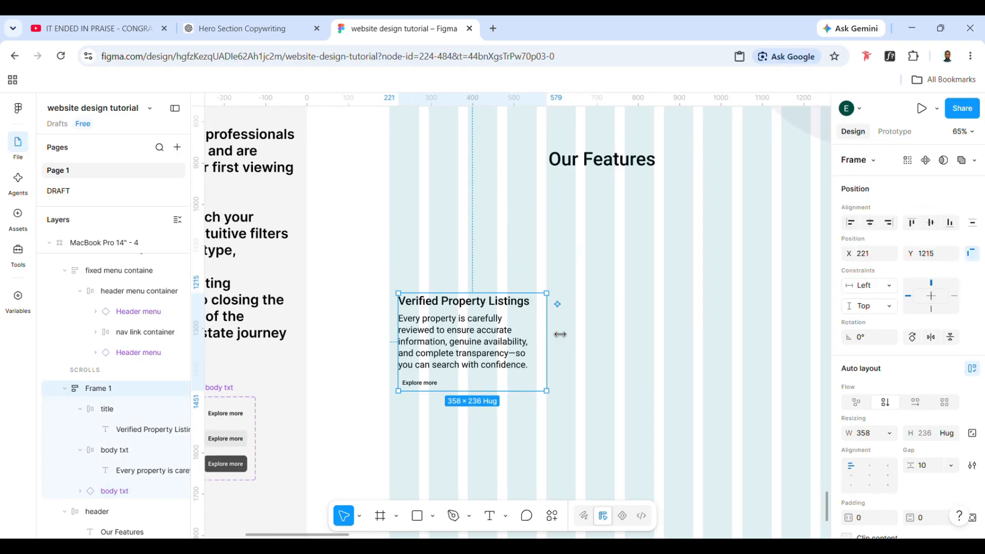
scroll(548, 322, right, 1)
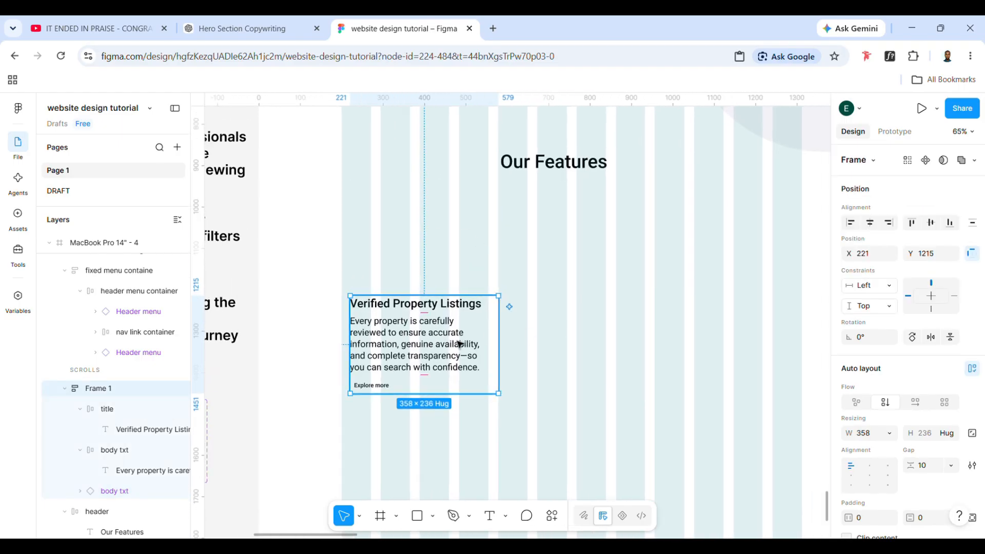
drag(502, 328, 493, 291)
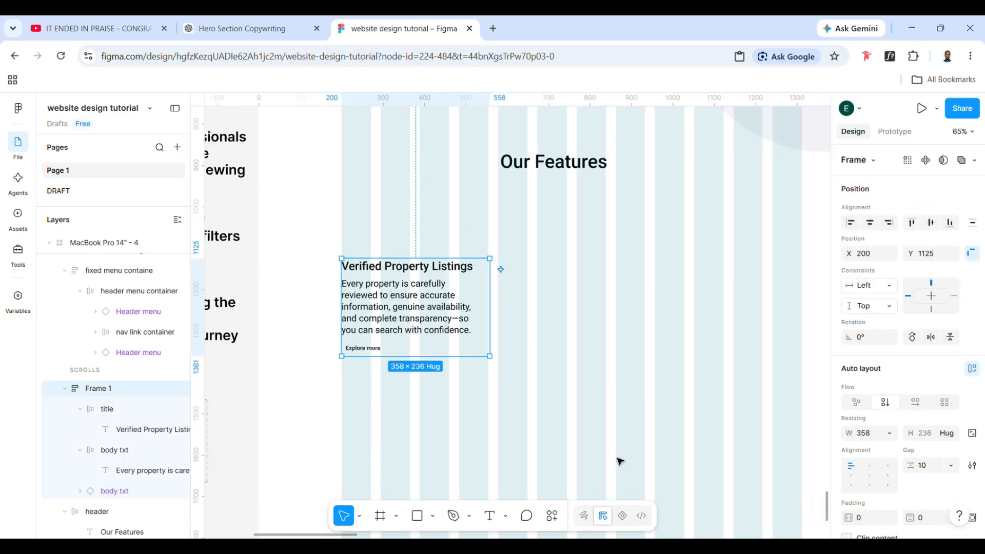
click(867, 519)
text(10)
key(Return)
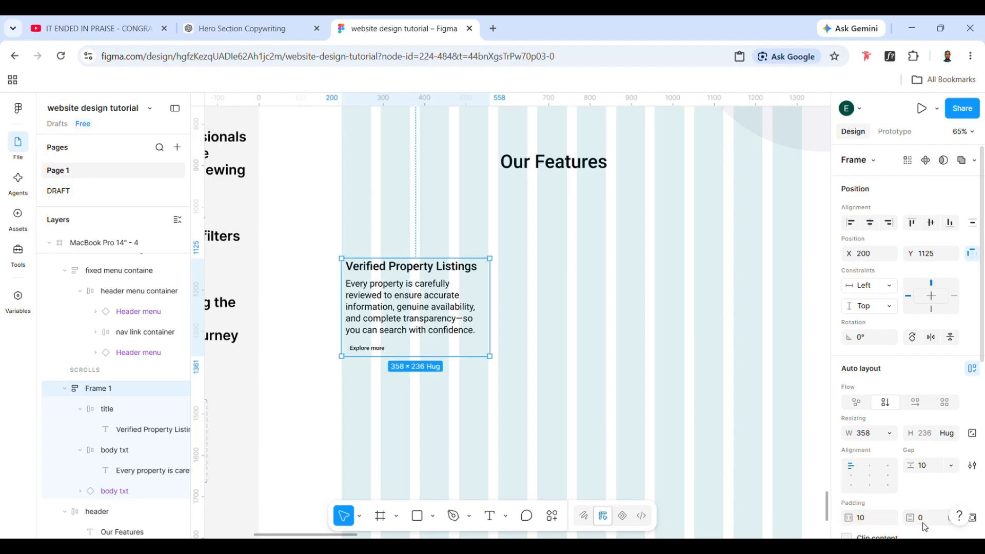
text(6)
key(Return)
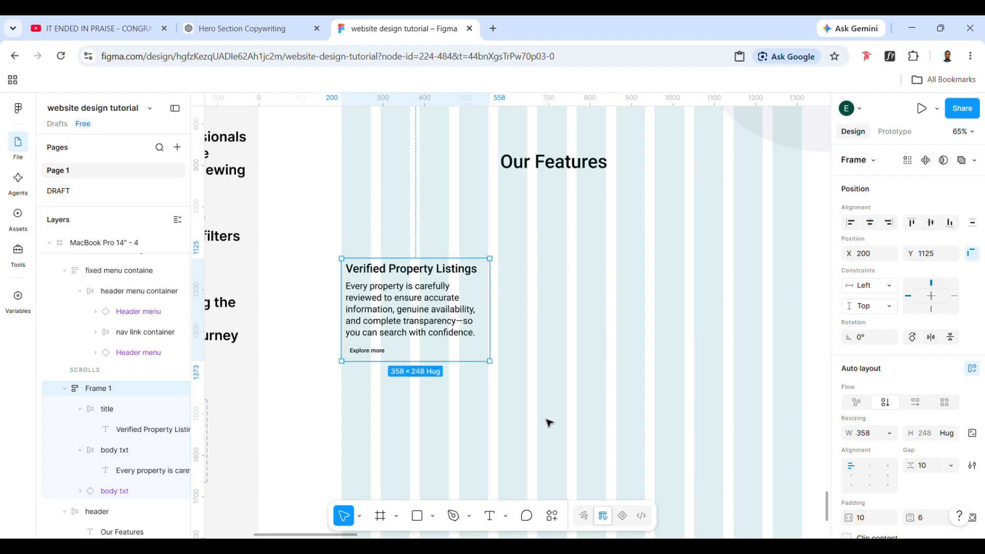
Draw a placeholder rectangle about 313 × 228 and position it directly above the "Verified Property Listings" title
double_click(376, 327)
key(Escape)
key(Escape)
click(415, 321)
click(417, 521)
mouse_move(554, 308)
mouse_down()
mouse_move(611, 387)
mouse_move(654, 400)
mouse_up()
mouse_move(614, 369)
mouse_down()
mouse_move(406, 216)
mouse_move(479, 222)
mouse_up()
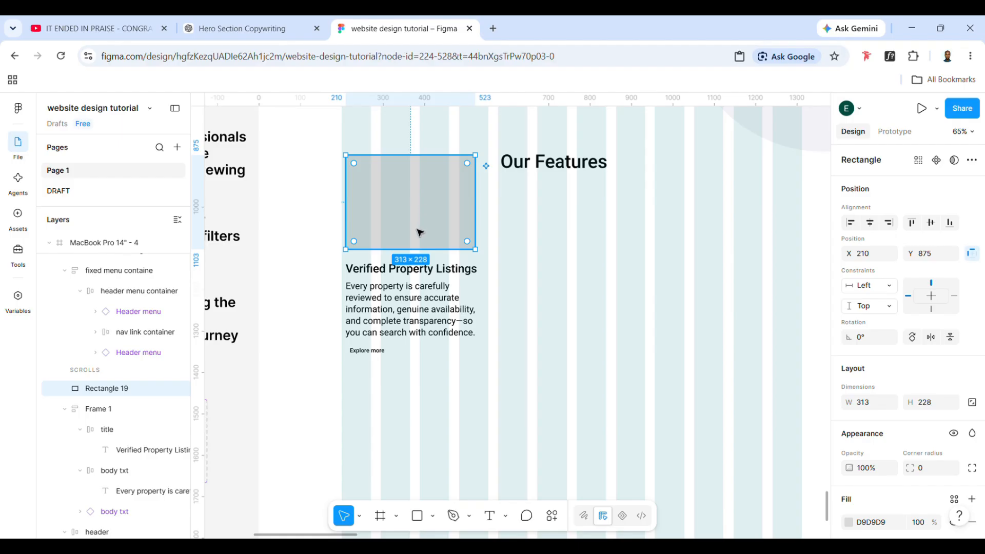
Place the rectangle inside the feature block as its first item, above the title, and widen it to about 337
drag(420, 232, 421, 272)
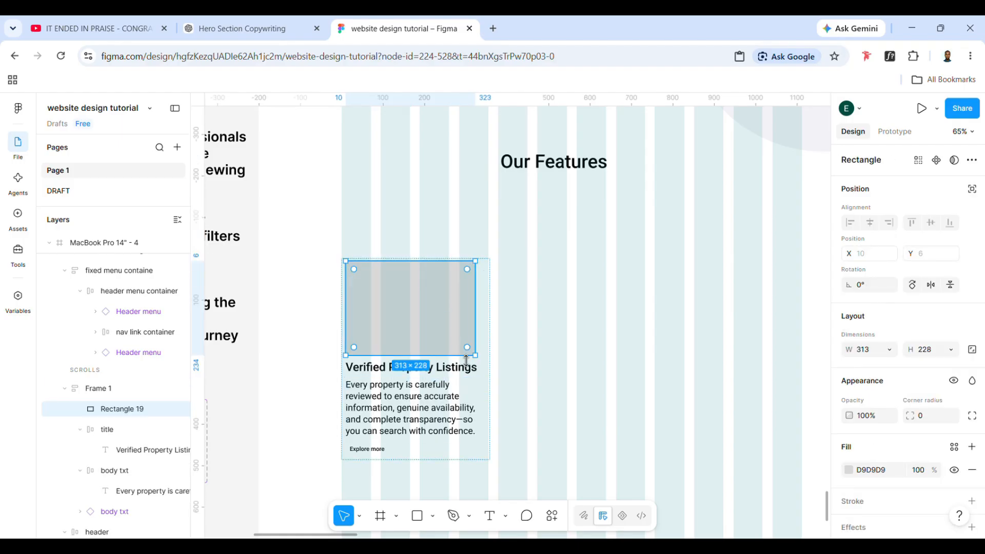
drag(476, 342, 494, 351)
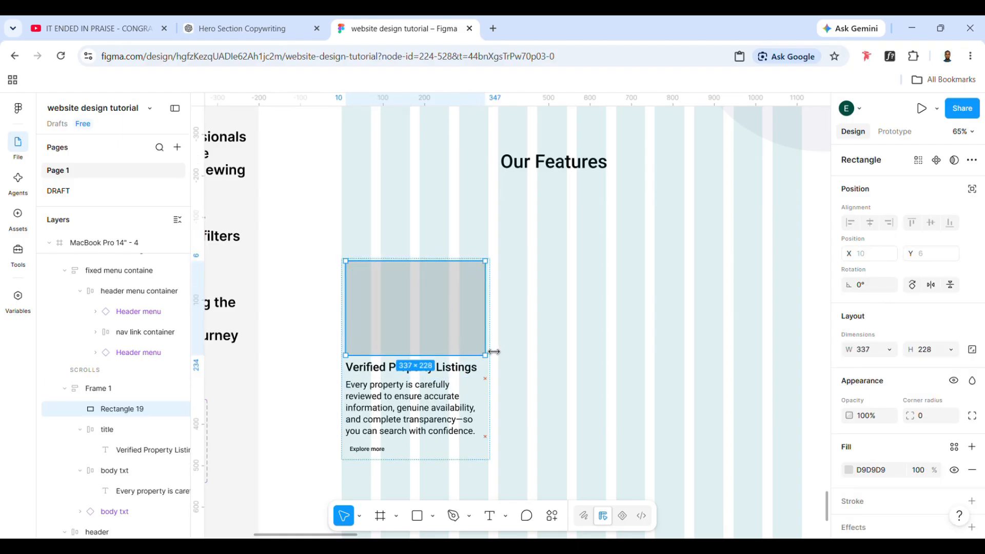
click(540, 434)
Move the feature block up to about X 197, Y 942 and increase the placeholder rectangle's height to about 238
drag(457, 428, 456, 352)
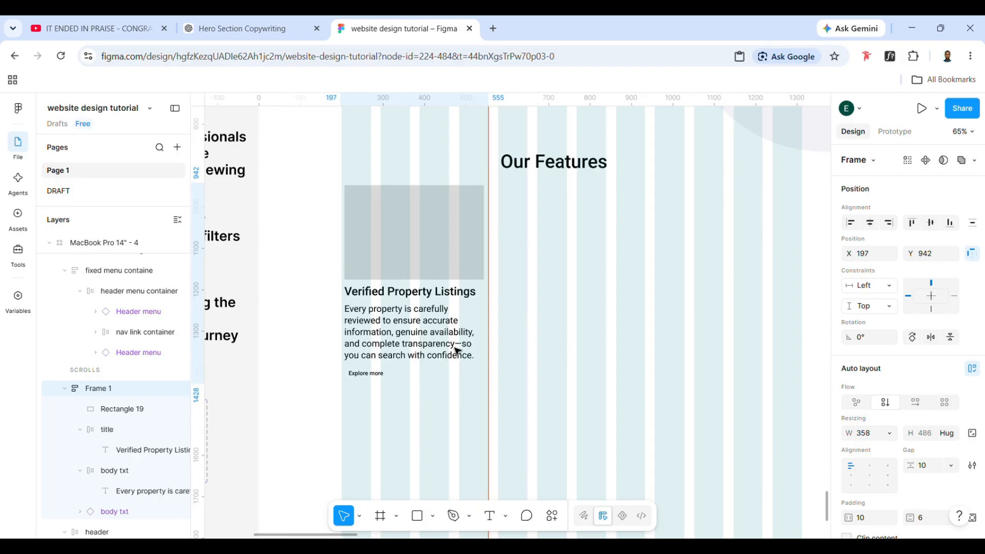
click(421, 248)
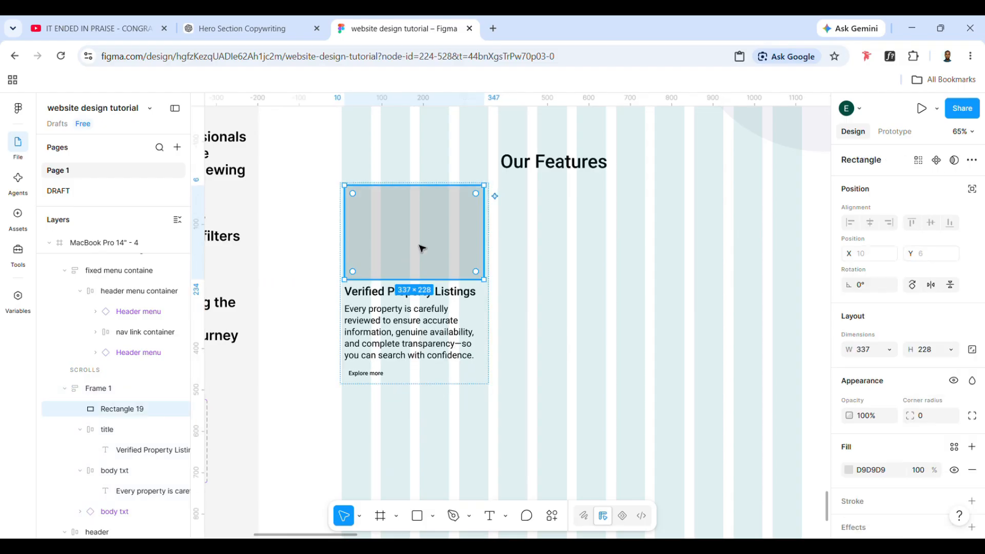
drag(417, 281, 424, 290)
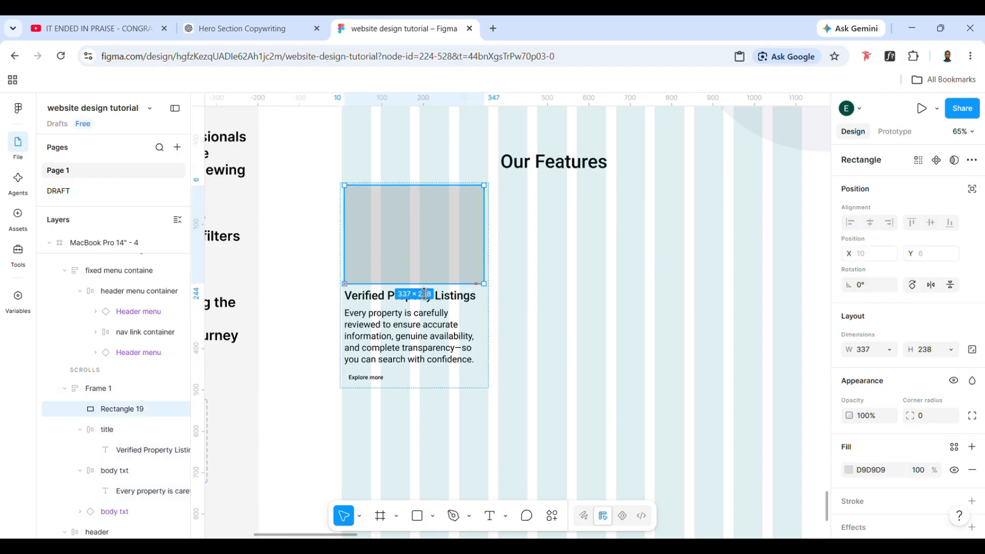
click(467, 379)
Shift the feature block to X 200, in line with the layout column, and set its auto layout alignment to left center
scroll(652, 412, right, 1)
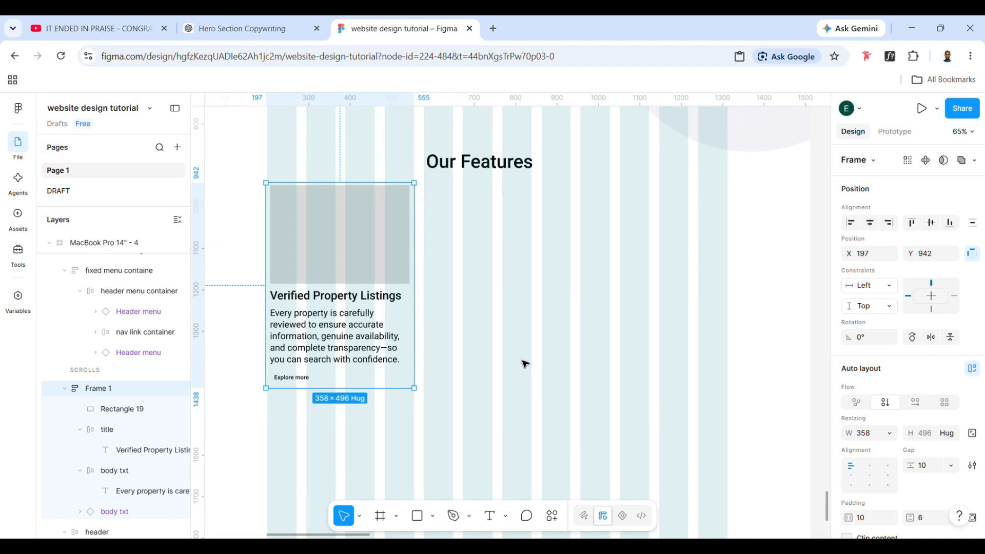
drag(384, 347, 387, 348)
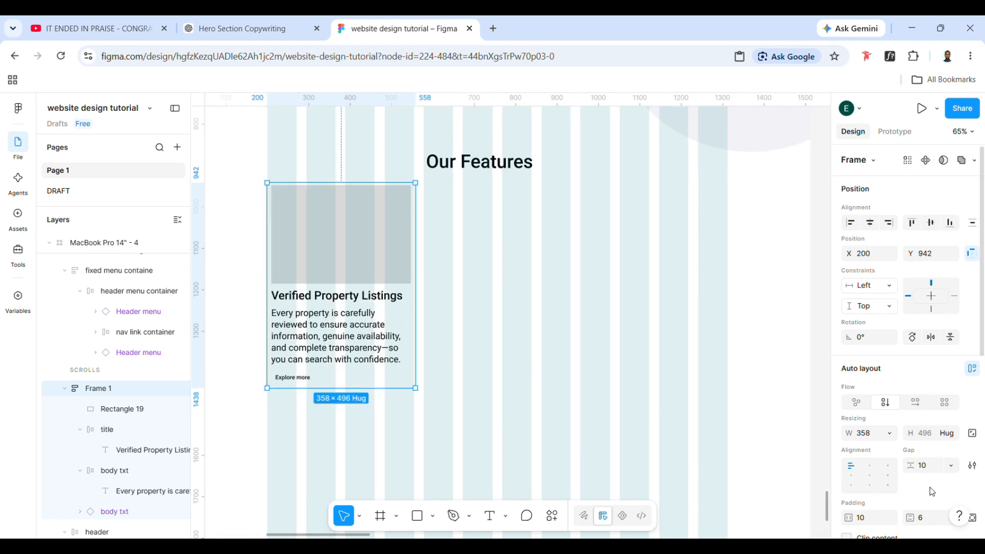
click(861, 479)
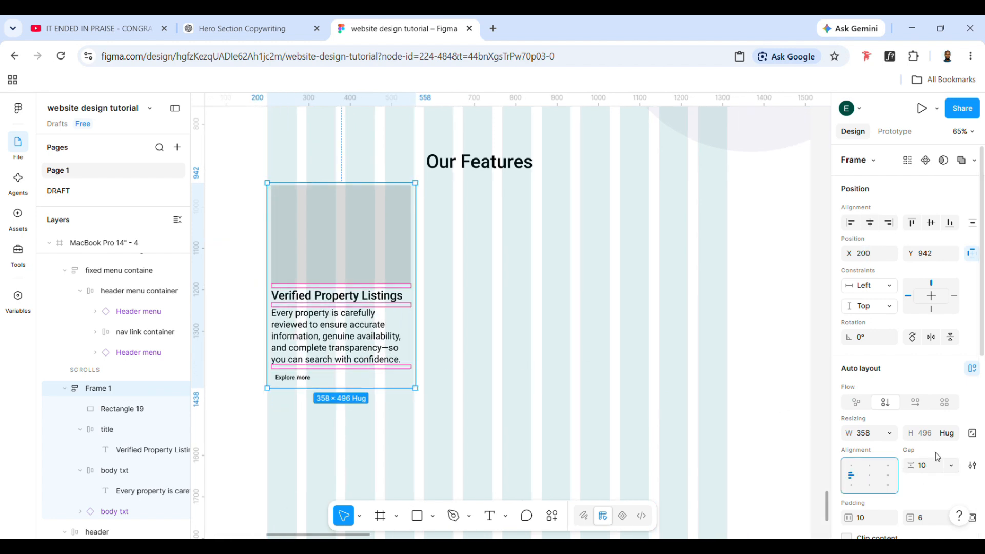
Add a fill to the Verified Property Listings block using the library color Colors/Primary/100
scroll(918, 442, down, 2)
scroll(965, 410, down, 2)
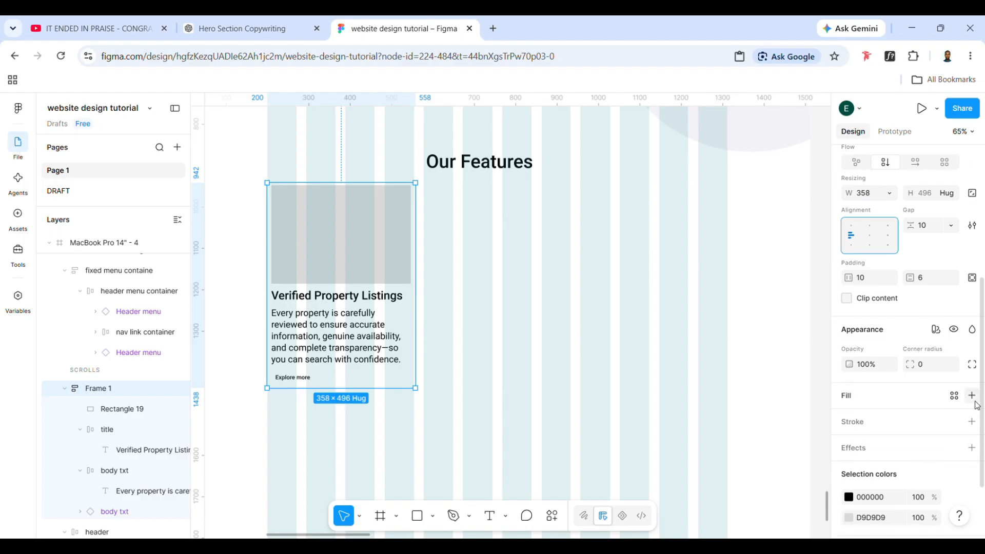
click(972, 396)
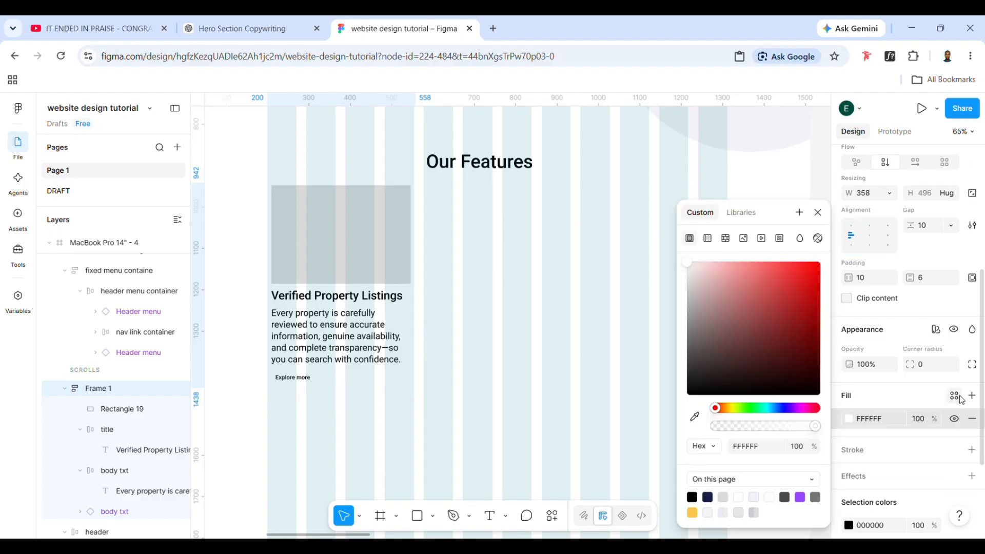
click(955, 395)
scroll(795, 442, down, 5)
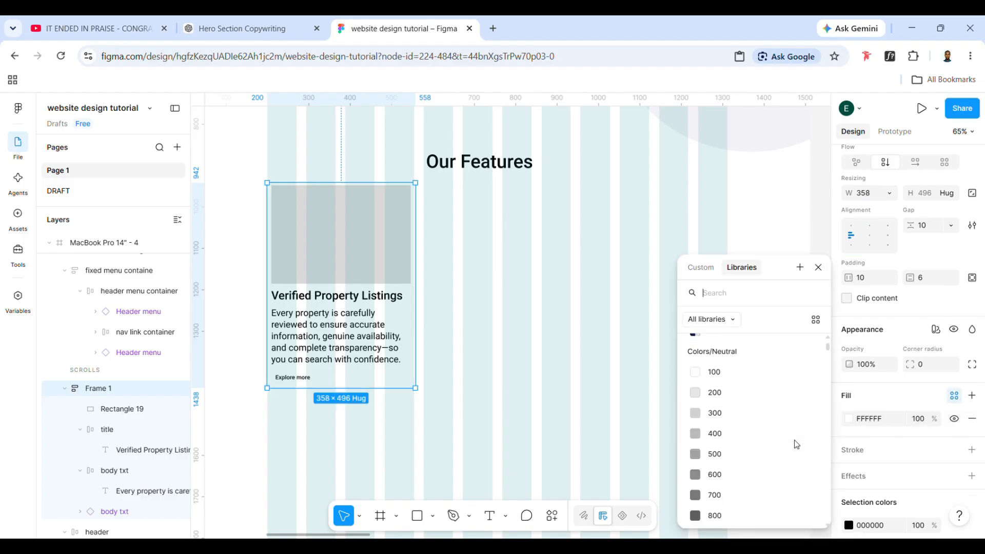
scroll(797, 444, down, 4)
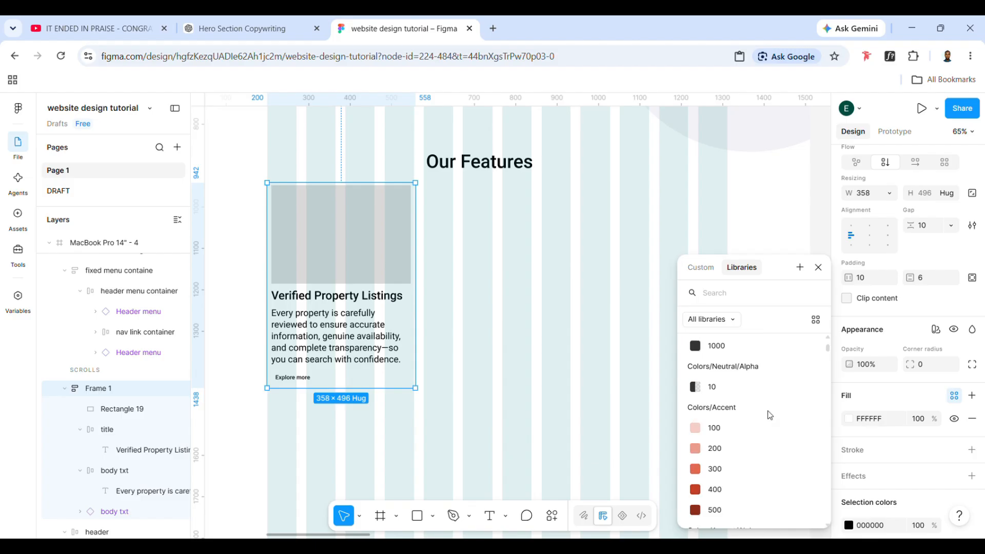
scroll(752, 469, up, 8)
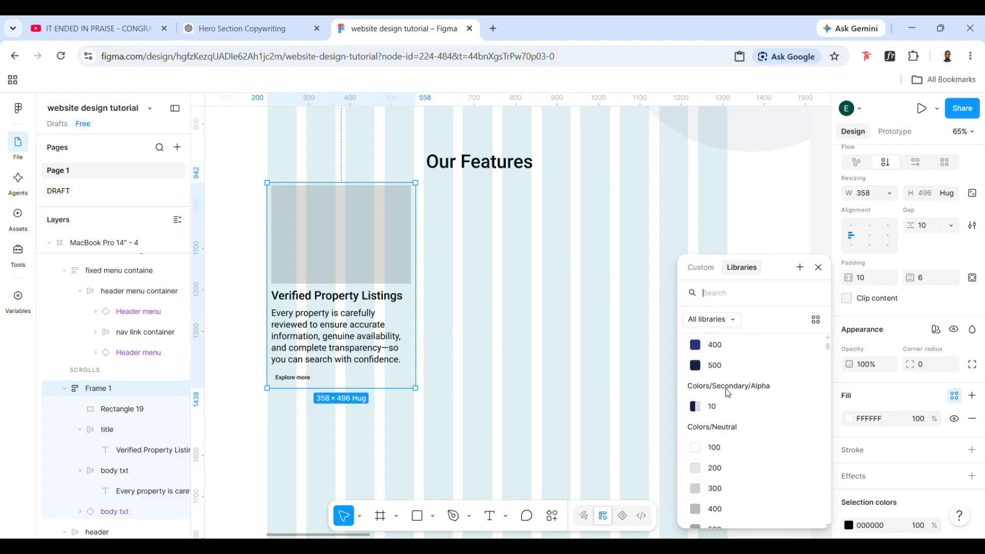
scroll(727, 393, up, 2)
scroll(726, 390, down, 2)
scroll(724, 386, up, 2)
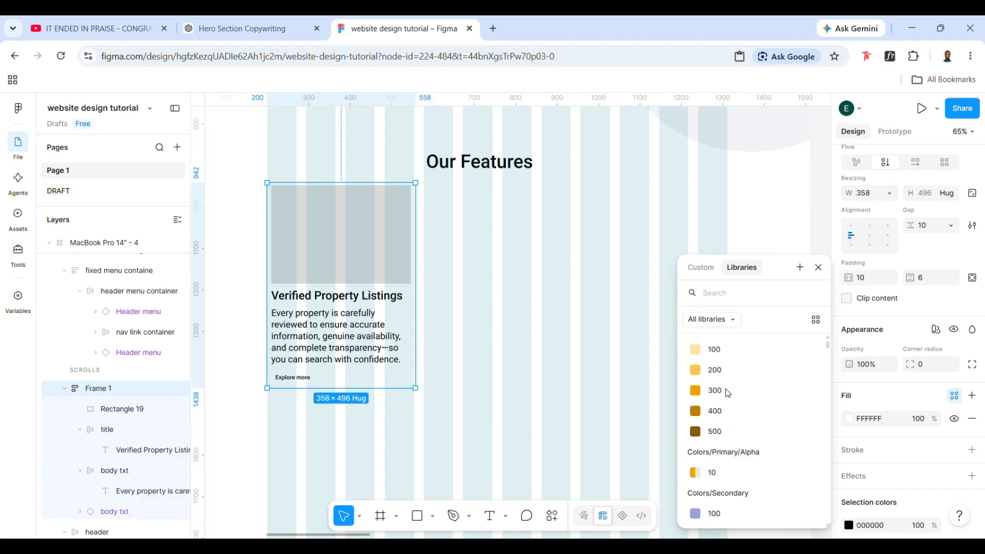
click(720, 377)
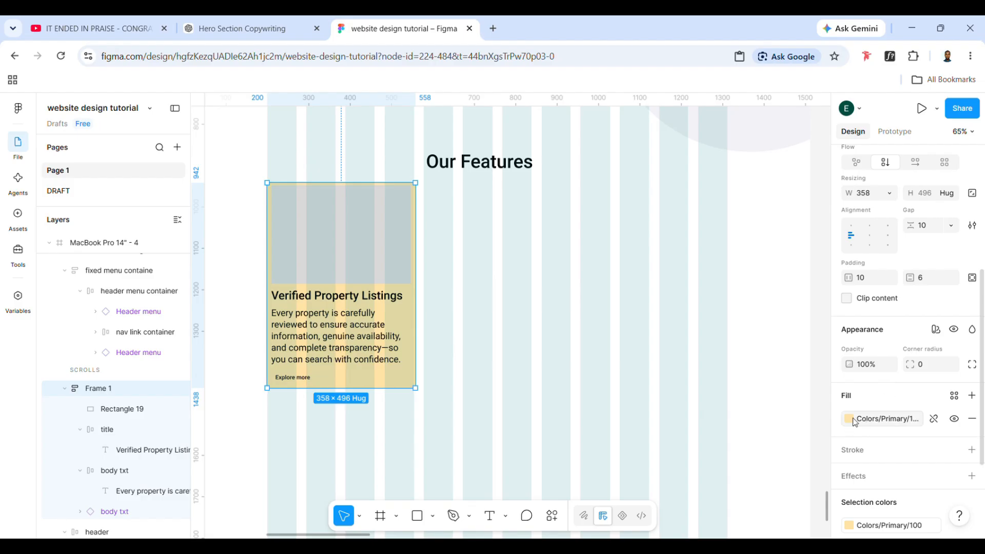
Change the Verified Property Listings block's fill to the library color Colors/Neutral/200
click(854, 421)
scroll(701, 426, down, 6)
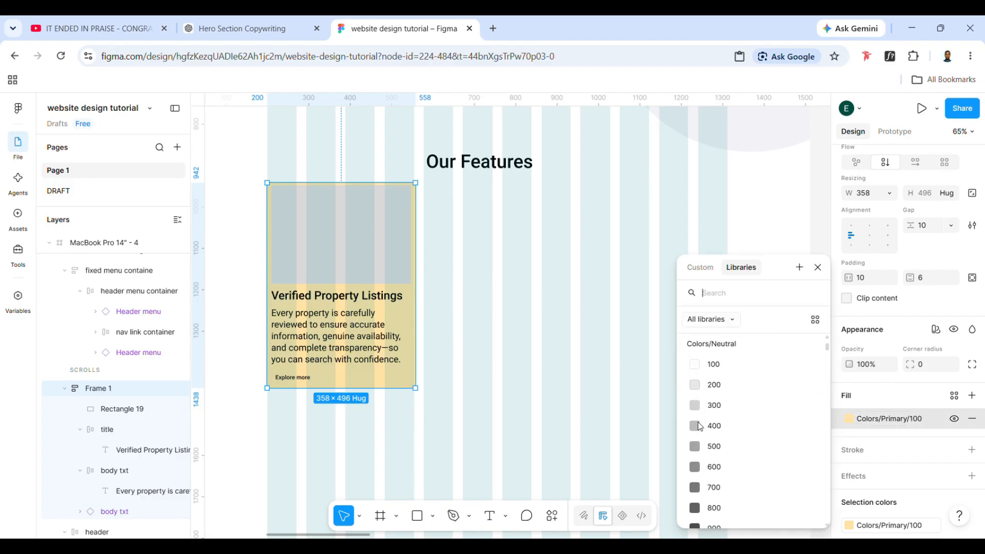
scroll(697, 421, up, 1)
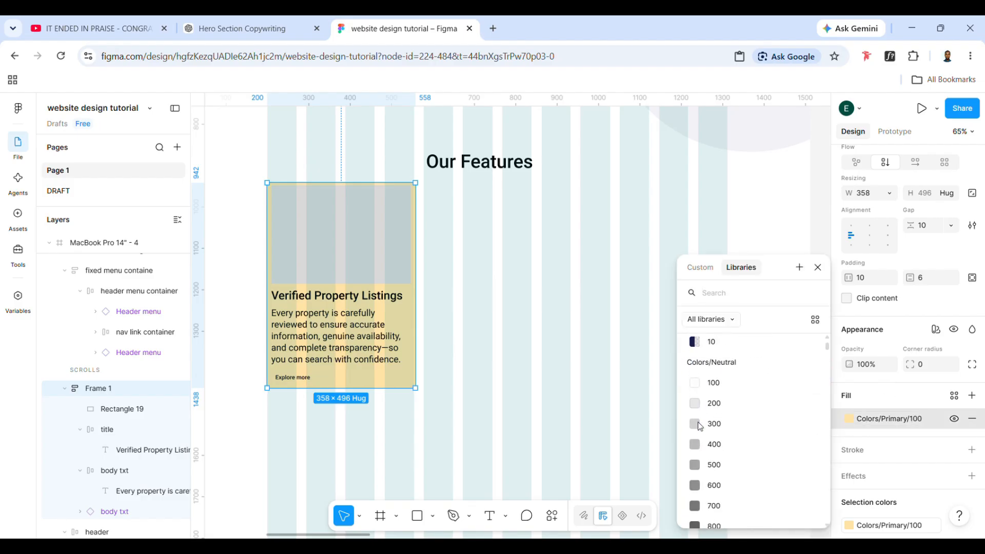
click(713, 399)
click(583, 369)
Move the Verified Property Listings block up slightly to Y 936, keeping it at X 200
click(354, 296)
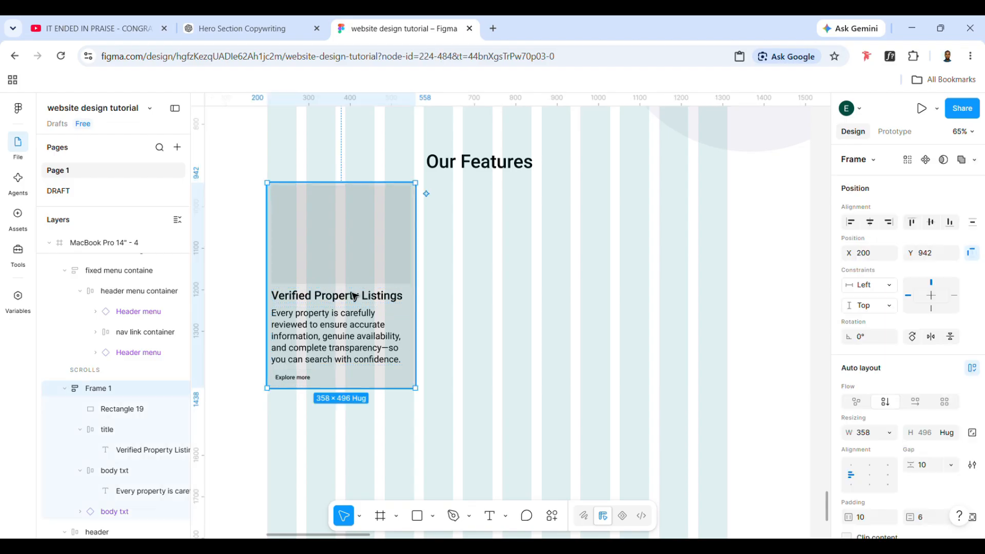
drag(354, 297, 355, 294)
click(481, 379)
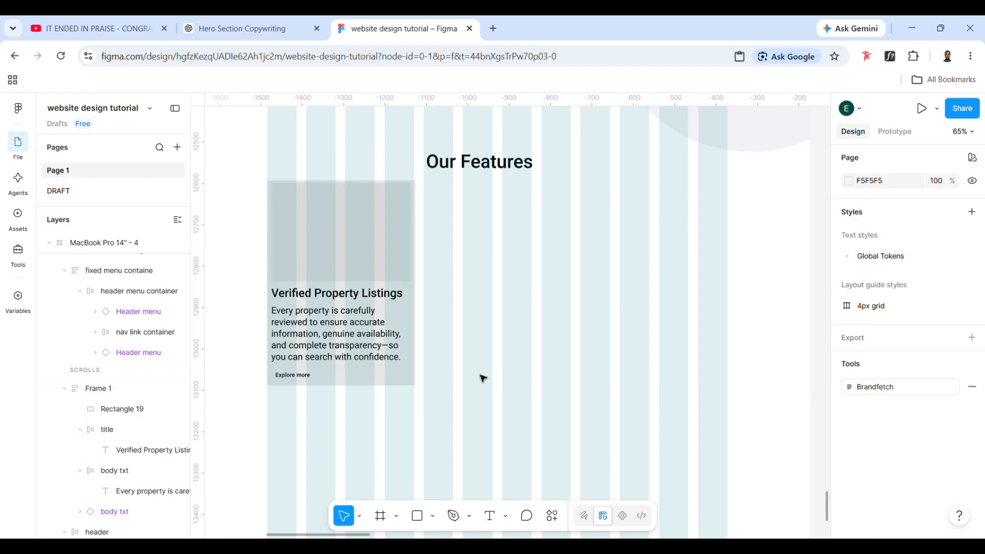
Set the corner radius of the feature block to 16 and of its placeholder rectangle to 8
click(390, 363)
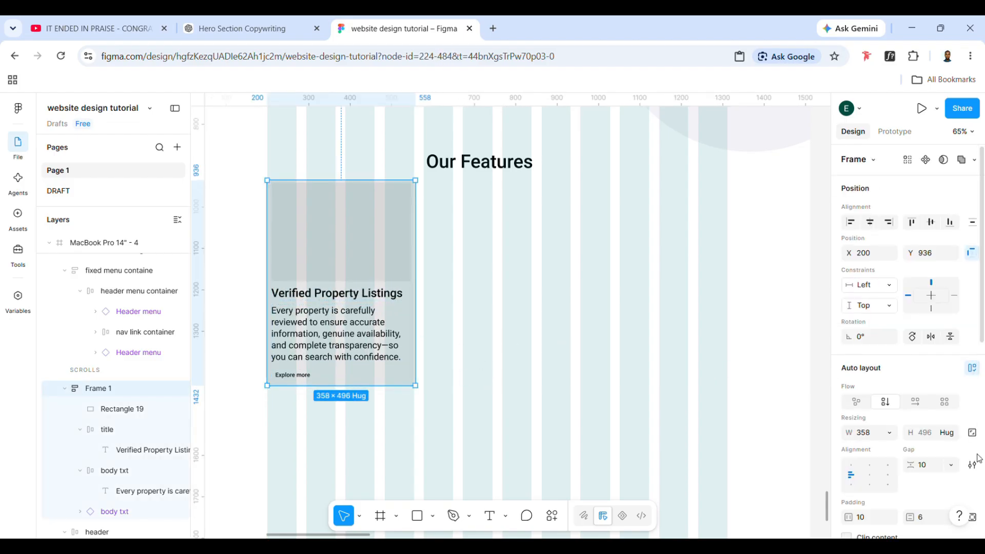
scroll(904, 450, down, 5)
click(928, 385)
text(1)
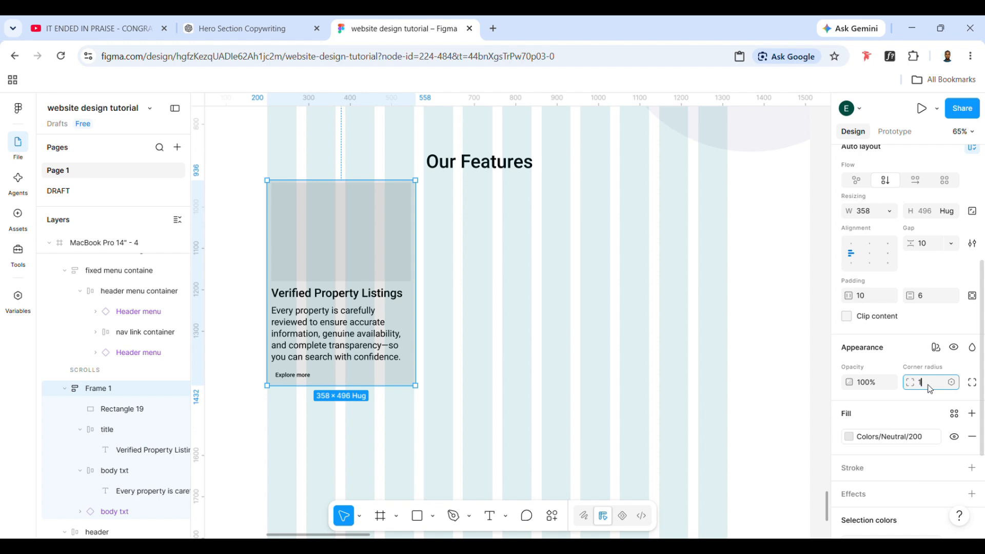
text(6)
key(Return)
click(369, 266)
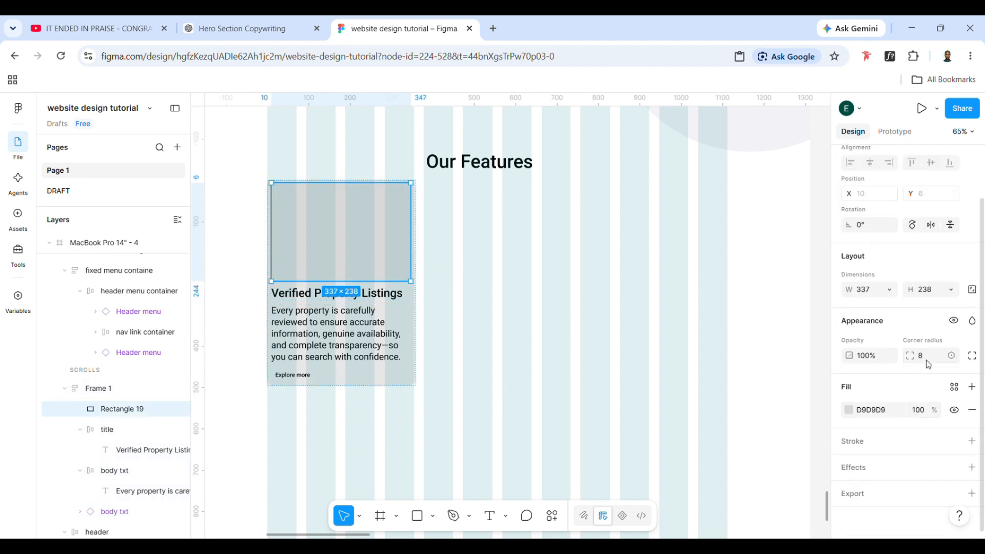
click(342, 382)
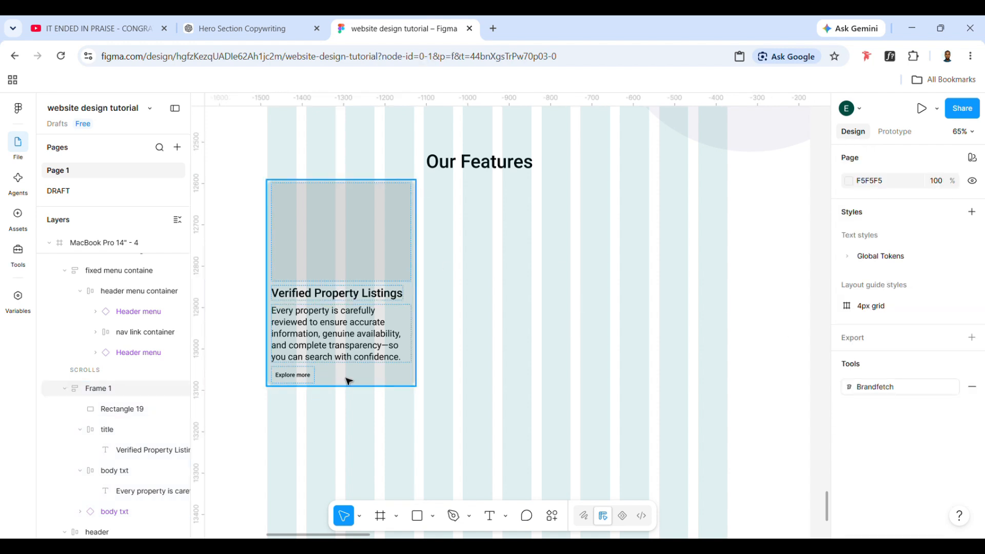
Apply the M3/headline small-emphasized 24/32 text style to the Verified Property Listings title
double_click(341, 327)
double_click(357, 297)
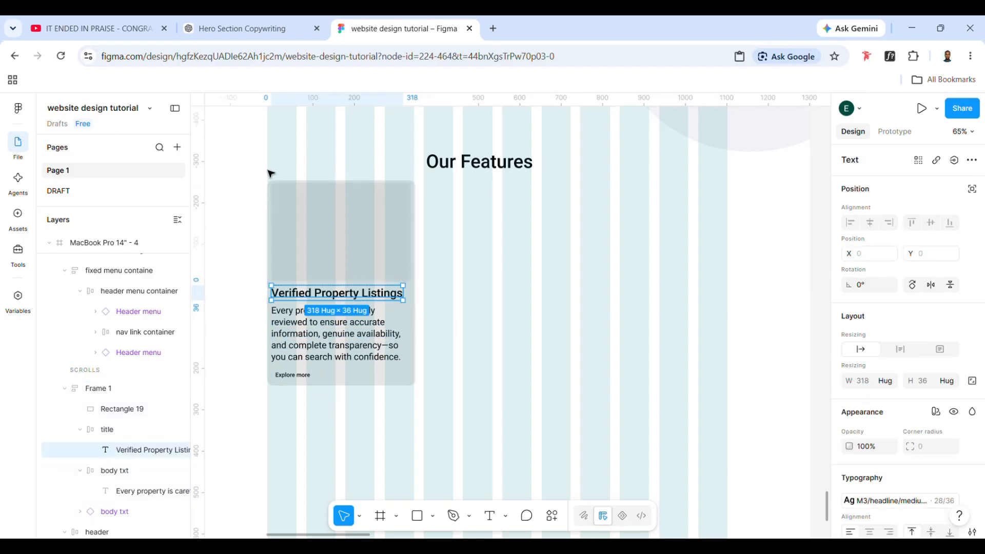
scroll(909, 445, down, 2)
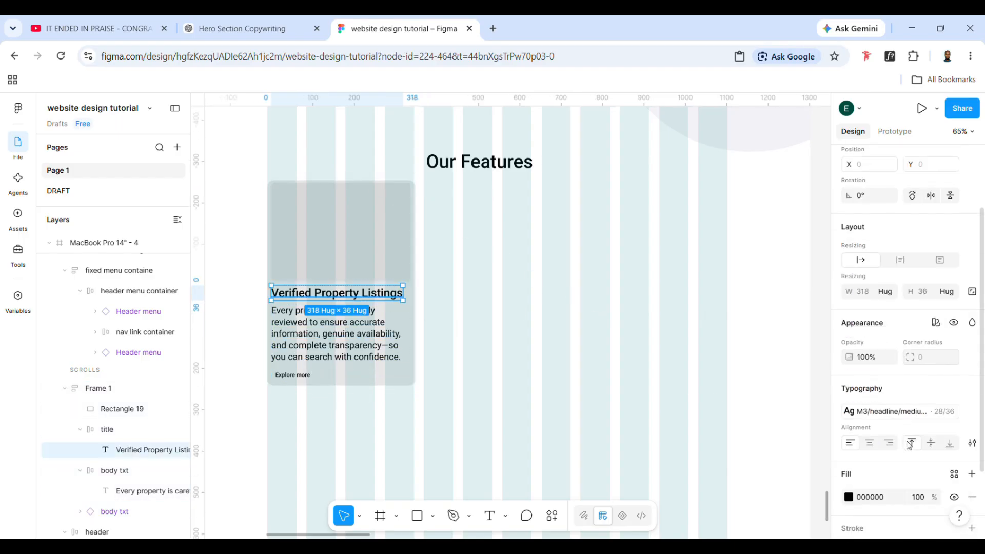
scroll(909, 445, down, 2)
click(895, 342)
scroll(737, 445, down, 3)
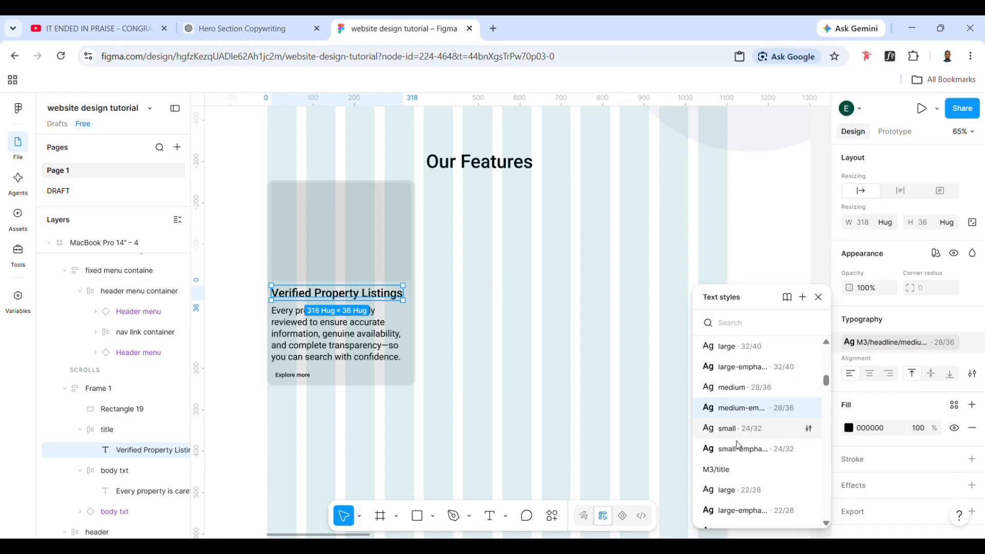
click(740, 449)
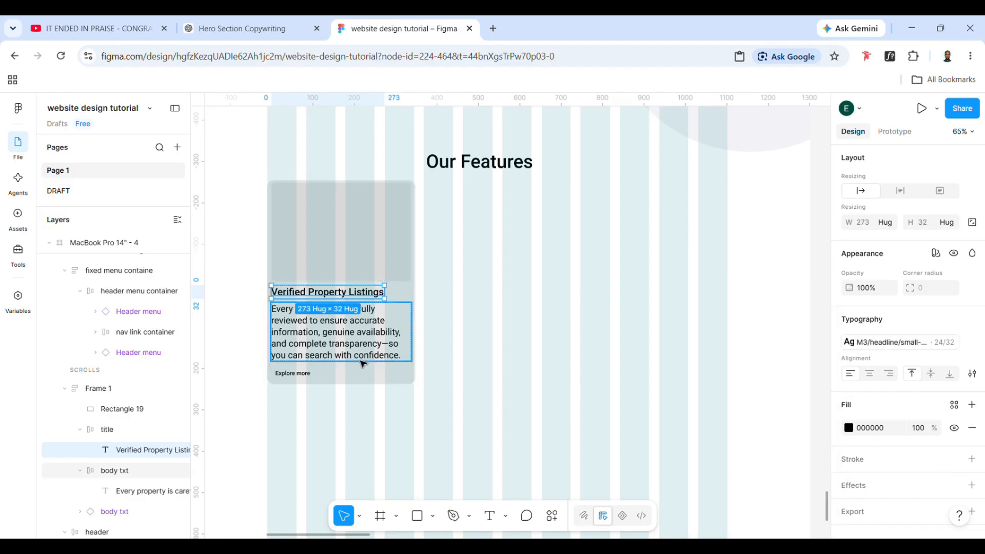
Try the M3/title medium and medium-emphasized 16/24 text styles on the card's body paragraph, undoing both changes
click(362, 362)
click(895, 342)
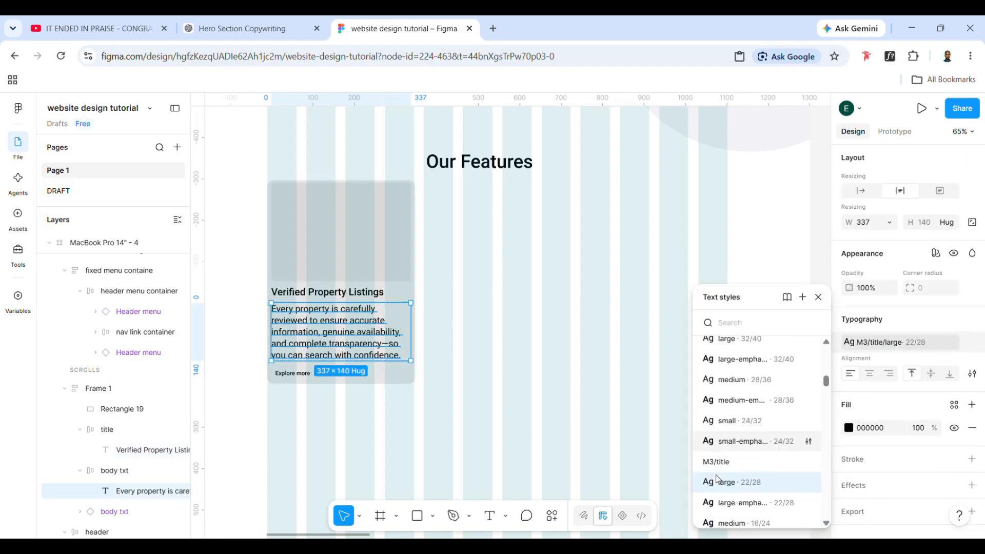
scroll(717, 480, down, 2)
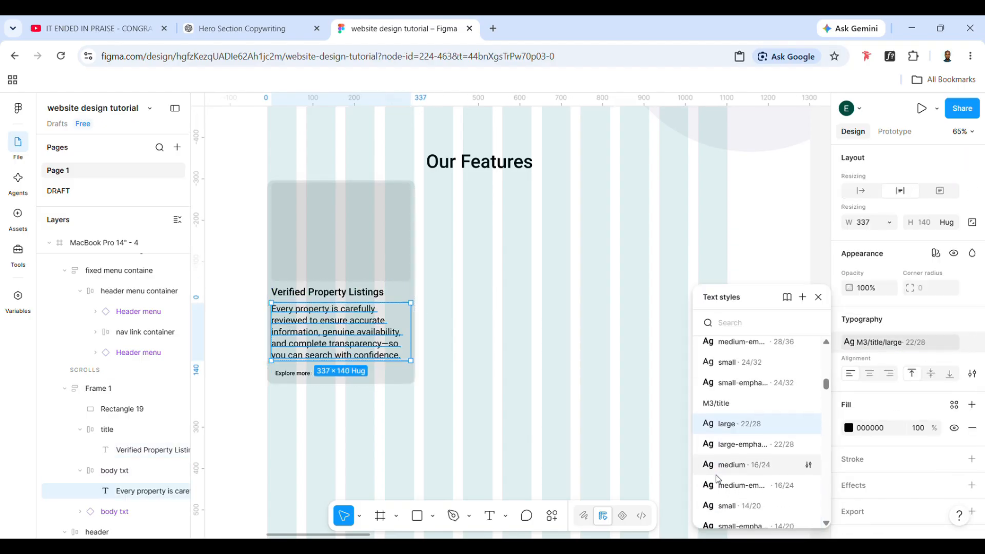
click(758, 471)
click(903, 342)
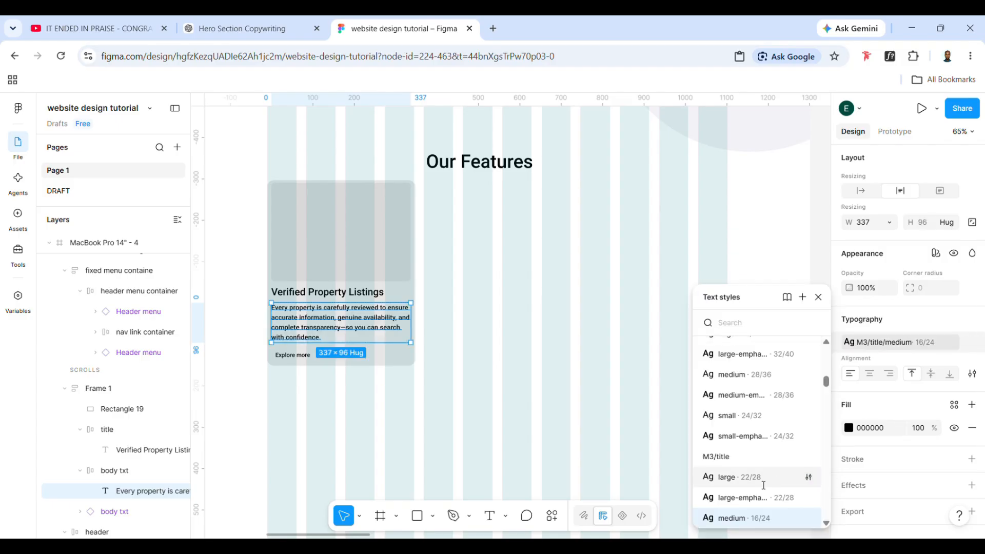
scroll(764, 485, down, 3)
click(744, 475)
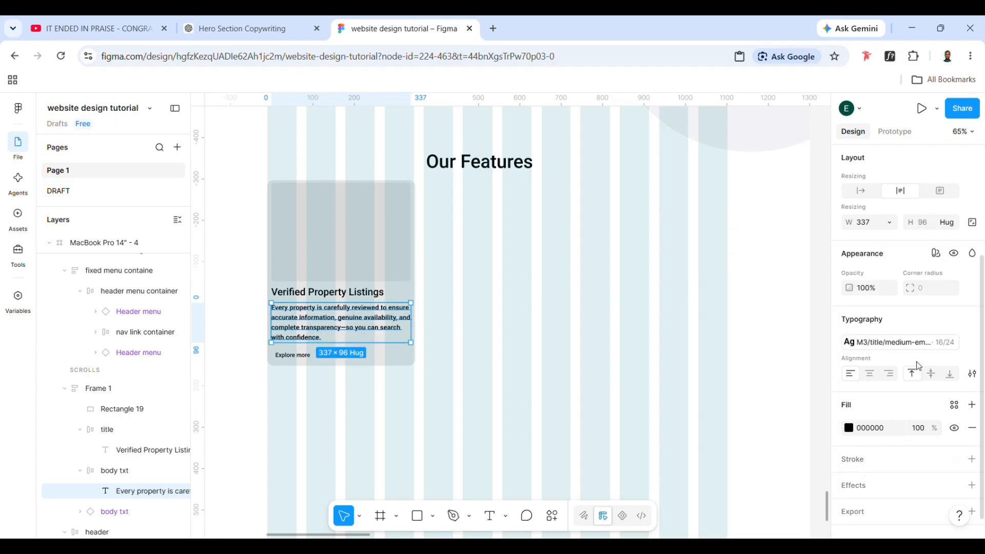
key(ctrl+z)
key(ctrl+z)
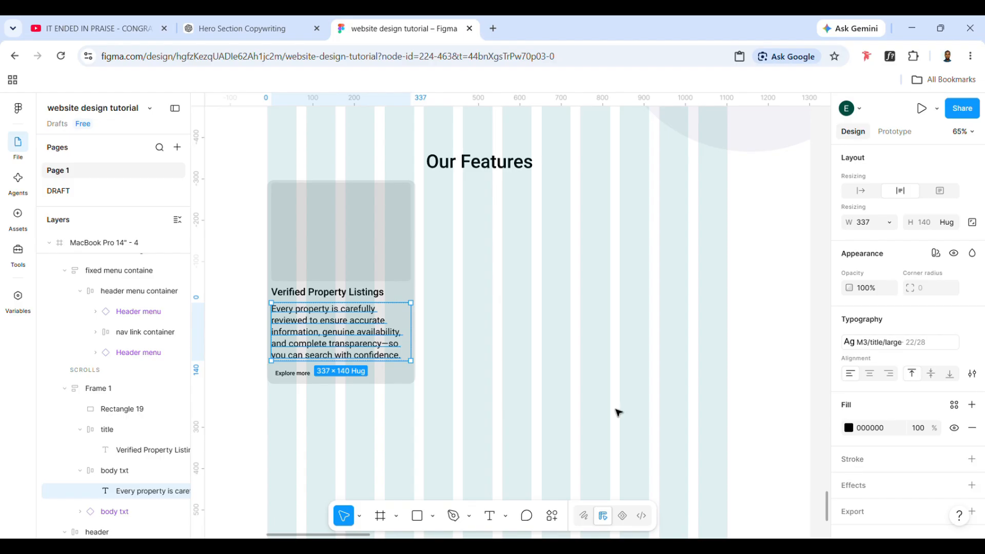
click(567, 394)
double_click(363, 293)
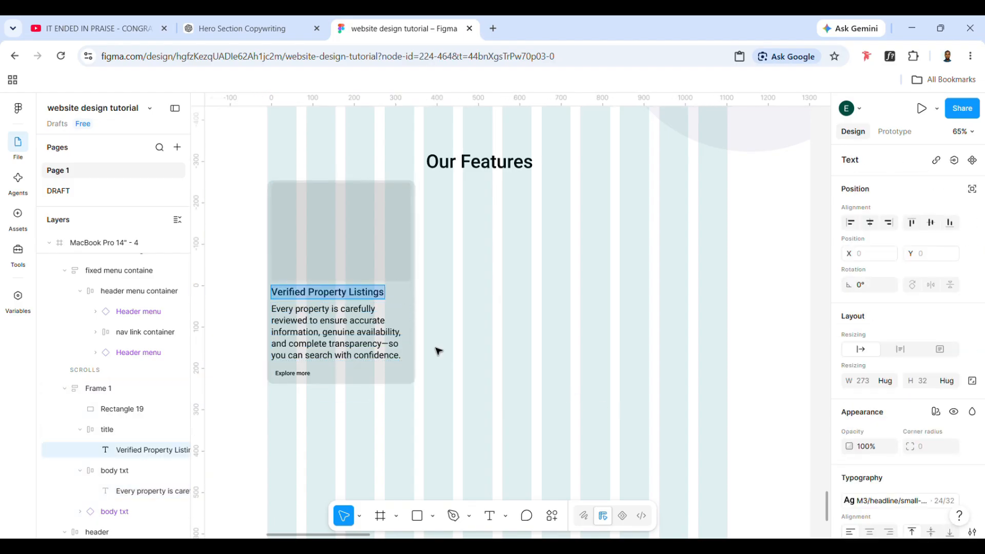
click(457, 352)
click(299, 377)
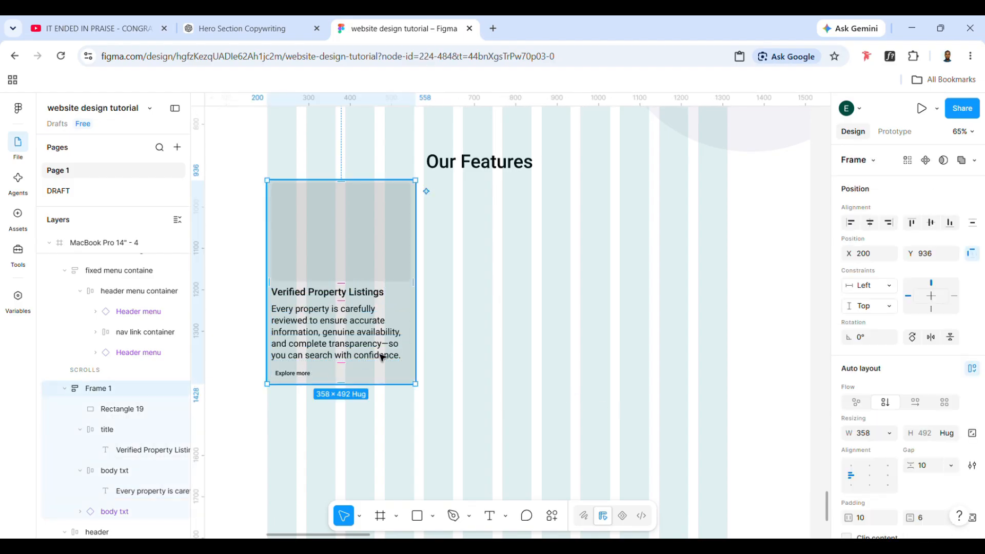
scroll(385, 353, up, 1)
double_click(373, 277)
click(468, 376)
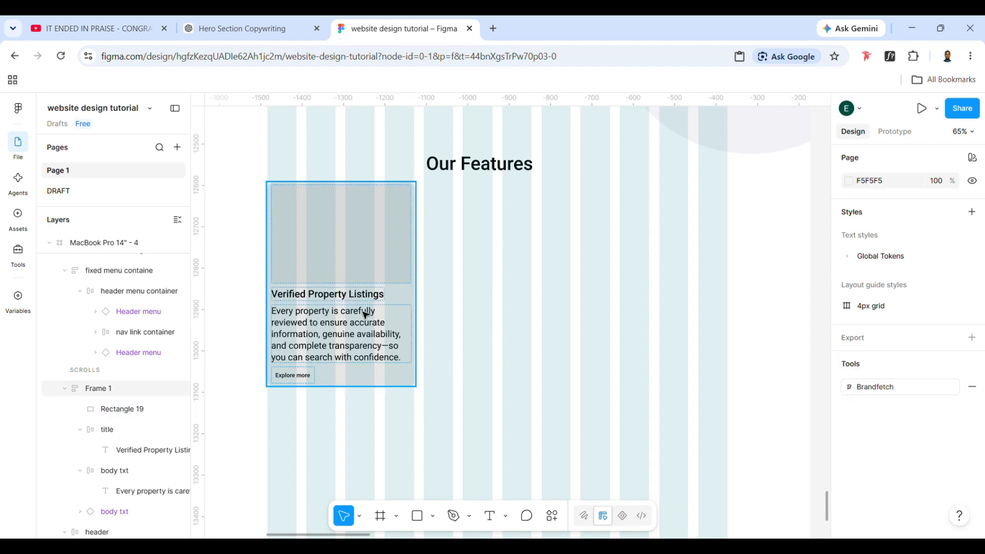
click(364, 315)
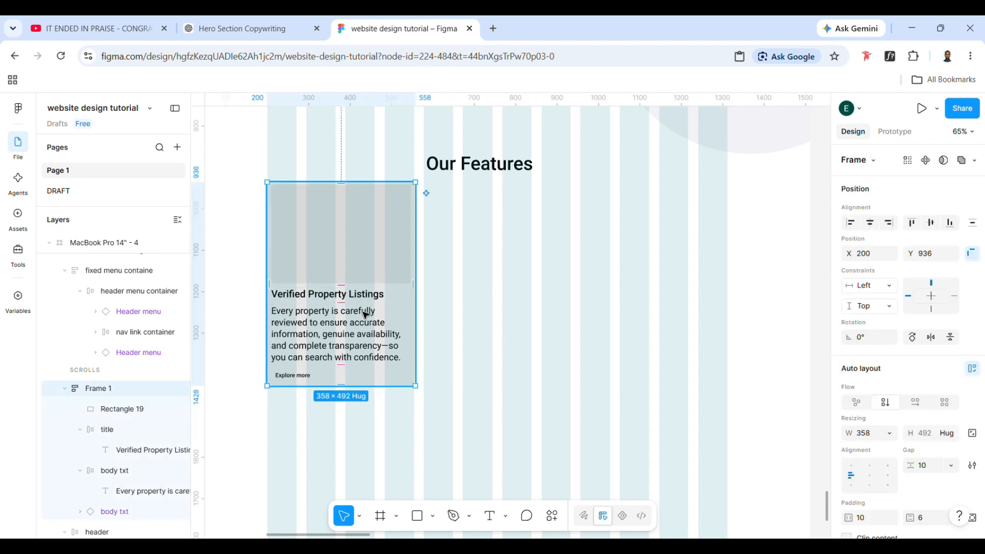
click(512, 307)
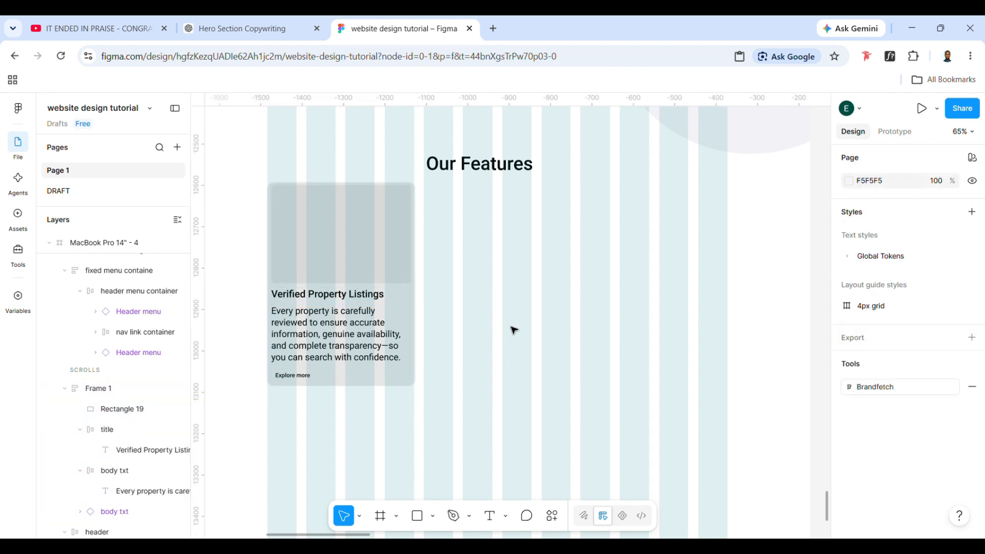
Try the library color Colors/Neutral/300 as the feature card's fill
click(377, 379)
scroll(898, 440, down, 4)
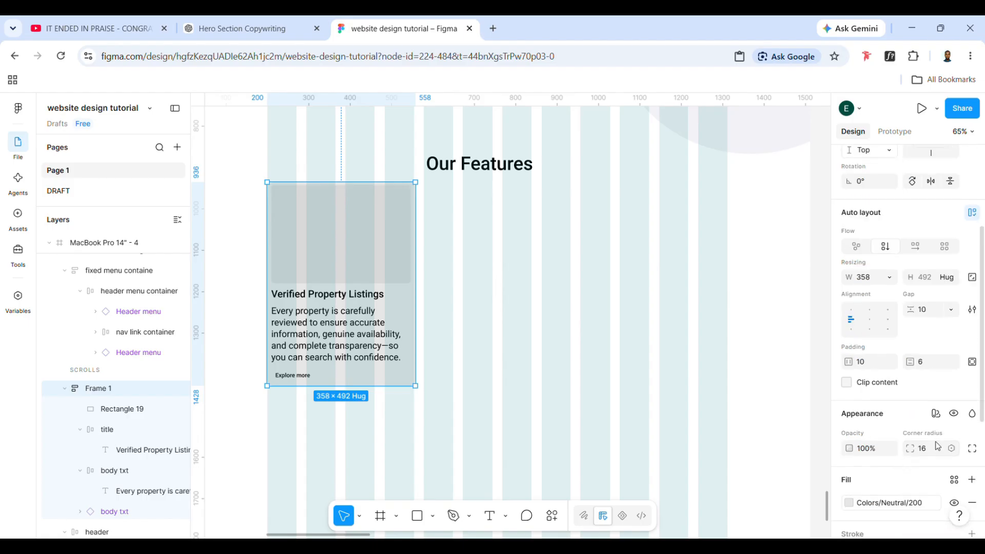
click(897, 439)
scroll(754, 462, down, 1)
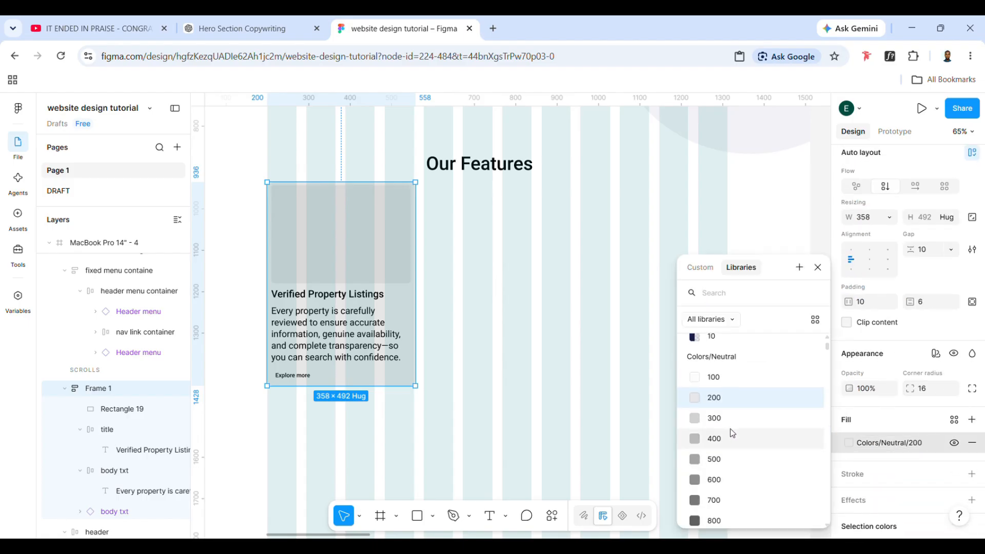
click(730, 419)
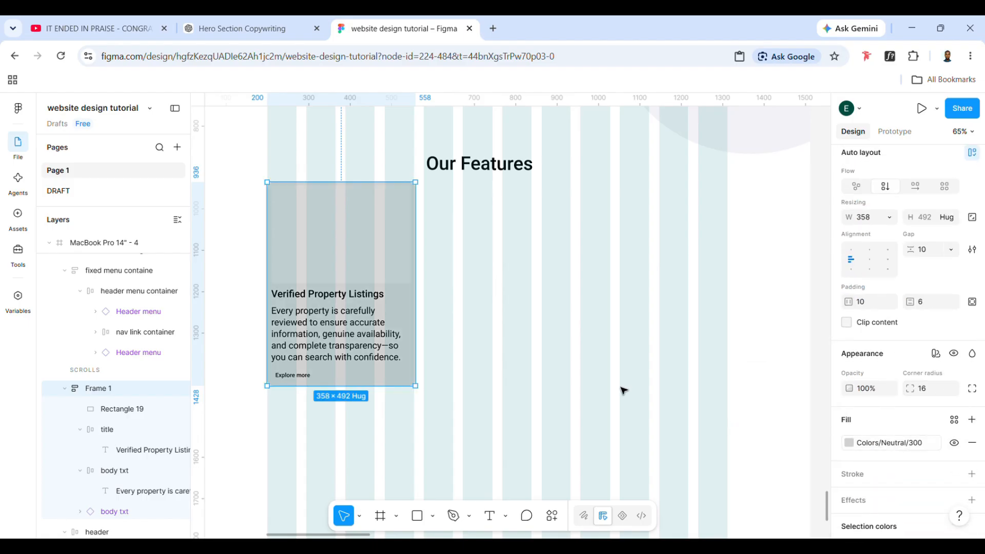
Change the feature card's fill to the library color Colors/Accent/Alpha/10
click(867, 444)
scroll(723, 468, down, 5)
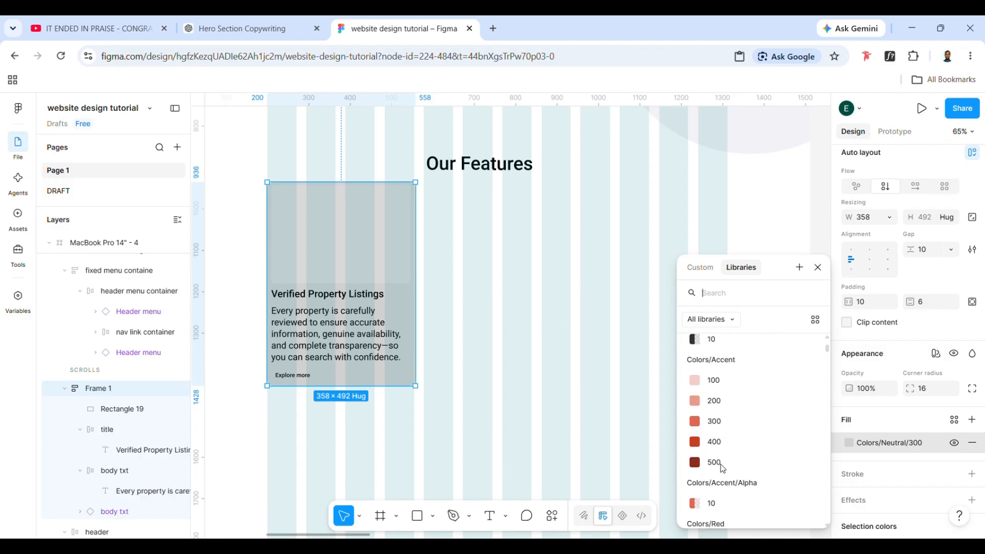
scroll(723, 469, up, 4)
click(707, 390)
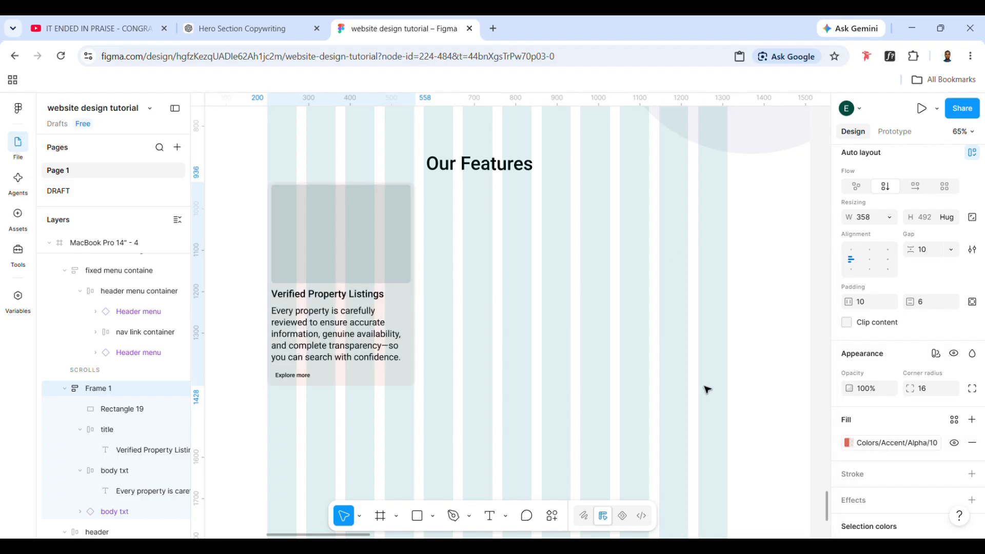
click(610, 404)
Wrap the card's title and body text in a shared auto layout frame named title/body
double_click(362, 365)
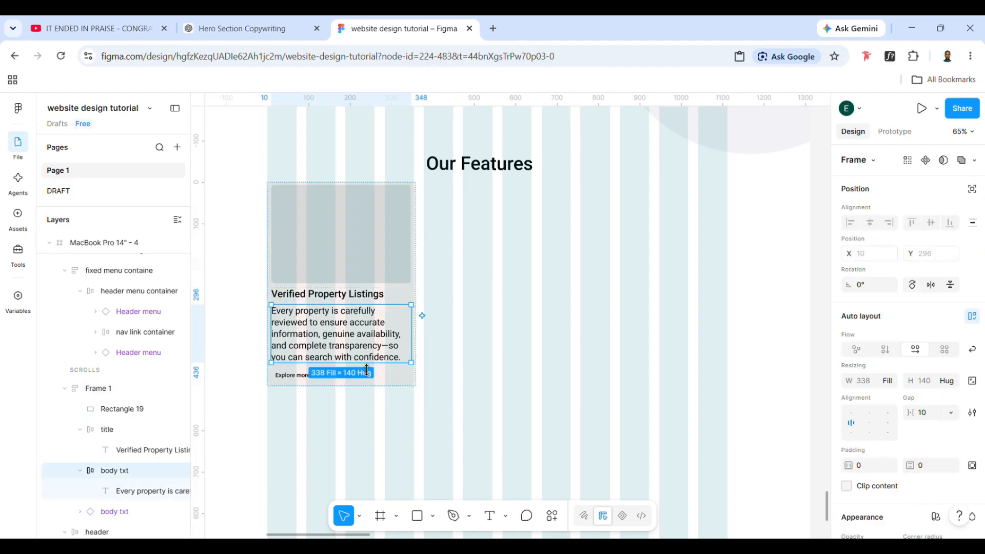
click(295, 380)
click(308, 293)
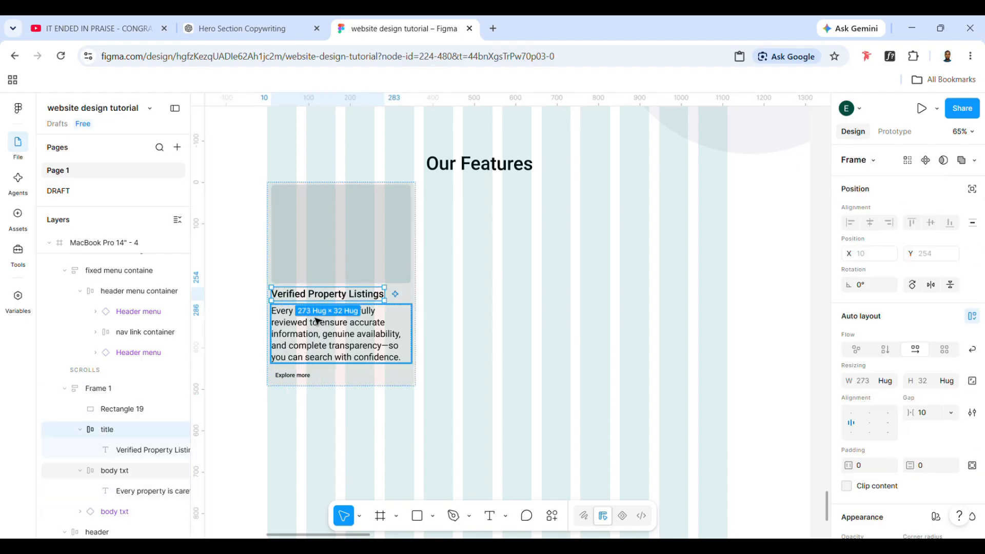
shift+click(317, 331)
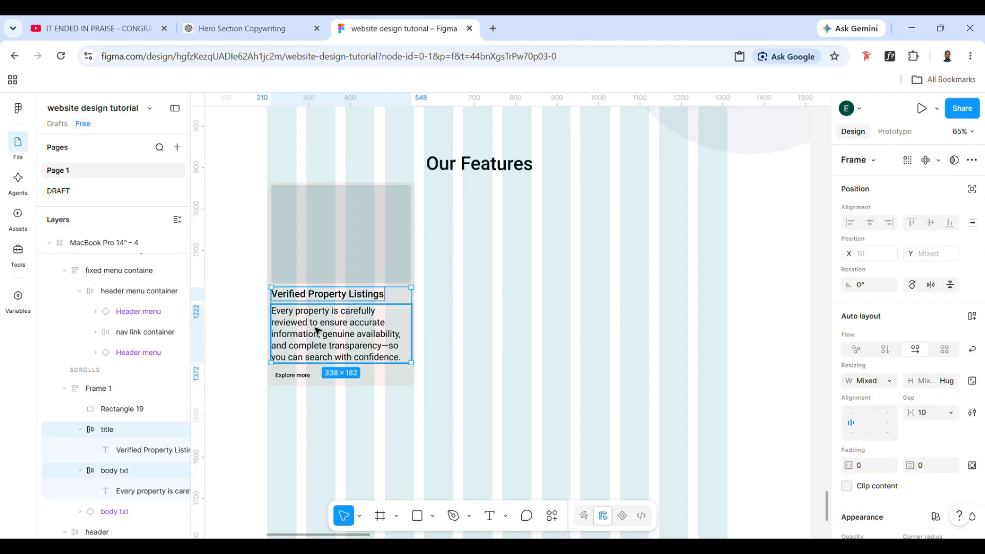
key(shift+a)
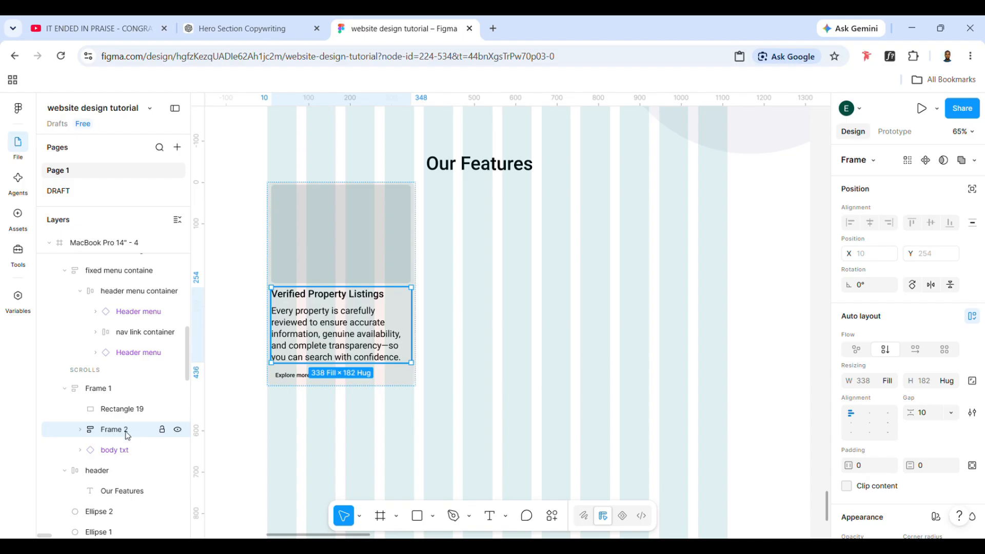
double_click(118, 430)
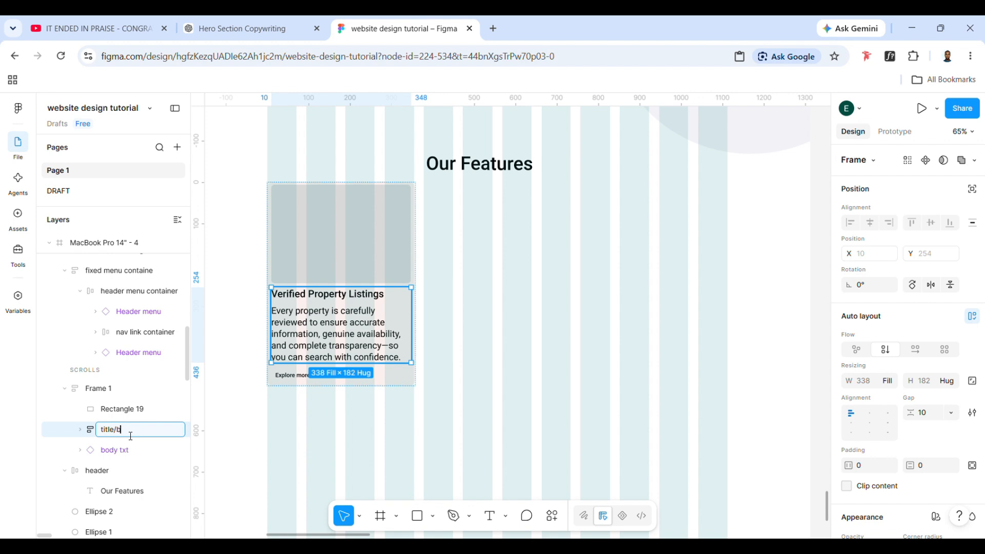
text(title/body)
Rename the feature card's outer frame as card 1
click(103, 388)
double_click(111, 389)
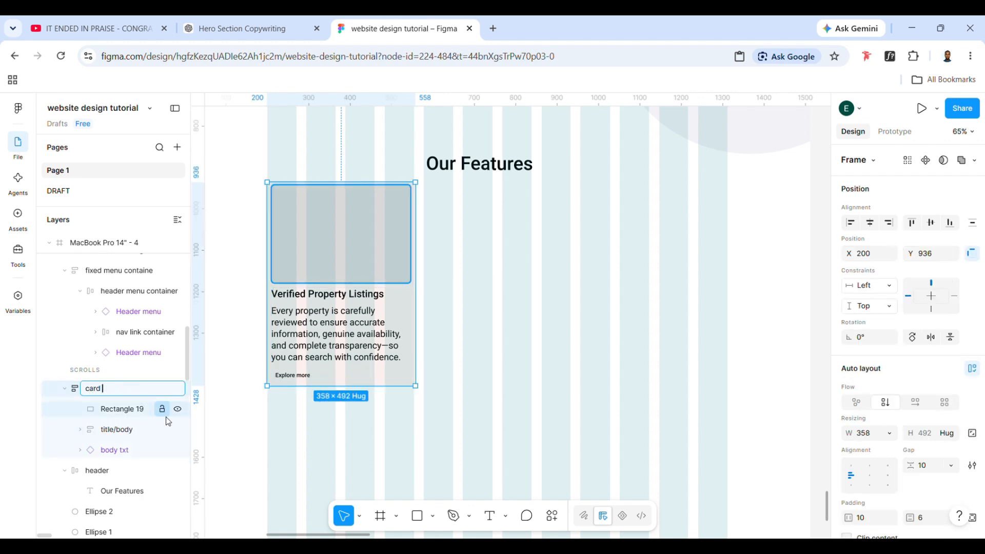
click(337, 430)
click(402, 384)
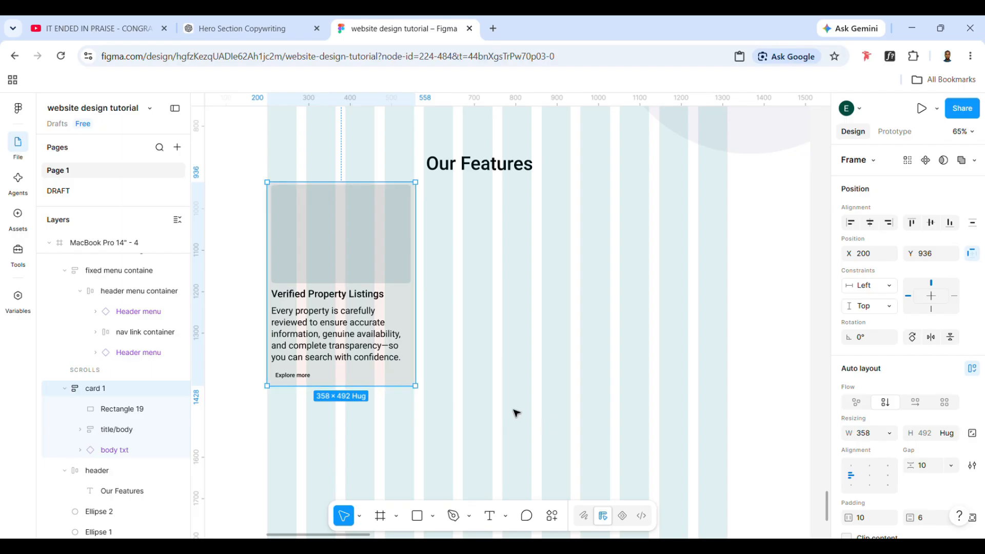
Wrap the title/body frame and the Explore more button in an auto layout frame named card txts
double_click(382, 332)
key(Escape)
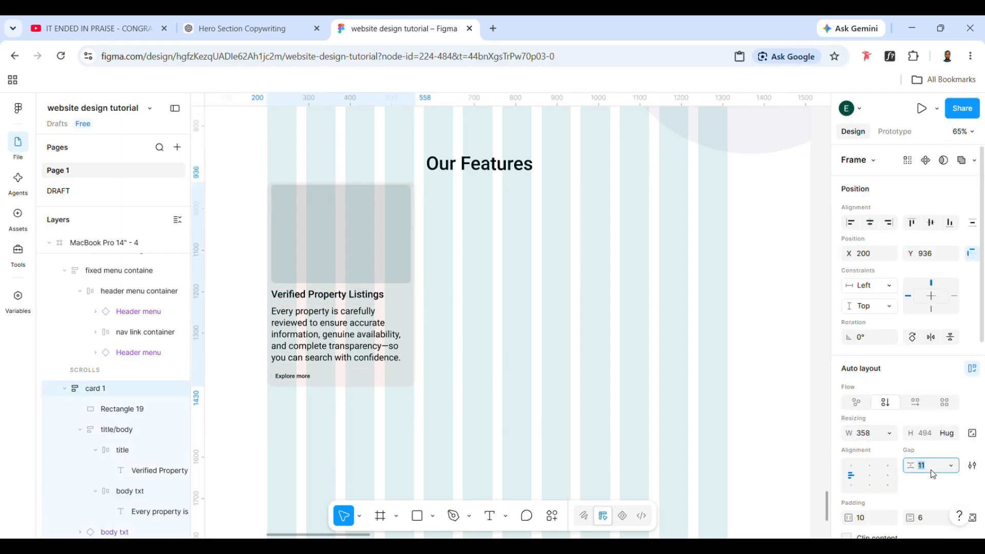
shift+click(296, 376)
key(shift+a)
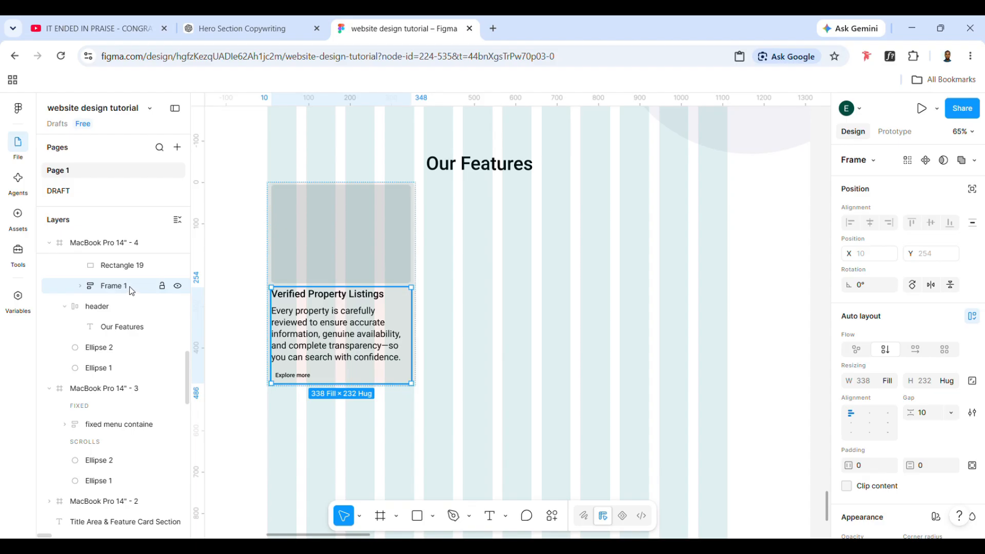
click(78, 289)
double_click(131, 288)
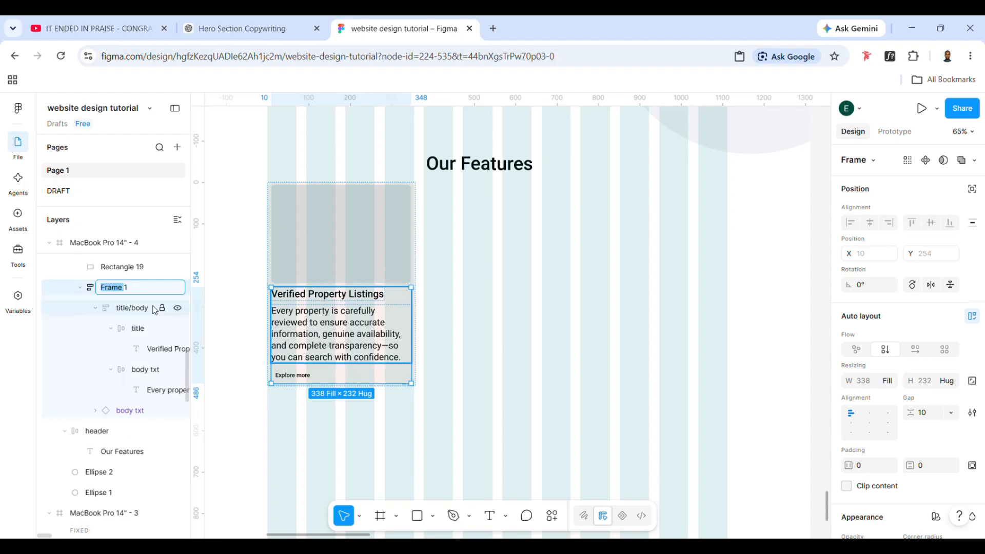
text(card 1)
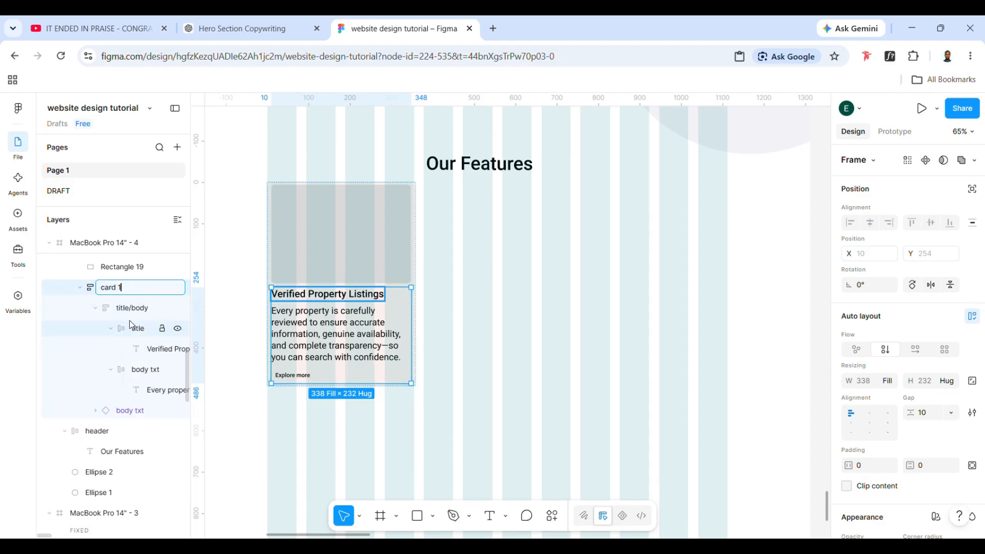
key(BackSpace)
text(txts)
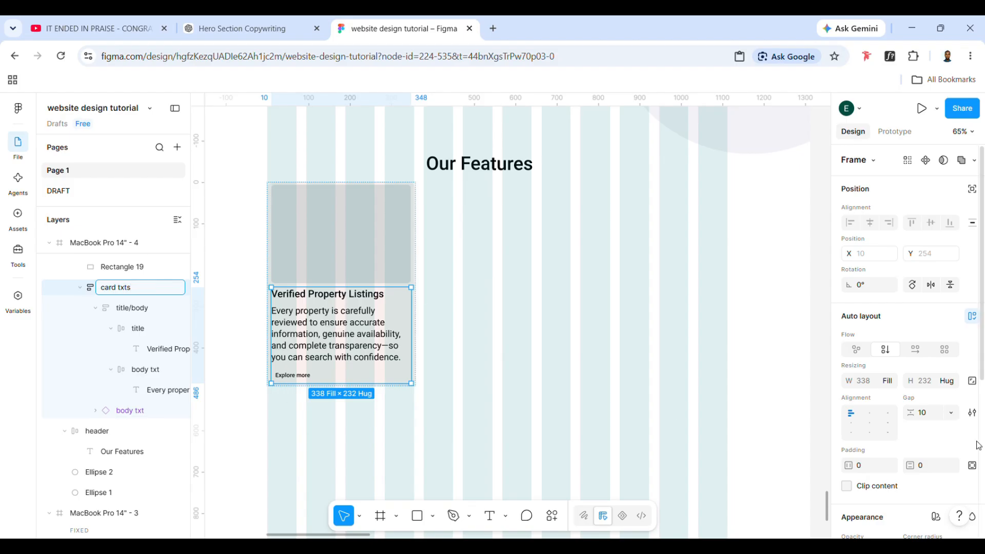
Increase the card txts frame's vertical gap to 14
click(926, 413)
key(Up)
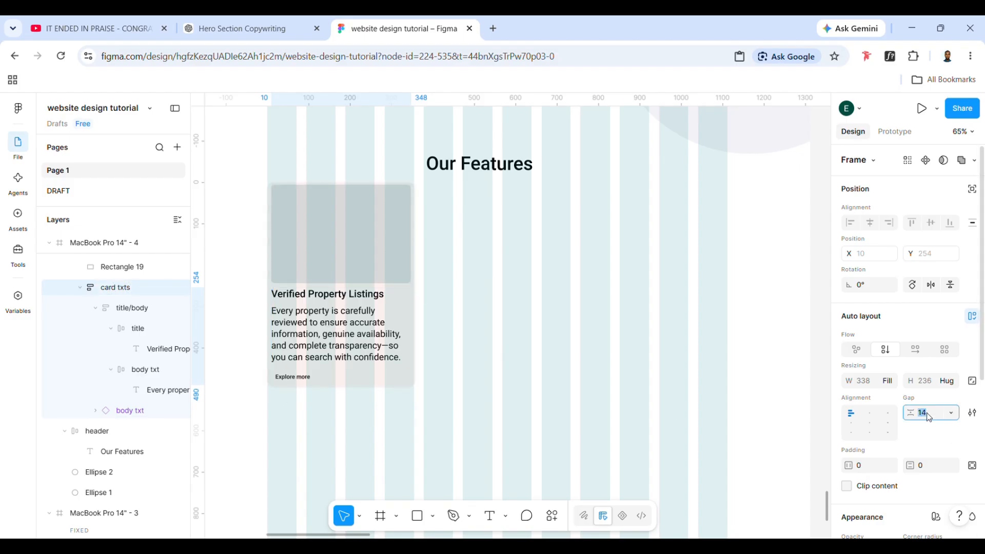
click(478, 362)
Set the feature card's horizontal padding to 12
click(373, 302)
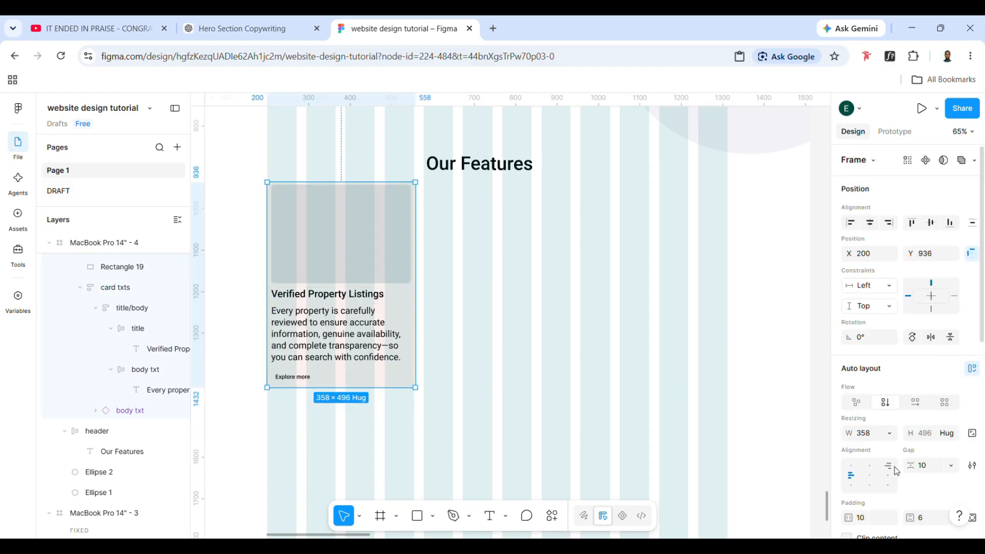
scroll(894, 471, down, 1)
click(870, 476)
text(12)
key(Return)
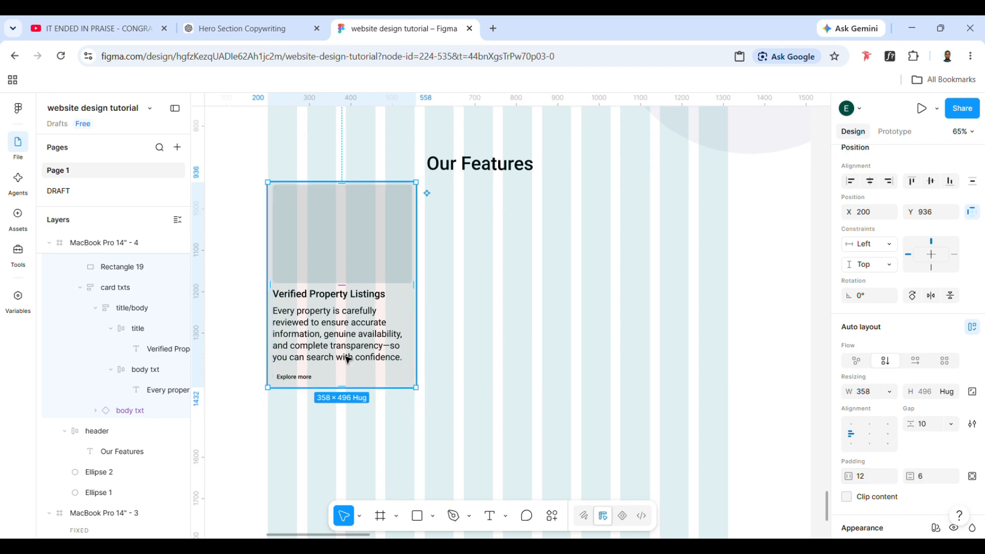
Turn the feature card frame into a component and move it off the page frame, beside the Explore more button component
click(384, 247)
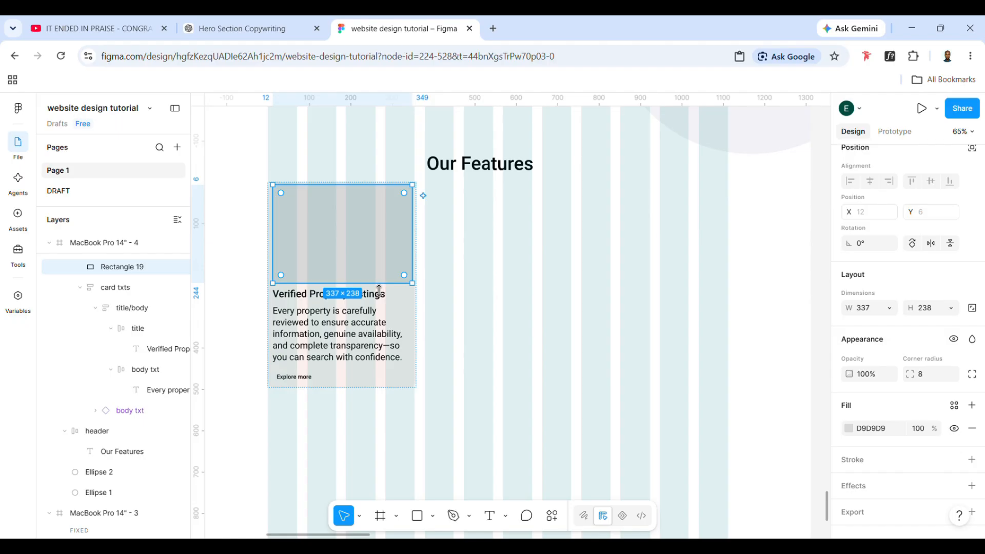
click(394, 394)
click(394, 387)
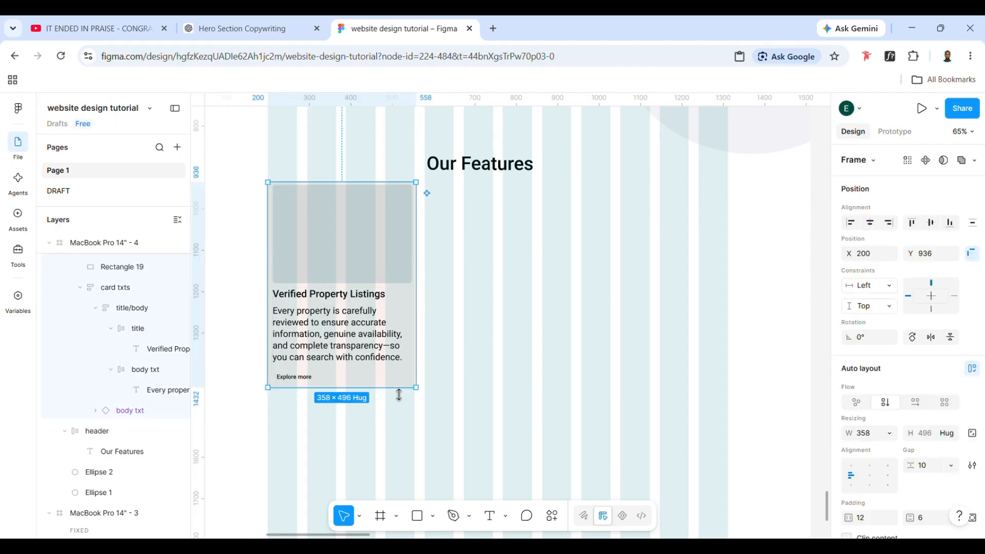
drag(387, 369, 422, 396)
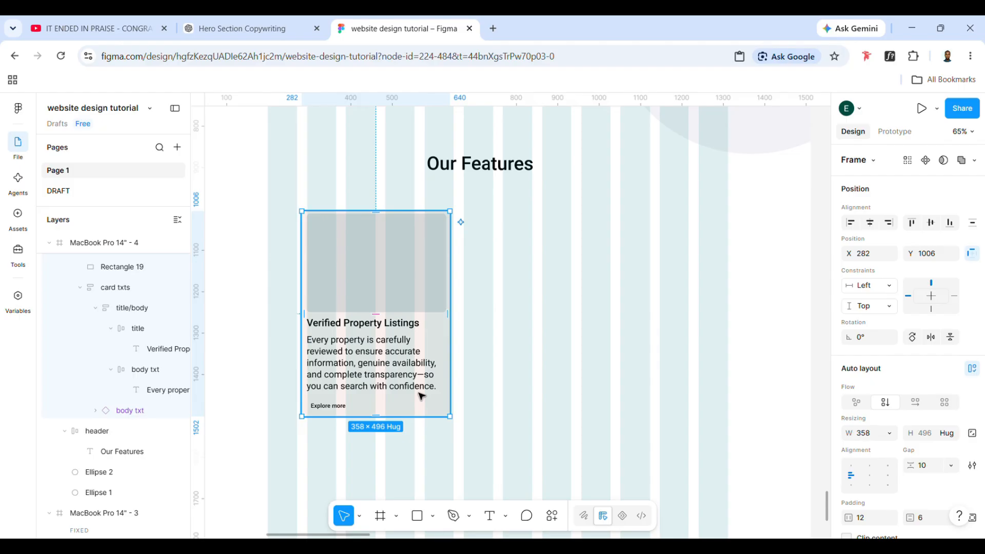
scroll(421, 396, left, 3)
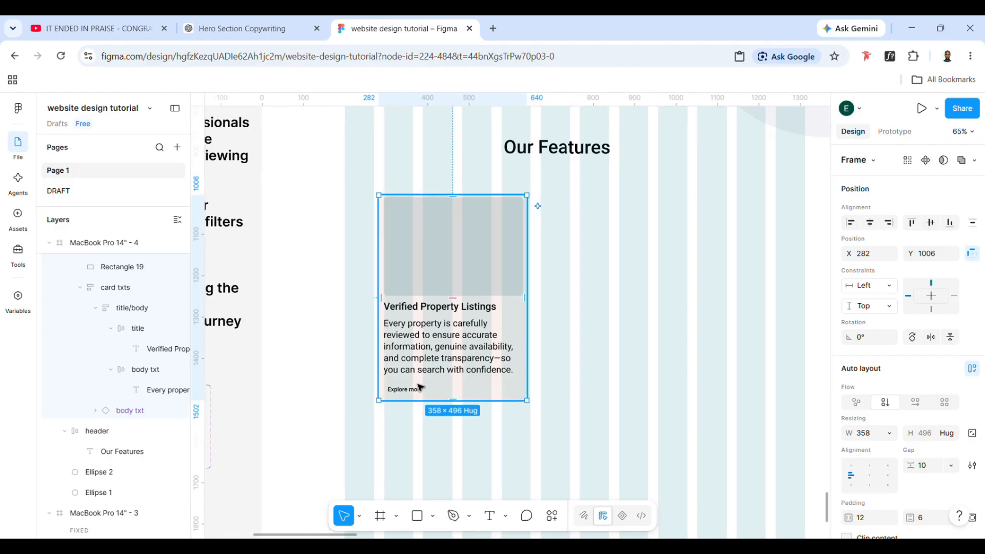
scroll(420, 387, up, 1)
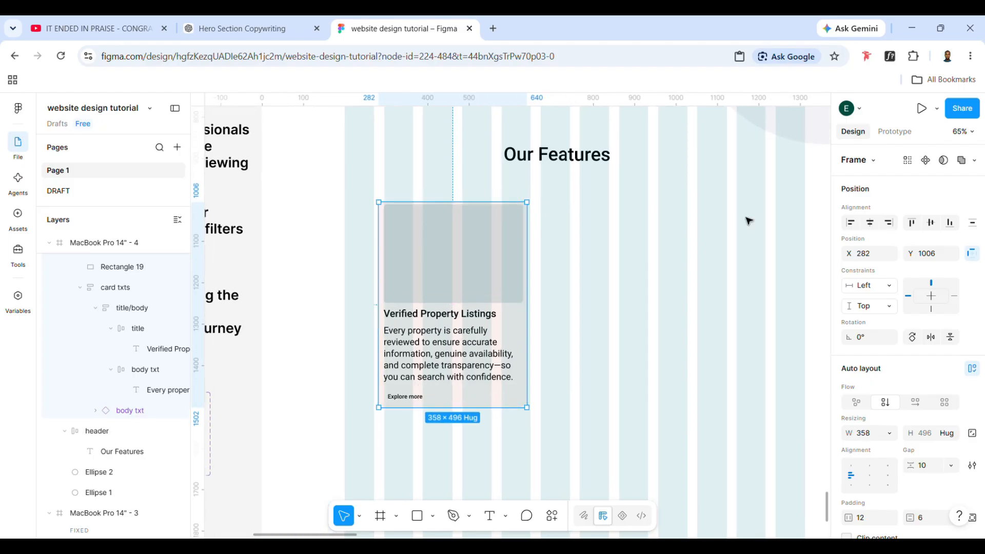
click(925, 160)
scroll(513, 300, left, 3)
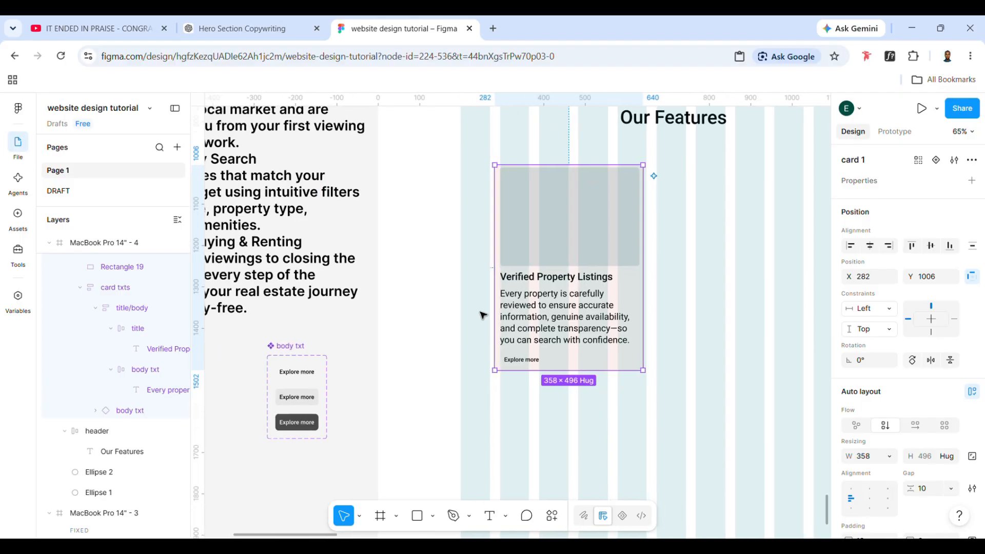
drag(585, 267, 352, 424)
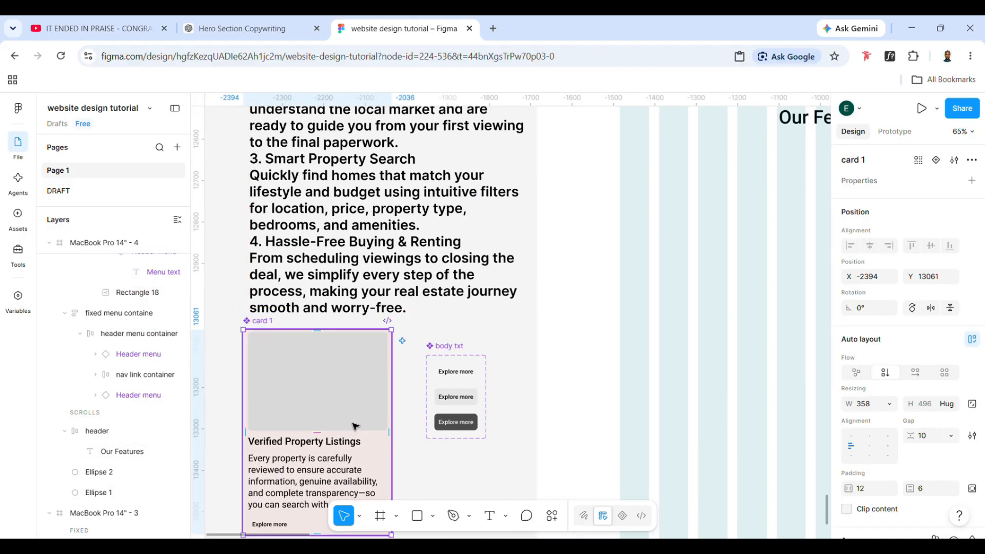
Paste a card 1 instance into the MacBook Pro 14" - 4 frame at X 202, Y 1021, and duplicate it alongside at X 584
scroll(355, 426, right, 2)
scroll(629, 322, up, 3)
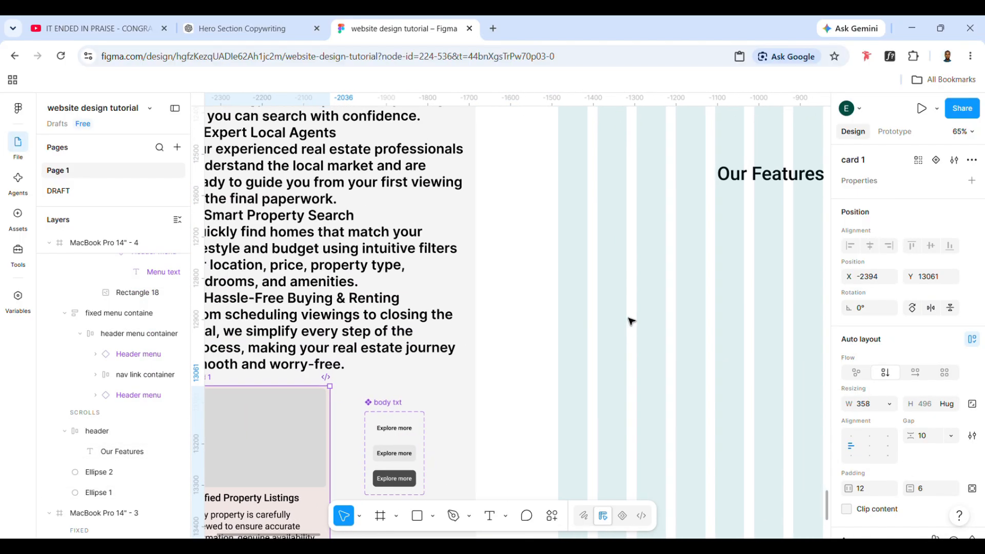
scroll(631, 321, down, 5)
click(421, 136)
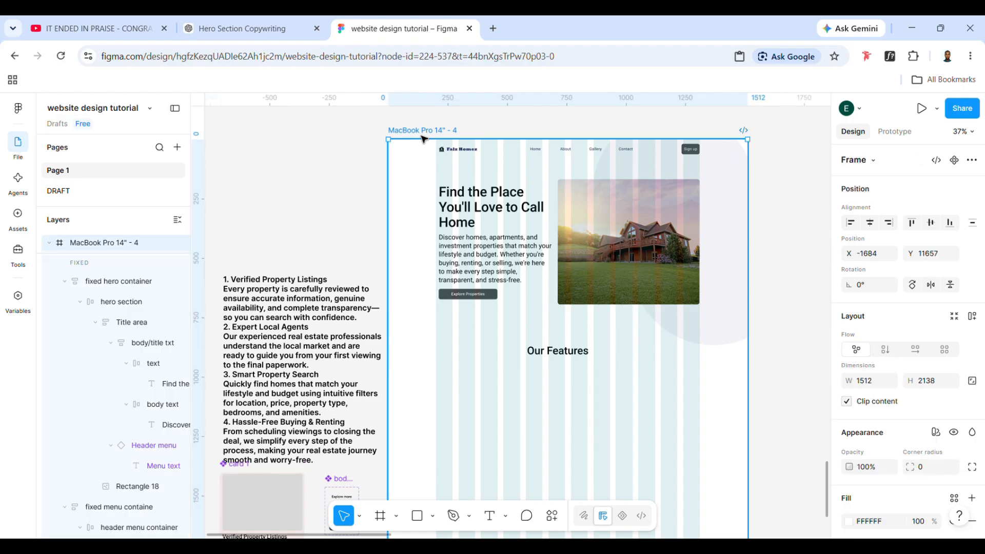
key(ctrl+v)
scroll(421, 136, down, 4)
drag(602, 300, 511, 201)
scroll(511, 201, up, 1)
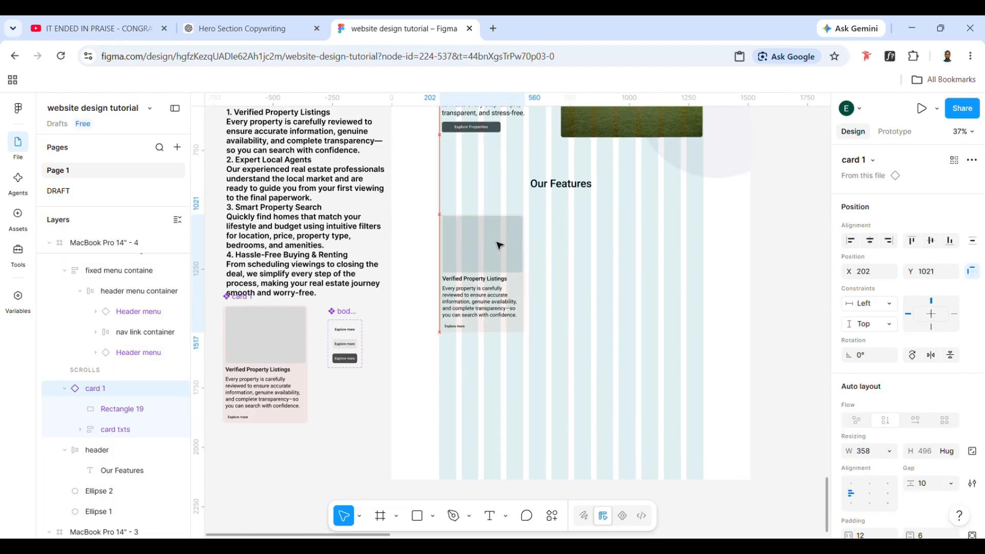
drag(500, 244, 577, 264)
Replace the second card's title with Expert Local Agents, copied from the feature copy text
scroll(397, 290, left, 3)
scroll(397, 290, up, 3)
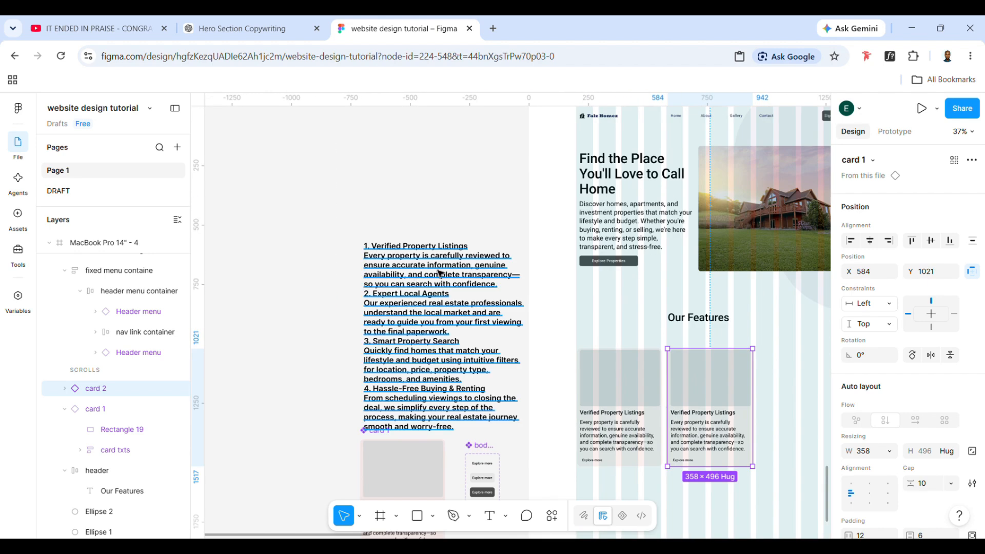
click(412, 279)
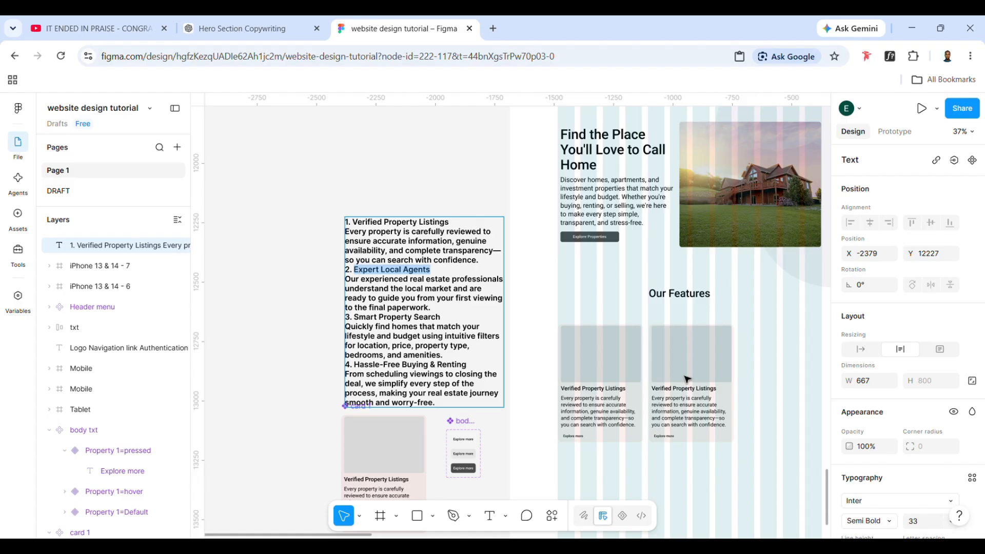
scroll(687, 379, down, 3)
scroll(634, 256, up, 3)
click(624, 255)
click(623, 255)
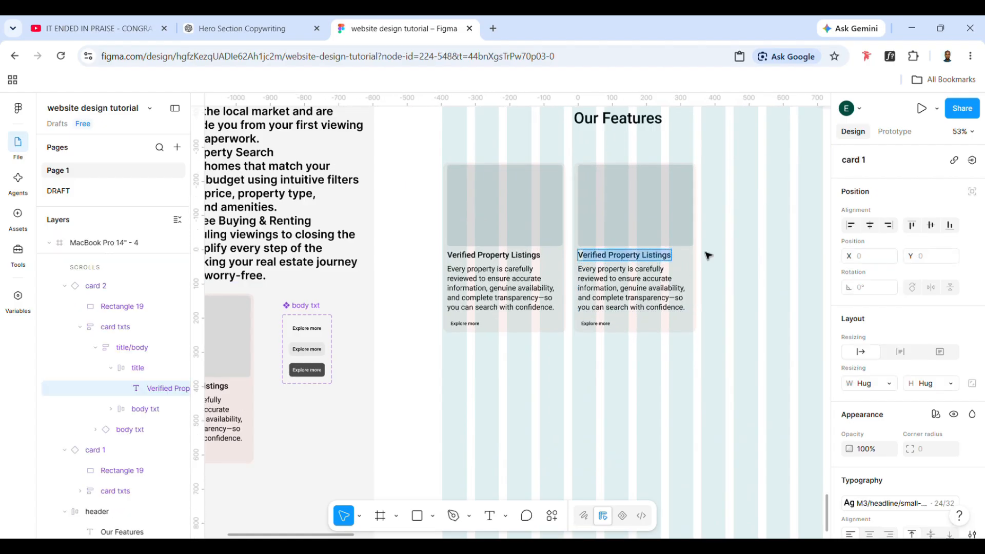
text(VExpert Local Agents)
click(589, 257)
key(BackSpace)
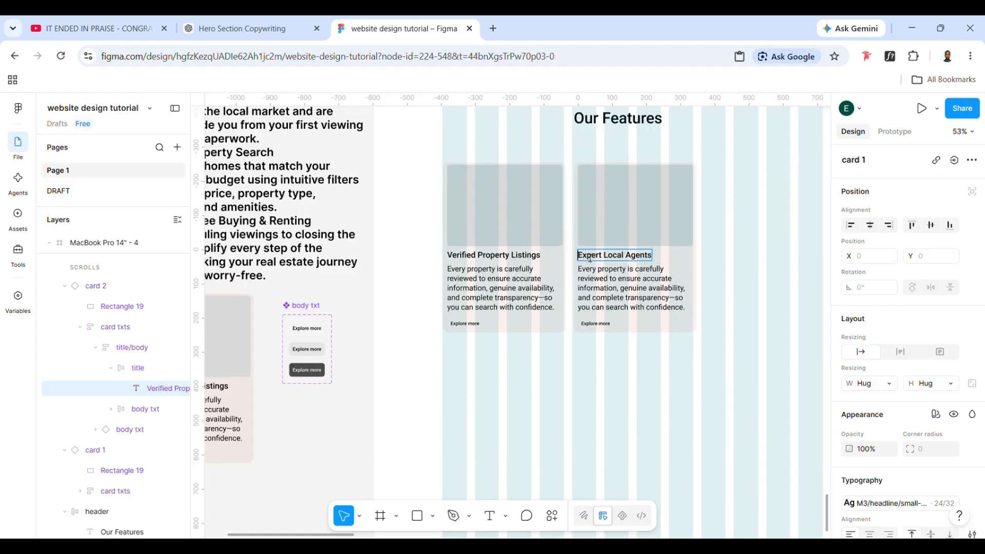
Replace the second card's body text with the Expert Local Agents description cut from the feature copy text
scroll(590, 258, up, 3)
scroll(590, 258, left, 3)
drag(273, 215, 412, 253)
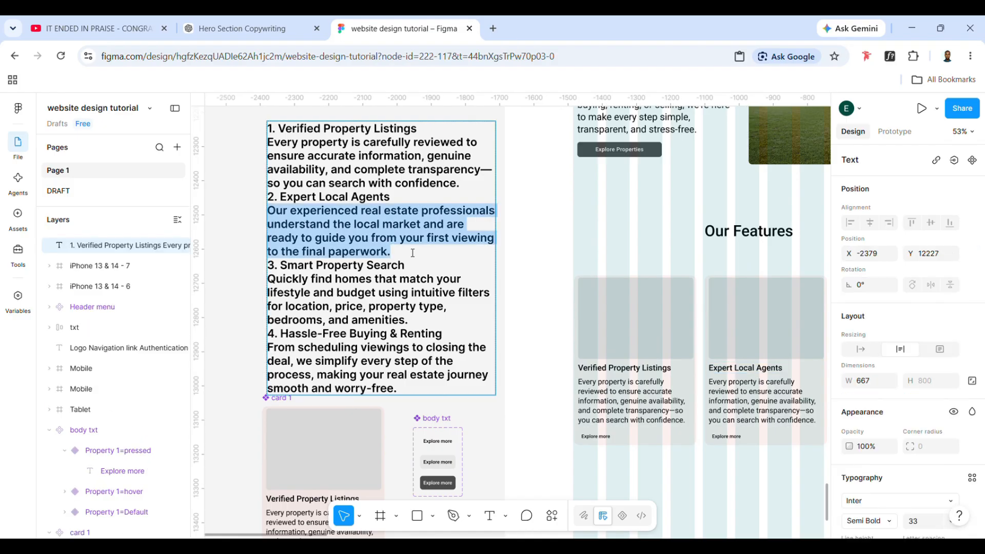
key(ctrl+x)
scroll(412, 253, down, 2)
scroll(412, 253, right, 3)
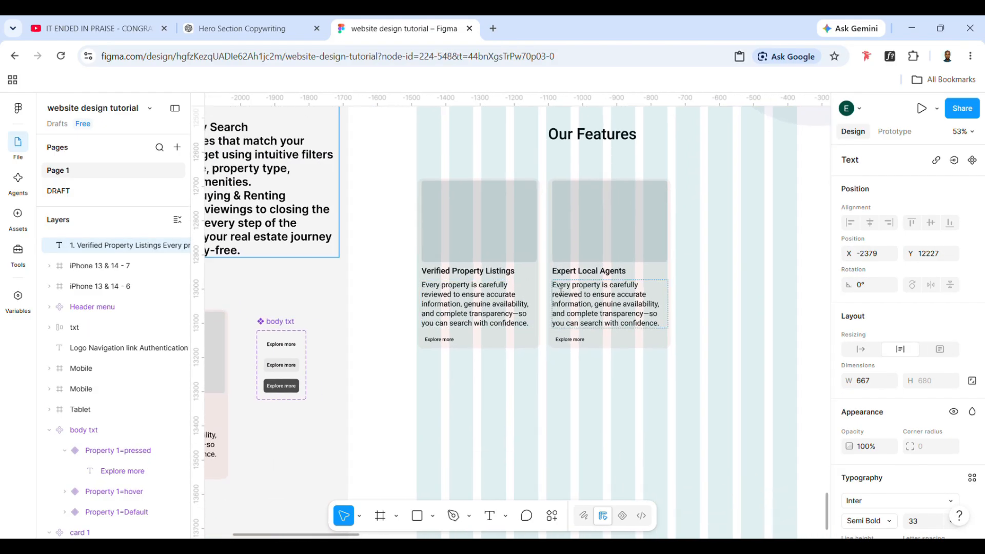
drag(558, 287, 672, 329)
key(ctrl+v)
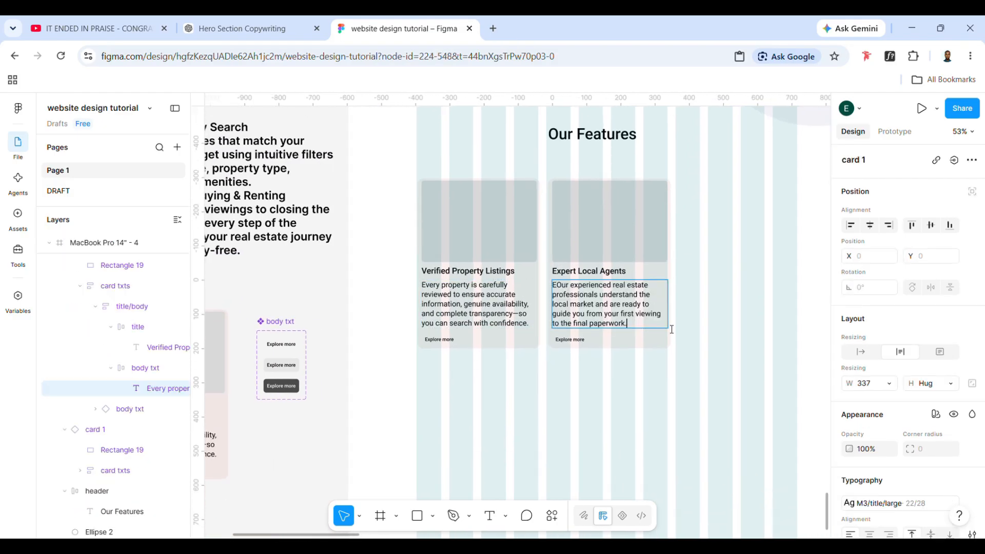
click(557, 286)
key(BackSpace)
click(719, 410)
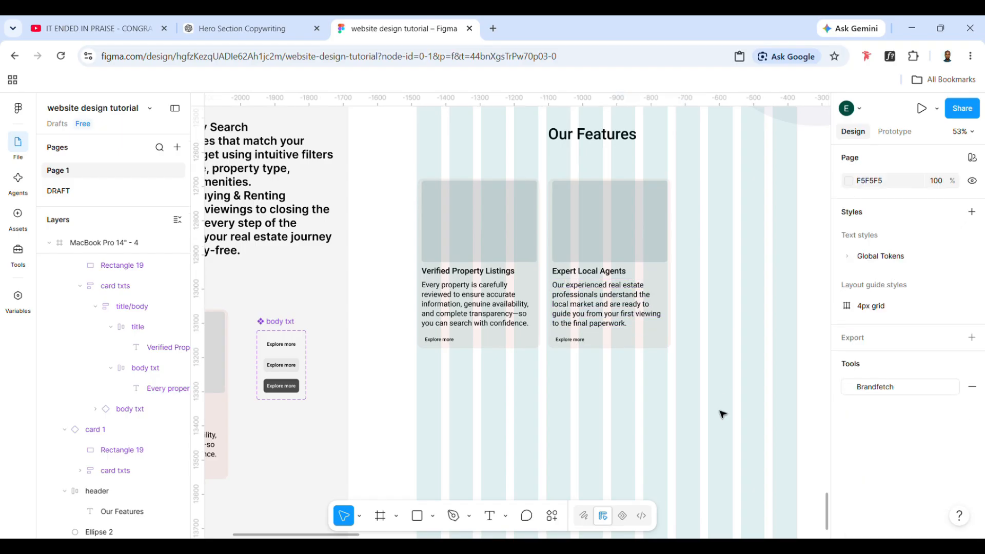
Wrap both feature cards in an auto layout frame named card container and duplicate the Expert Local Agents card inside it
click(605, 310)
shift+click(479, 308)
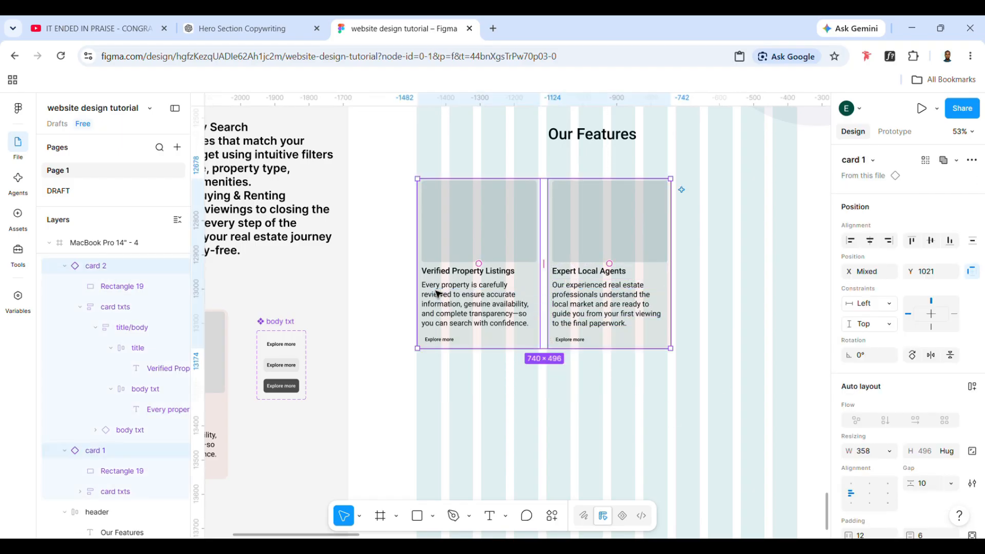
key(shift+a)
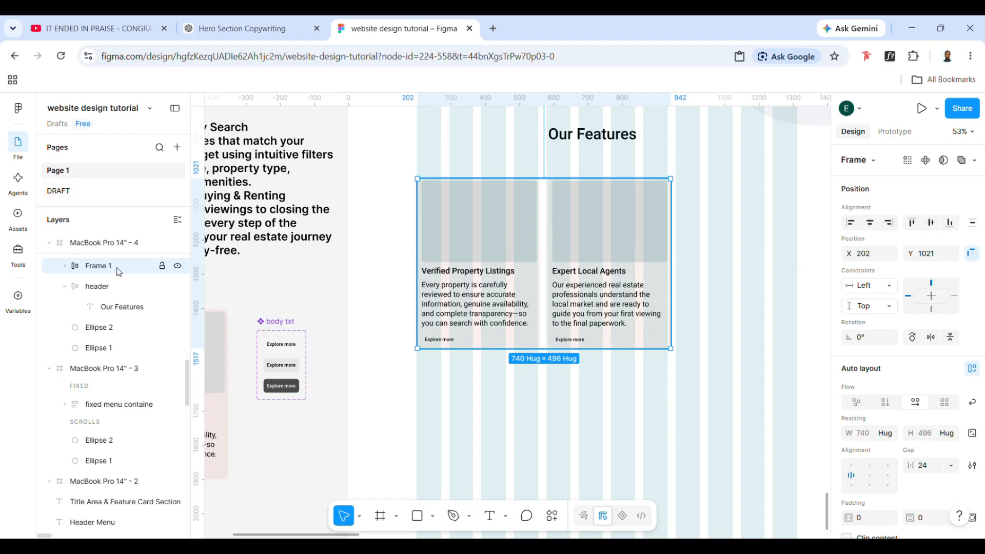
double_click(114, 267)
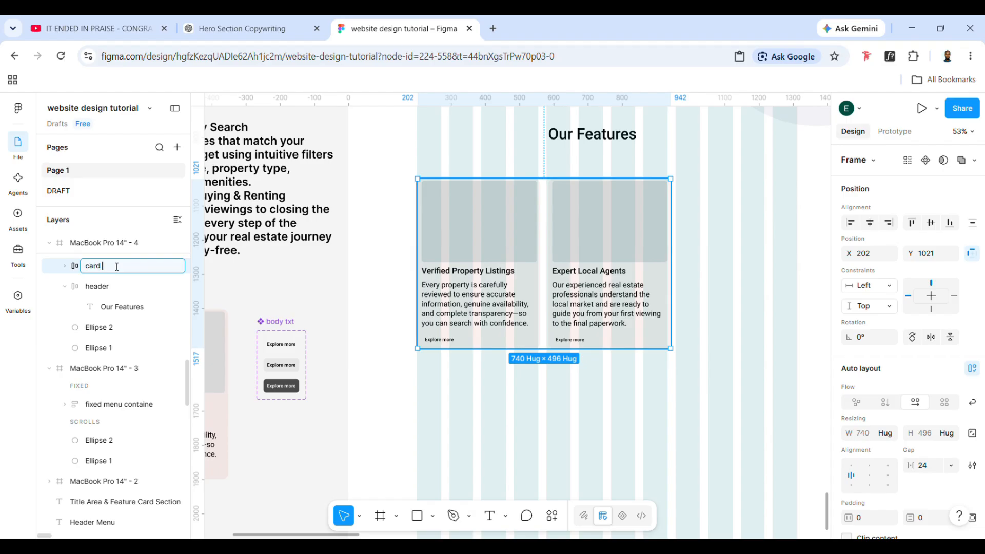
text(card container)
click(603, 286)
key(ctrl+d)
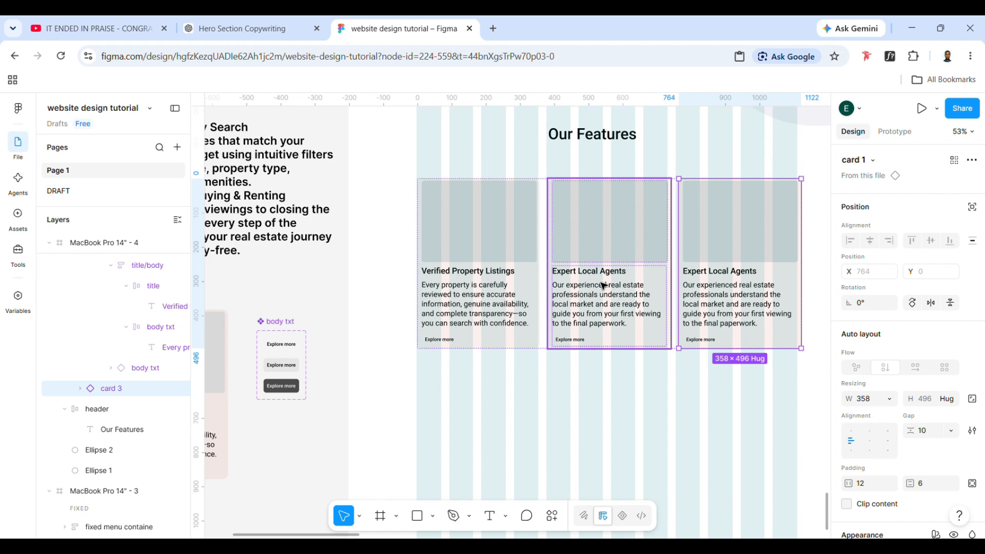
Replace the third card's title with Smart Property Search, taken from the feature copy text
scroll(603, 286, left, 2)
scroll(604, 286, up, 2)
scroll(395, 288, down, 1)
triple_click(327, 221)
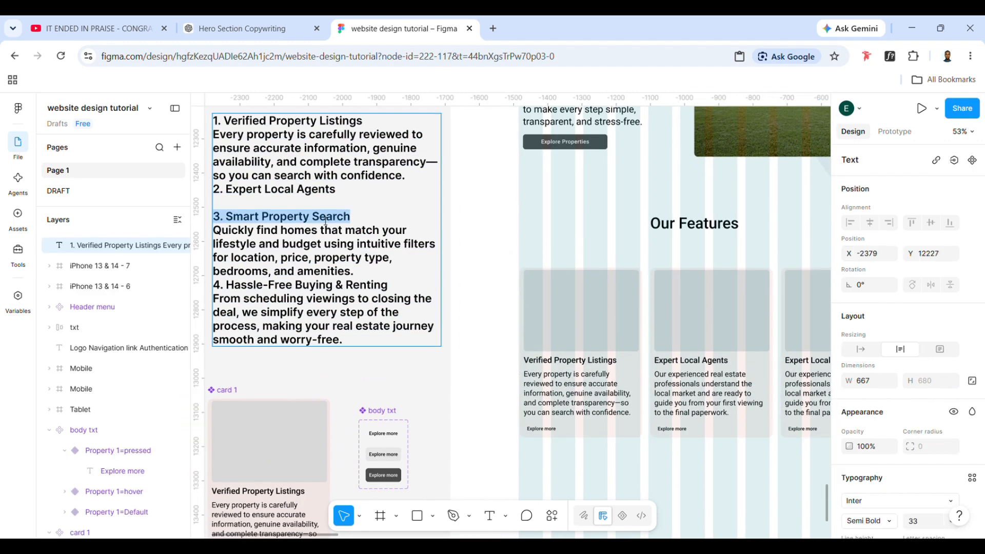
click(345, 223)
drag(350, 224, 245, 217)
scroll(232, 220, right, 5)
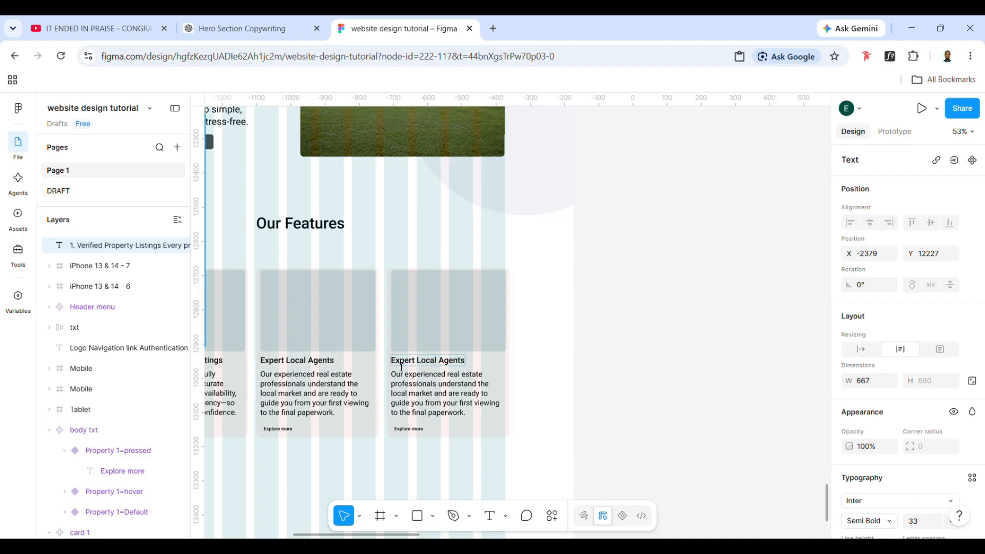
click(402, 364)
key(ctrl+v)
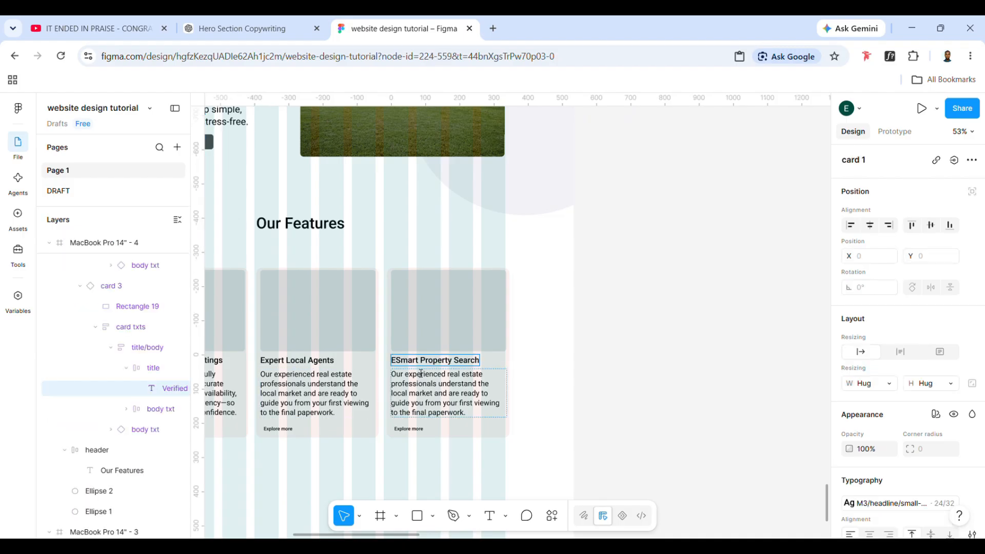
key(BackSpace)
scroll(403, 363, left, 3)
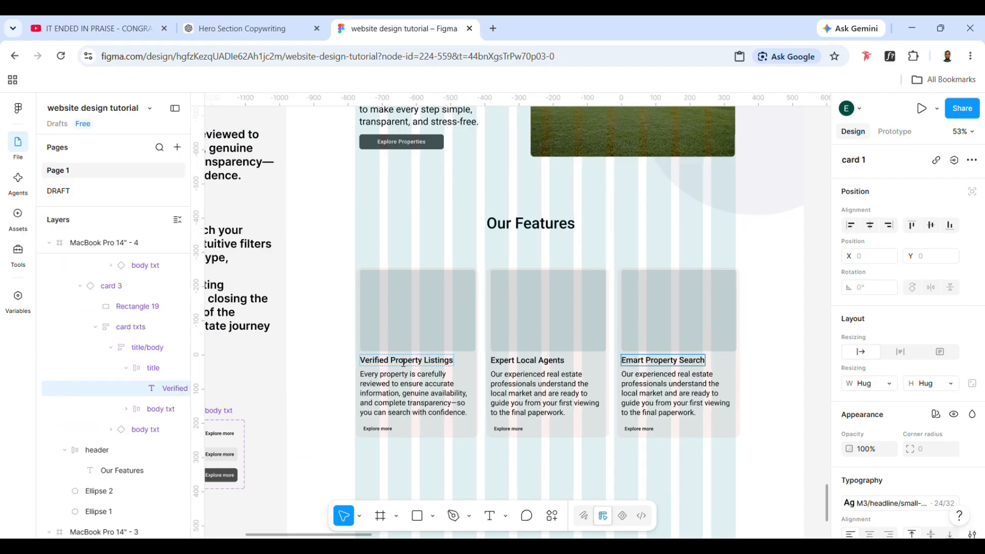
key(BackSpace)
text(S)
Replace the third card's body text with the Smart Property Search description cut from the feature copy text
scroll(133, 306, down, 1)
scroll(310, 177, left, 4)
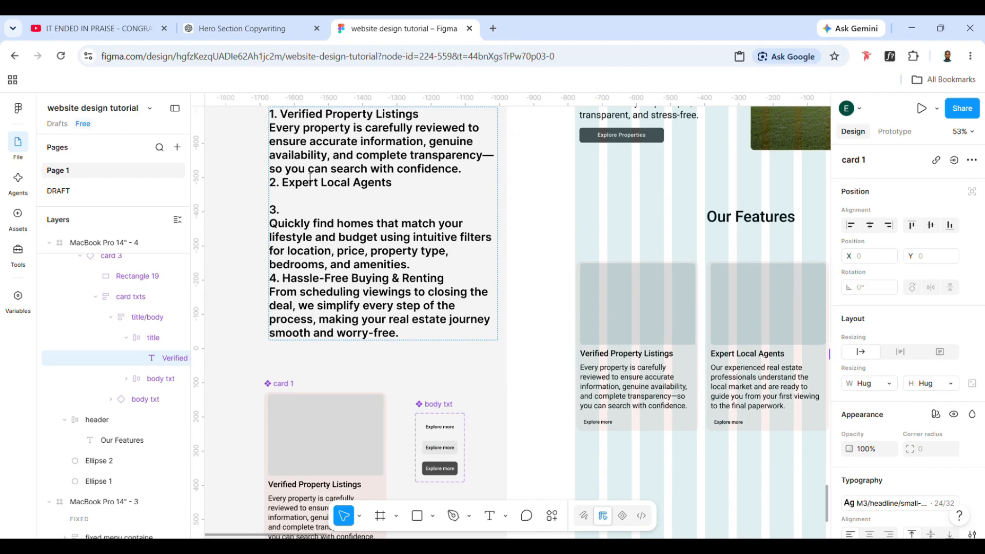
double_click(270, 224)
drag(270, 223, 421, 262)
key(BackSpace)
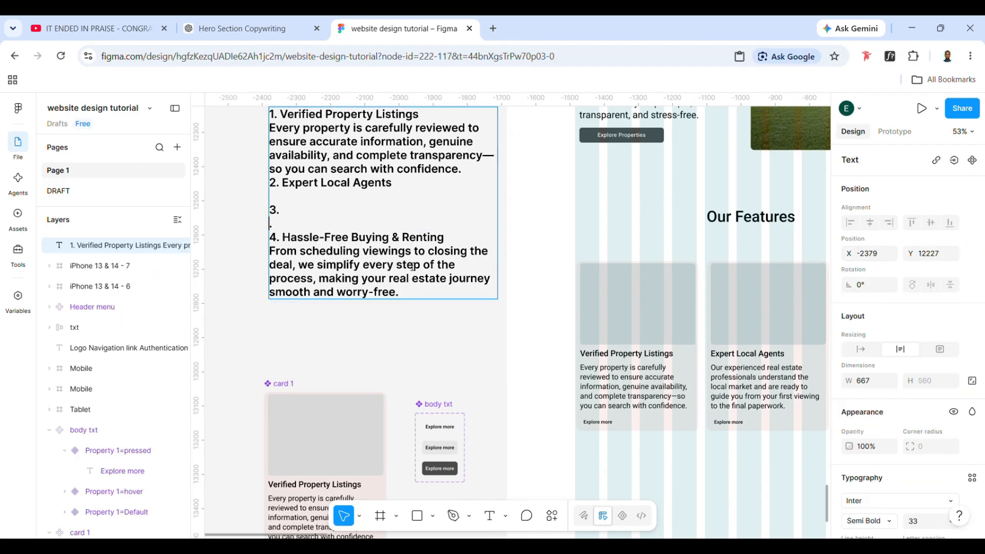
scroll(477, 303, right, 5)
double_click(567, 375)
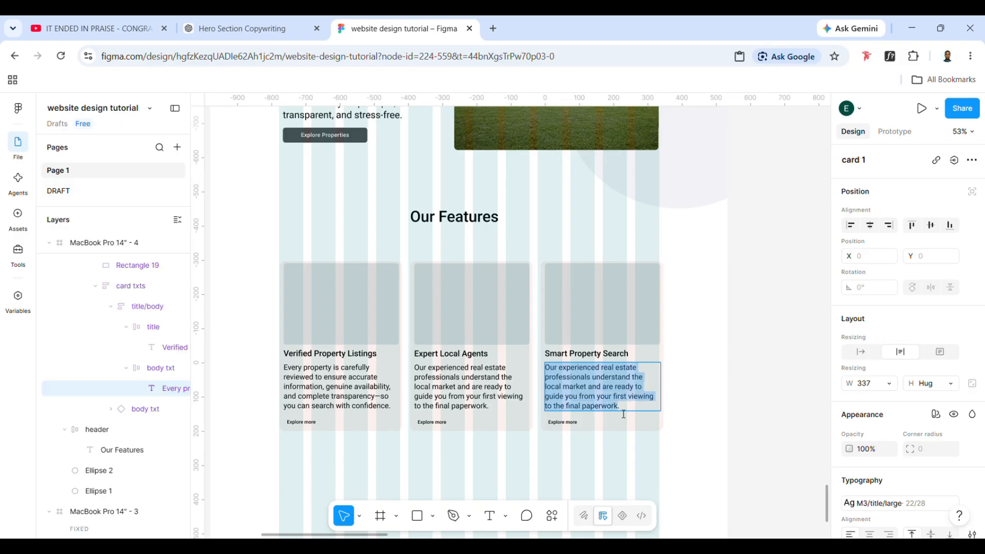
key(ctrl+v)
click(697, 423)
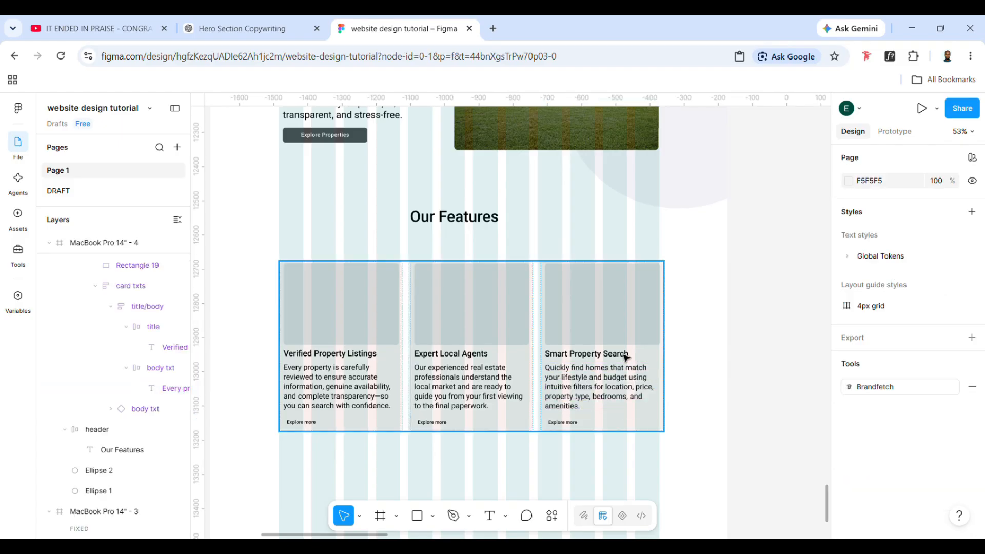
scroll(626, 354, down, 2)
right_click(622, 342)
click(495, 413)
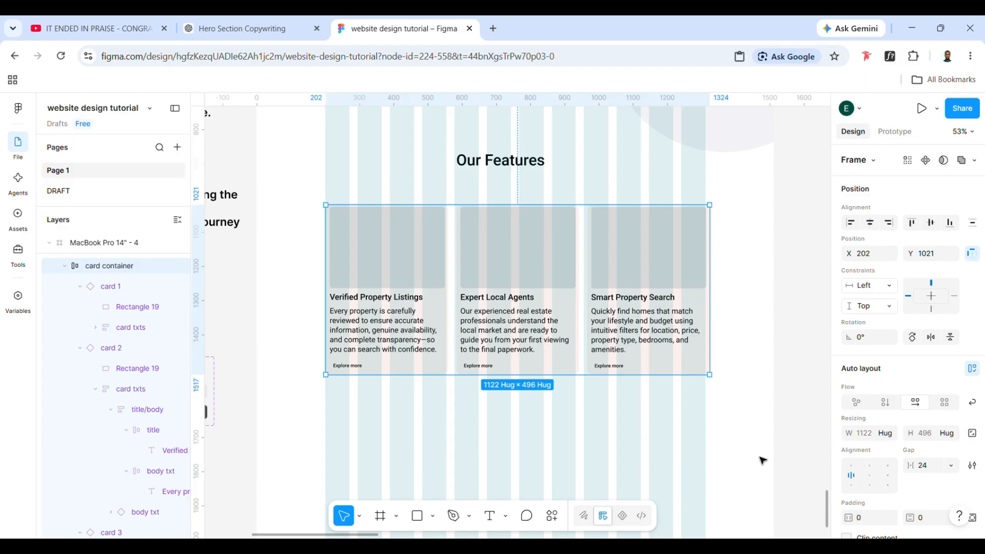
click(717, 413)
click(661, 344)
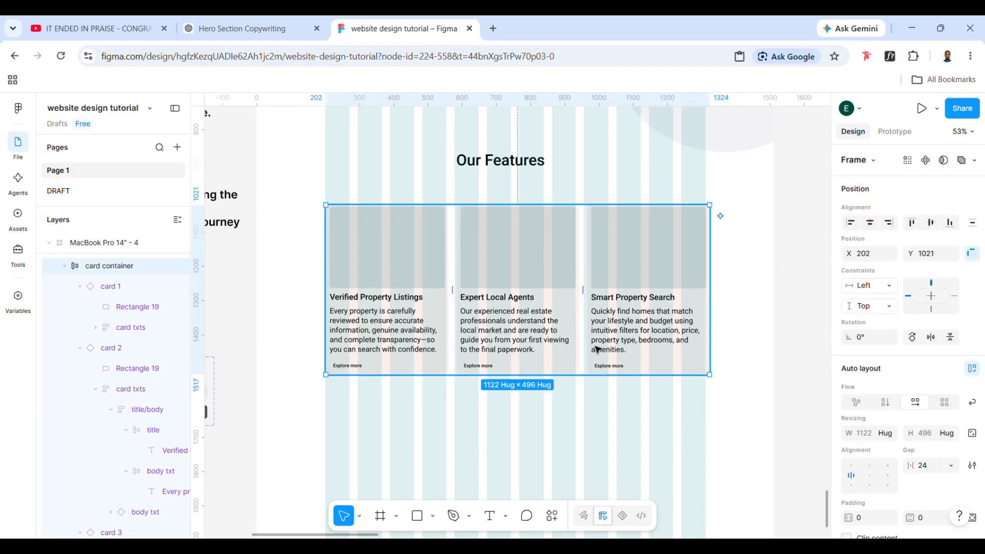
click(578, 305)
click(378, 268)
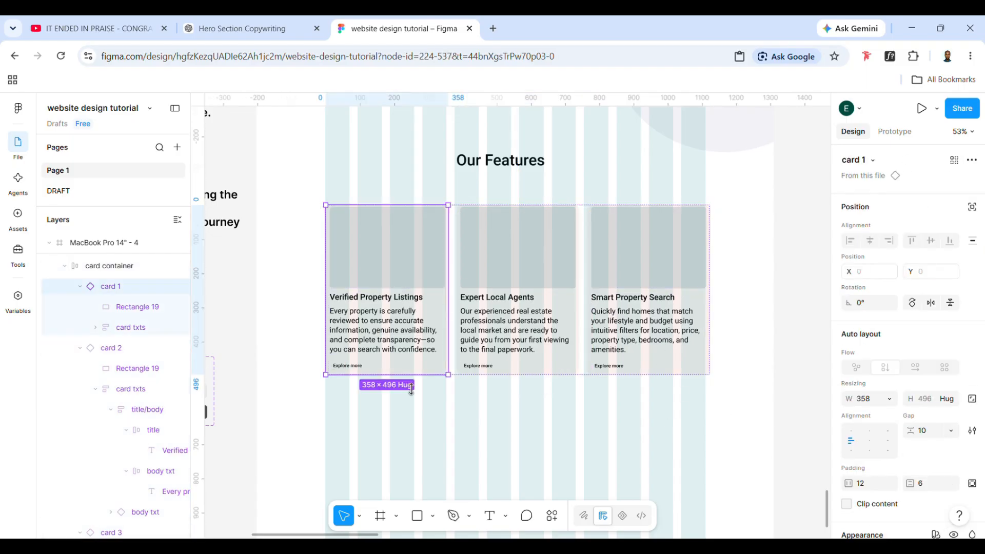
click(458, 429)
click(402, 365)
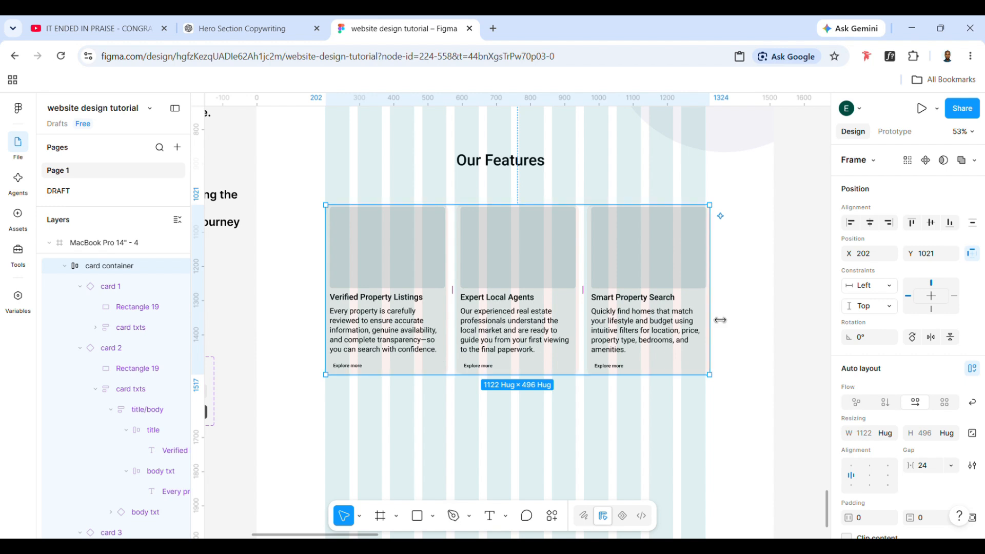
click(594, 315)
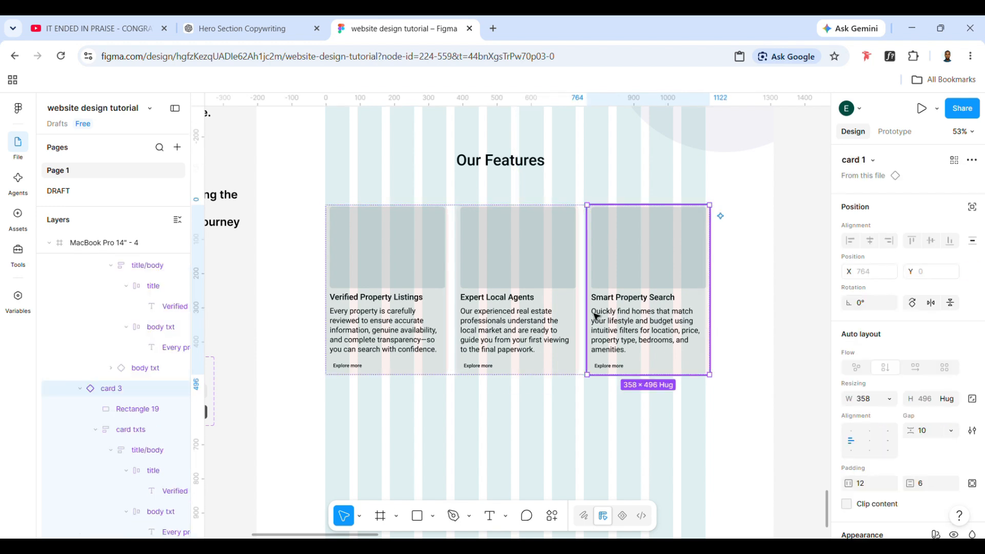
Select all three feature cards and set their width to fill the card container
shift+click(568, 314)
shift+click(431, 316)
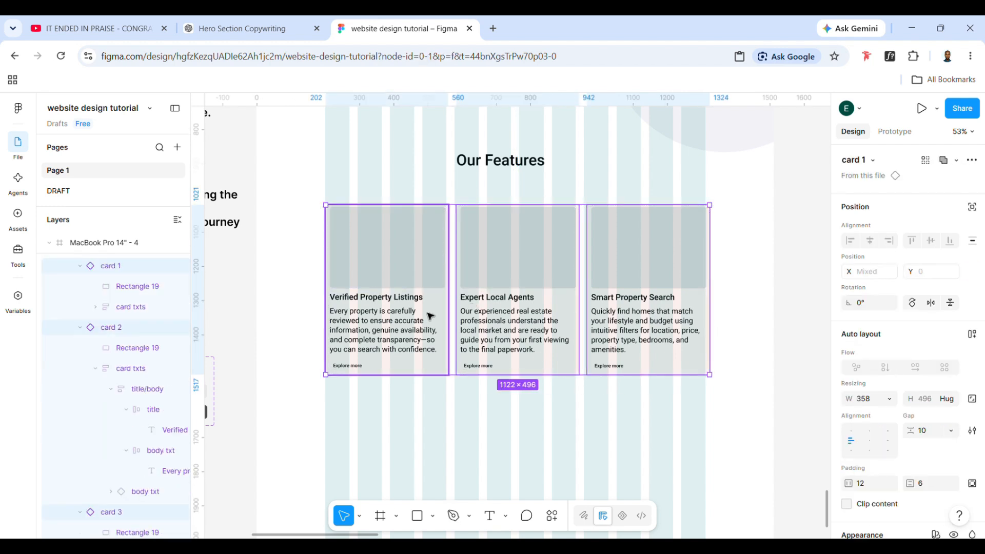
click(889, 399)
click(876, 411)
click(617, 413)
Resize the card container to 1108 wide so the card row fits the layout columns
click(583, 354)
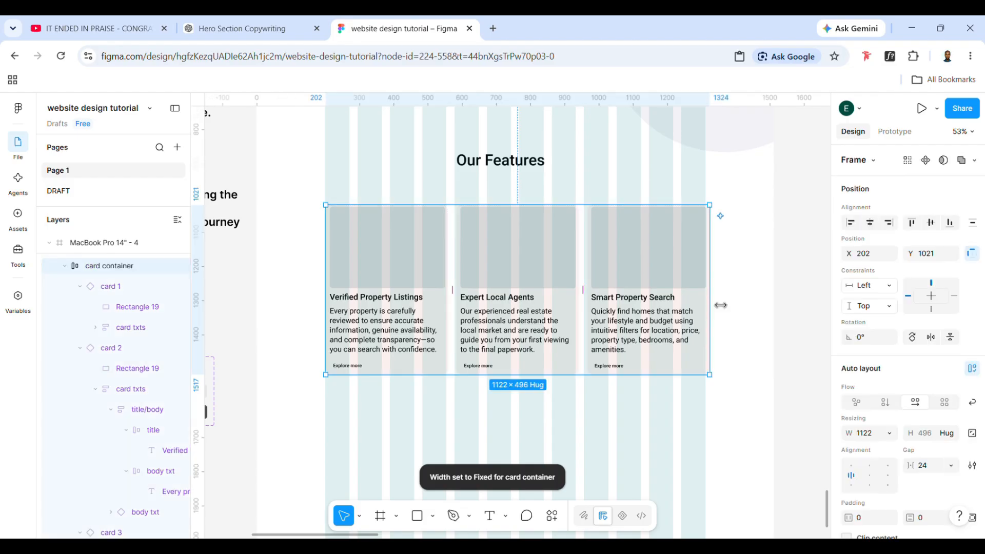
drag(717, 309, 713, 314)
drag(329, 309, 336, 320)
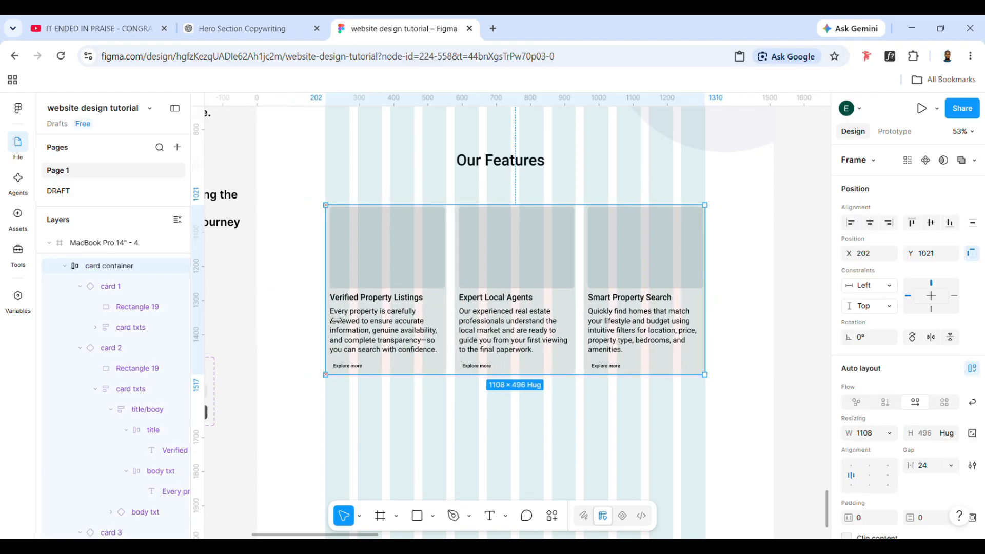
double_click(393, 272)
click(511, 399)
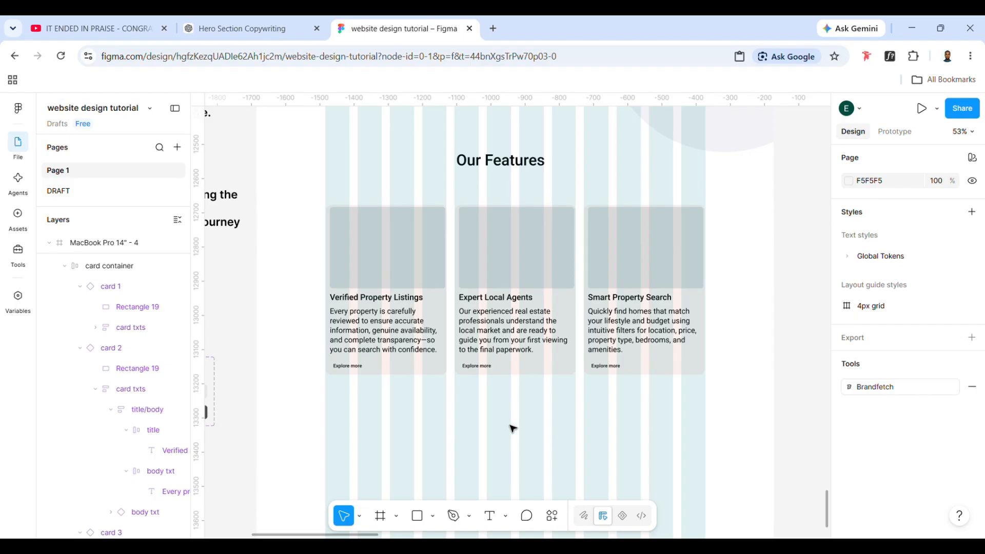
Set the Expert Local Agents card's fill to the Colors/Yellow/Alpha/10 style
scroll(512, 428, down, 1)
double_click(517, 352)
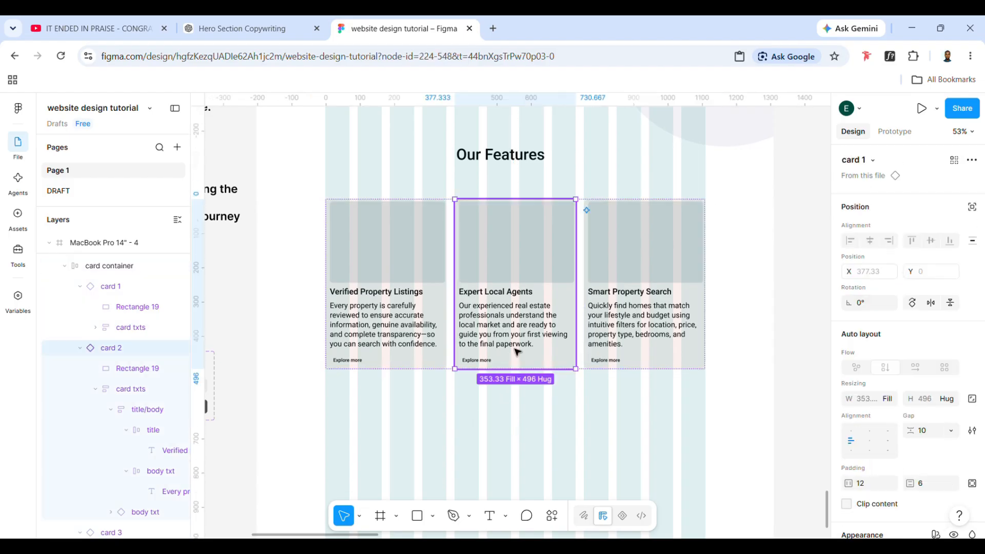
scroll(872, 405, down, 5)
click(879, 306)
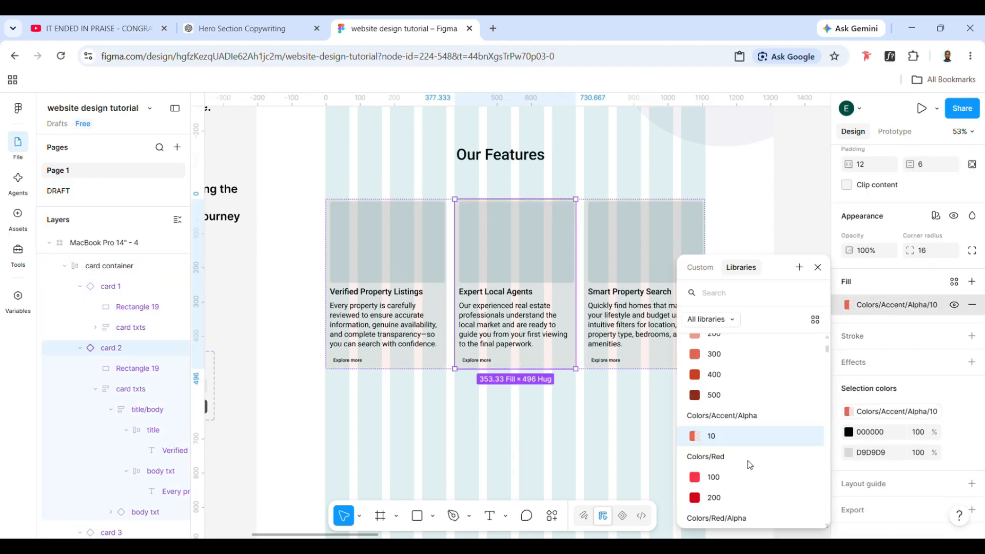
scroll(747, 461, down, 2)
click(711, 468)
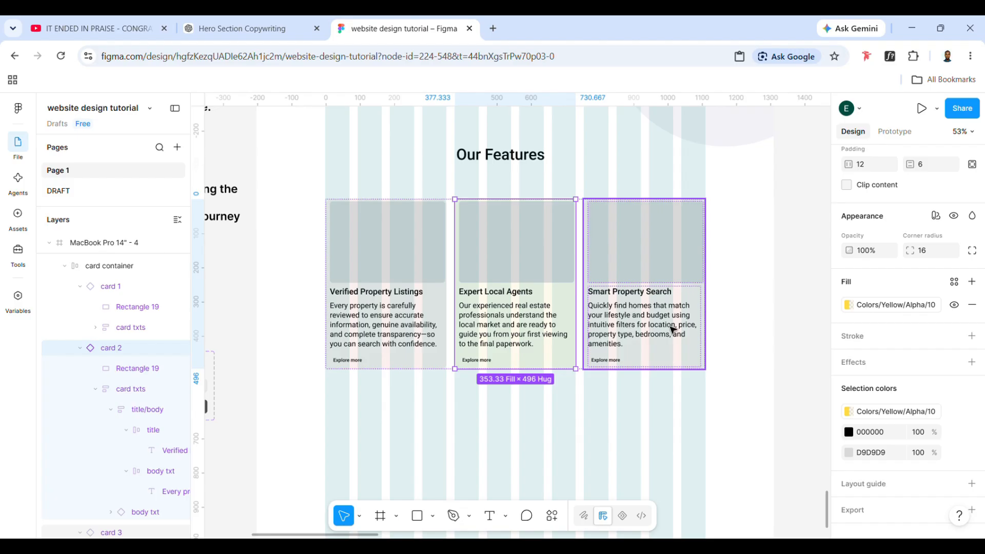
Set the Smart Property Search card's fill to the Colors/Green/Alpha/10 style
click(658, 338)
click(879, 305)
scroll(716, 470, down, 3)
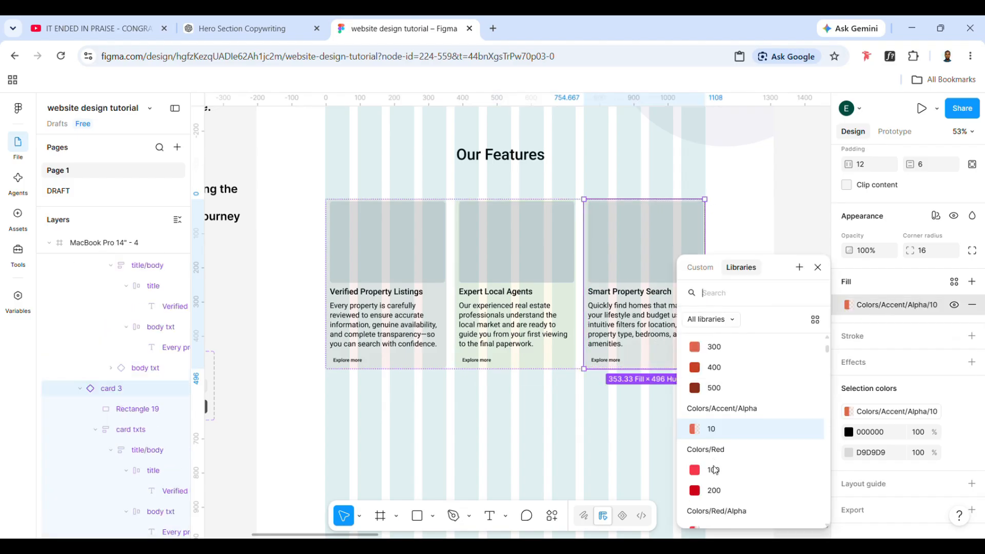
scroll(716, 470, down, 4)
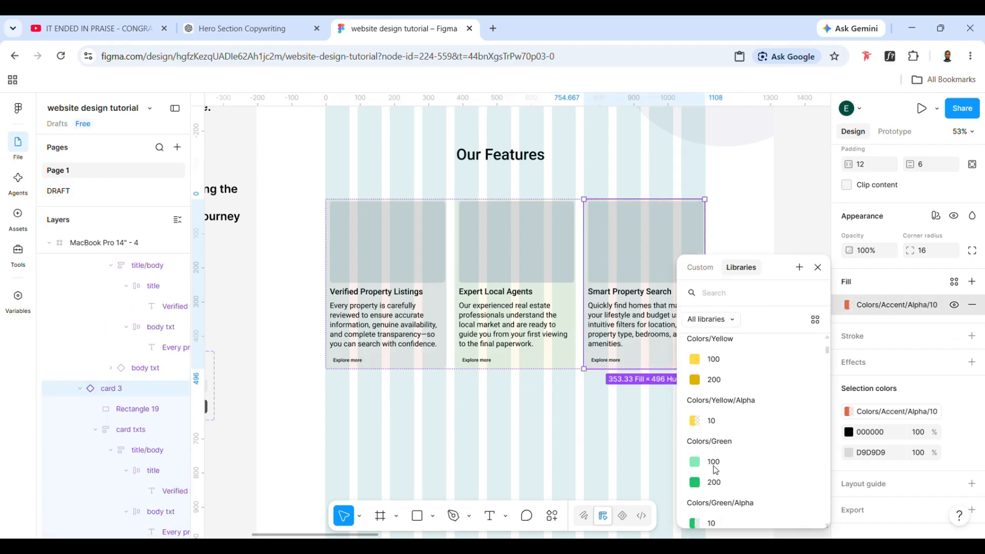
click(712, 430)
click(571, 430)
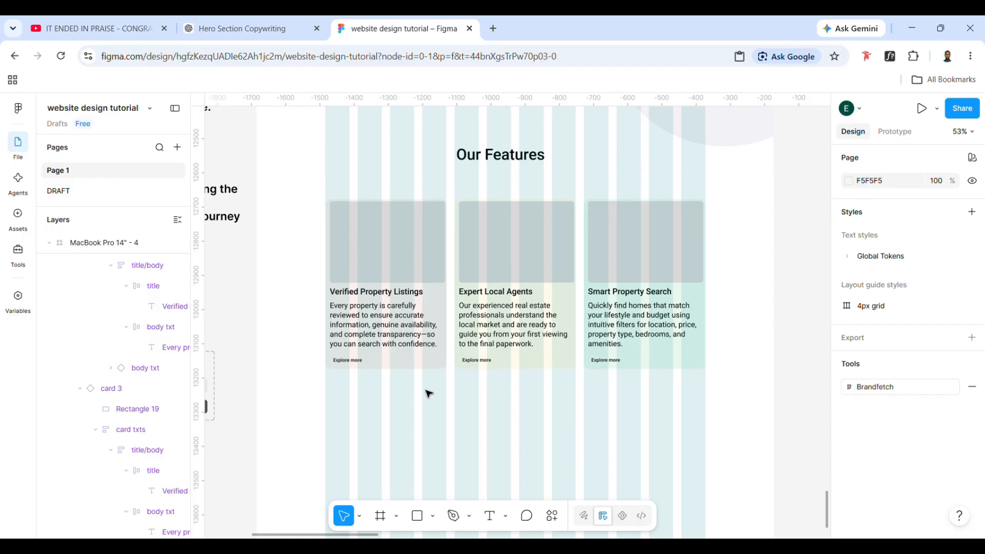
Select the Verified Property Listings card's image placeholder and search Unsplash for HOMES photos
double_click(408, 243)
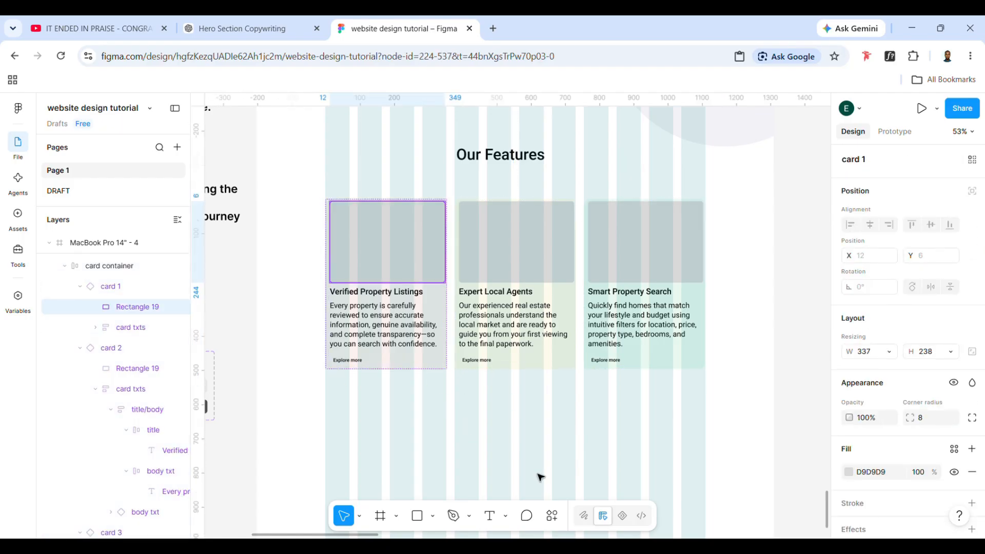
click(552, 518)
click(387, 352)
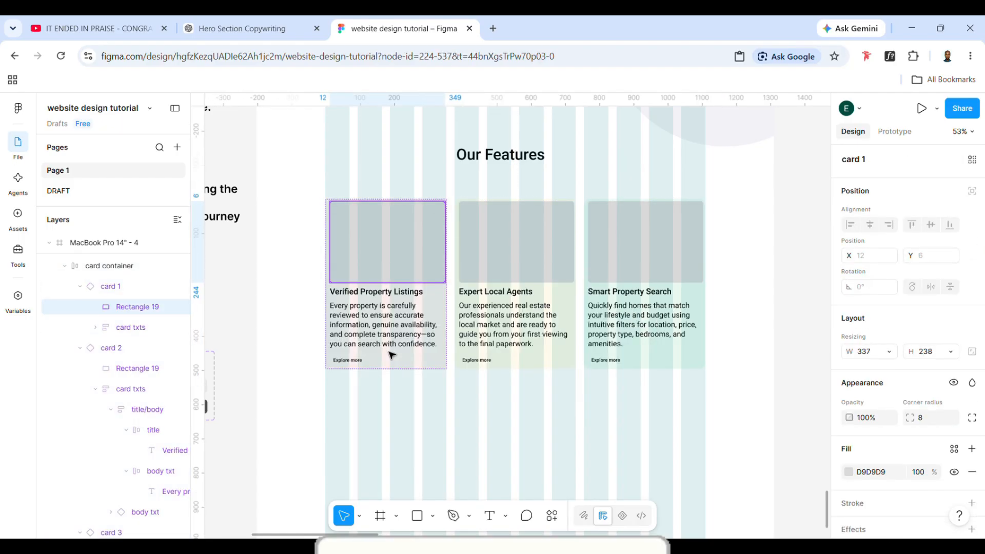
click(125, 176)
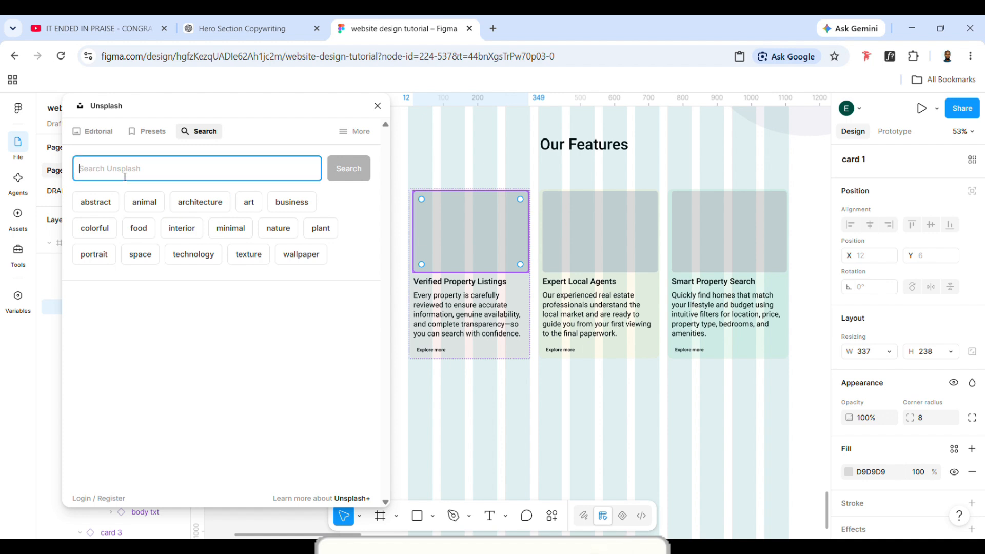
text(HOMES)
key(Return)
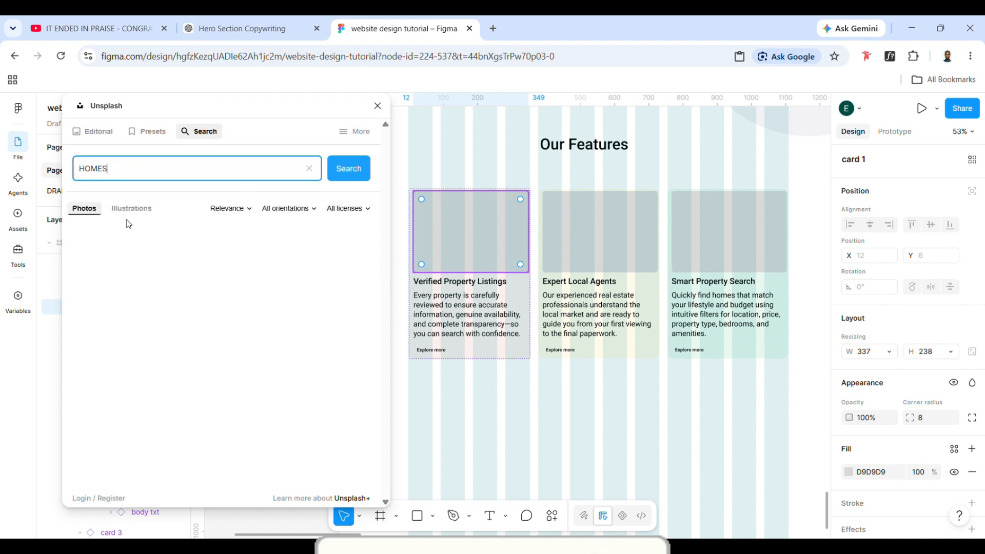
Fill the first card's image placeholder with the white country house photo and the second card's with the modern pool house photo
click(315, 303)
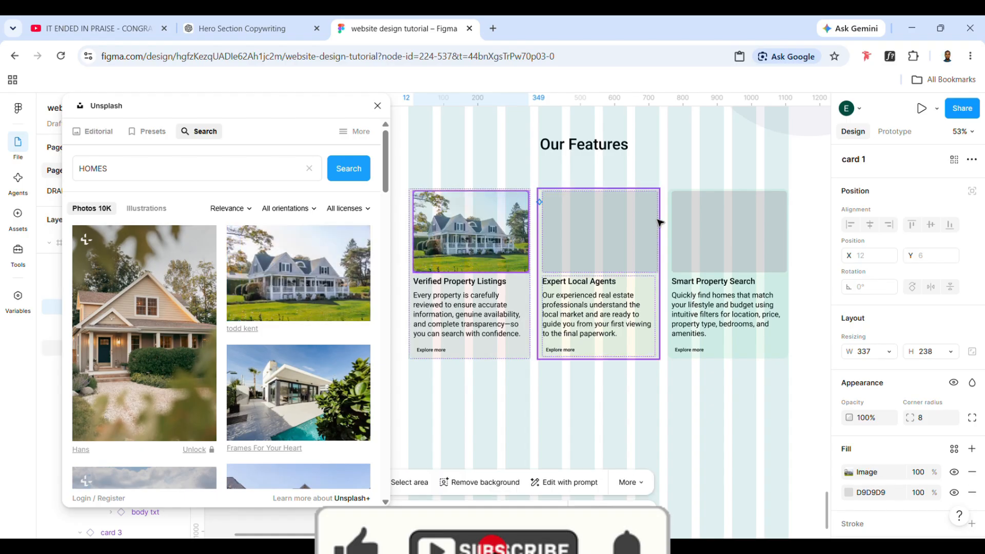
double_click(617, 240)
click(284, 380)
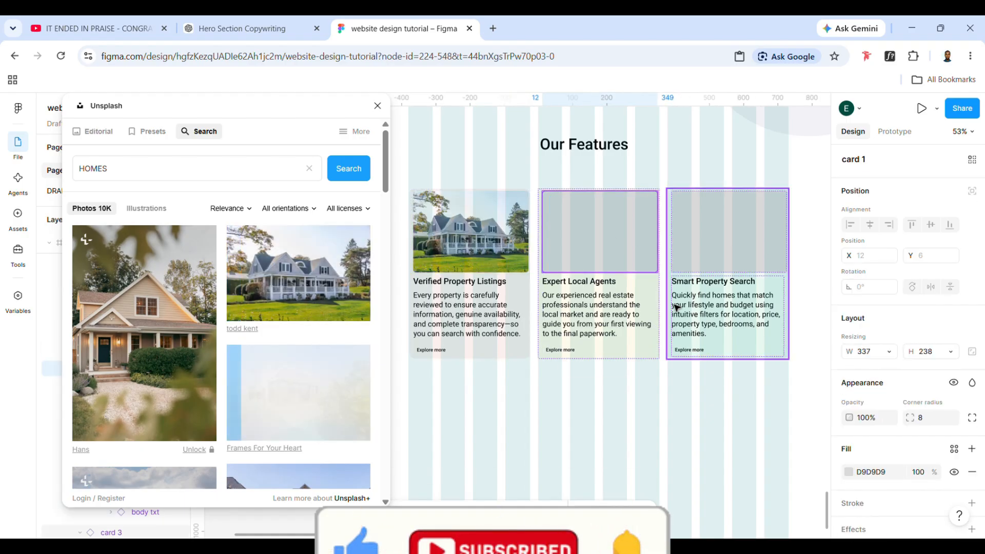
Select the Smart Property Search card's image placeholder and browse the HOMES photos for its image
double_click(715, 253)
scroll(330, 347, down, 5)
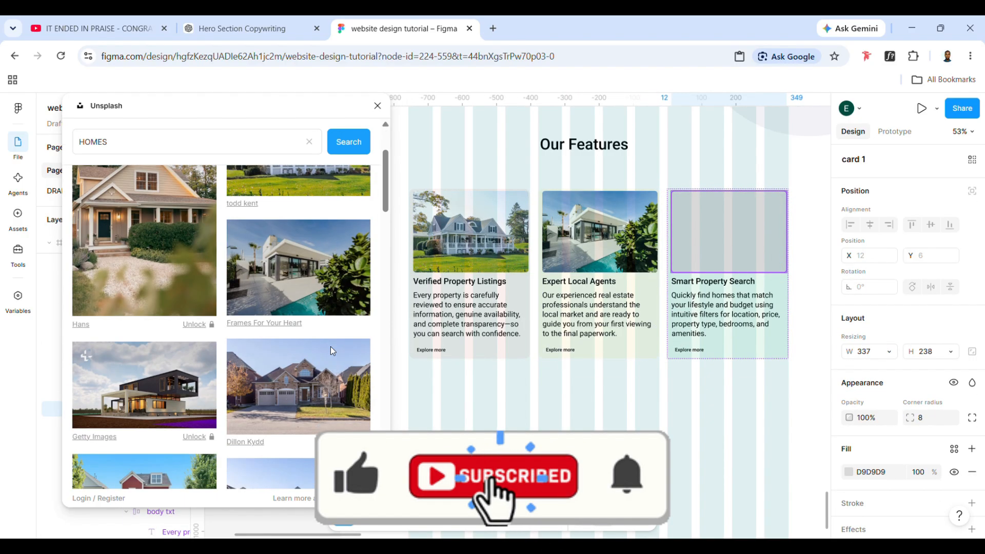